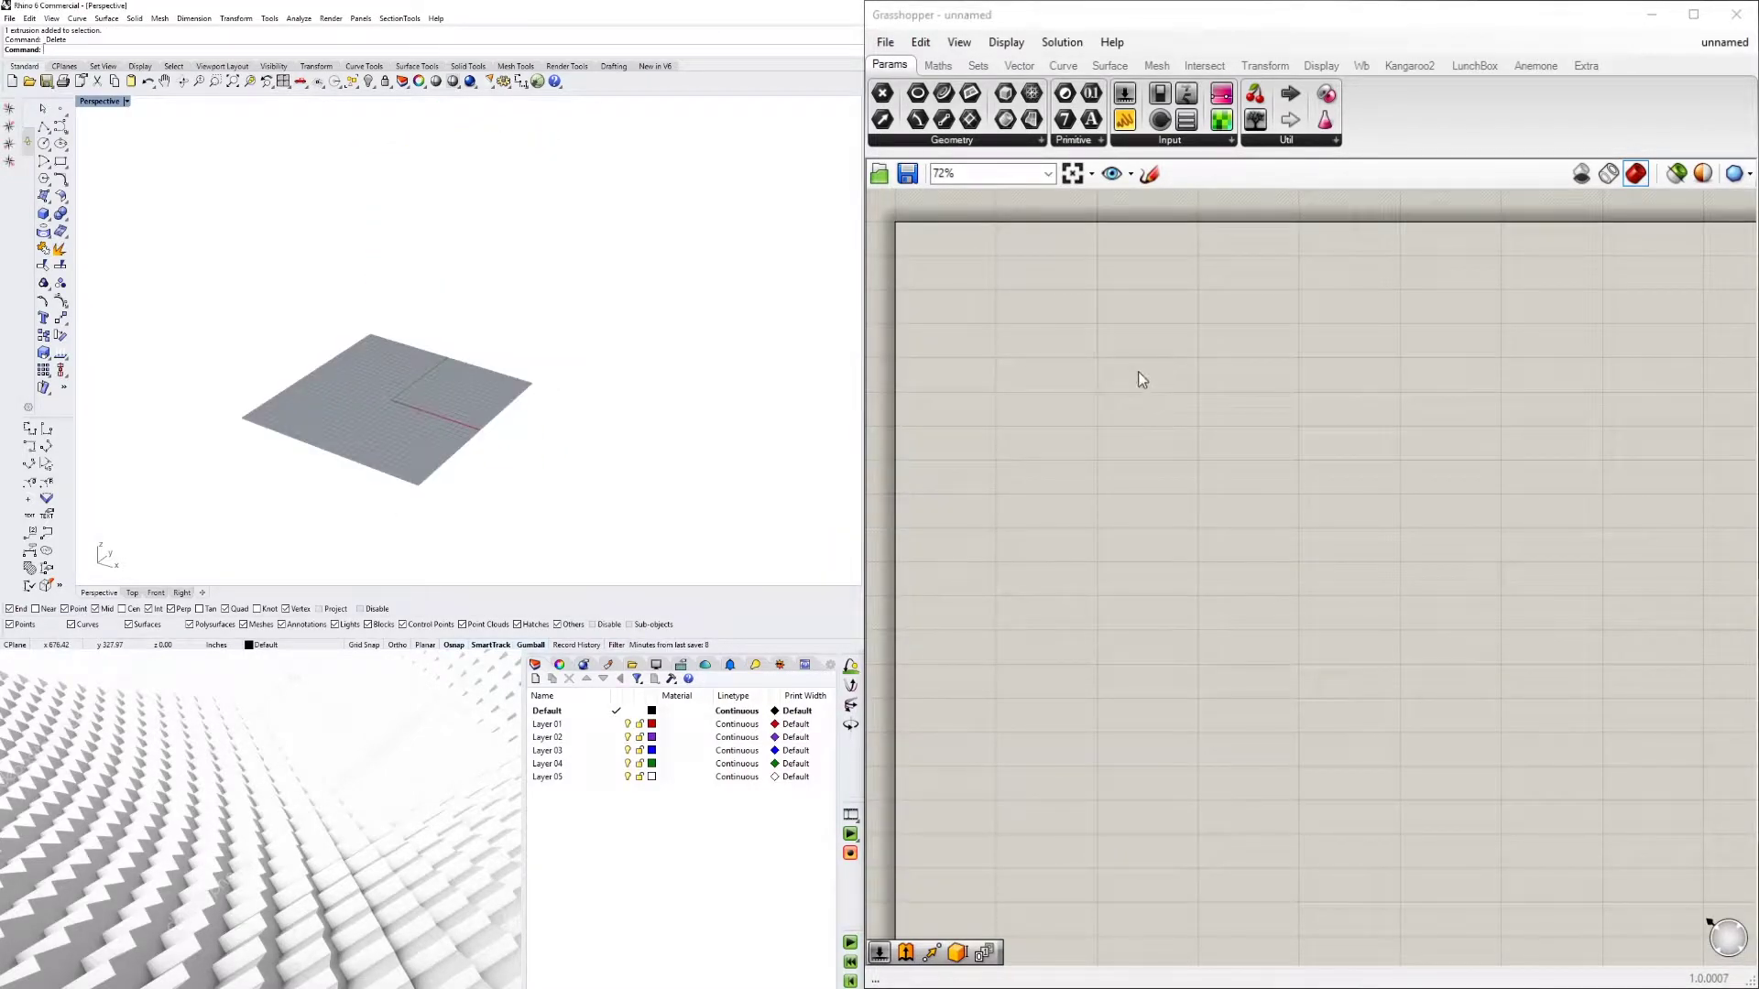
Add a Polygon component to the empty Grasshopper canvas and move it away from the canvas corner
double_click(1119, 343)
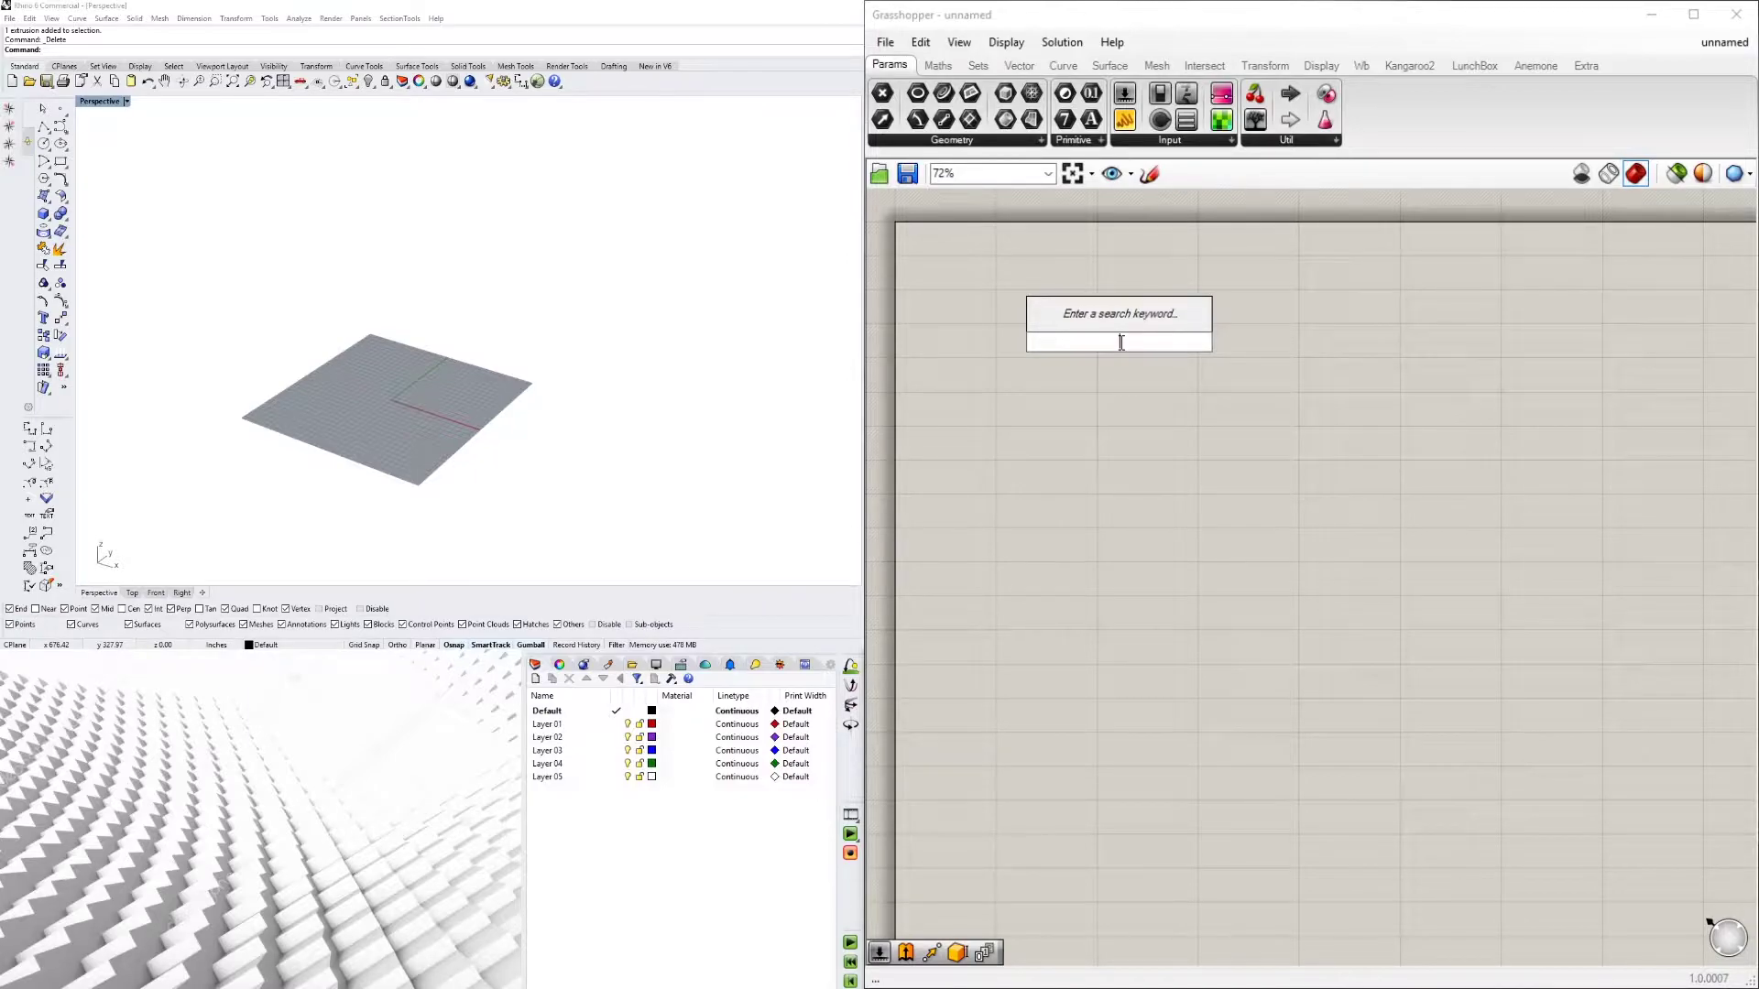
text(POL)
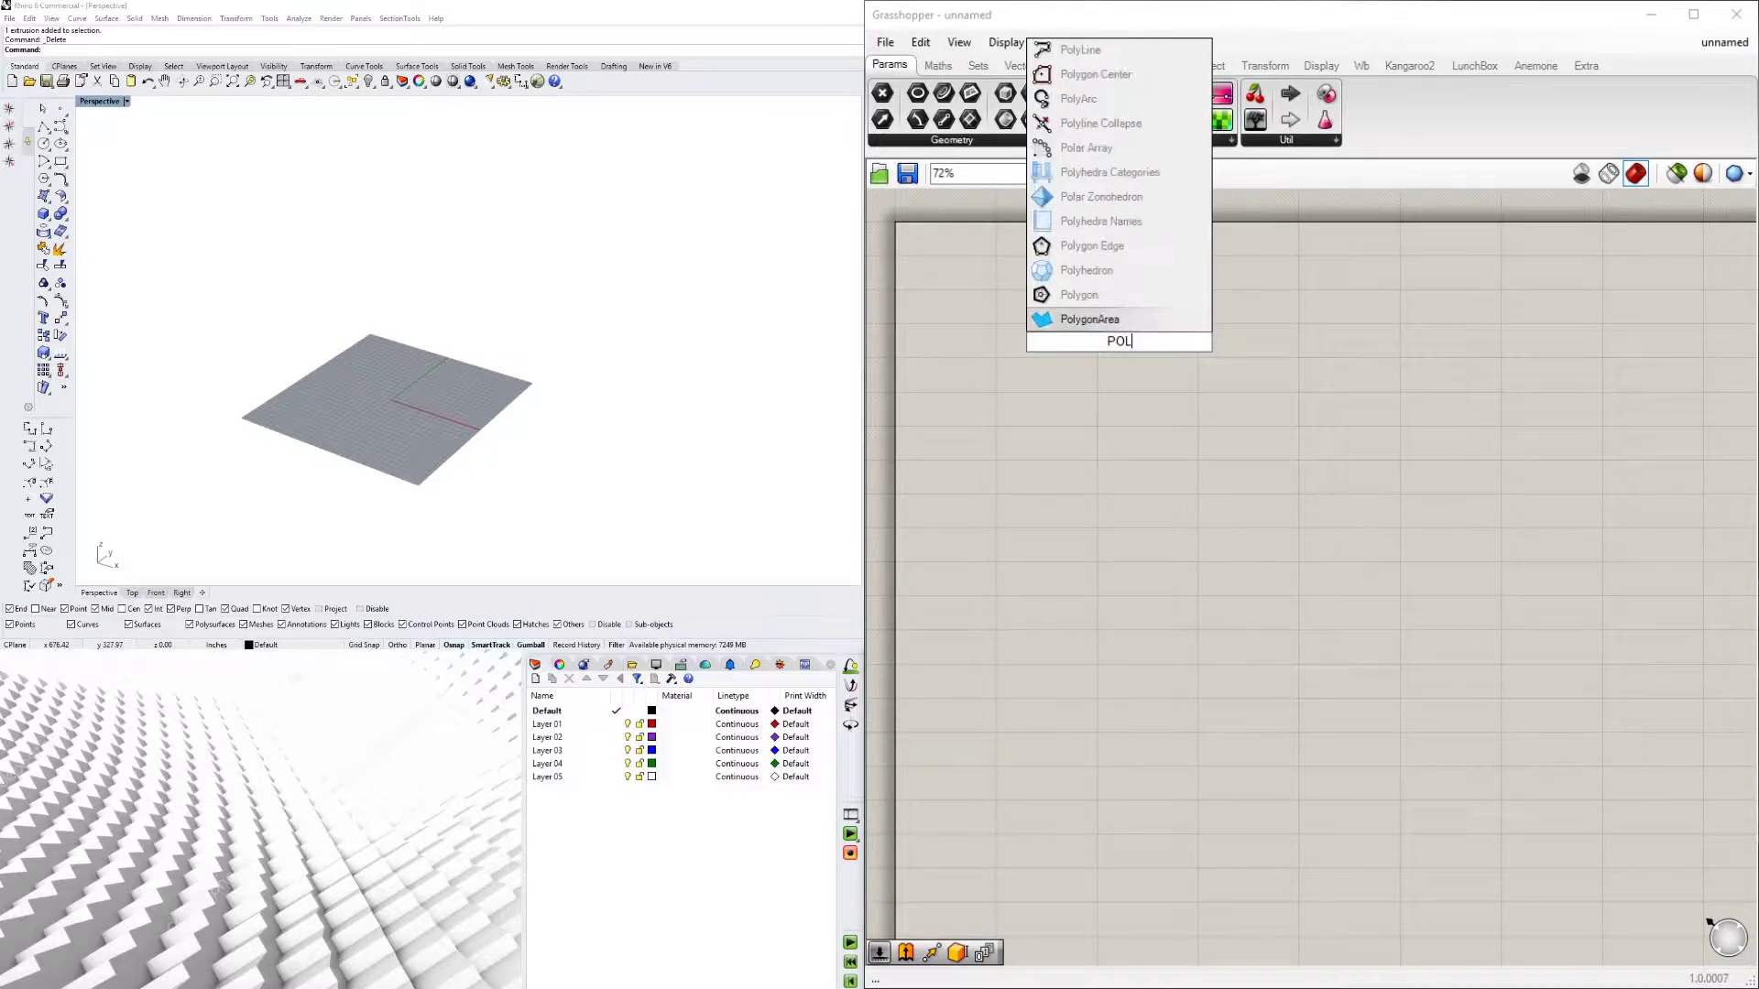
click(1107, 297)
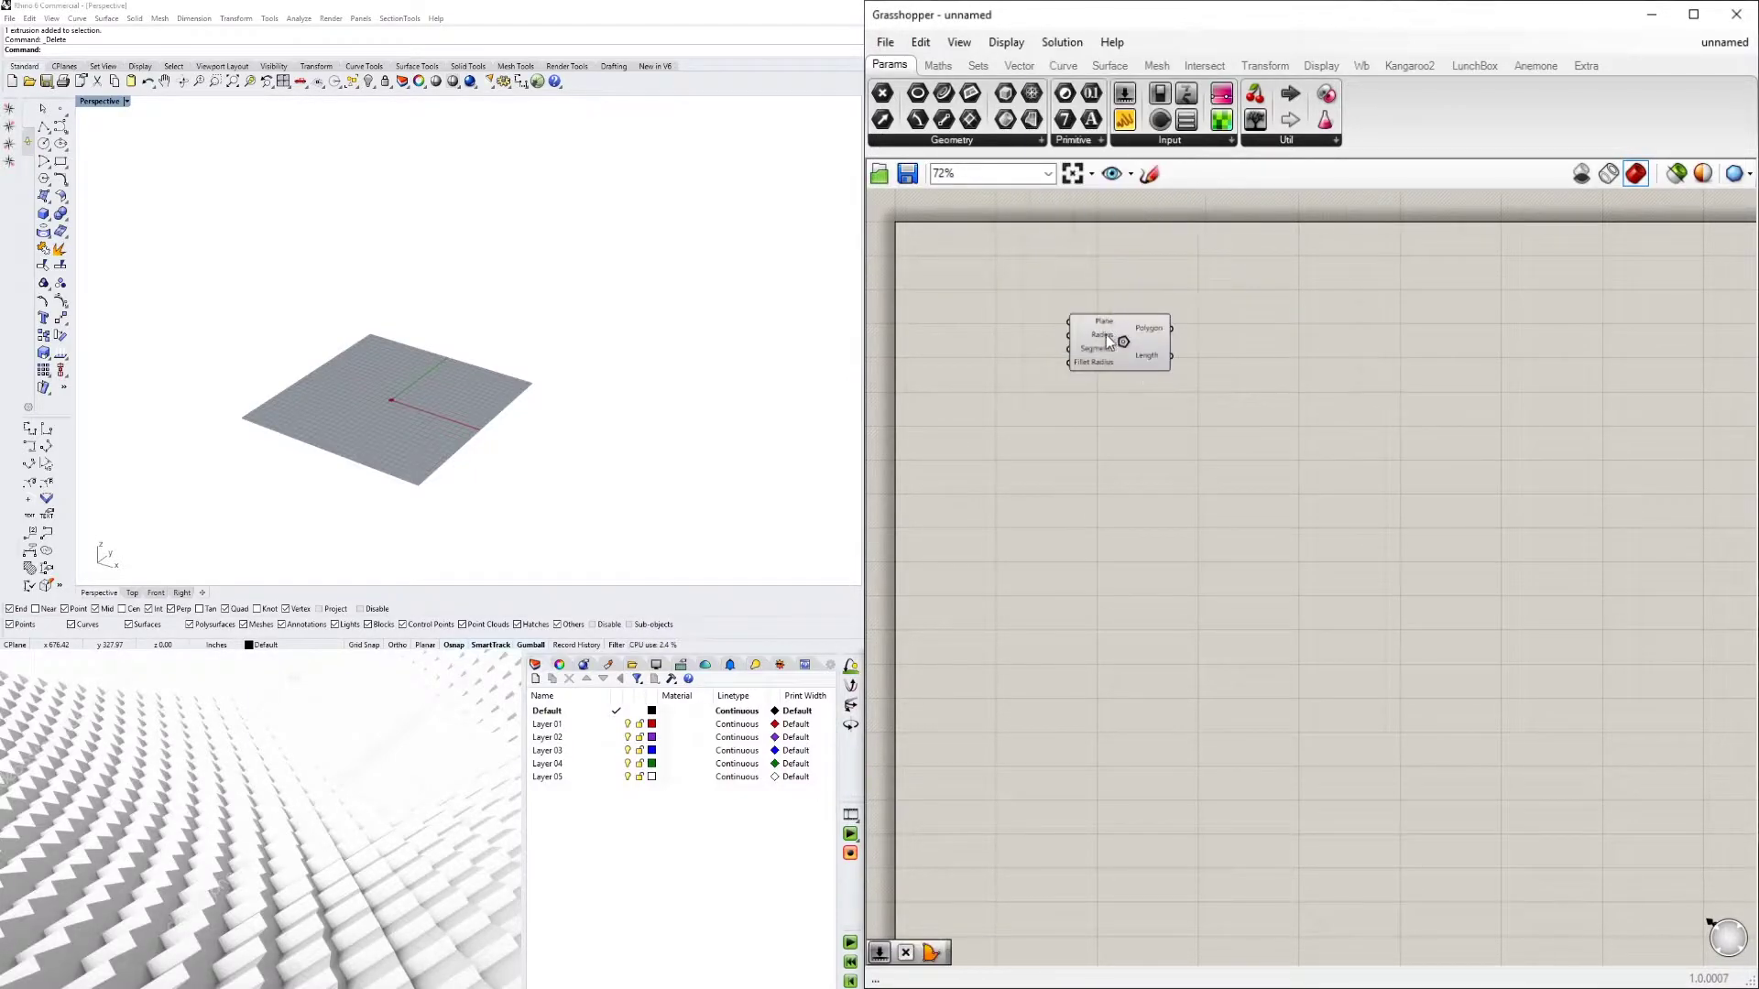
drag(1118, 345, 1299, 421)
click(1205, 419)
scroll(1219, 417, up, 4)
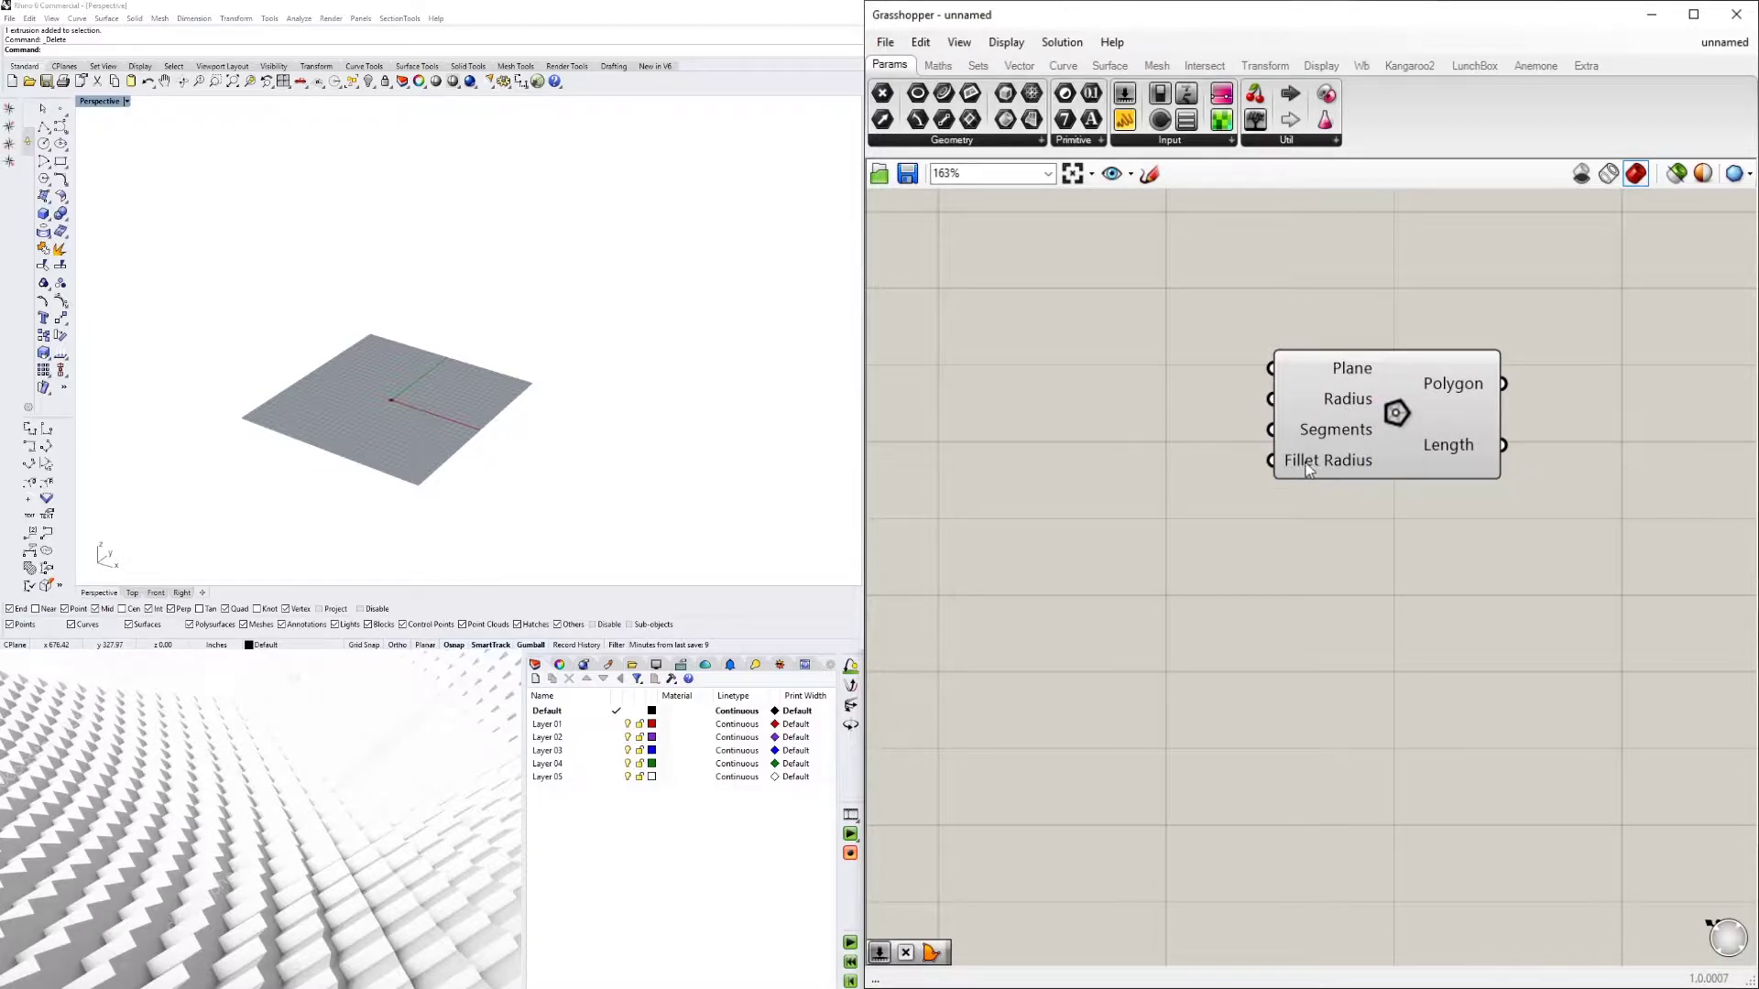
Add a number slider with the value 12 and place it beside the Polygon component's inputs
right_drag(980, 435, 1127, 459)
double_click(1097, 441)
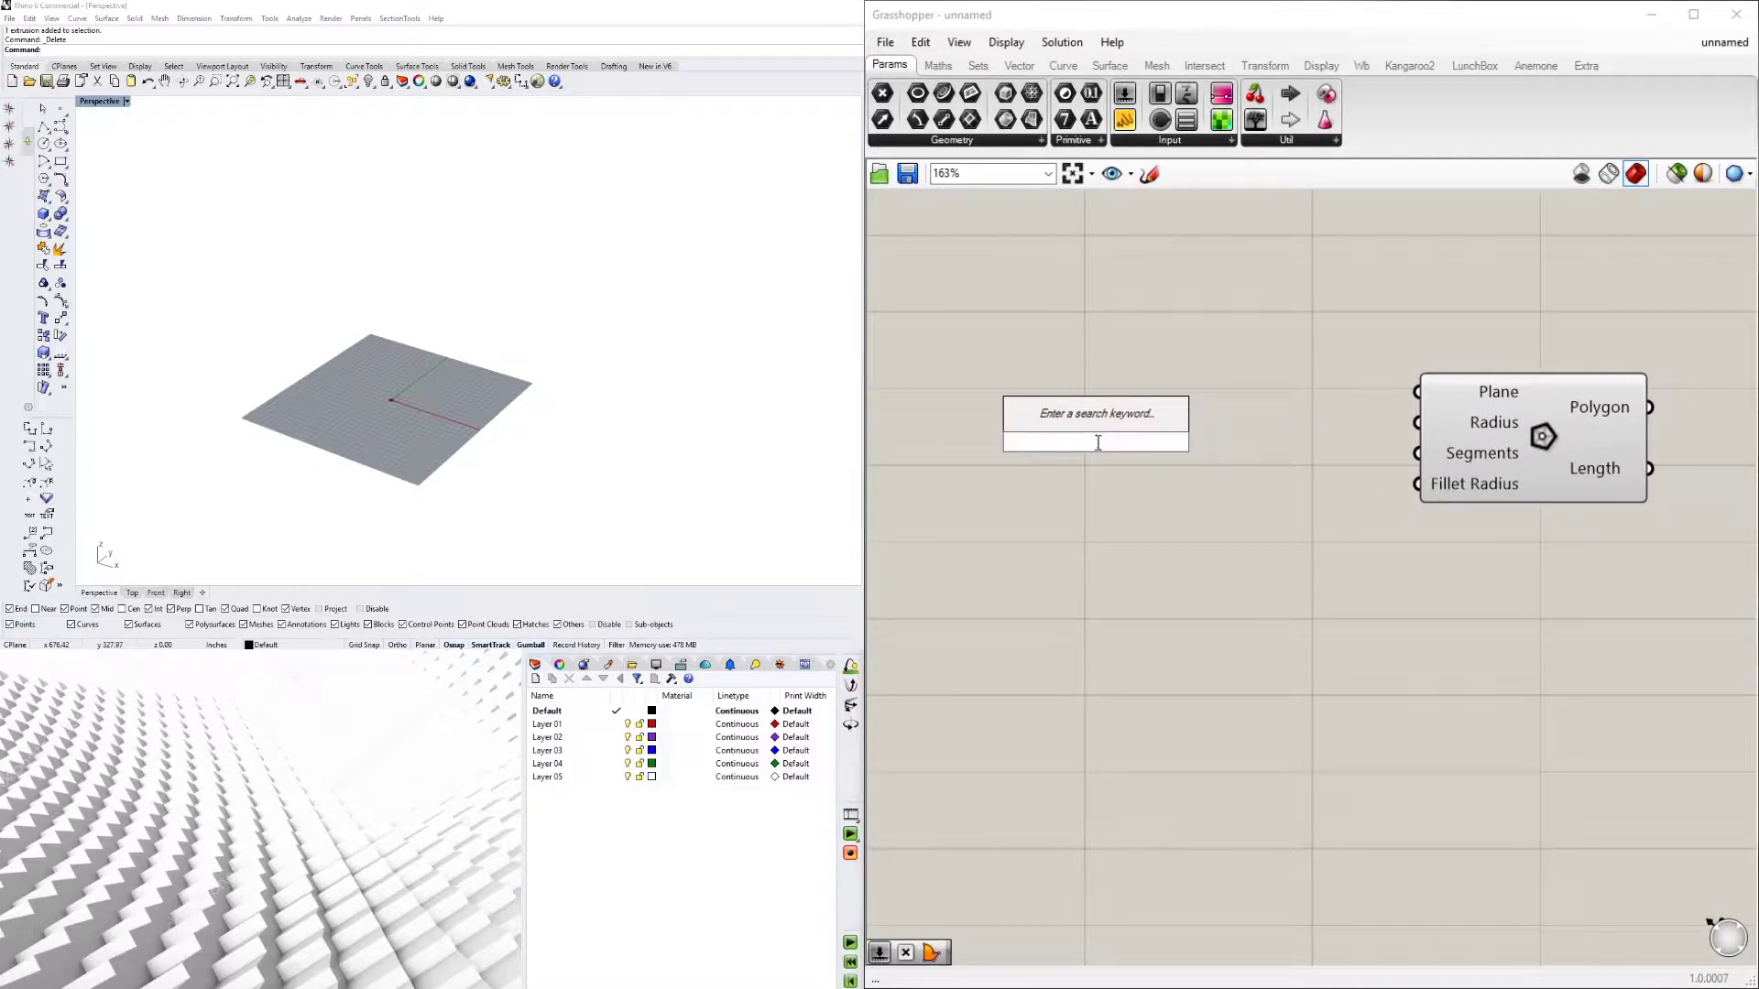
text(12)
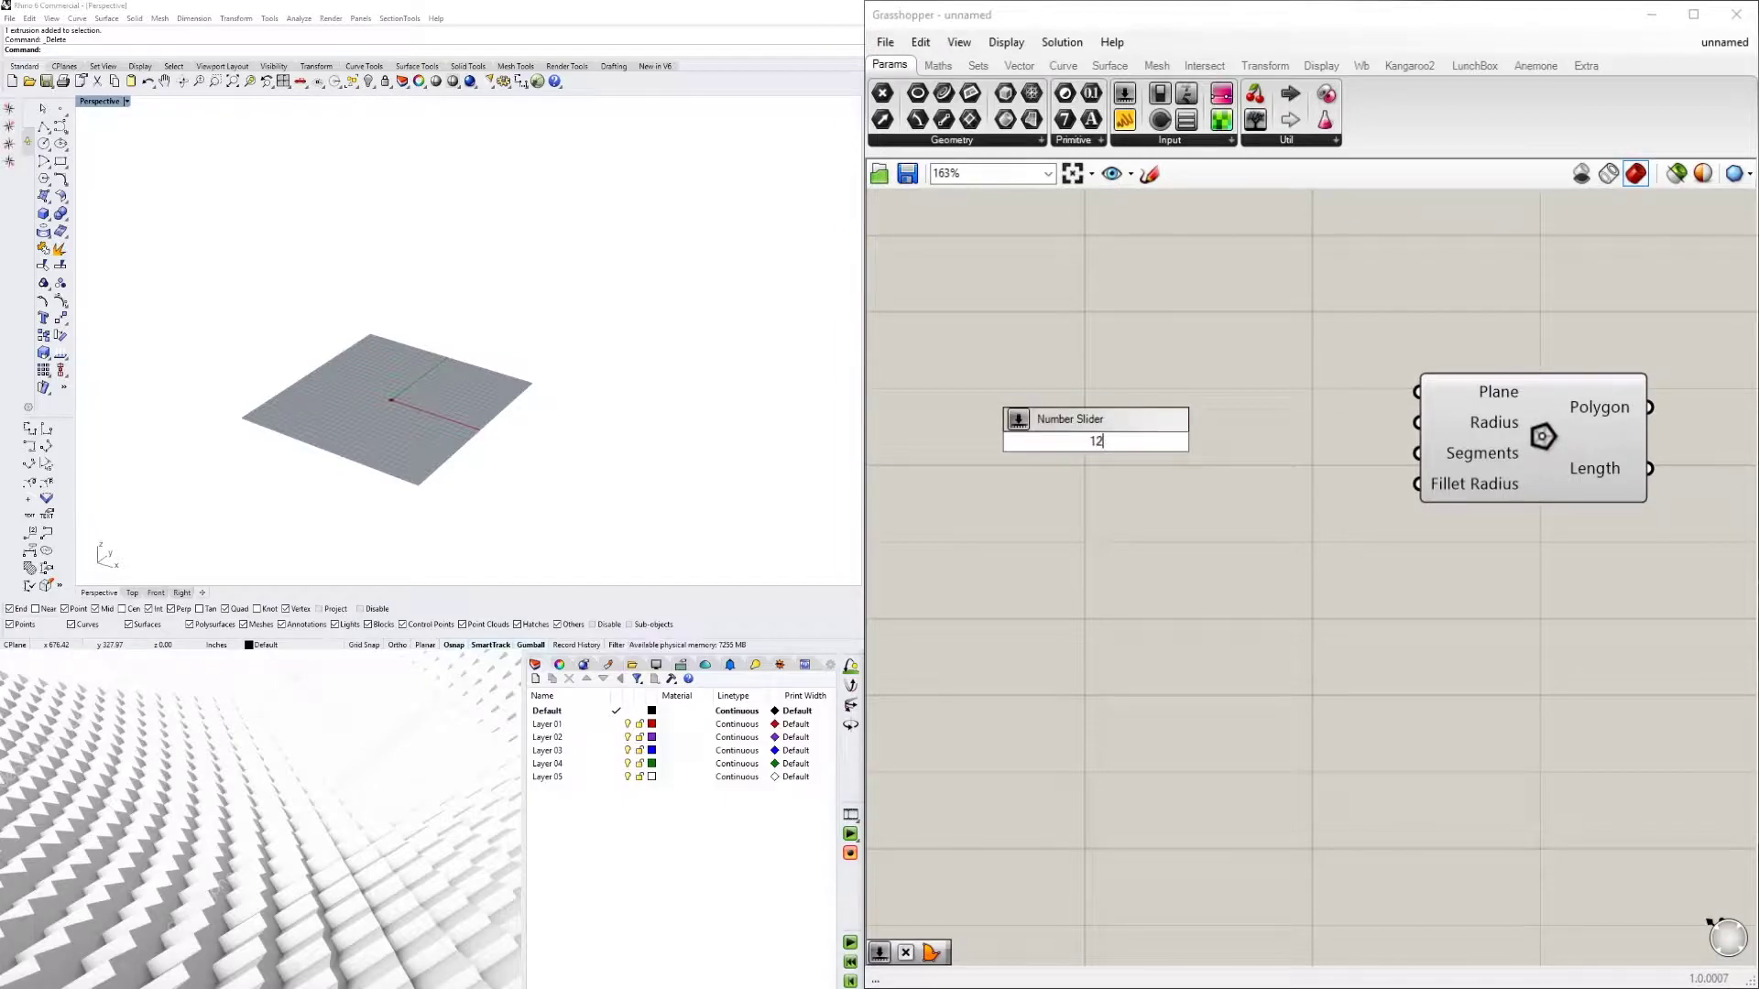
key(Return)
right_drag(1008, 453, 1268, 453)
drag(1284, 435, 1176, 421)
scroll(1232, 439, down, 2)
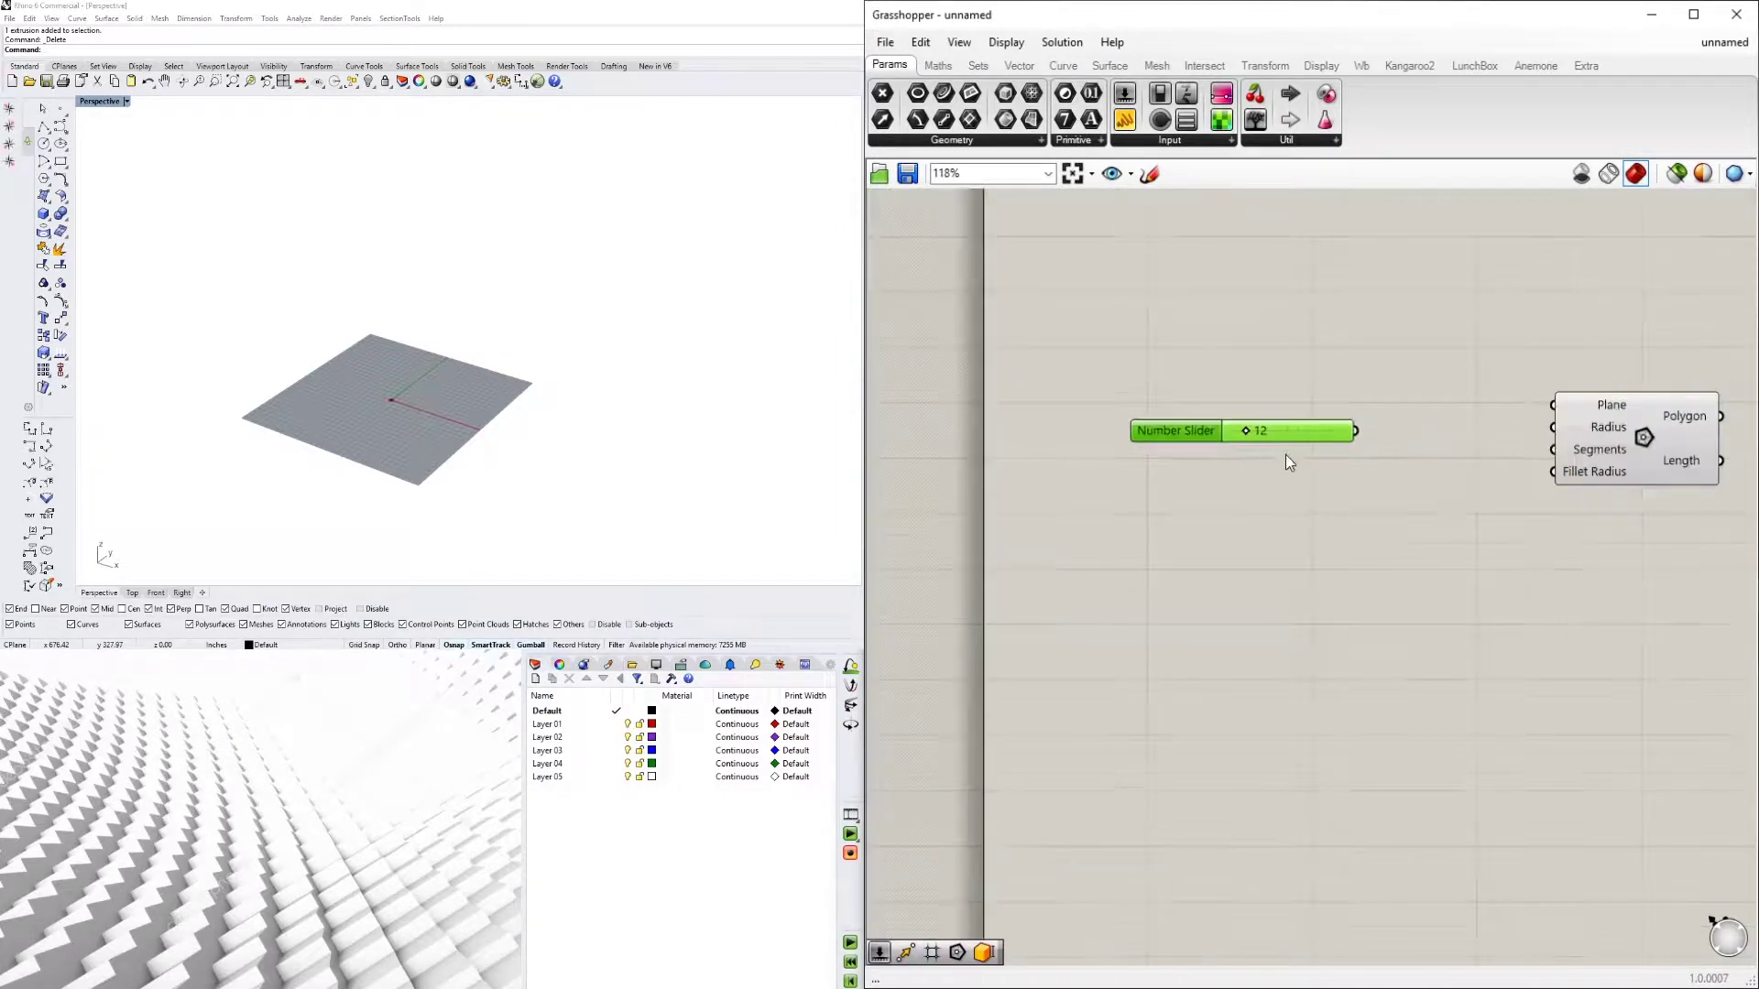
Add a Multiplication component between the slider and the Polygon, with the slider feeding input A
double_click(1332, 468)
text(x)
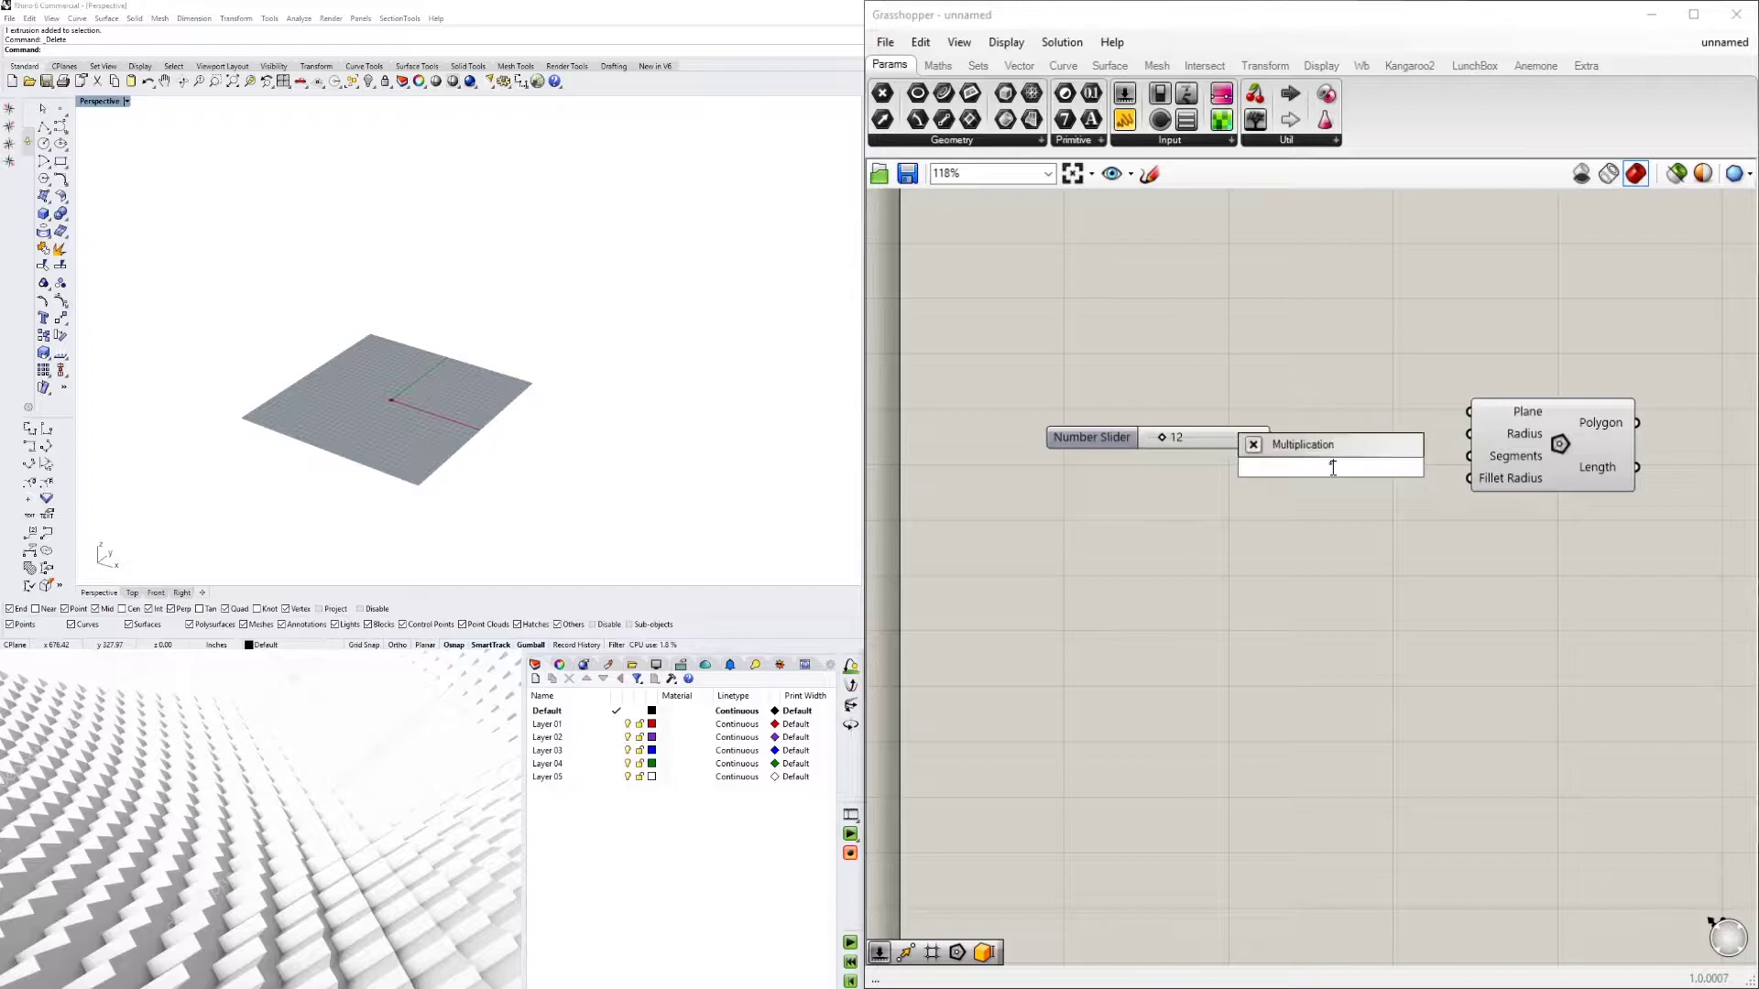
key(Return)
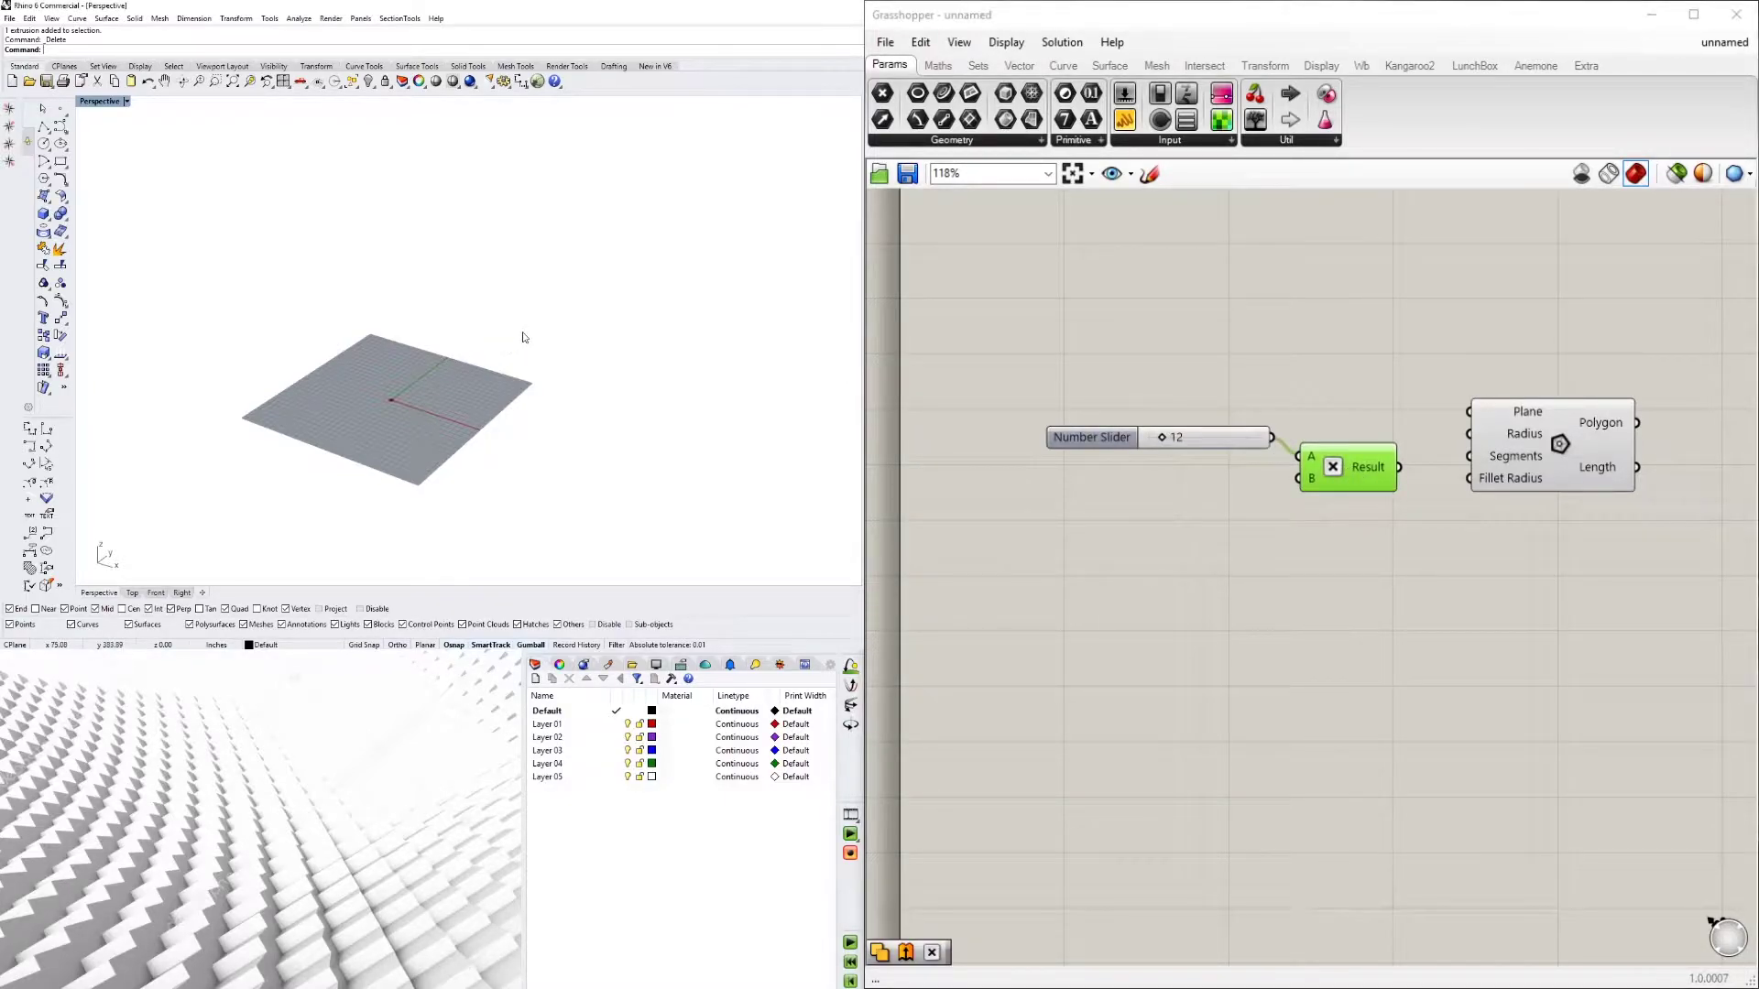
Check the model units in Rhino's document properties
text(Units)
key(Return)
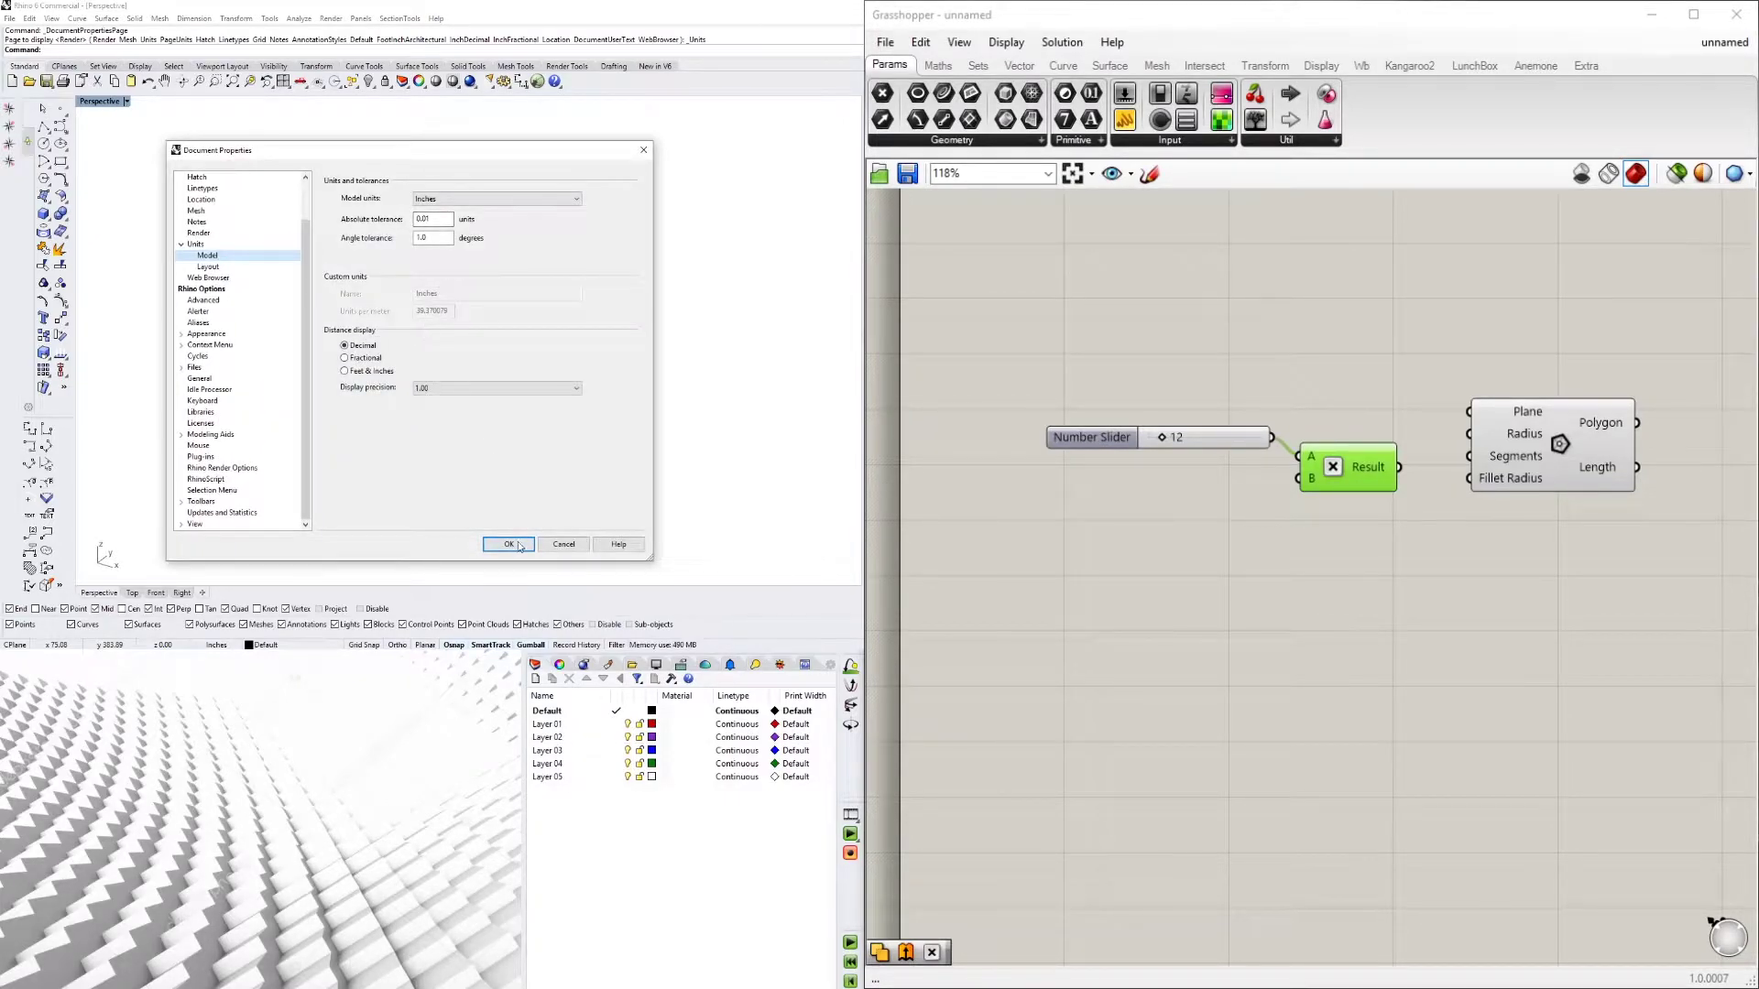
click(518, 546)
Connect the Multiplication result to the Polygon's Radius input and set the slider to 27
drag(1352, 467, 1542, 463)
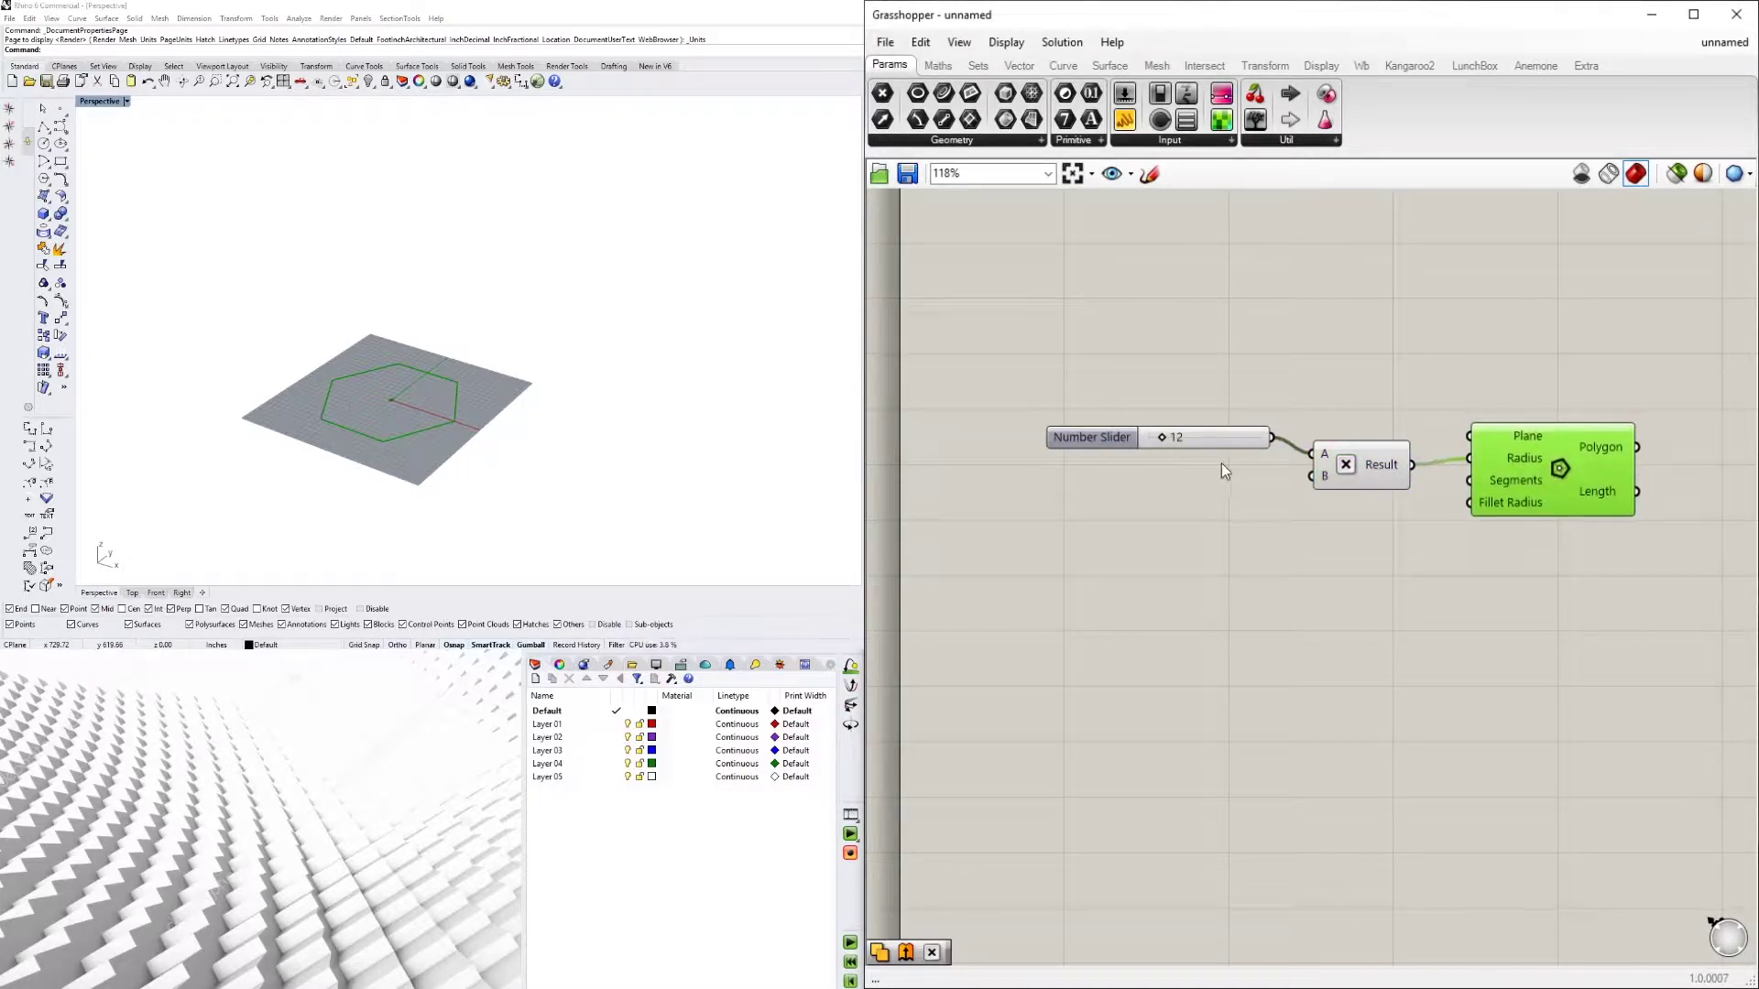
scroll(1174, 442, up, 3)
drag(1169, 441, 1198, 444)
scroll(1145, 491, down, 2)
Line up the Multiplication and Polygon components in a compact row after the slider
click(1190, 503)
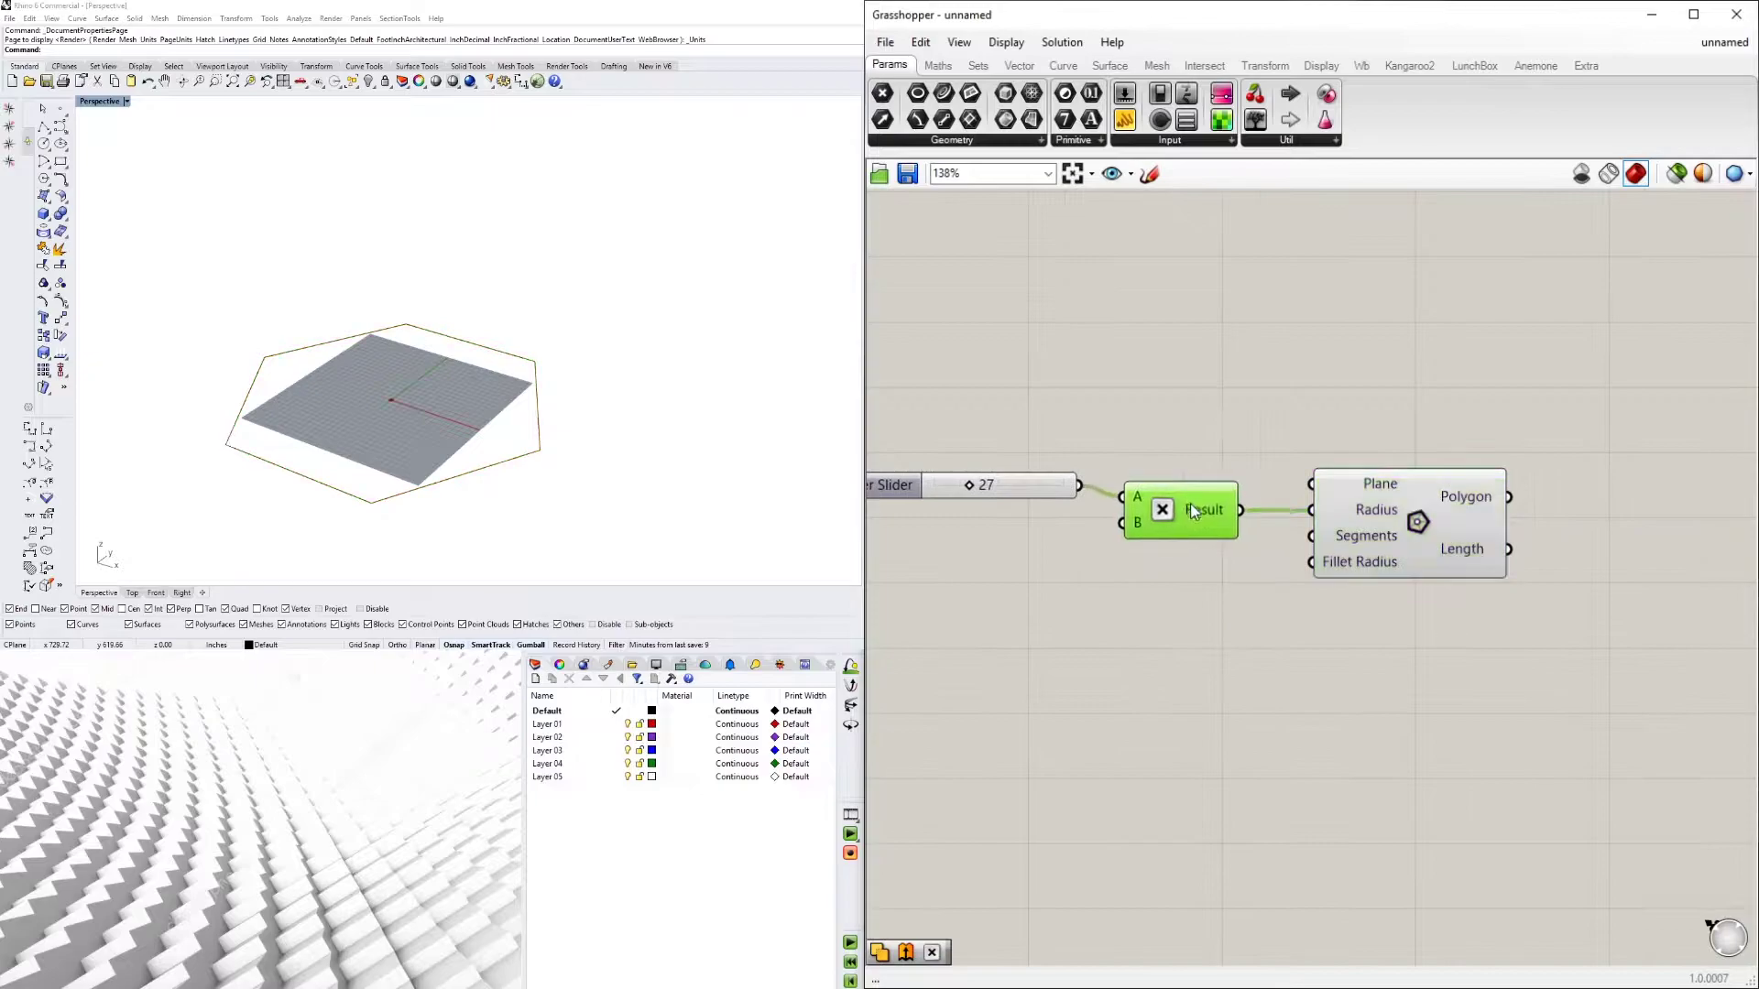
click(1321, 499)
drag(1321, 499, 1299, 498)
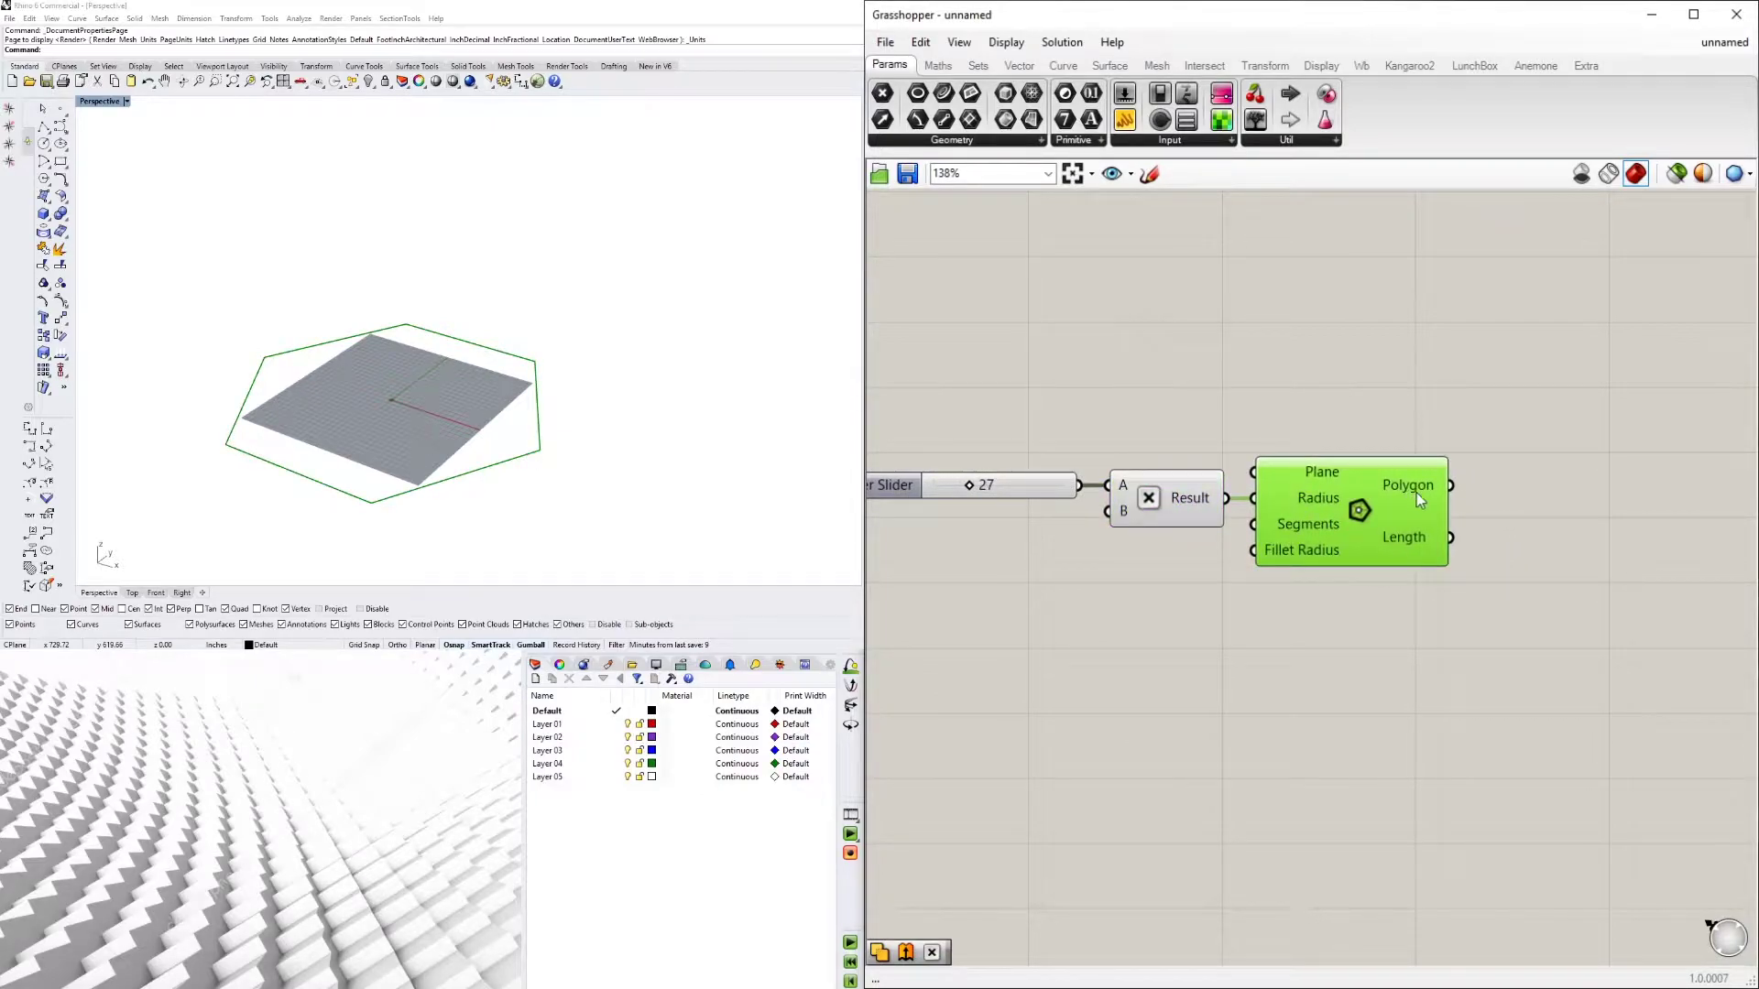
right_drag(1417, 493, 1373, 492)
click(754, 357)
scroll(555, 360, down, 2)
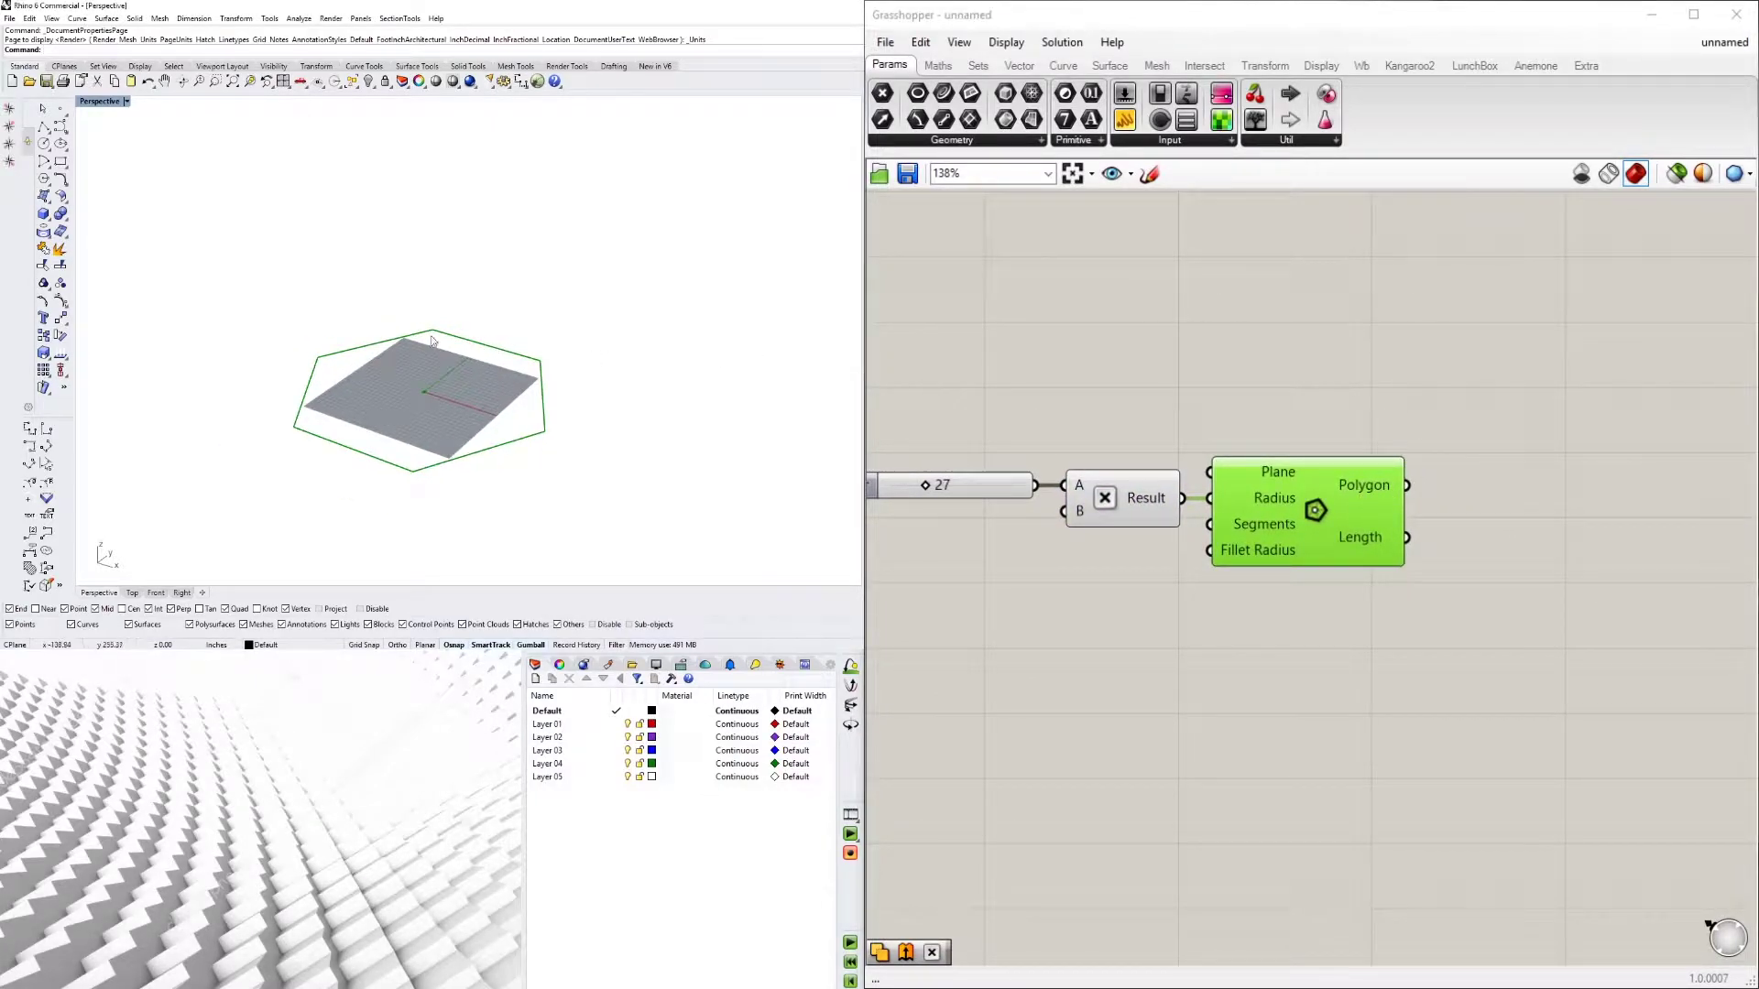
Add a Boundary Surfaces component and connect the Polygon output to its Edges input
double_click(1535, 502)
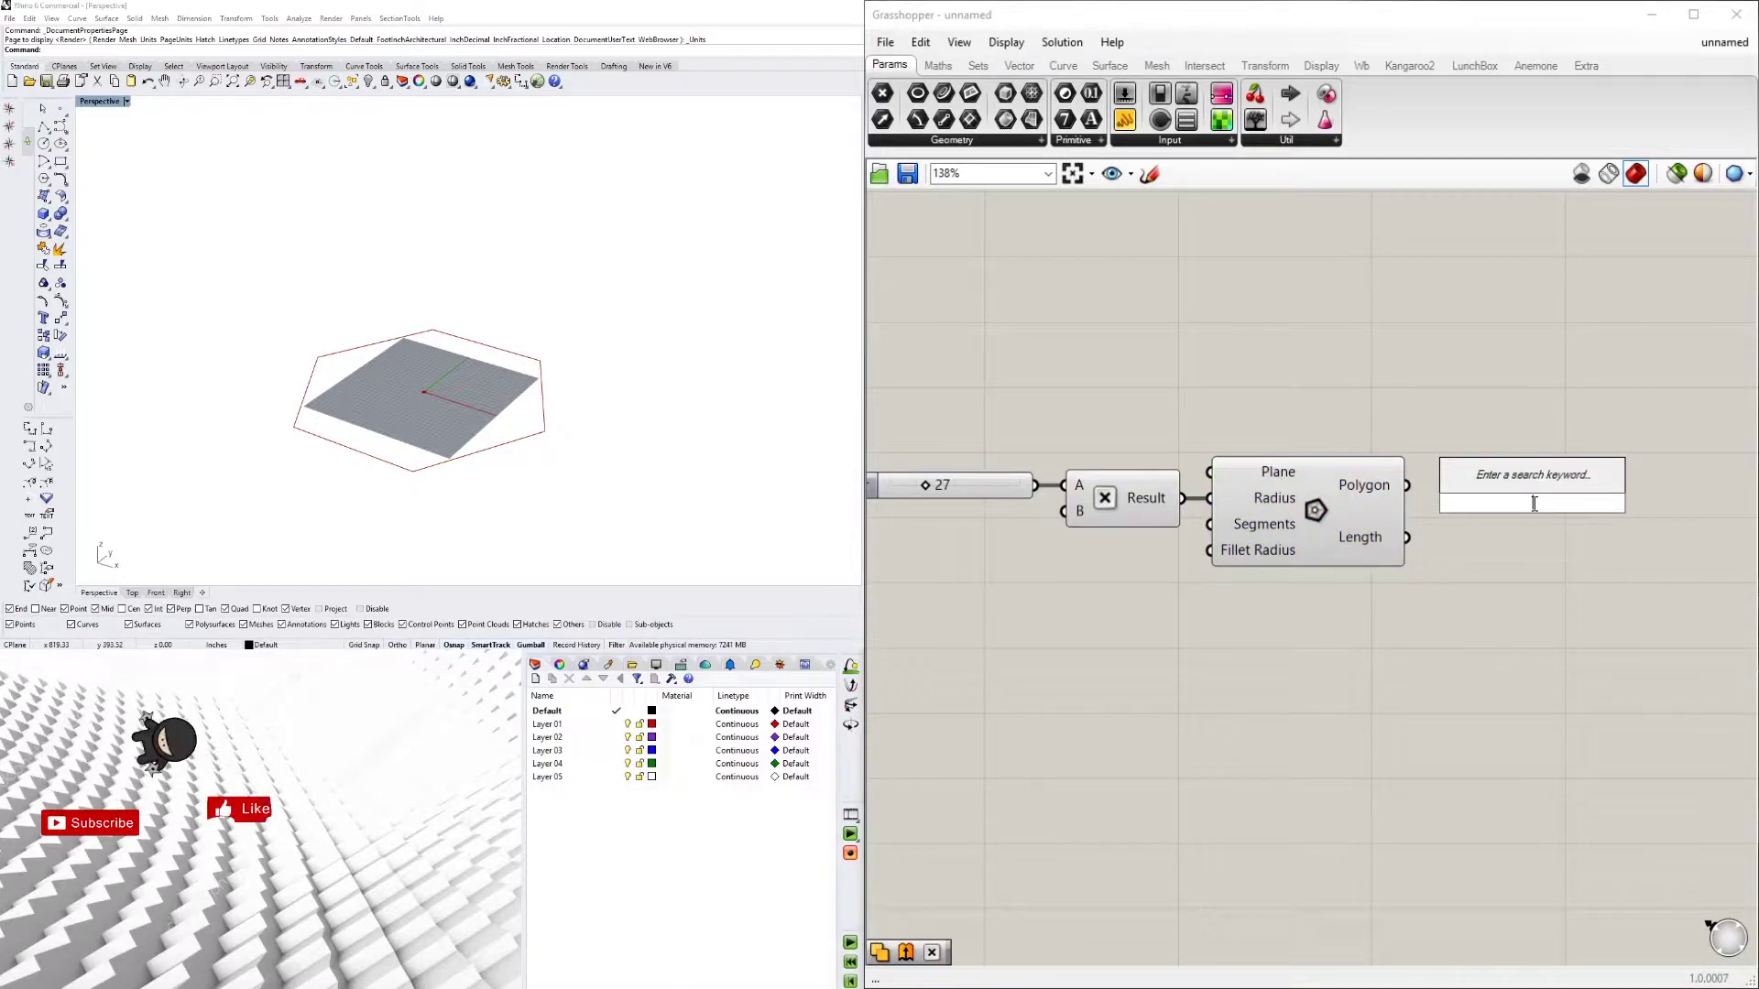
text(BOUND)
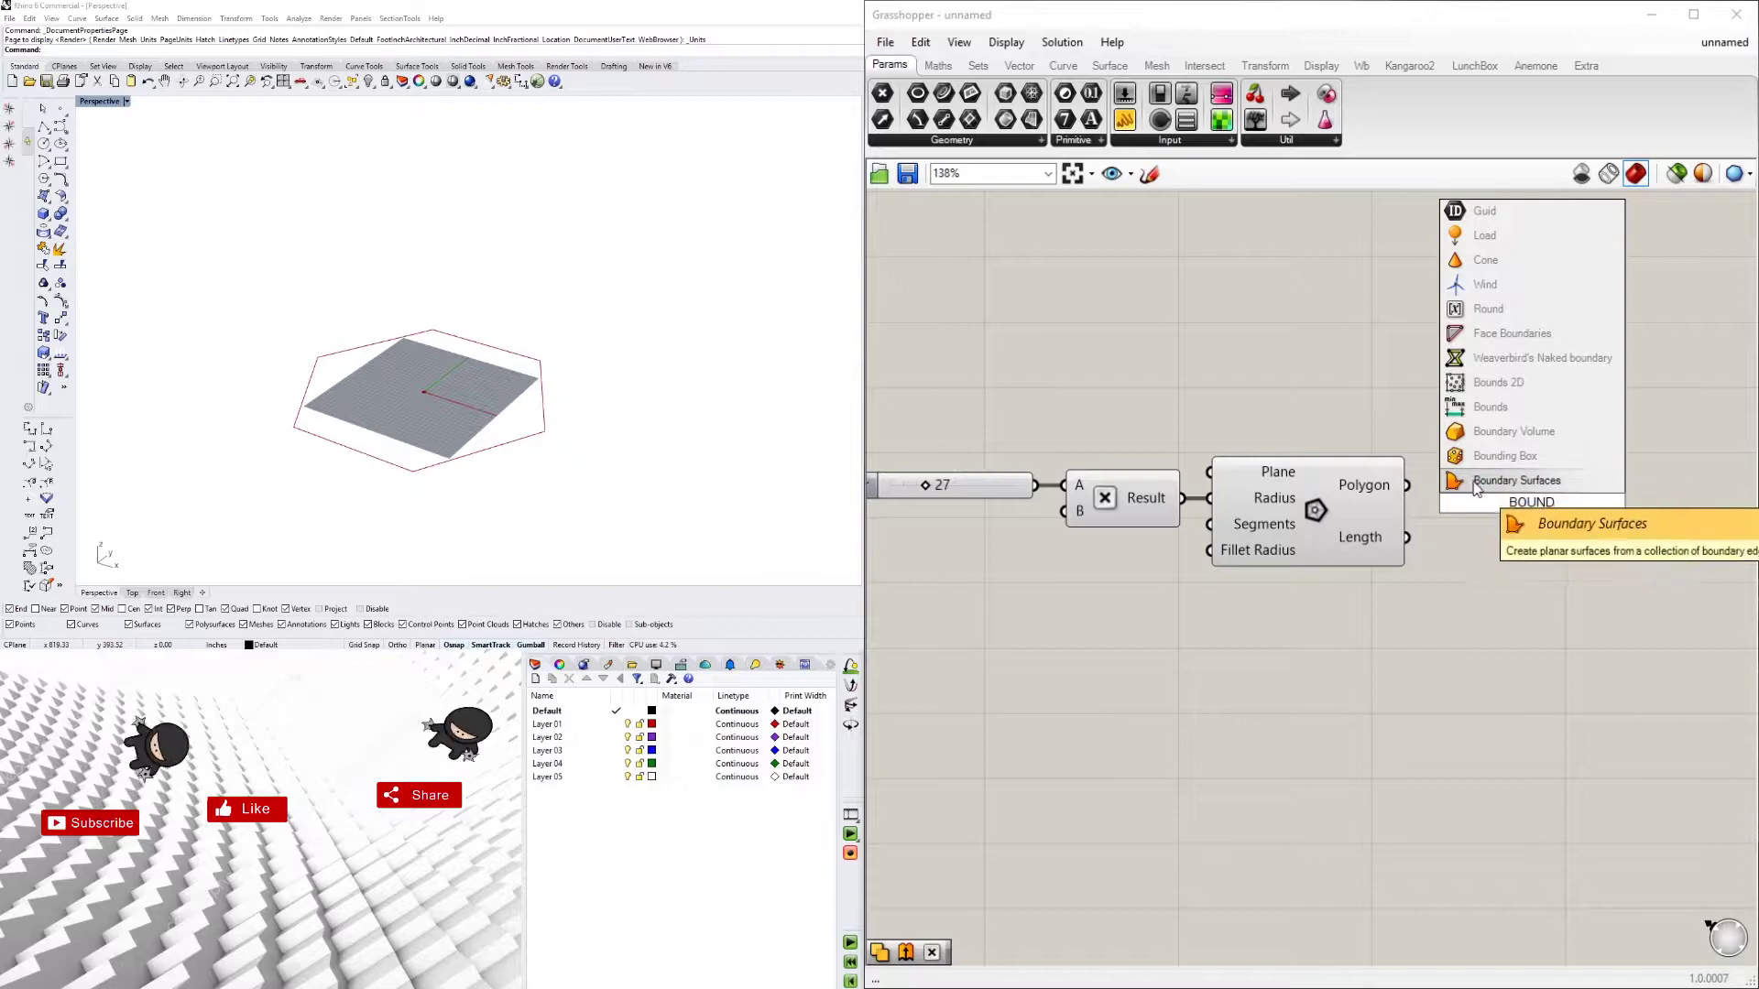
click(1466, 480)
drag(1407, 486, 1526, 480)
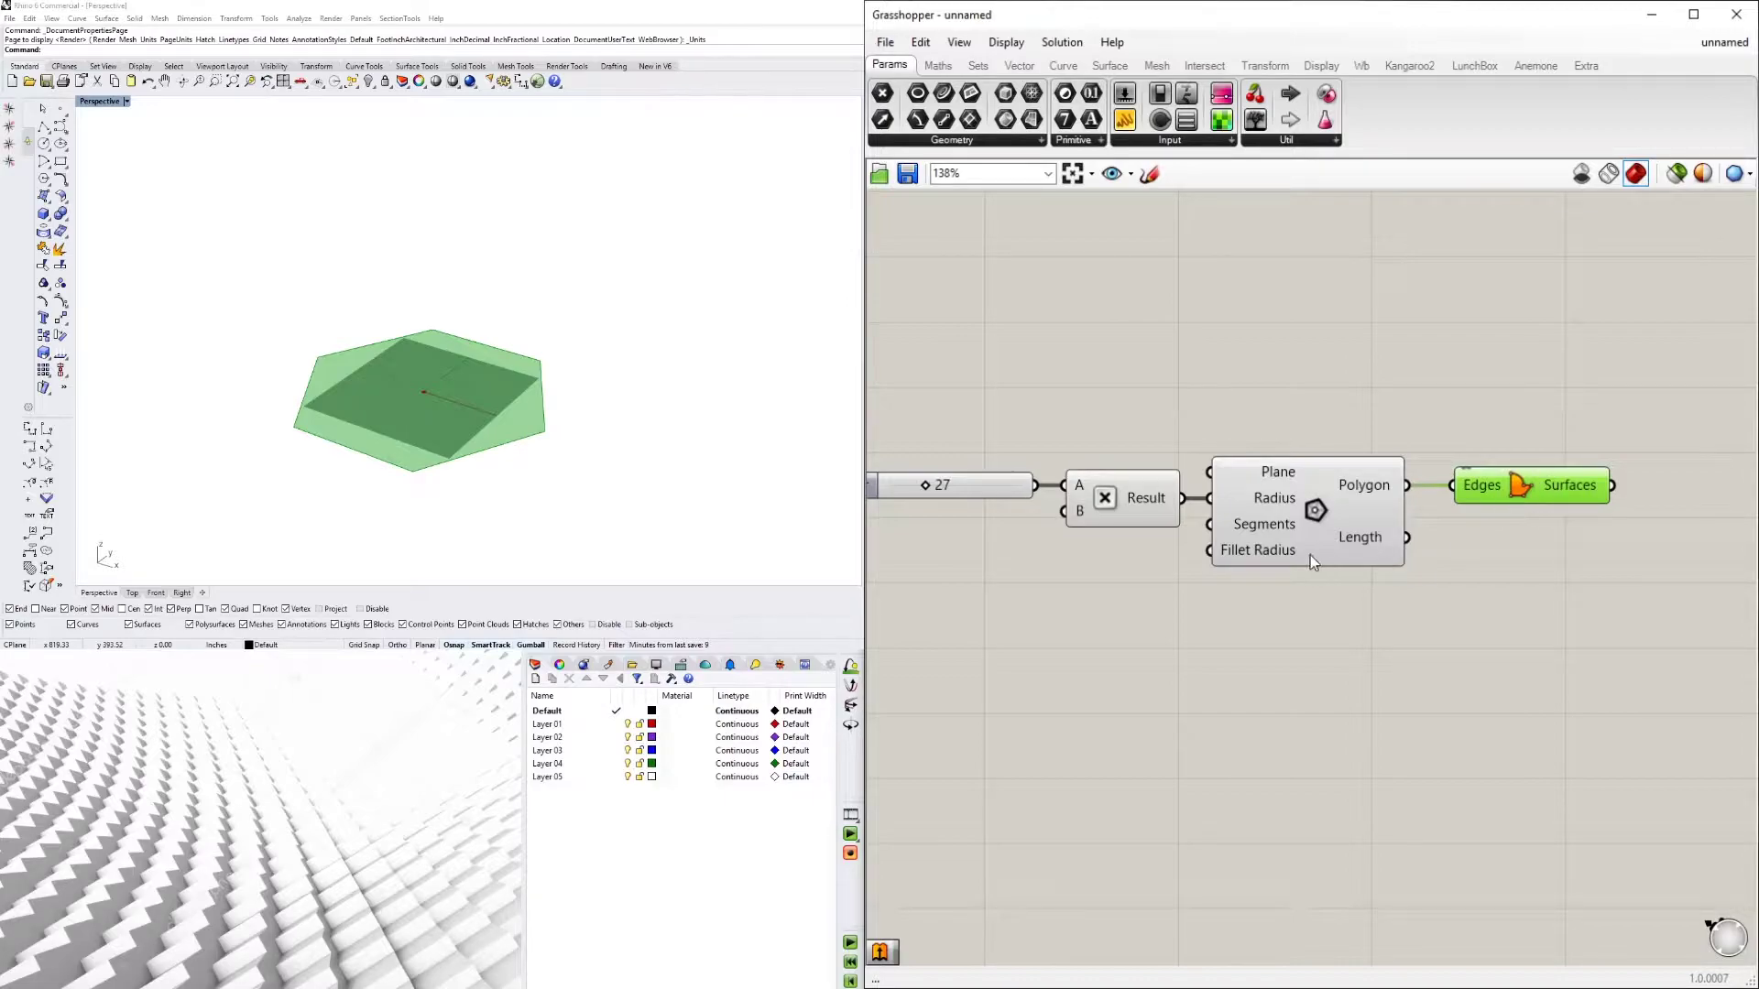
Duplicate the number slider, connect the copy to the Polygon's Fillet Radius, and set it to 100
right_drag(1253, 550, 1399, 505)
drag(987, 449, 1091, 524)
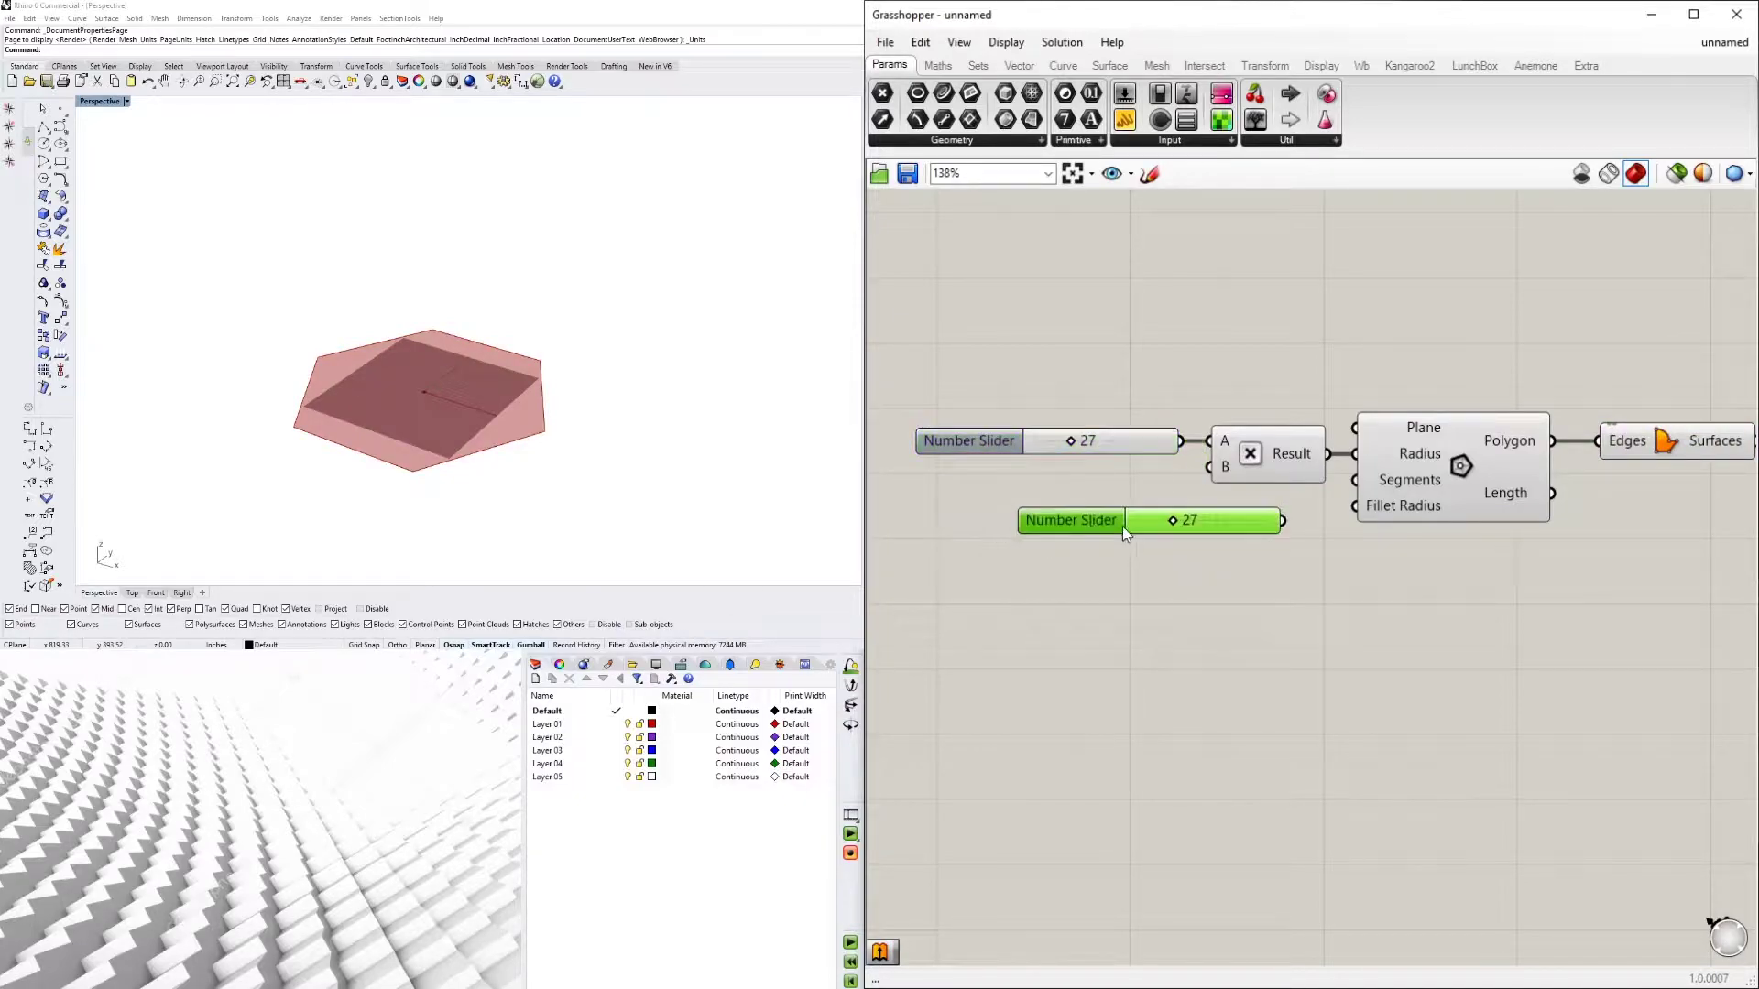
drag(1289, 522, 1340, 510)
scroll(1235, 525, up, 3)
drag(1154, 516, 1334, 520)
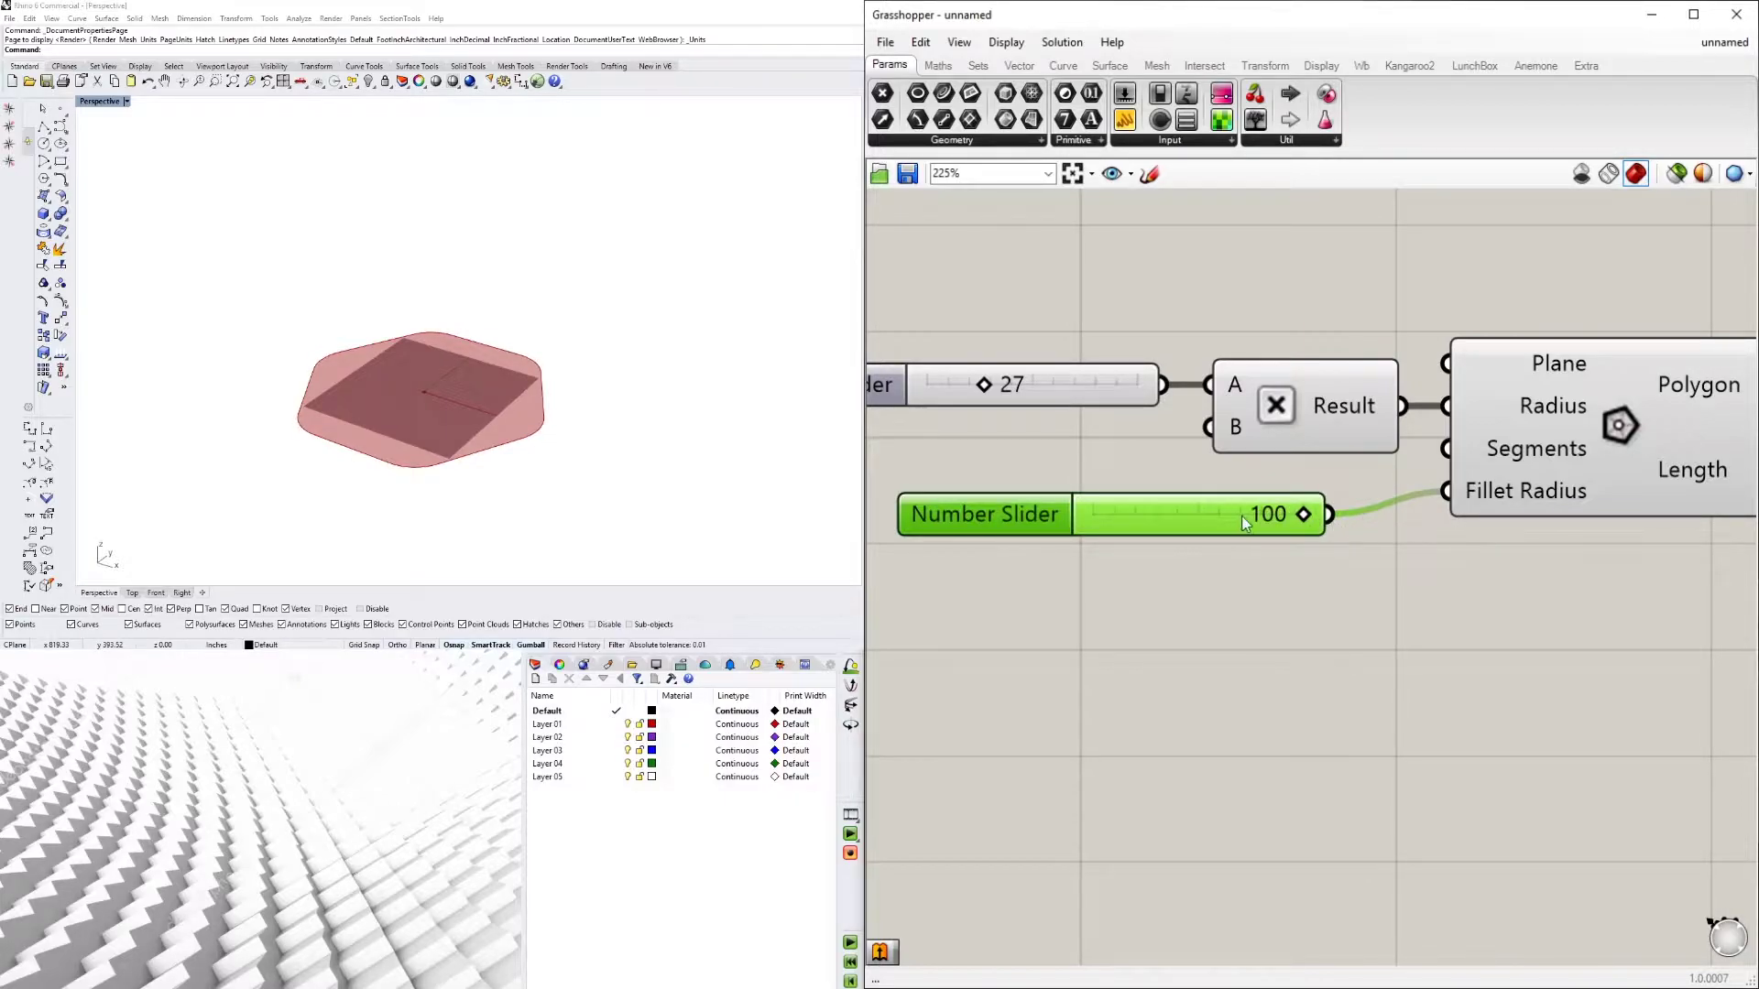
Set the Fillet Radius slider to 0 and move it lower to leave room for another slider
right_click(1531, 504)
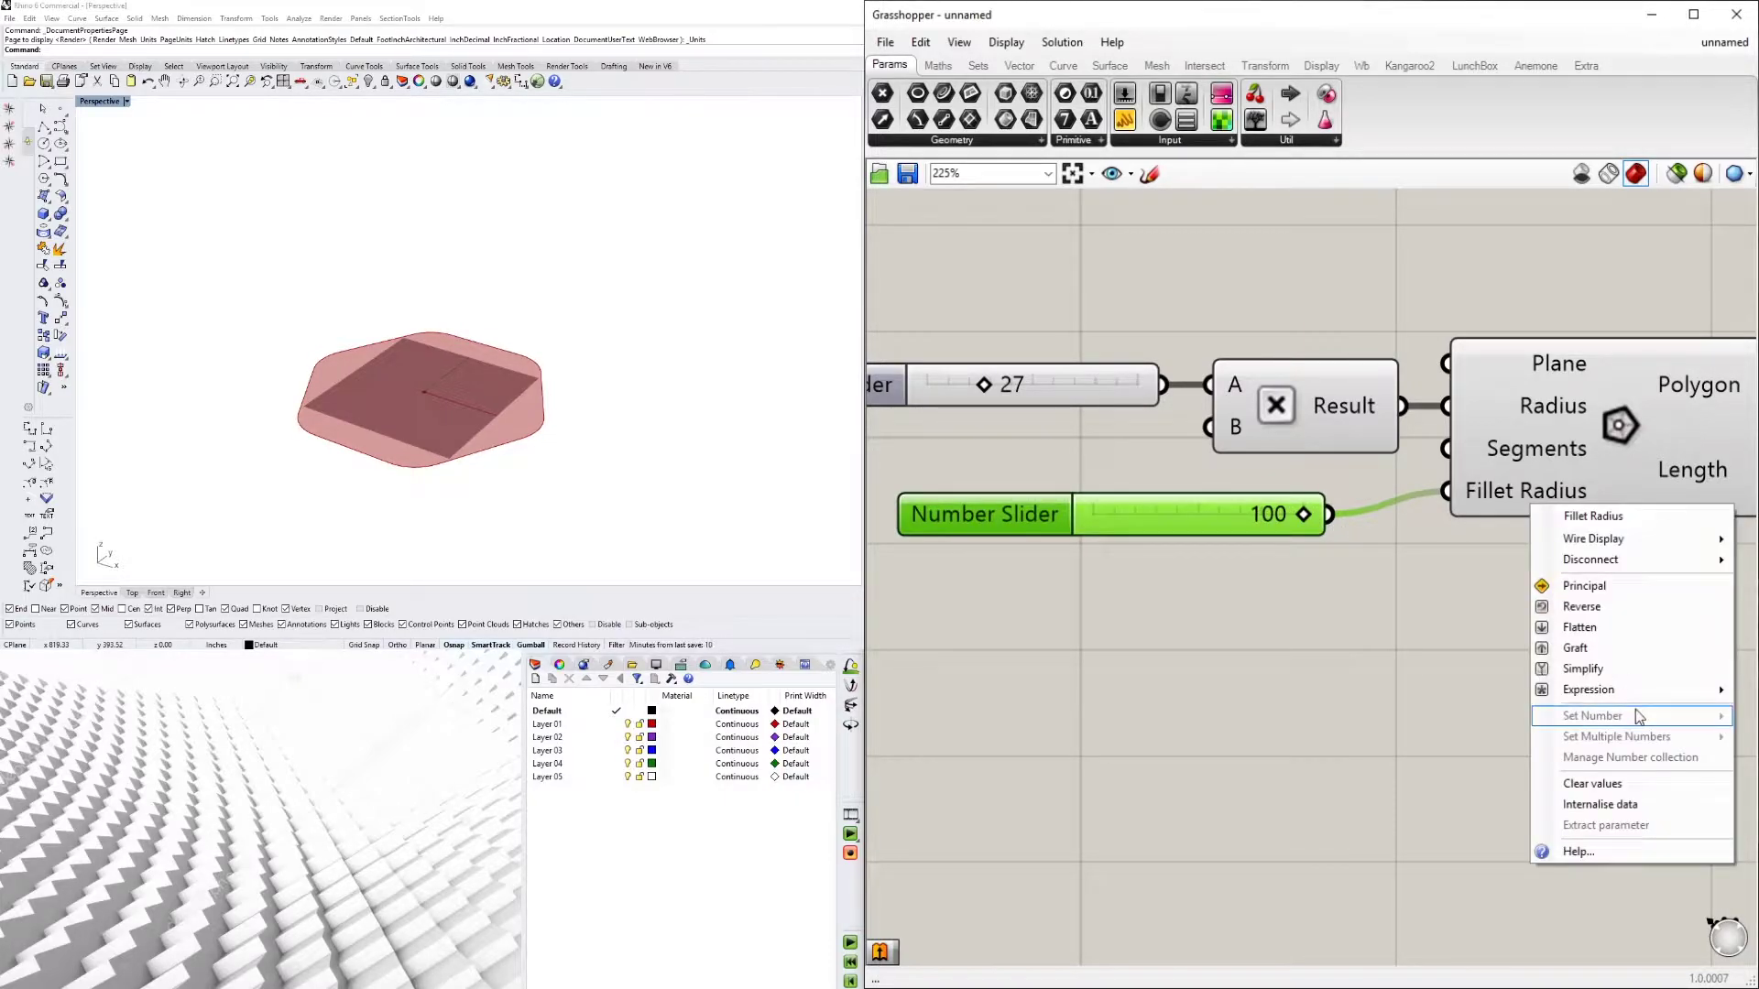
click(1358, 617)
drag(1305, 519, 1003, 520)
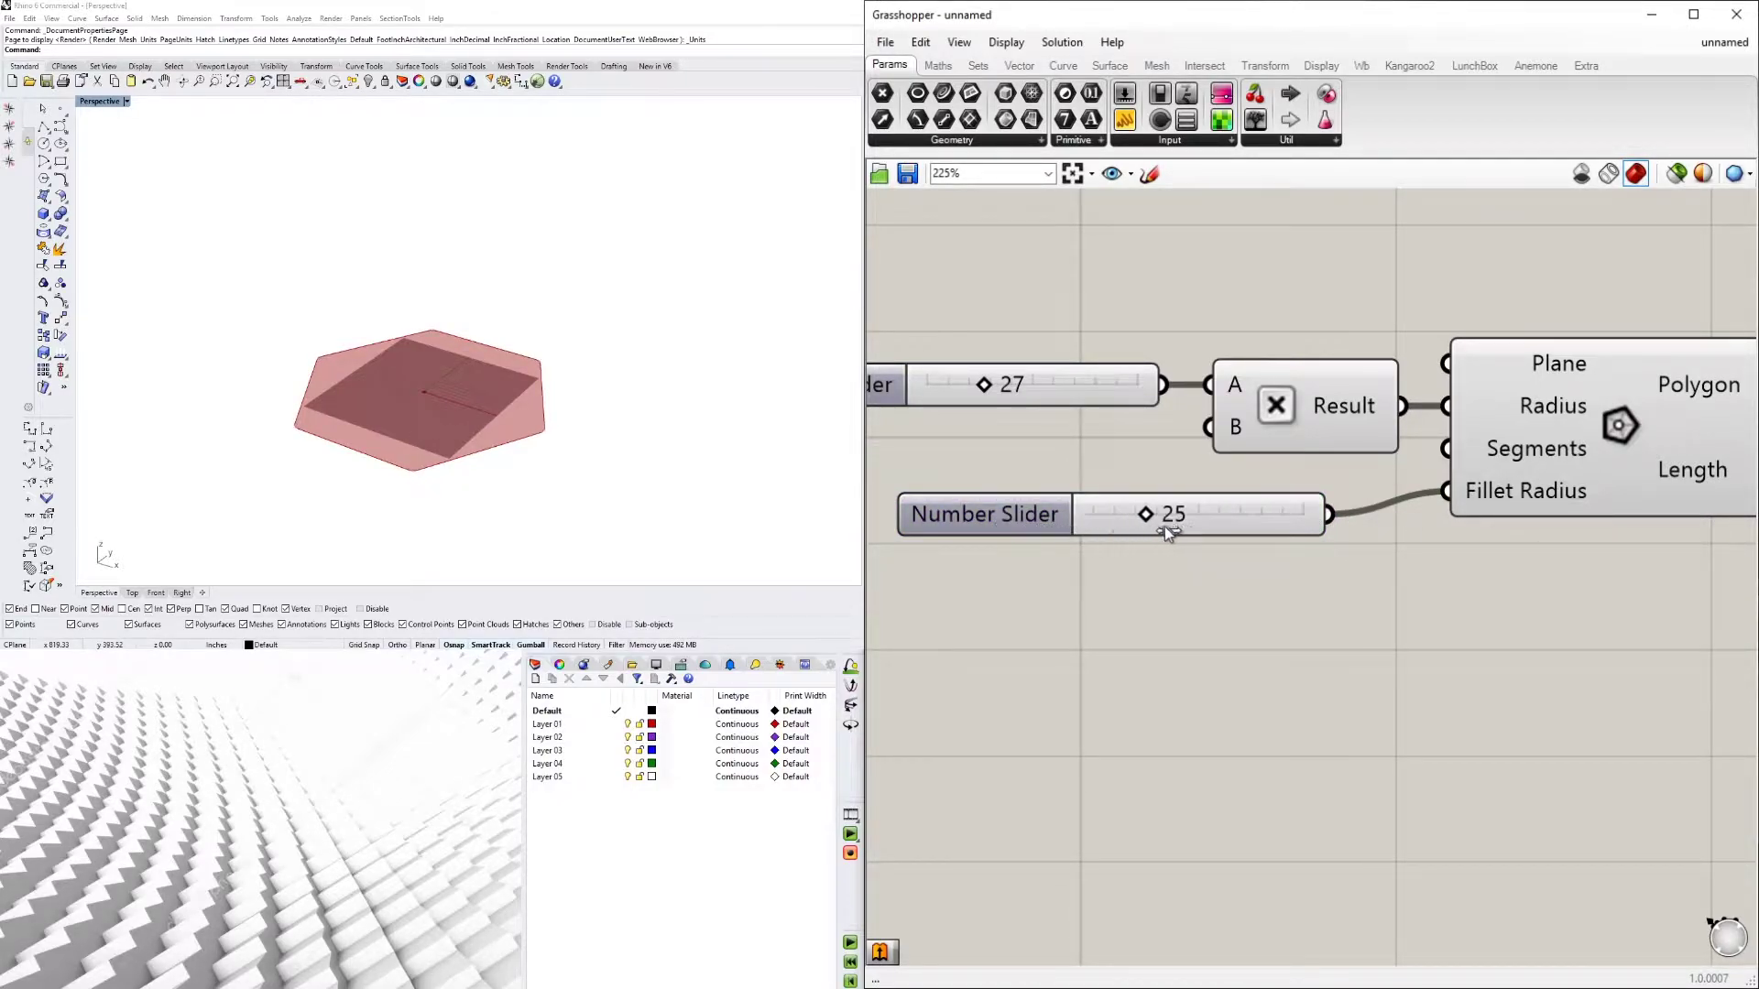
drag(1163, 526, 977, 635)
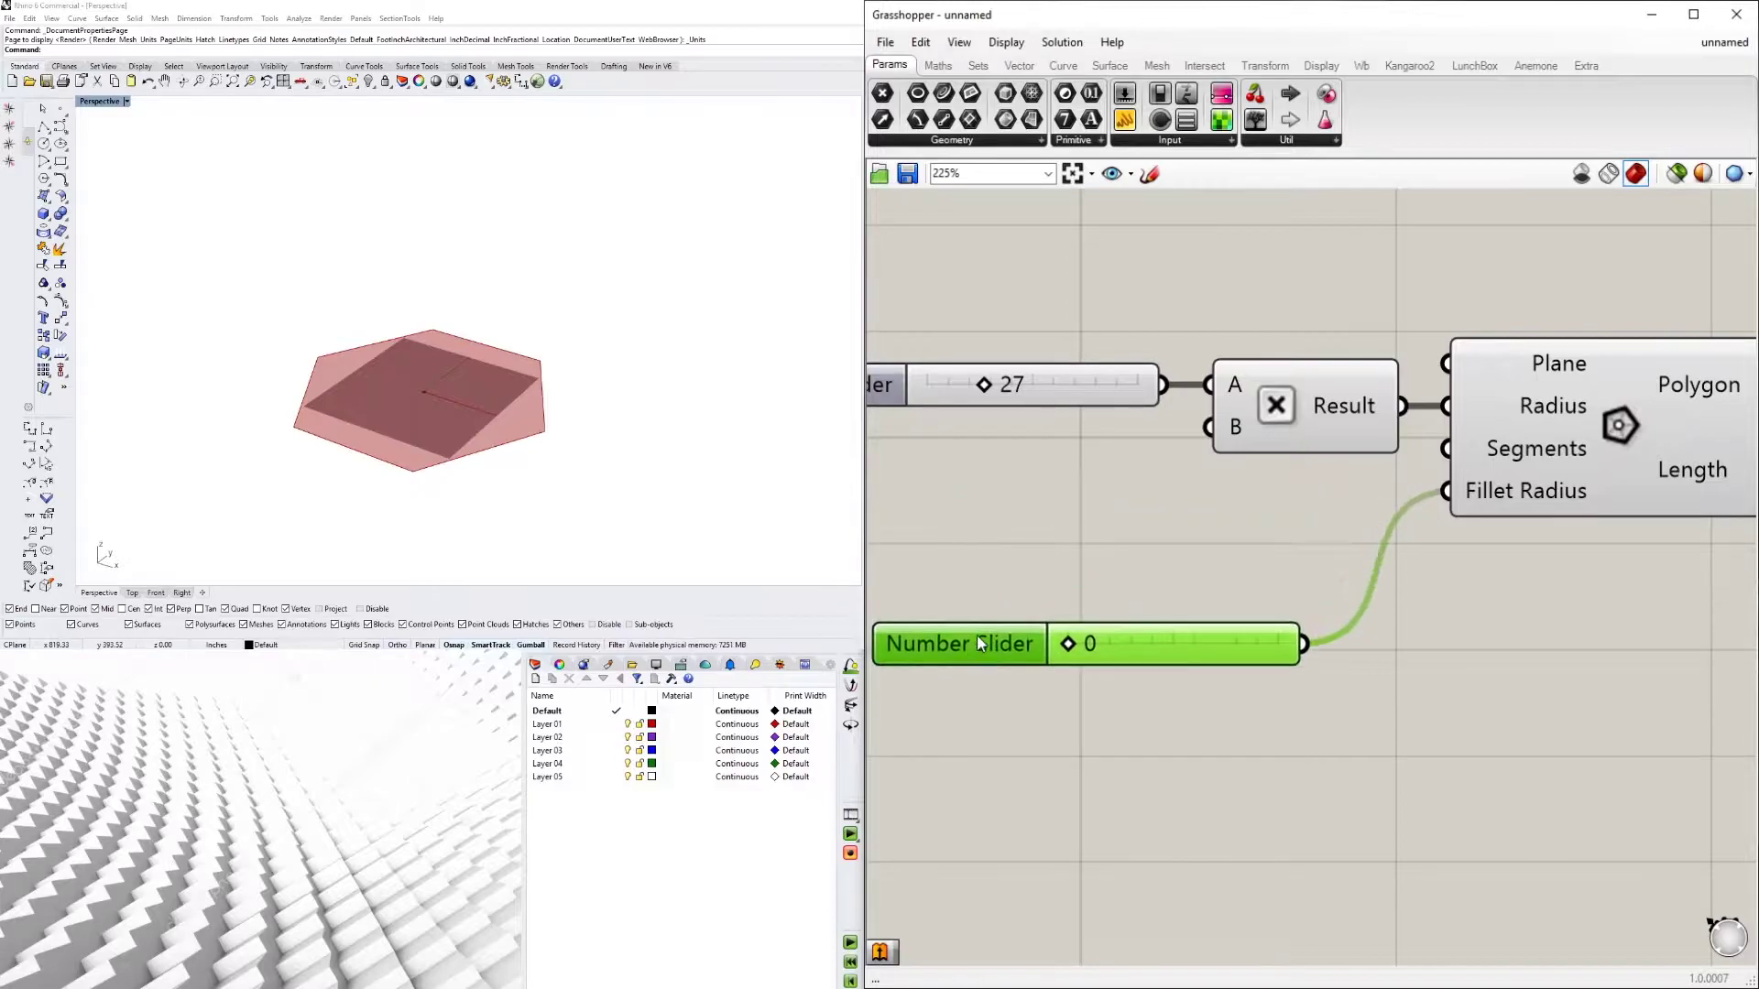
Add a number slider with the value 4 and connect it to the Polygon's Segments input
double_click(976, 521)
text(4)
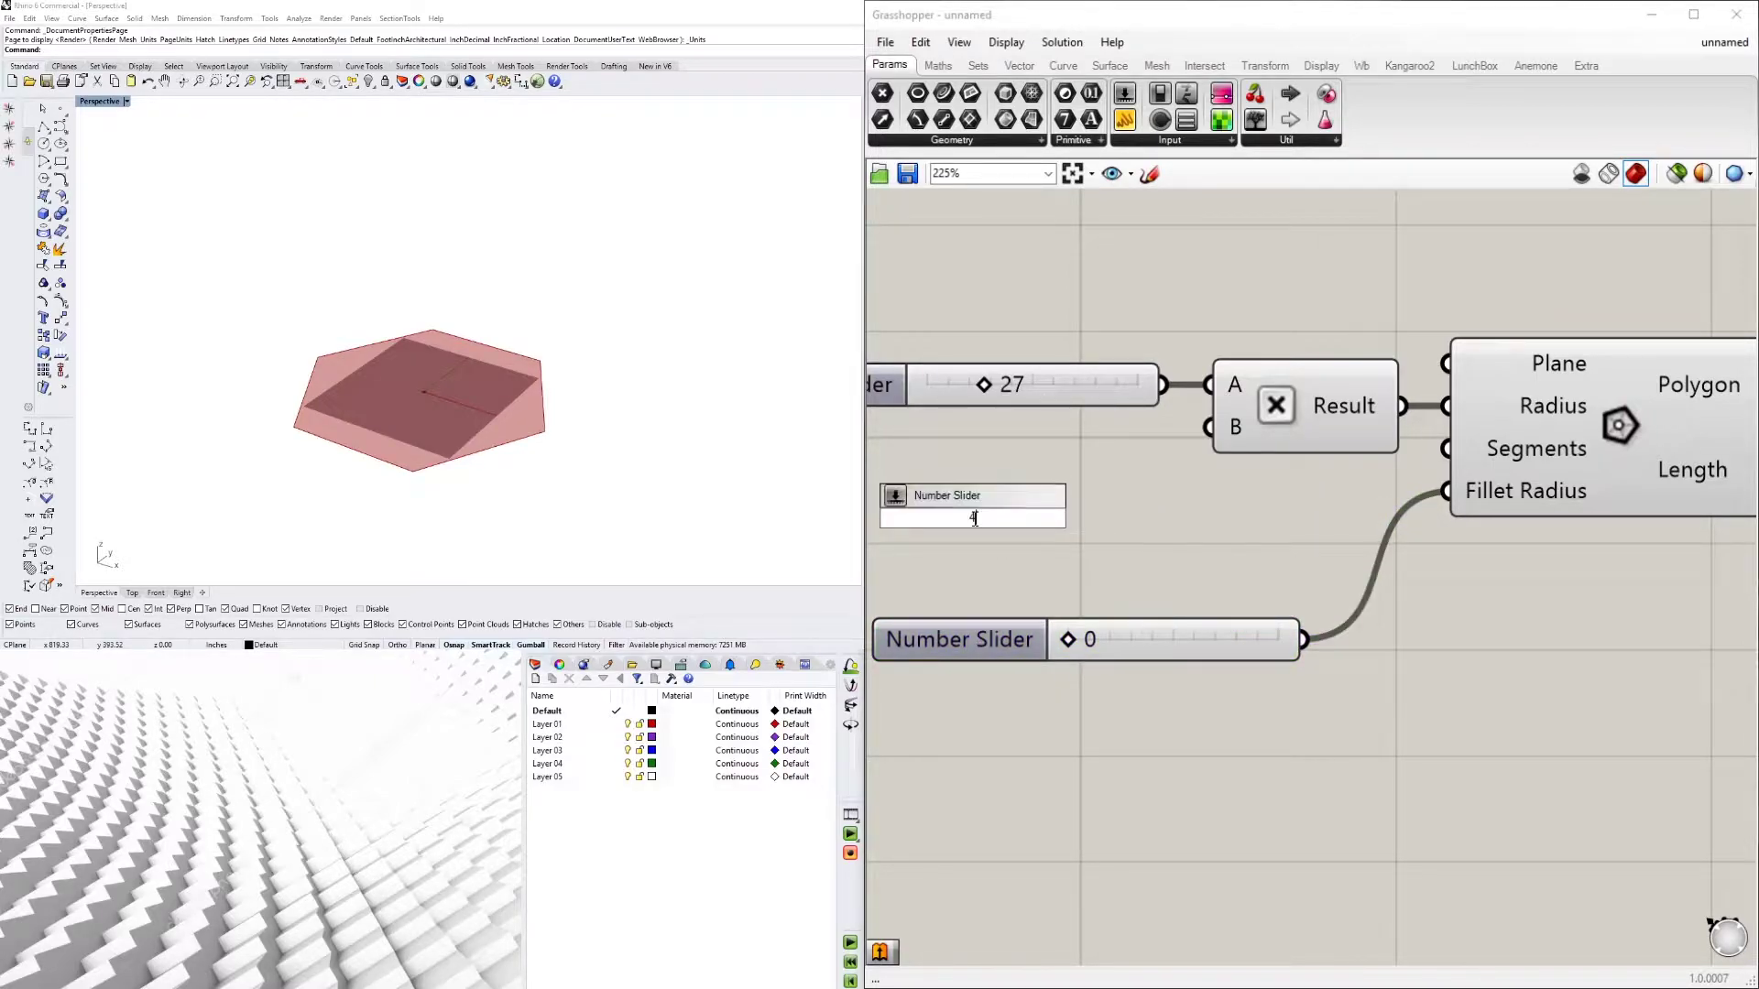
key(Return)
drag(914, 527, 1015, 528)
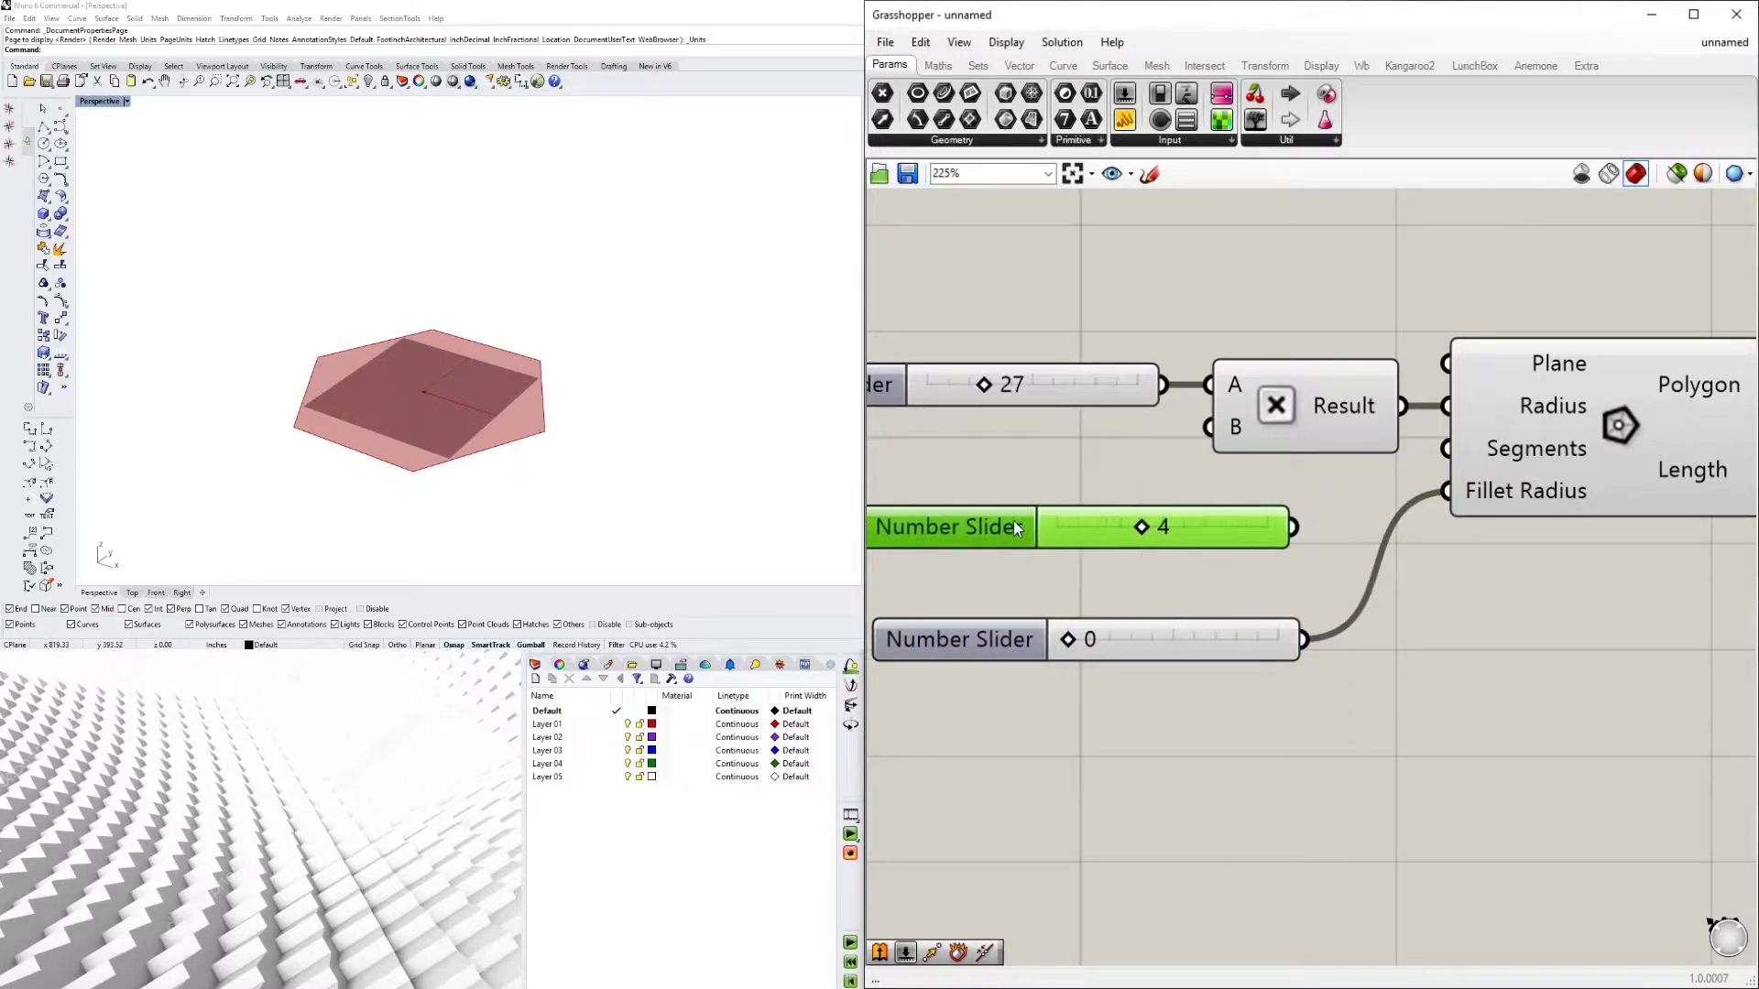
drag(1294, 527, 1475, 464)
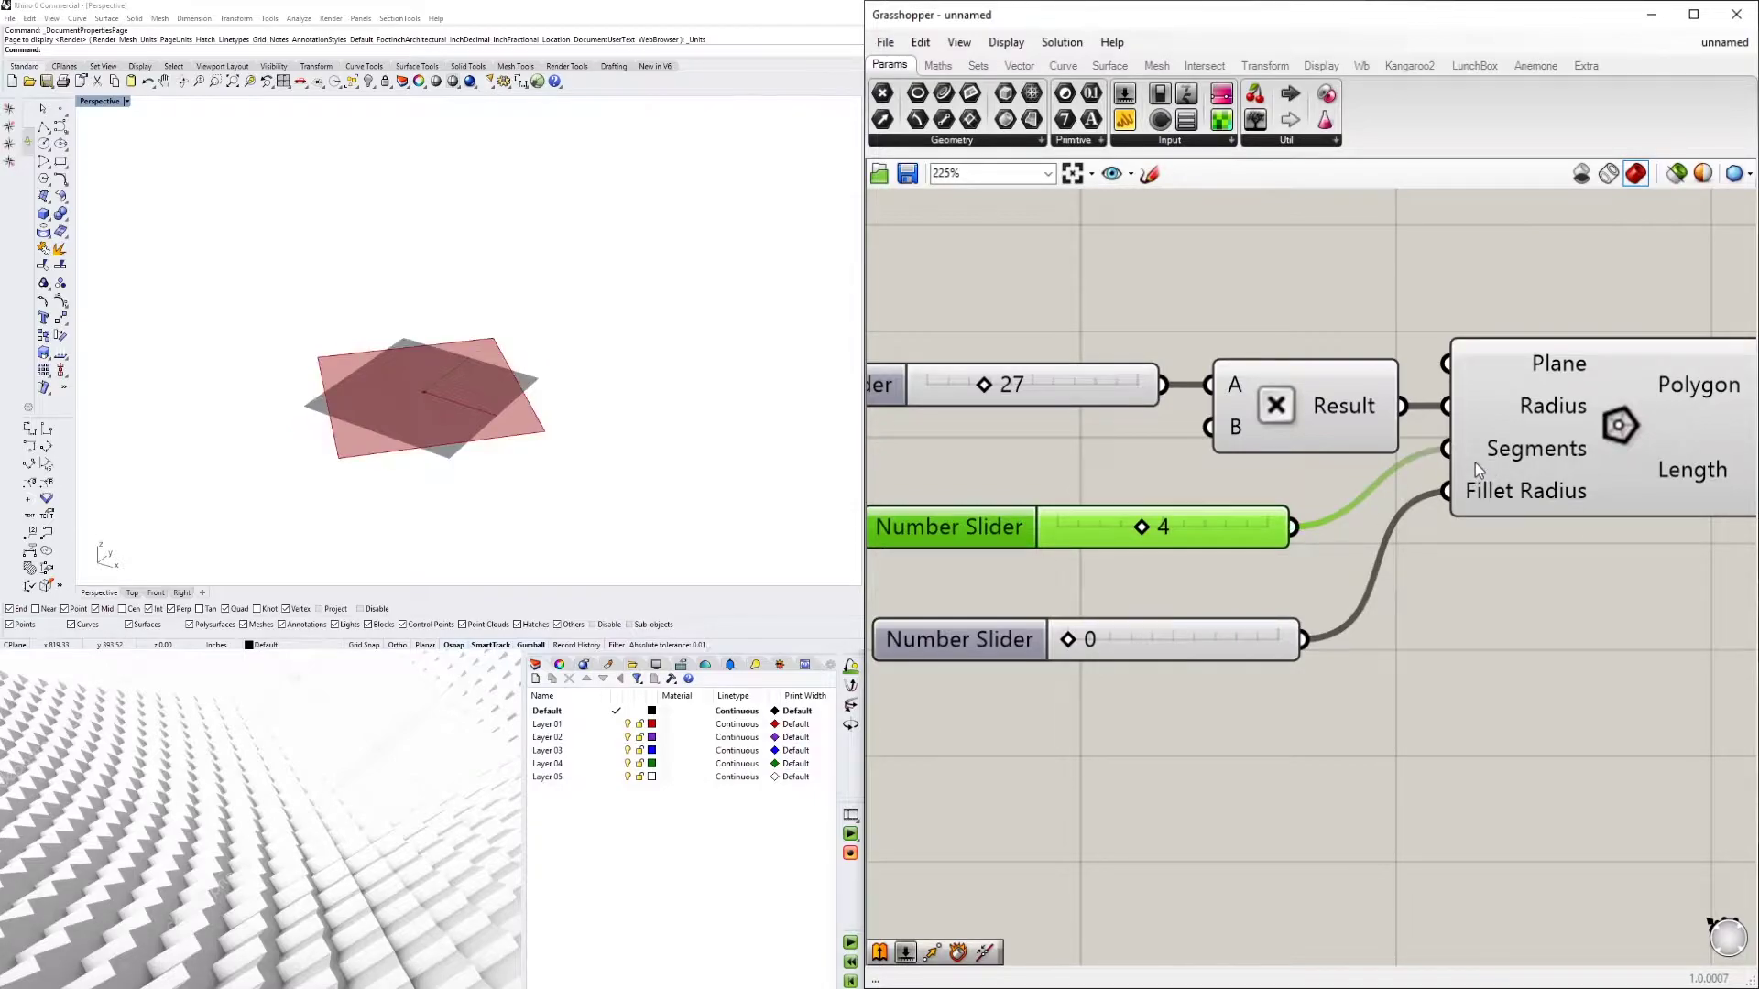
click(1577, 409)
Set the Segments slider's minimum to 3 and its value to 6
mouse_move(1139, 532)
mouse_down()
mouse_move(1116, 529)
mouse_move(1184, 525)
mouse_move(1080, 528)
mouse_move(1106, 533)
mouse_up()
double_click(959, 535)
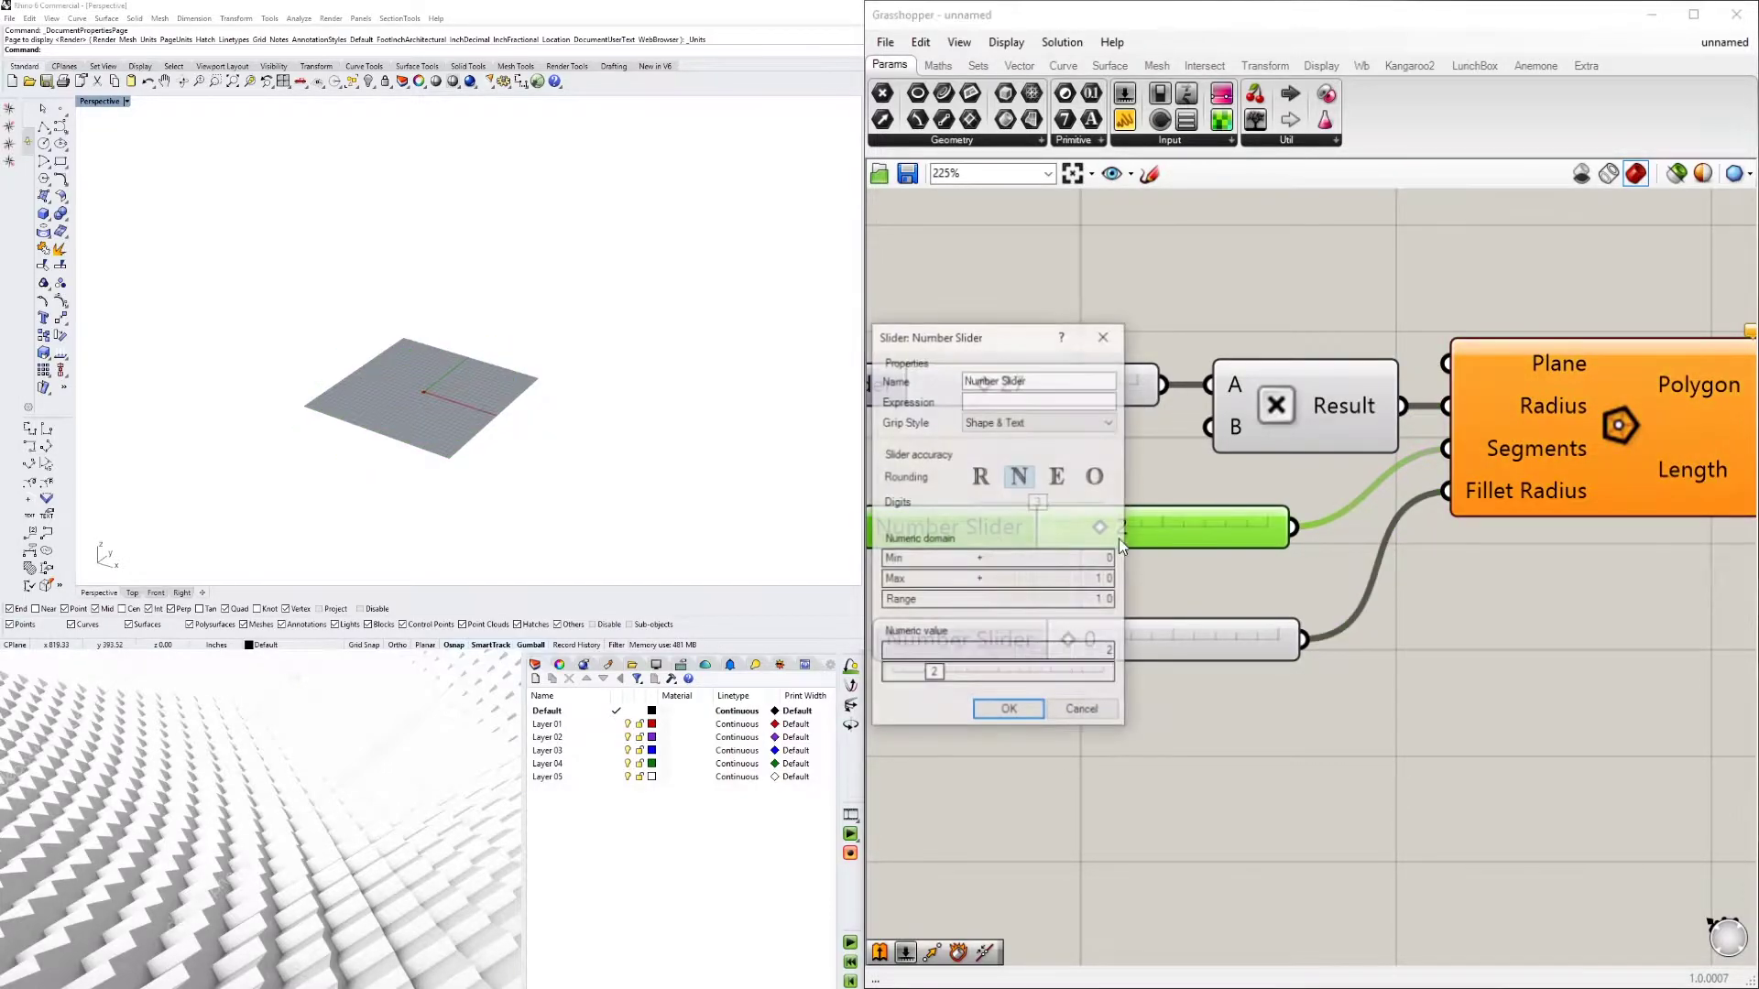
double_click(1054, 559)
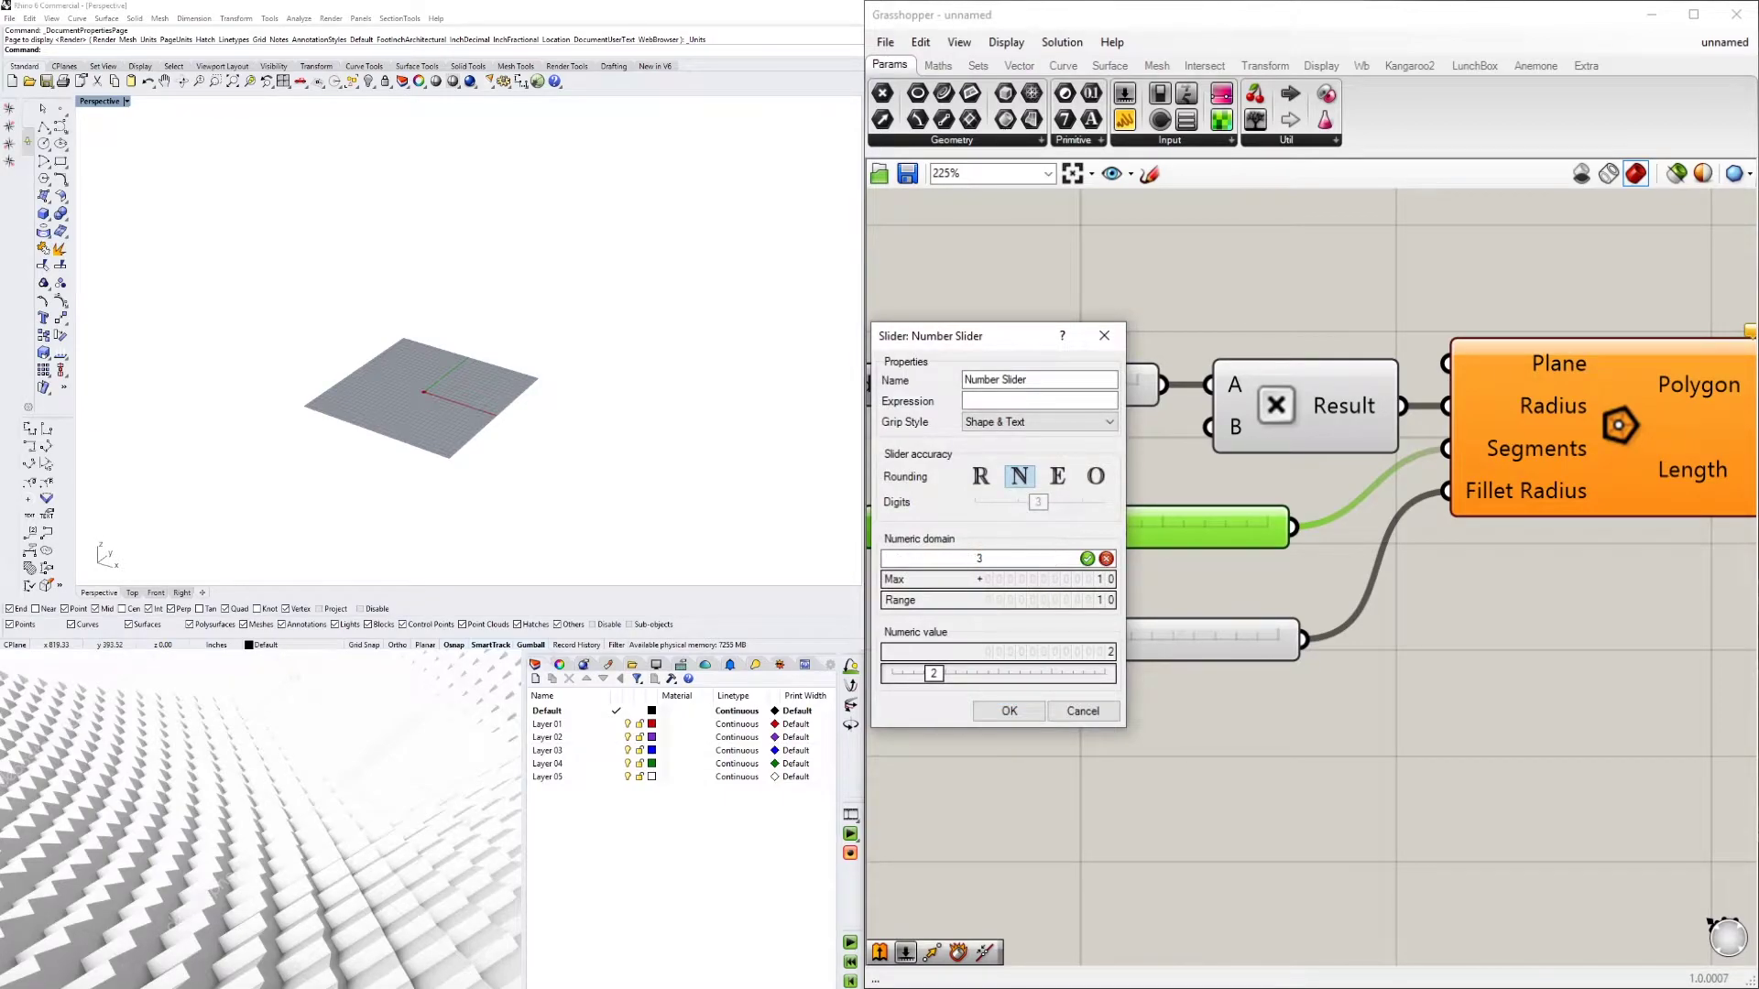
text(3)
click(1008, 711)
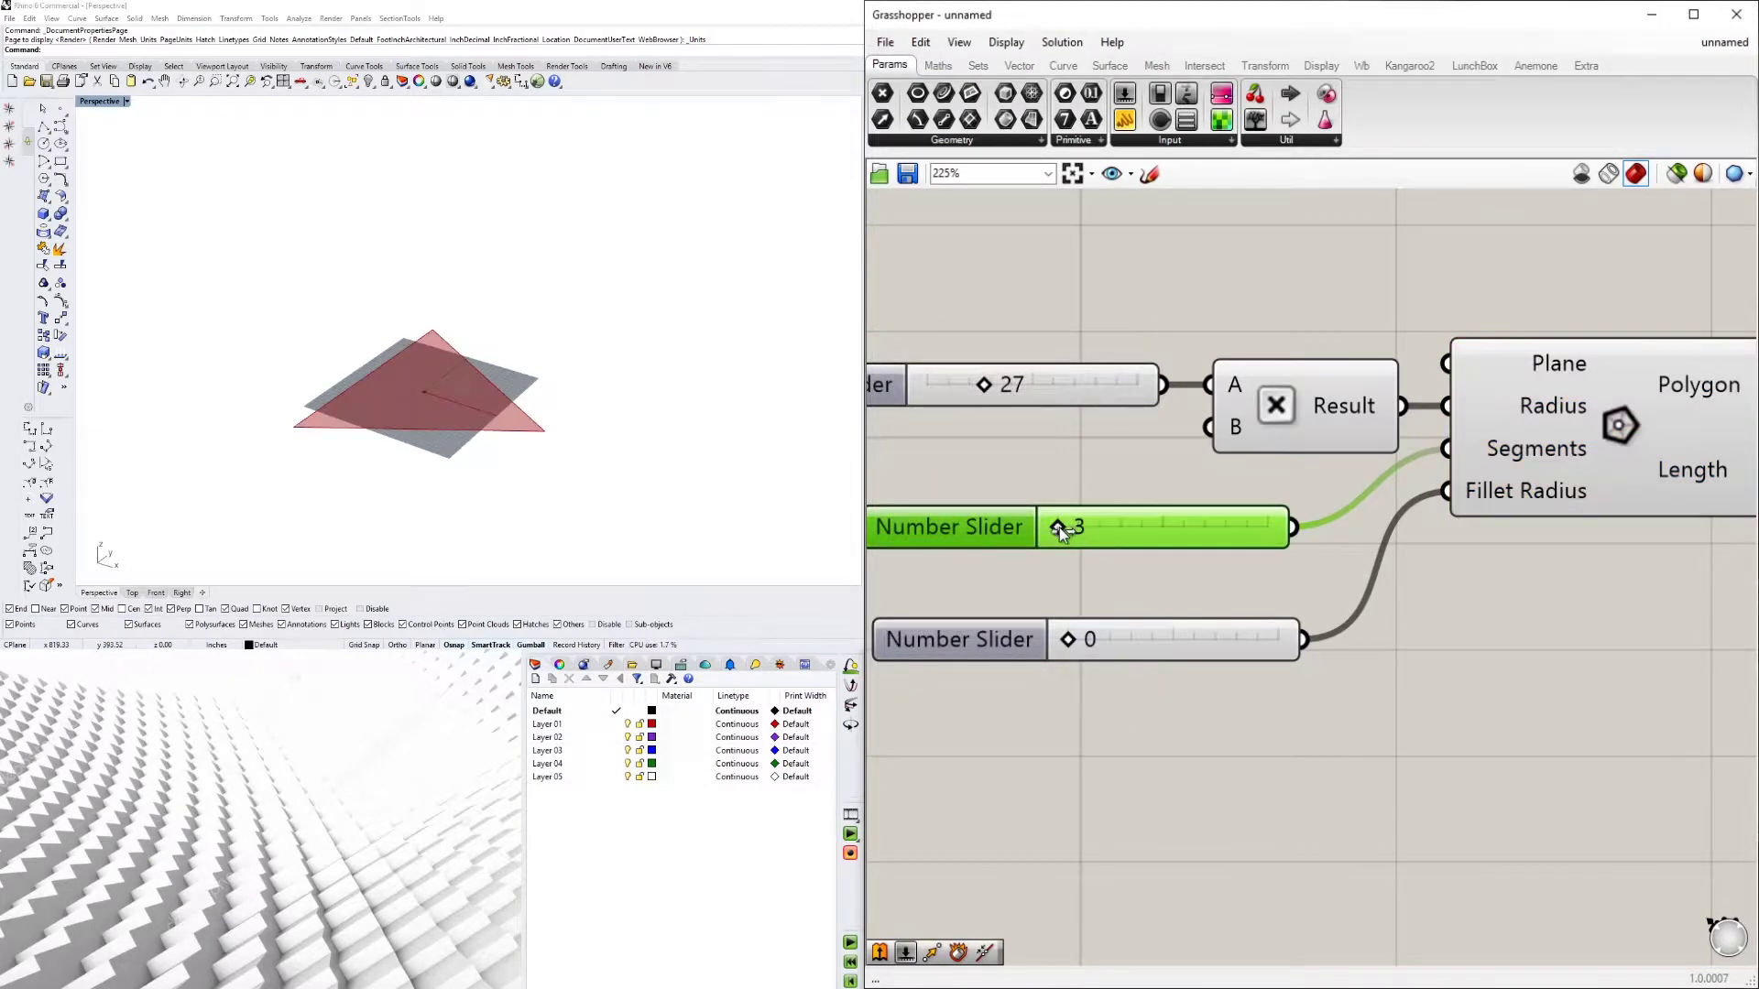
drag(1060, 531, 1151, 535)
scroll(1328, 640, down, 2)
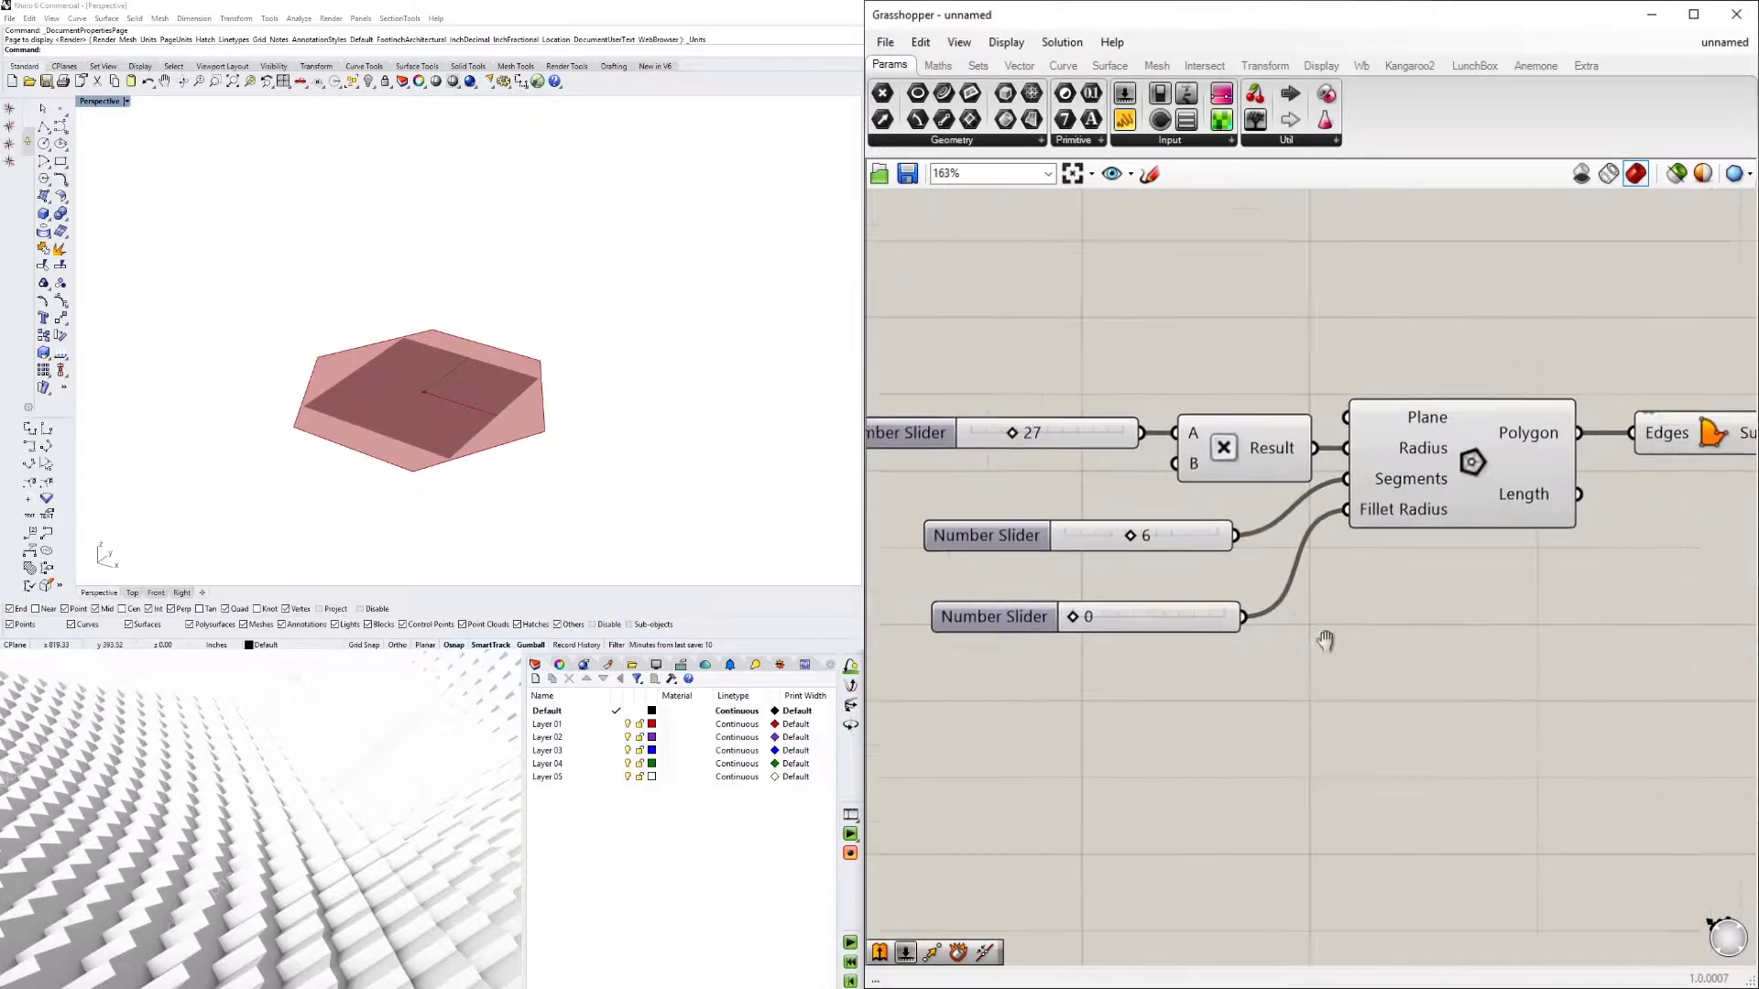
Add an Extrude component after the Boundary Surfaces component
click(1411, 470)
right_drag(1512, 707, 1238, 726)
click(1416, 440)
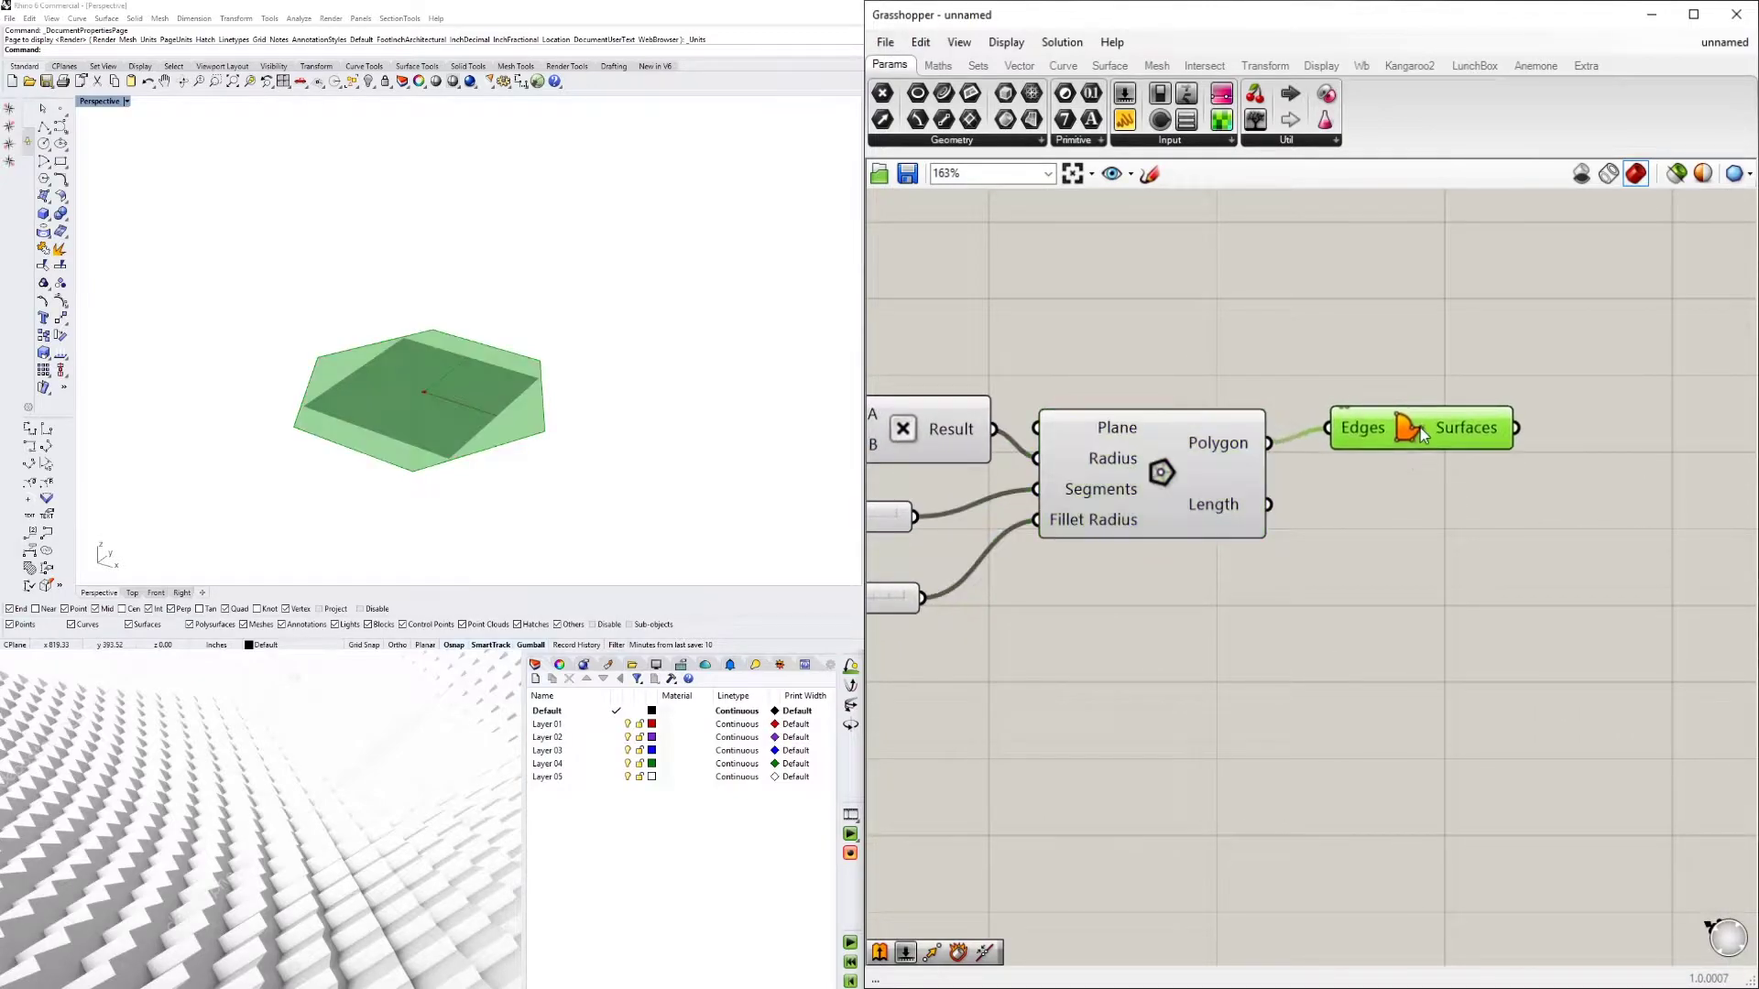
click(1453, 488)
right_drag(1541, 587, 1415, 567)
click(1308, 444)
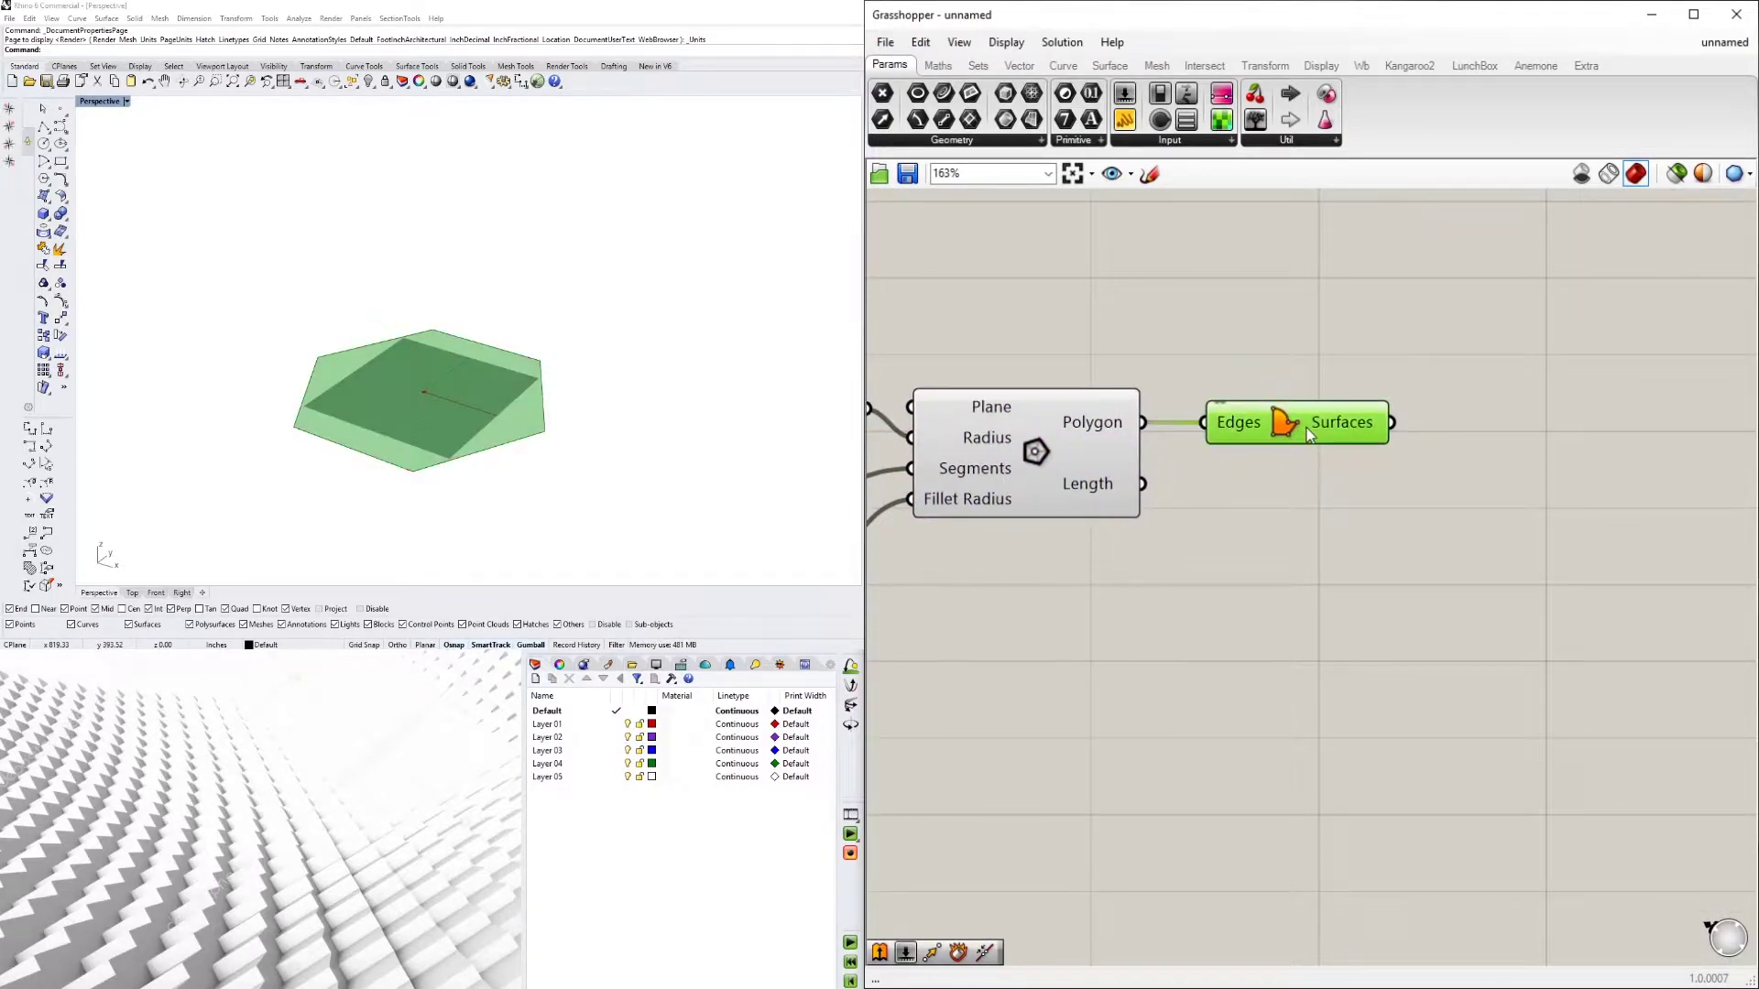
click(1462, 647)
double_click(1566, 553)
text(EXTR)
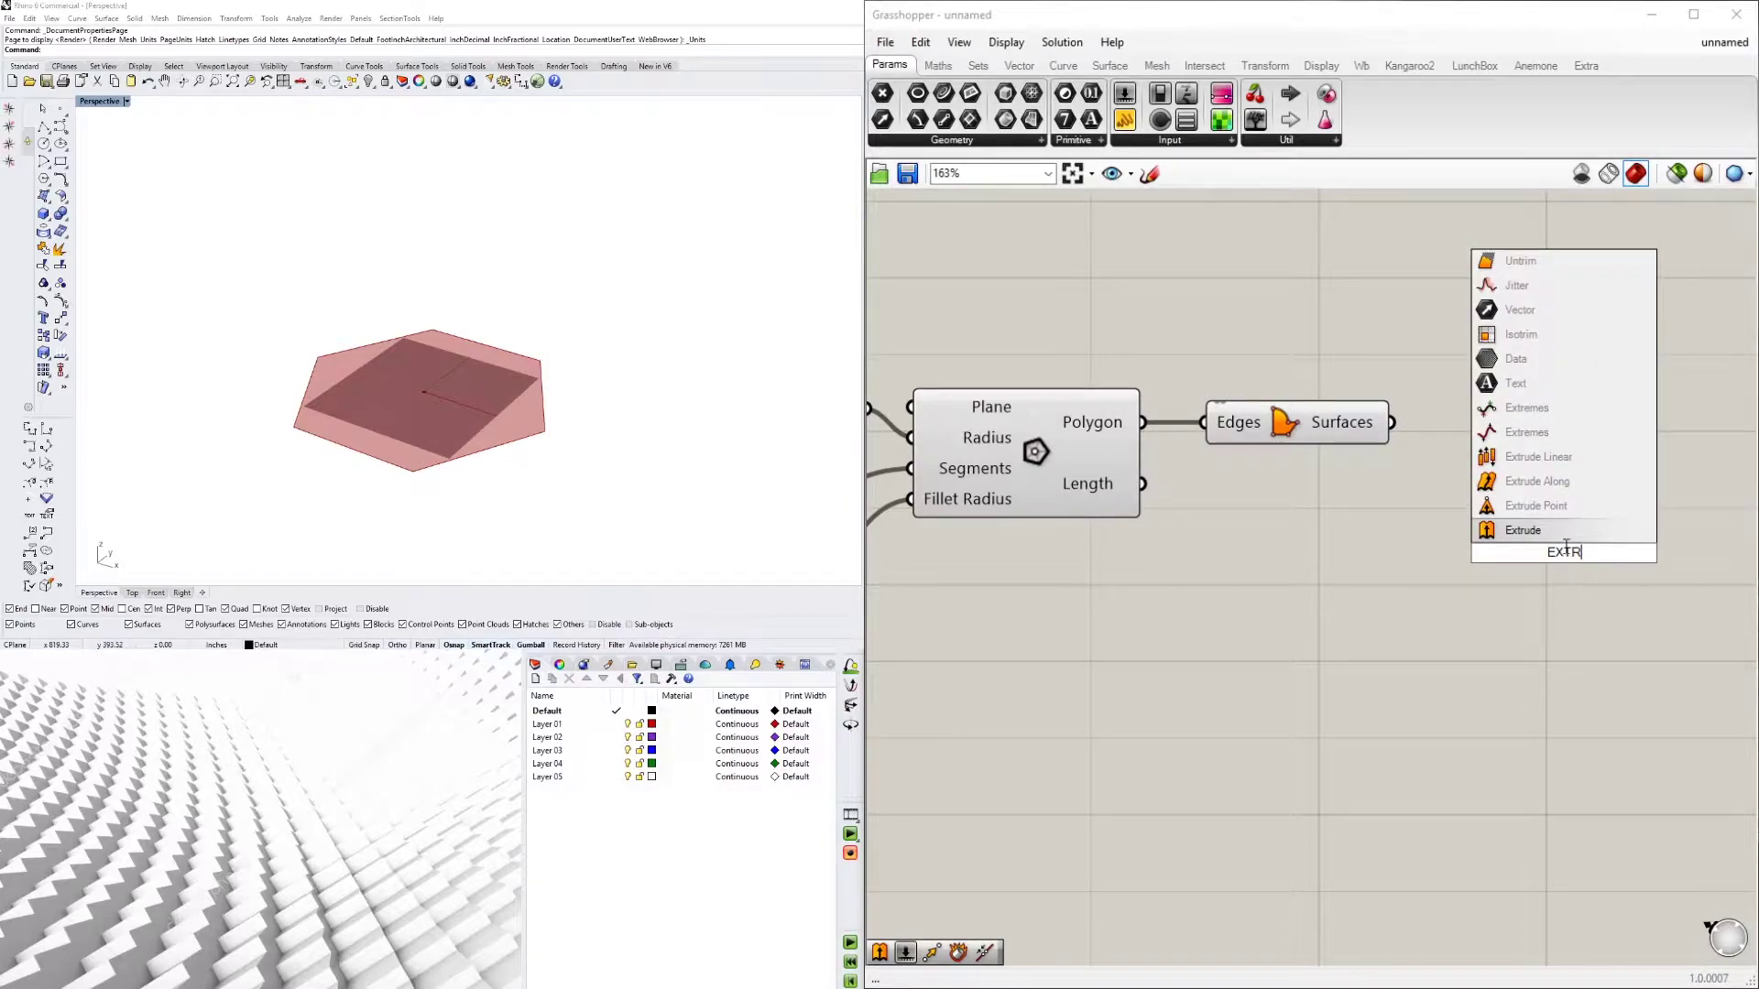
key(Return)
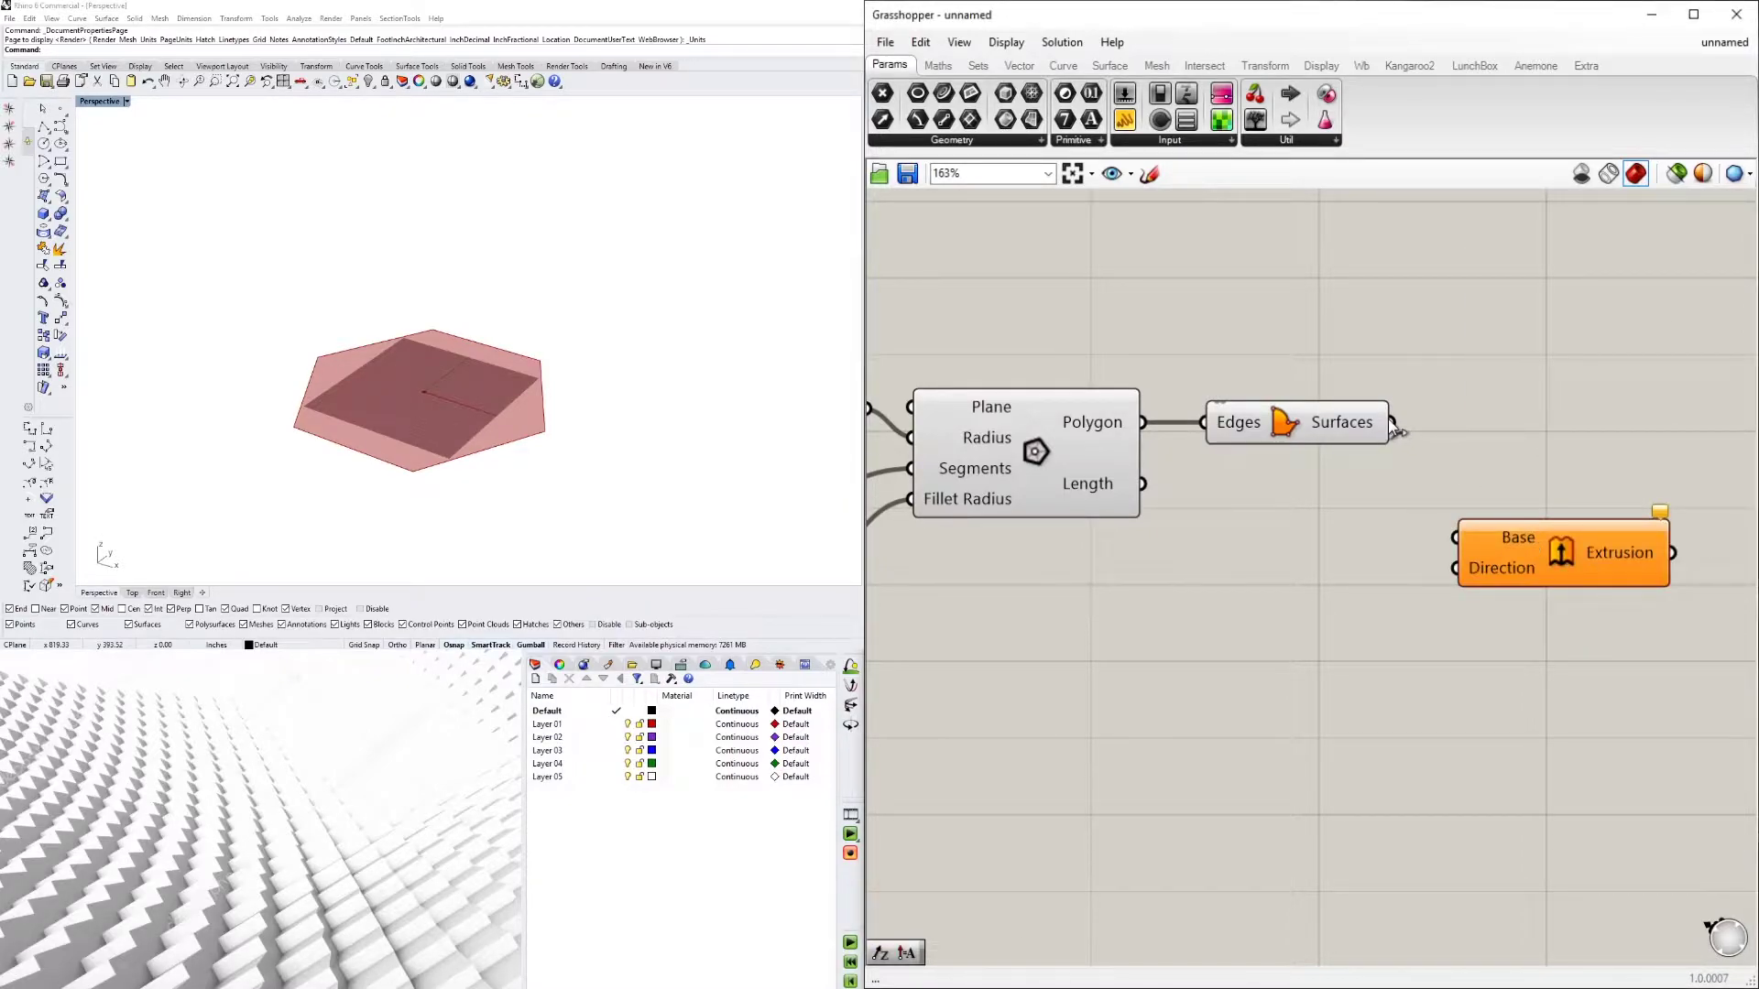
Move the Extrude component closer and connect the Boundary Surfaces output to its Base input
drag(1548, 536, 1586, 478)
right_drag(1586, 478, 1409, 484)
click(1190, 427)
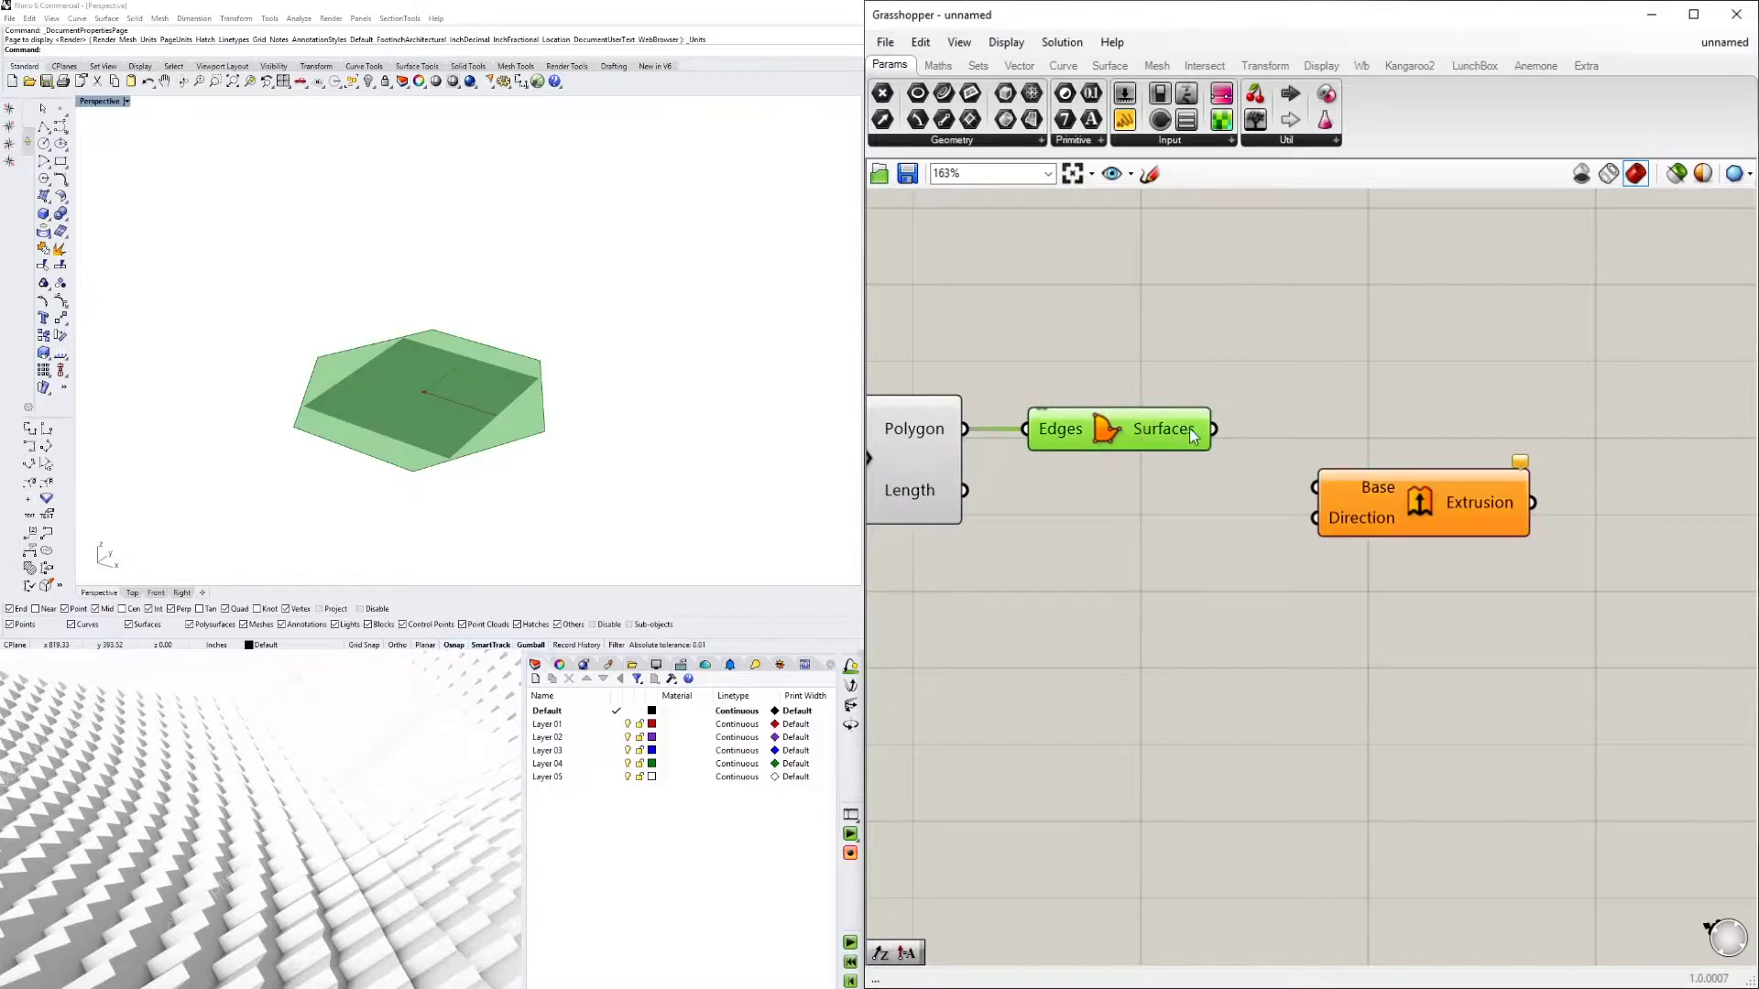
drag(1215, 429, 1316, 488)
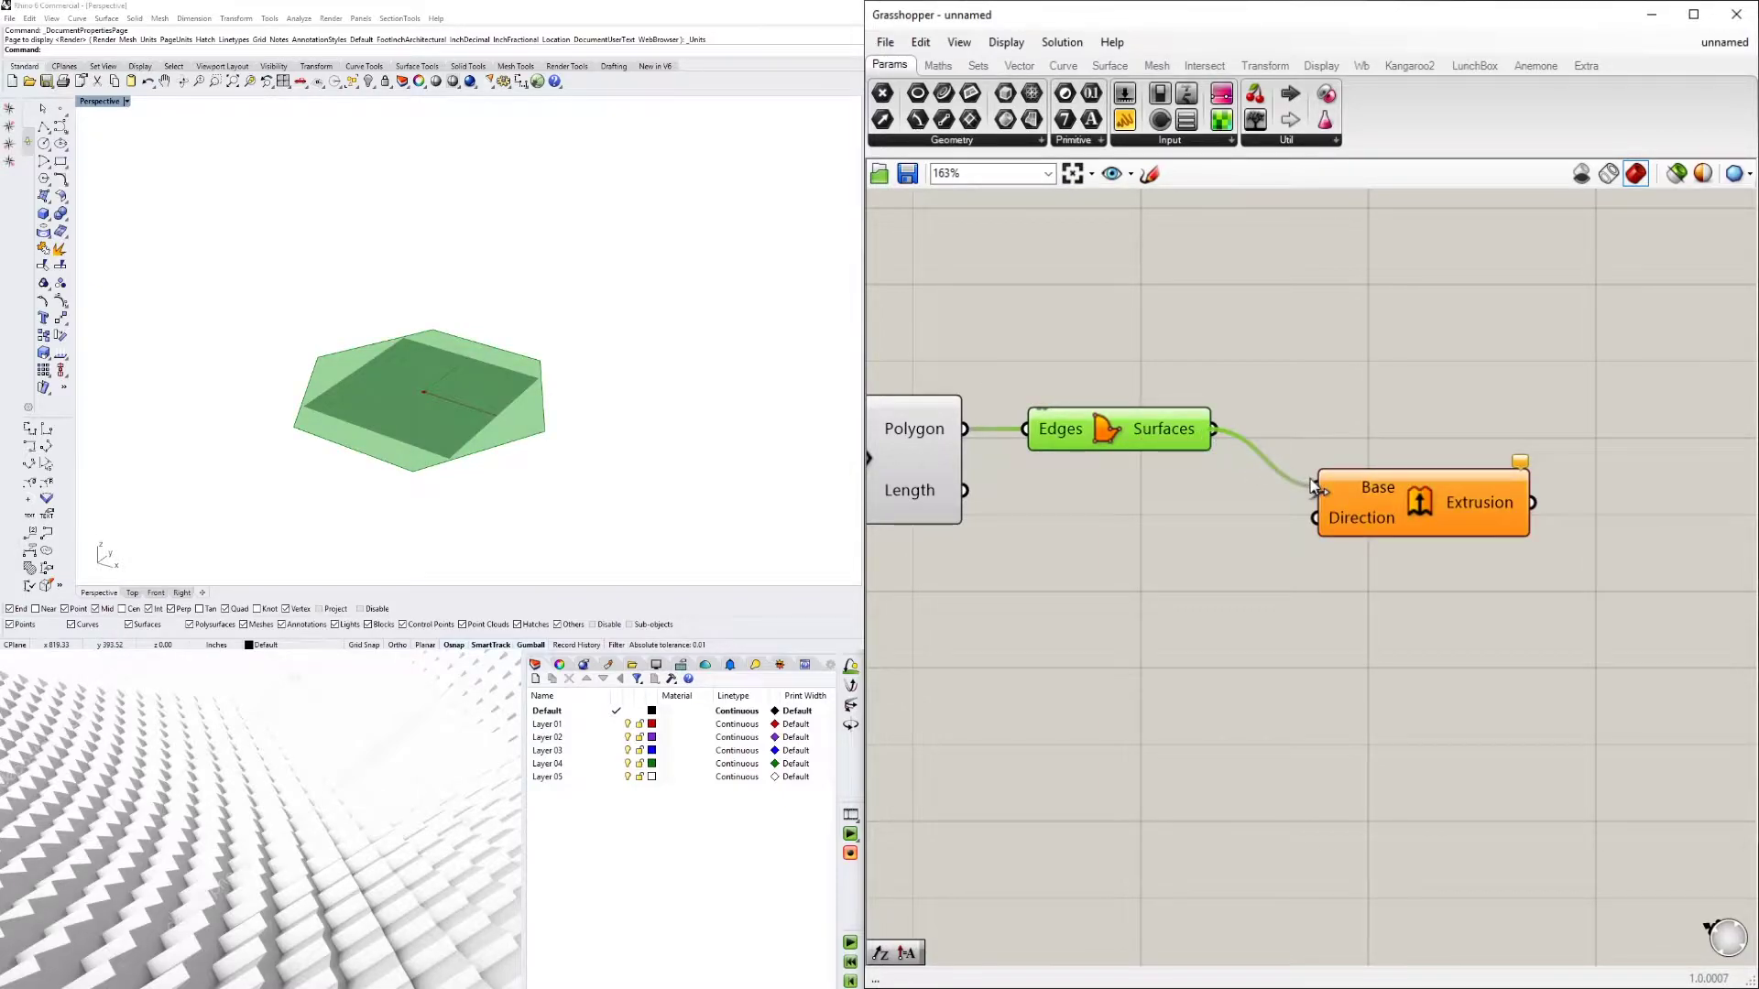
Add a Unit Z component below Boundary Surfaces and connect its output to the Extrude component's Direction input
click(1393, 502)
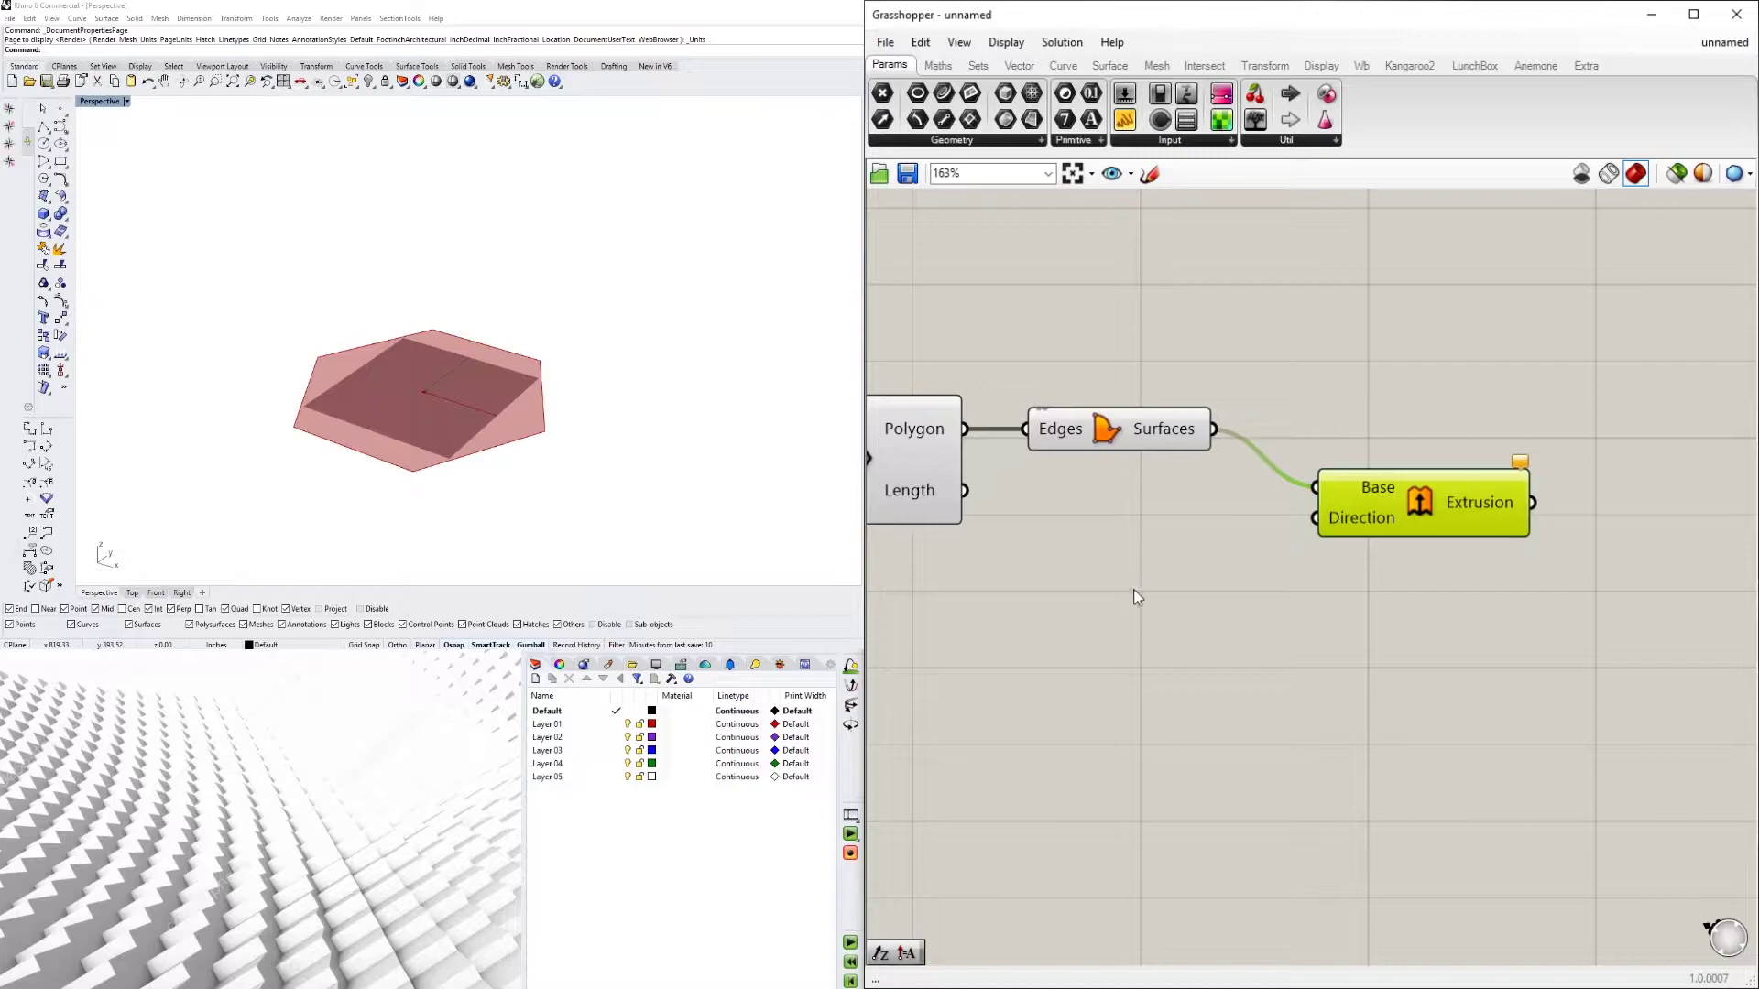
double_click(1159, 617)
click(465, 431)
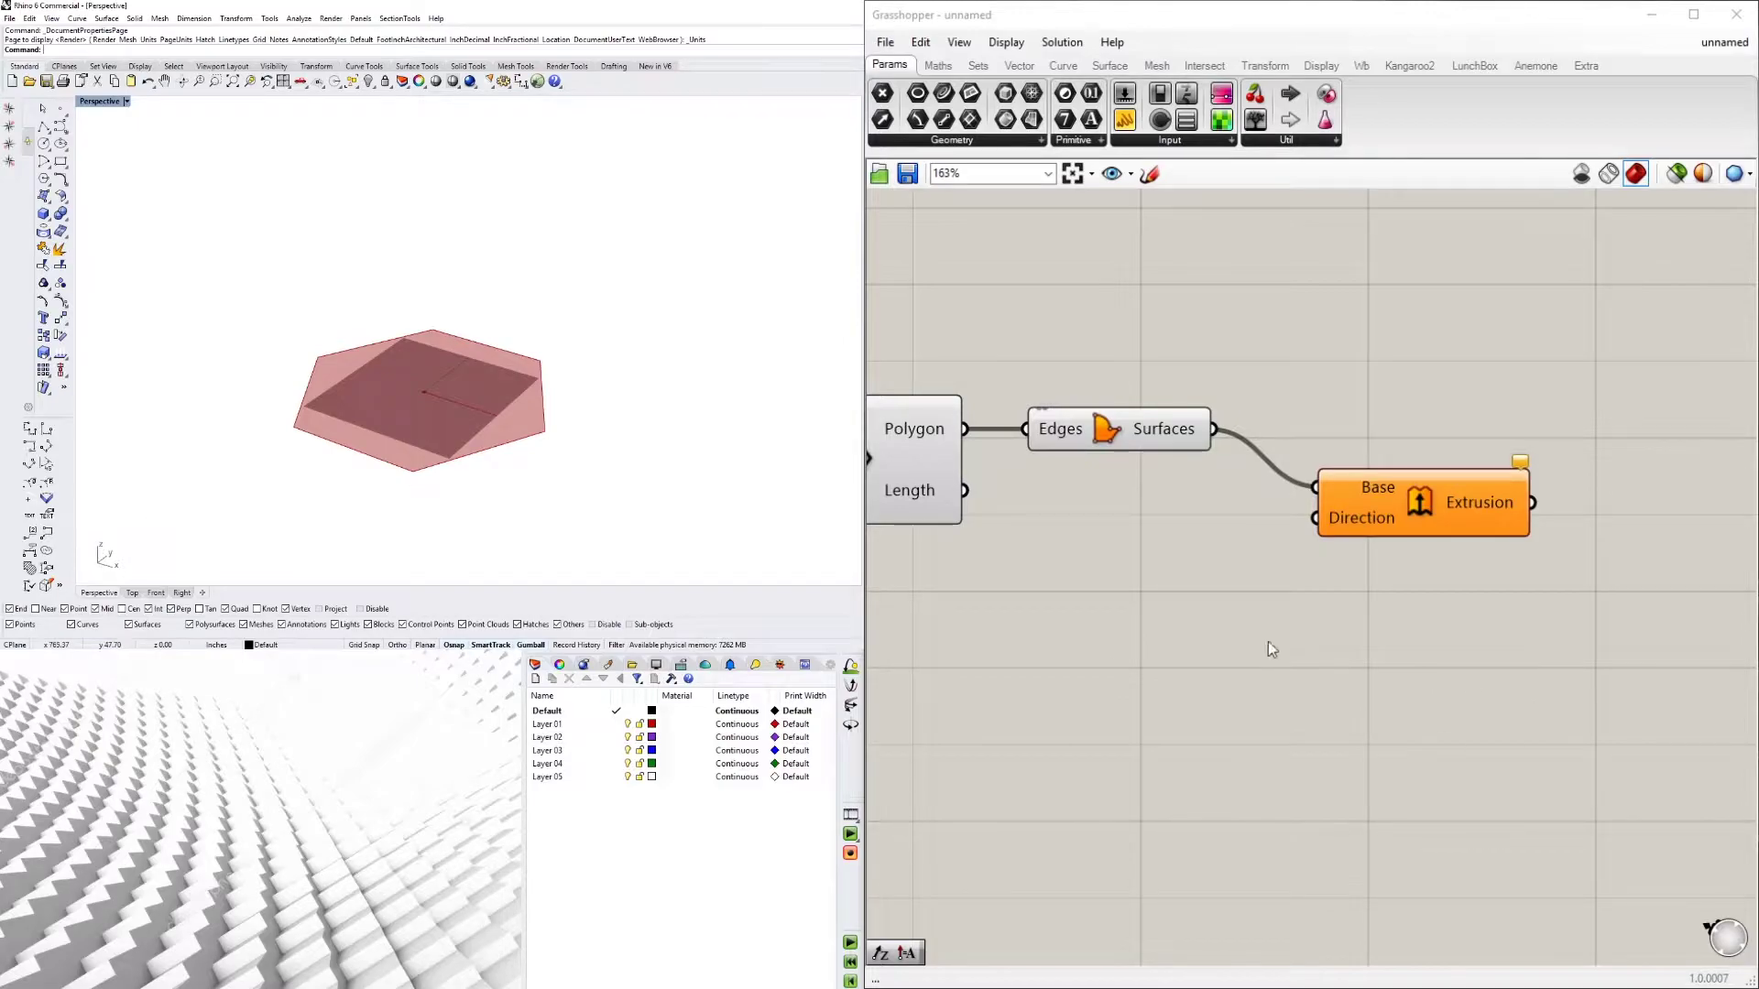
double_click(1173, 608)
text(z)
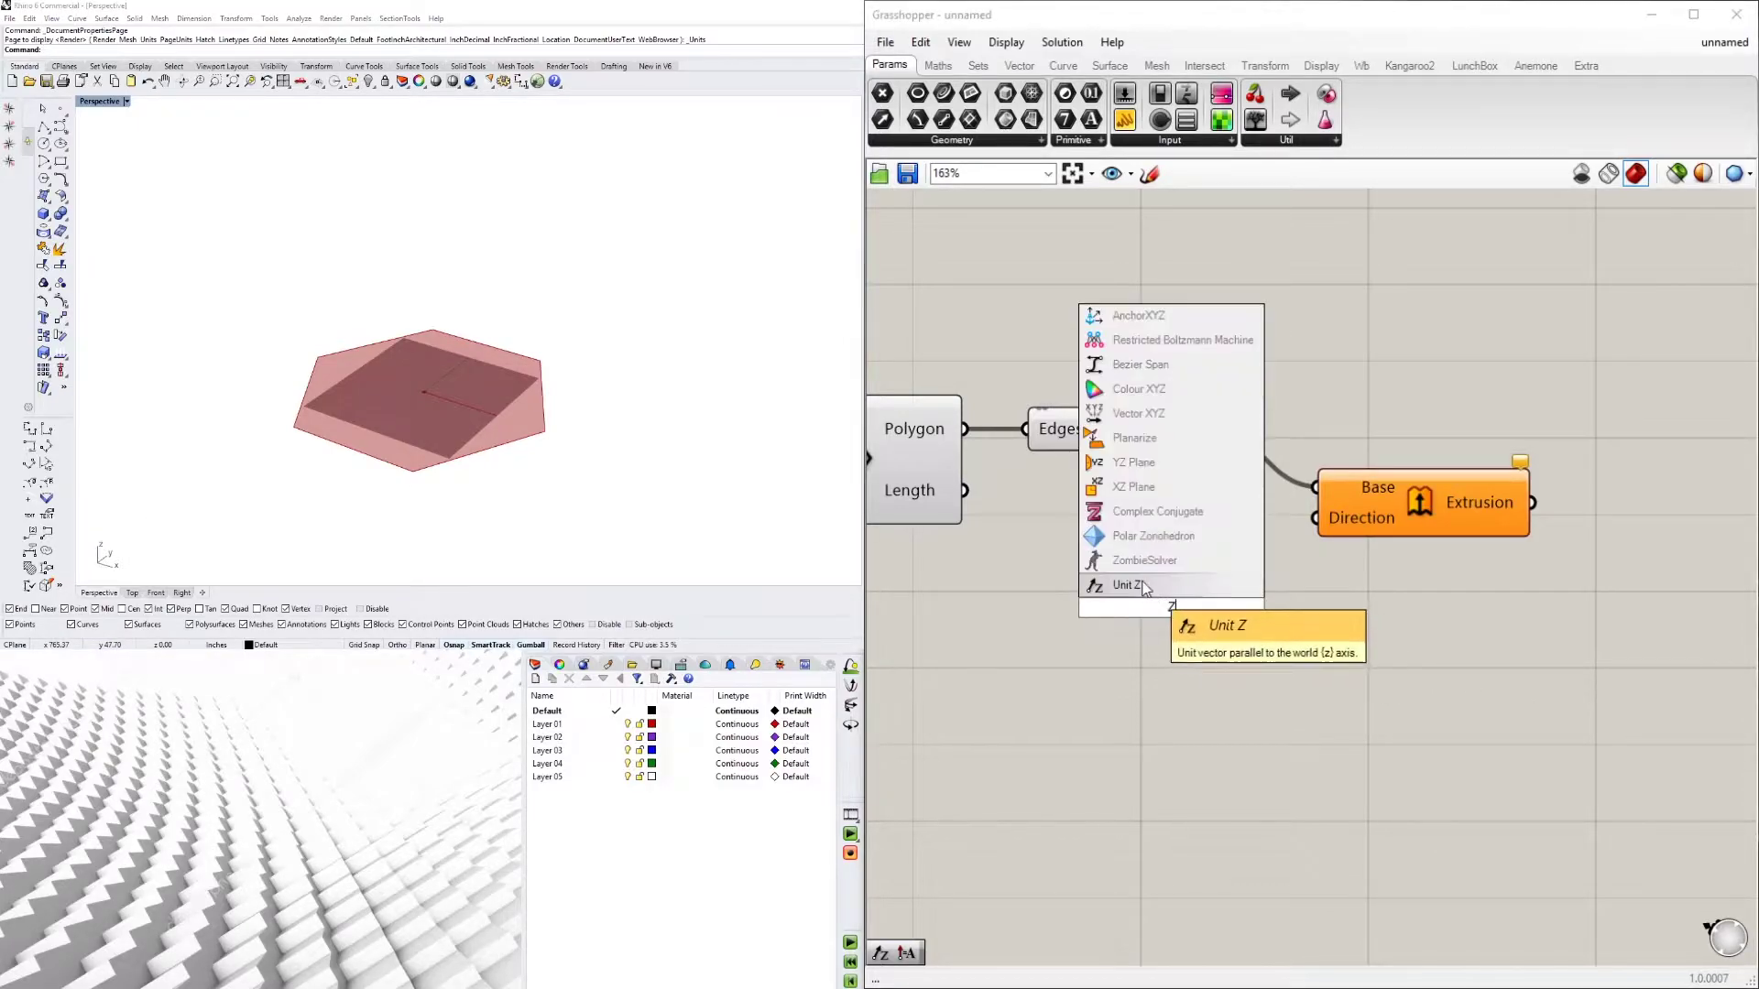
click(1143, 584)
drag(1169, 608, 1364, 519)
click(1364, 520)
Add a number slider with the value 12 and connect it to the Unit Z component's Factor input
scroll(1152, 739, down, 3)
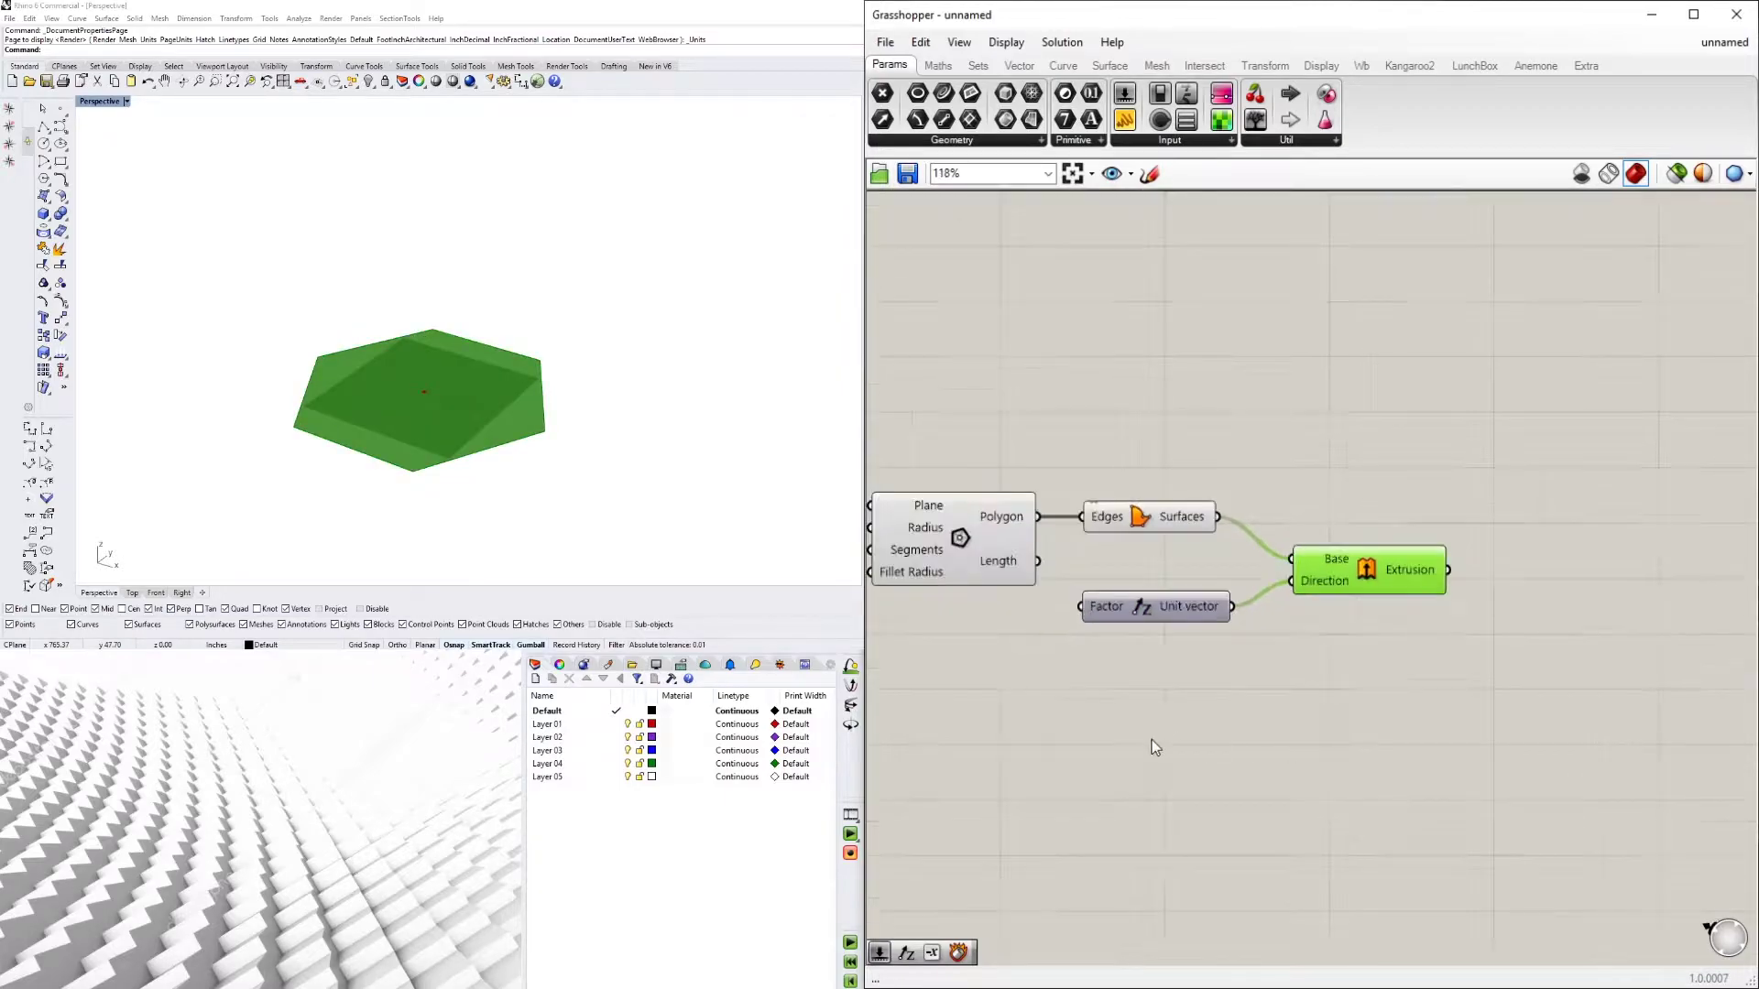
right_drag(1152, 740, 1477, 695)
double_click(1255, 607)
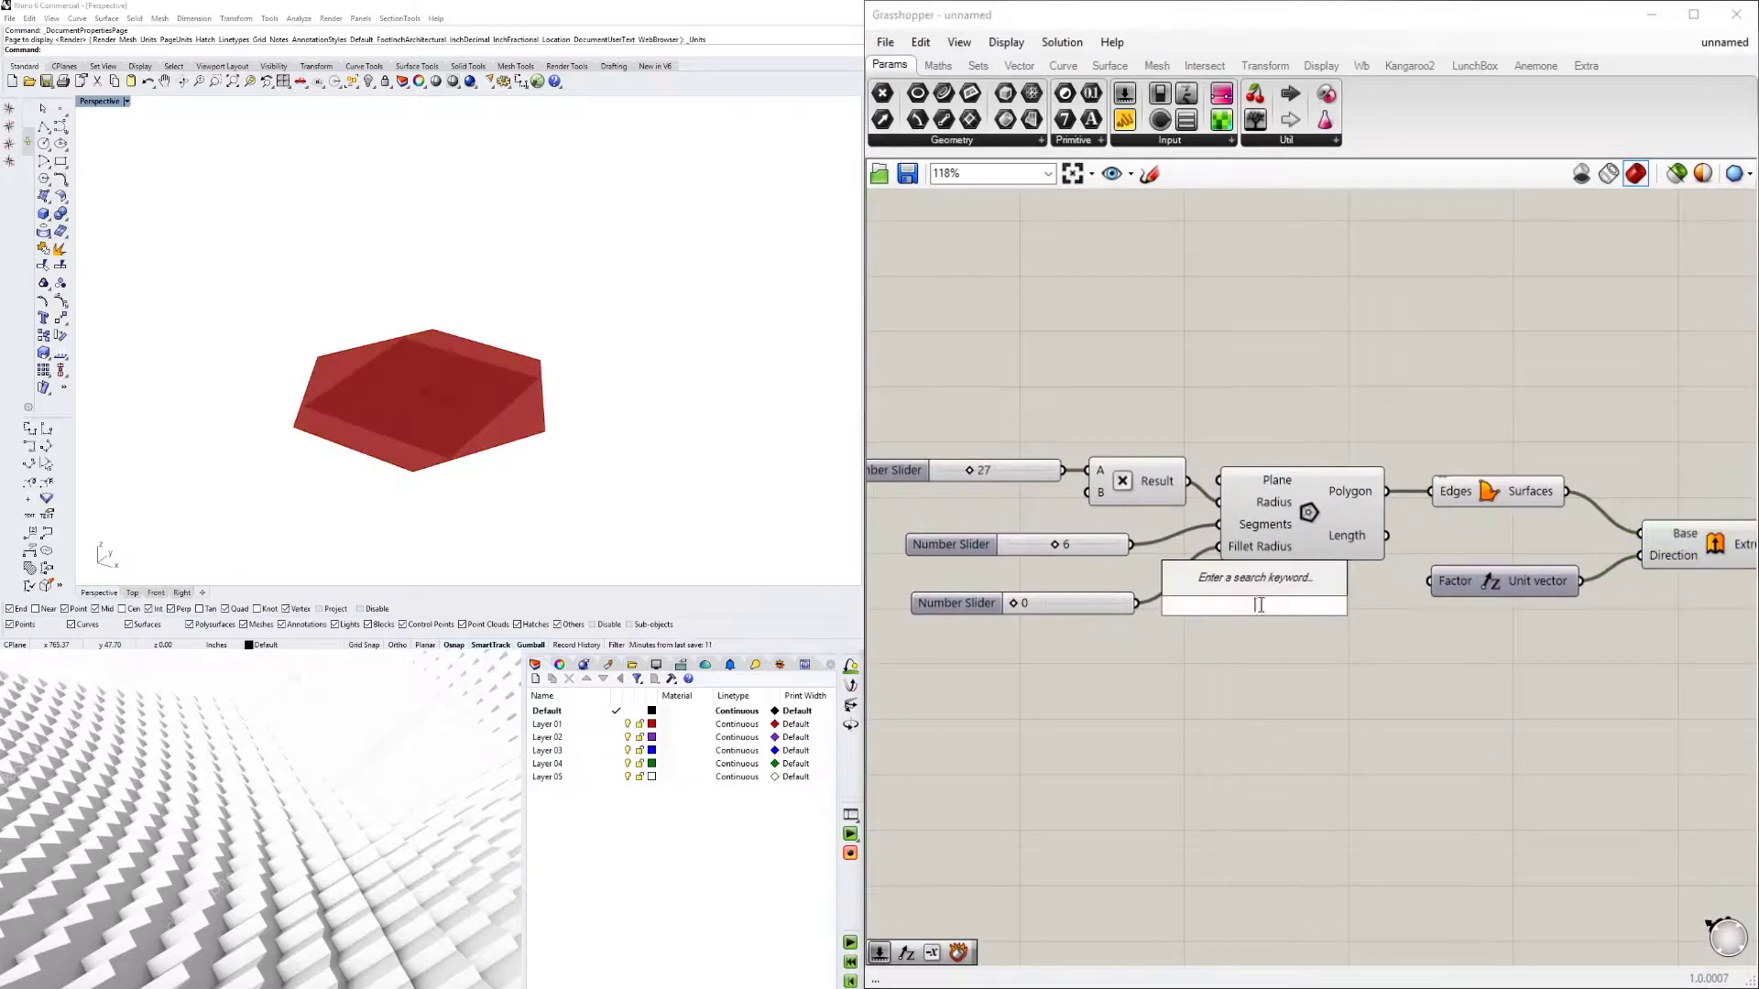
text(12)
key(Return)
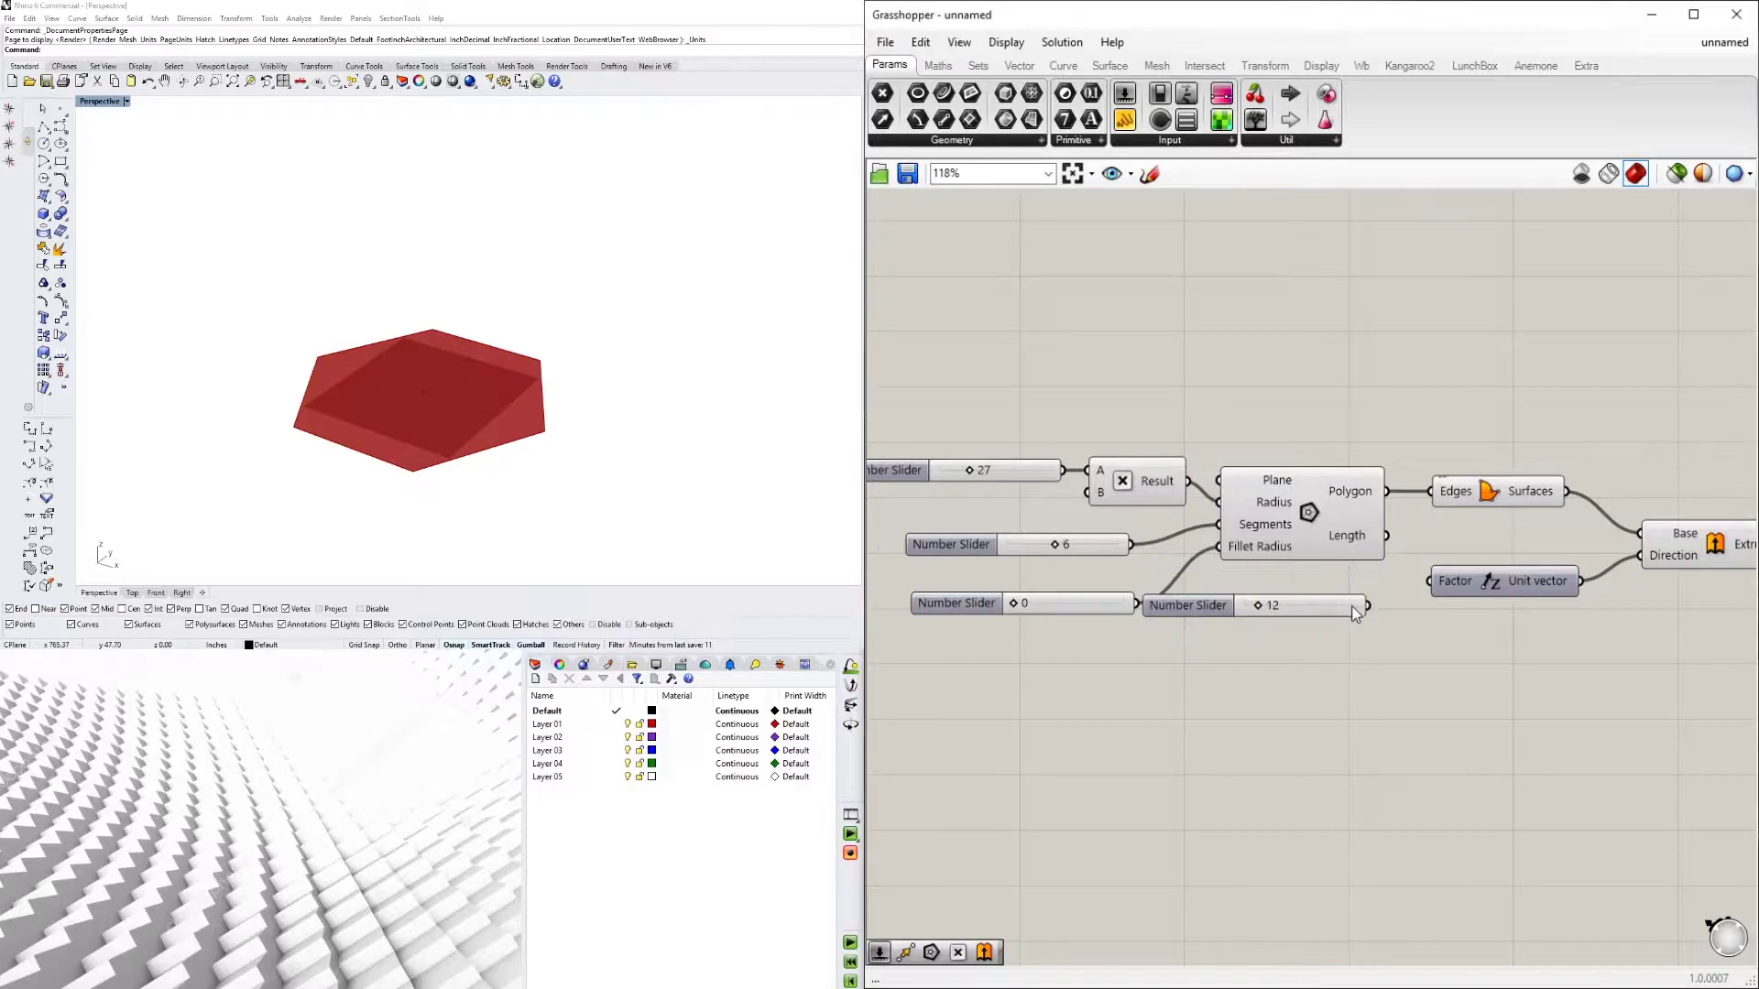
drag(1367, 606, 1431, 583)
Rearrange the new slider, Unit Z, Boundary Surfaces and Extrude components into a tidier layout beside the Polygon component
drag(1228, 620, 1204, 666)
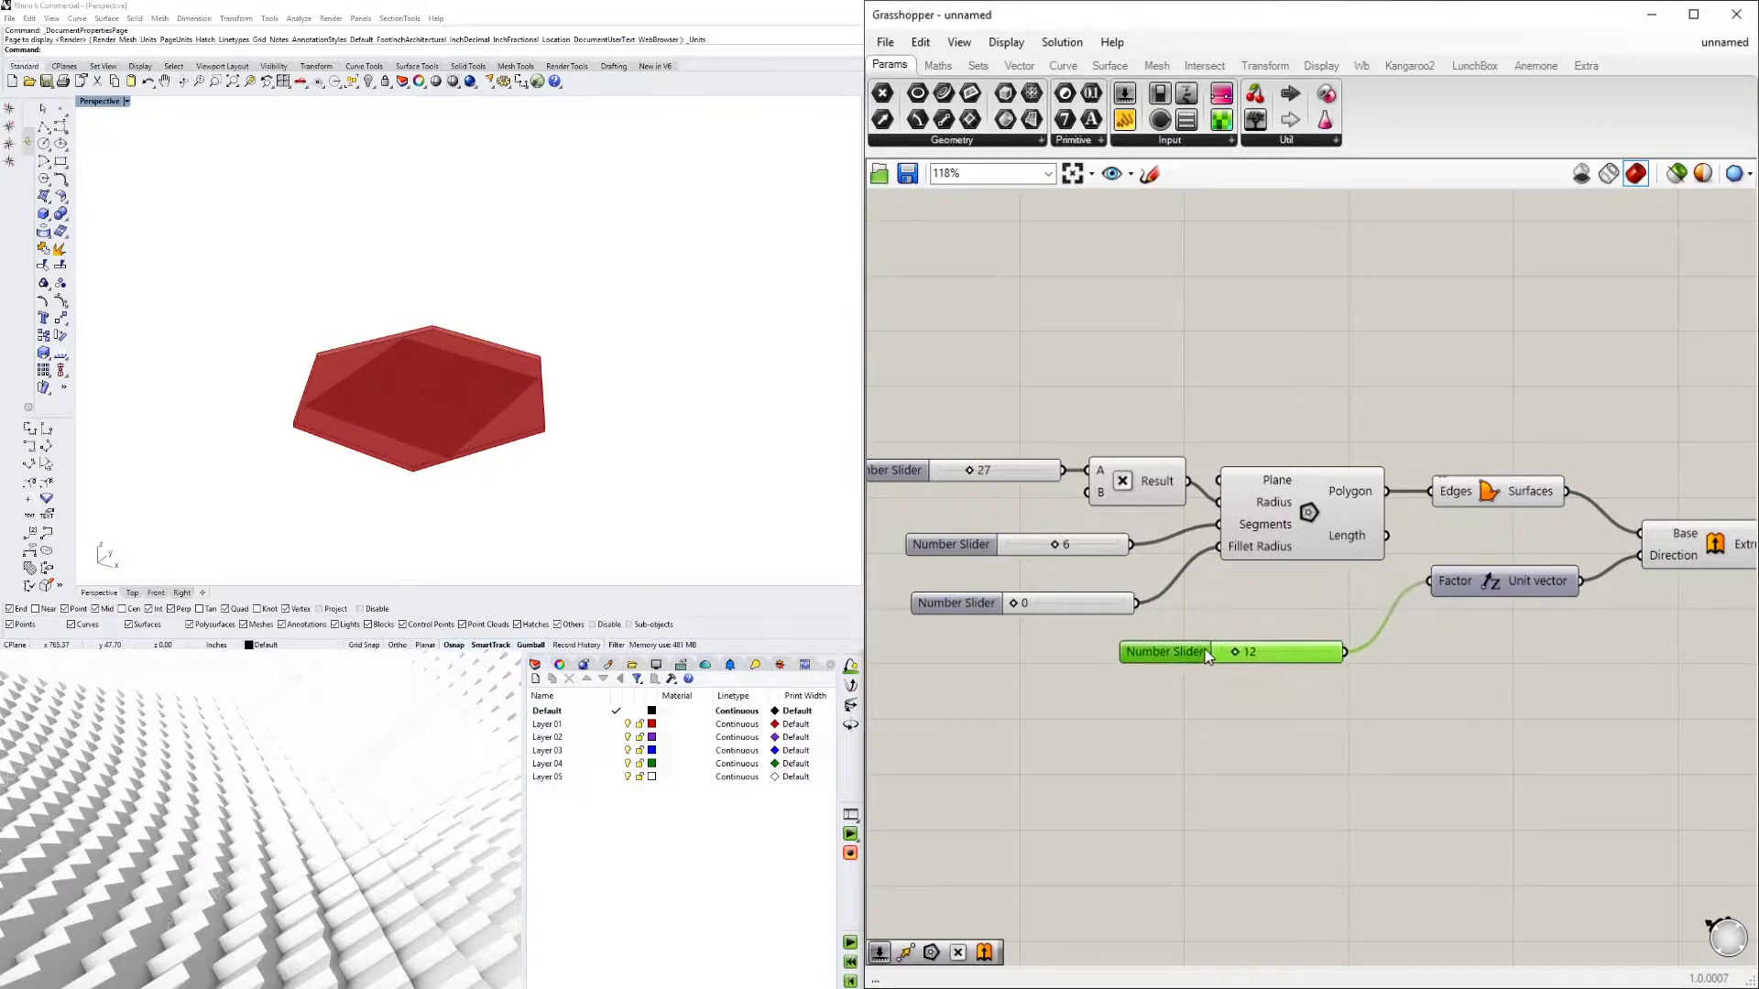
drag(1491, 581, 1433, 648)
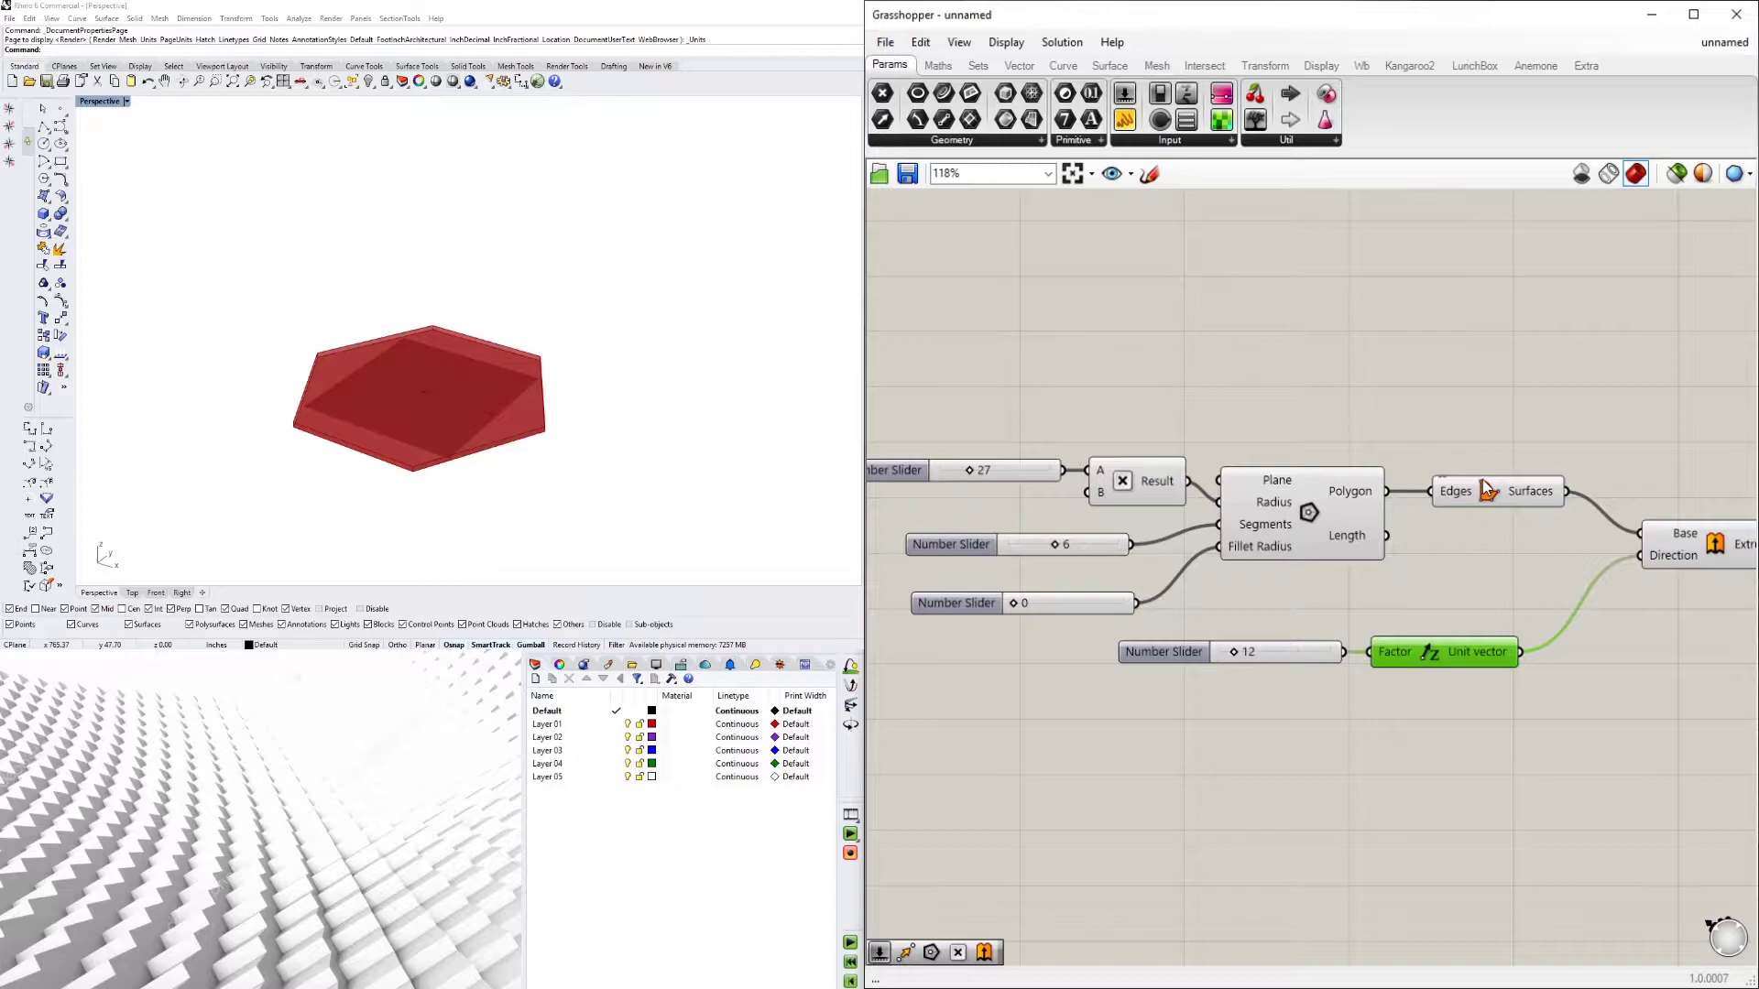
drag(1484, 485, 1476, 518)
drag(1713, 554, 1675, 595)
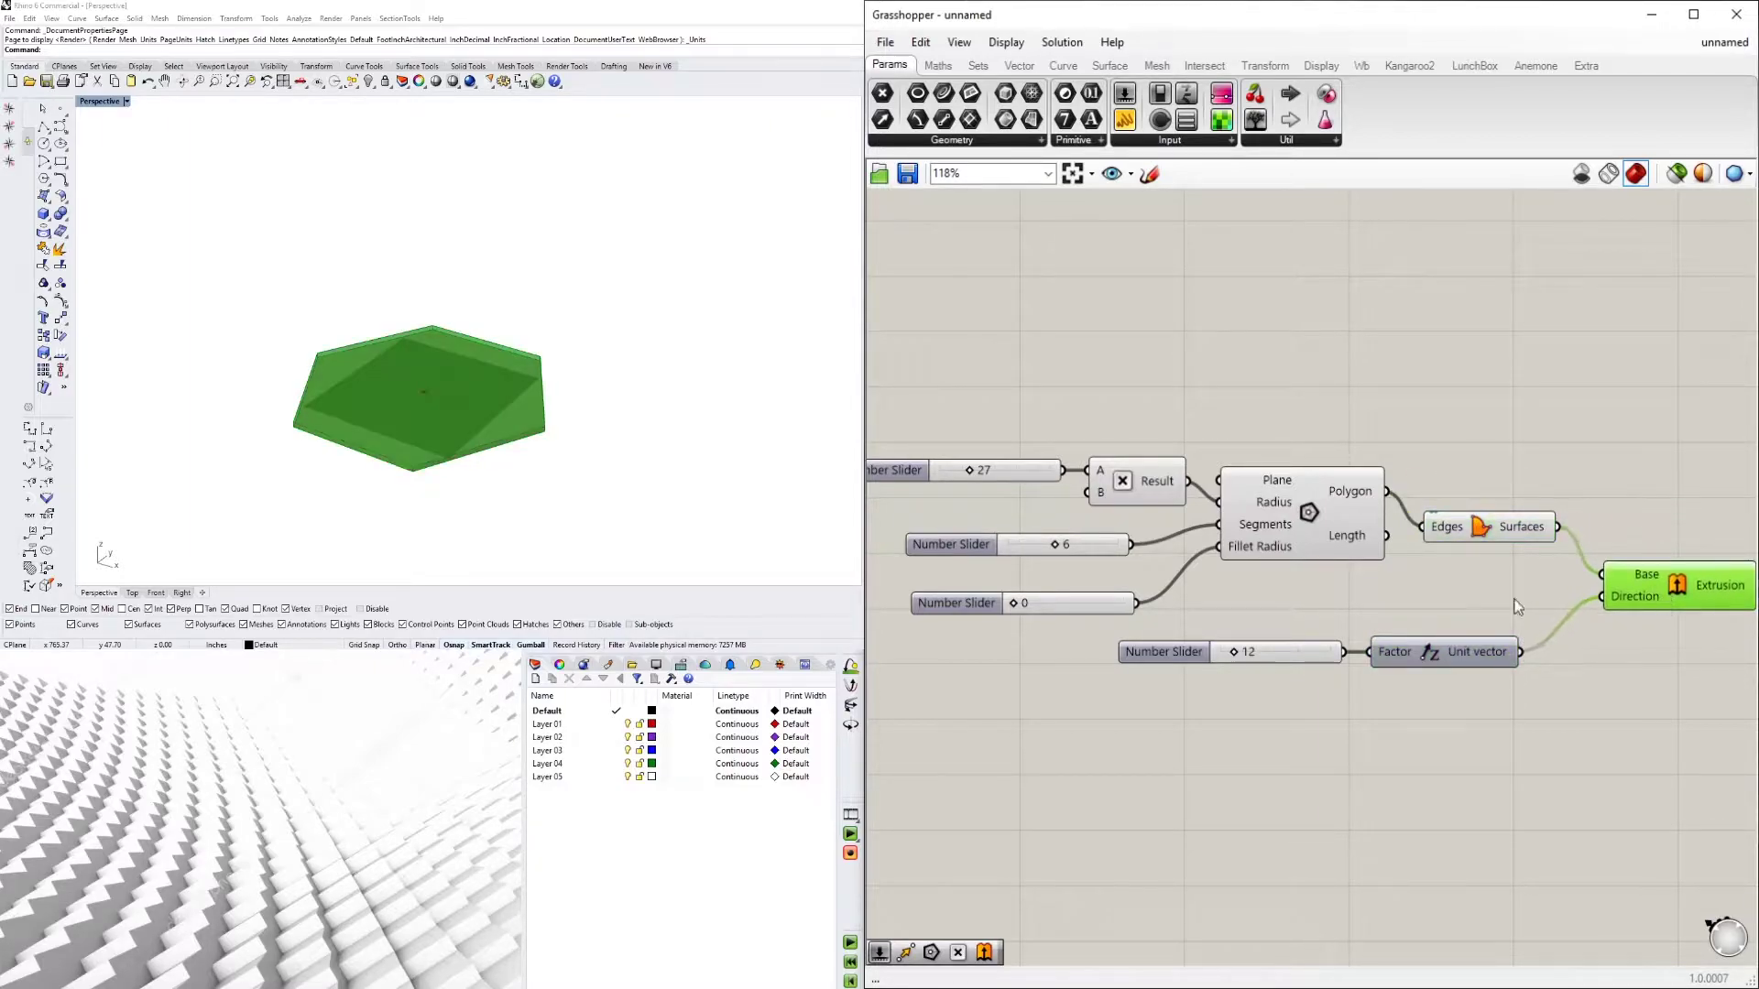
click(1297, 529)
mouse_move(474, 385)
right_down()
mouse_move(417, 350)
mouse_move(490, 385)
right_up()
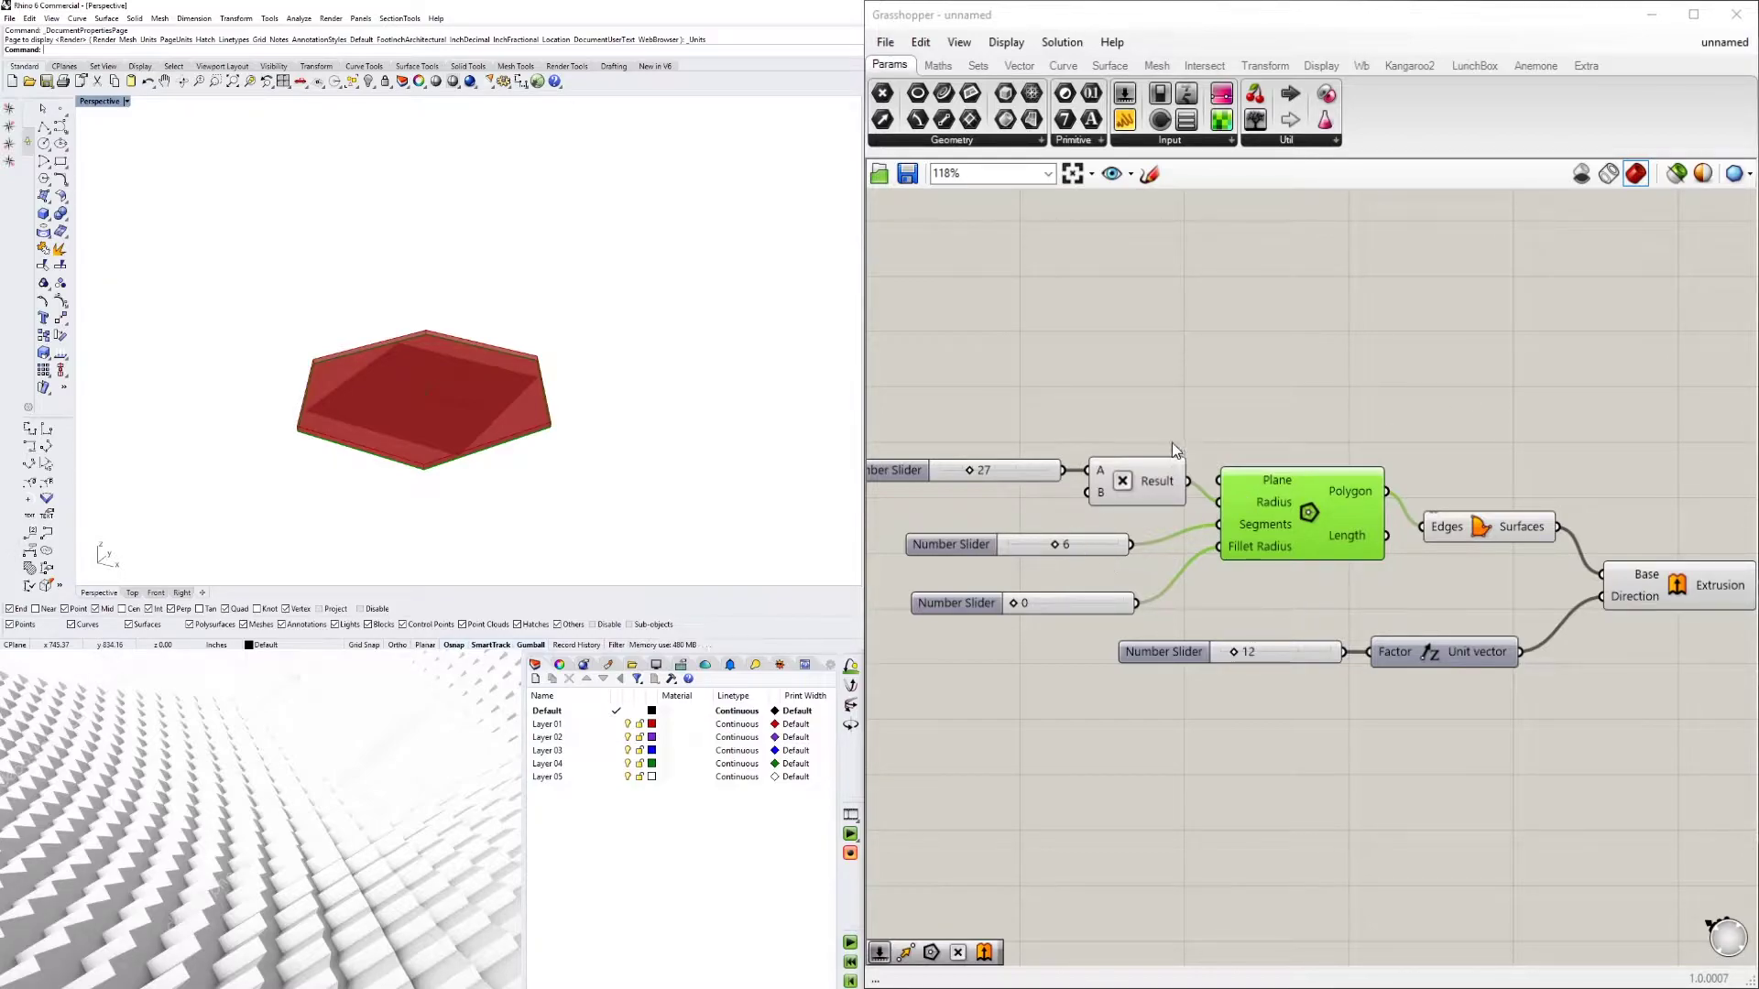
Rename the slider feeding the Multiplication component to BUILDING SIZE
right_drag(1173, 442, 1322, 421)
click(1058, 475)
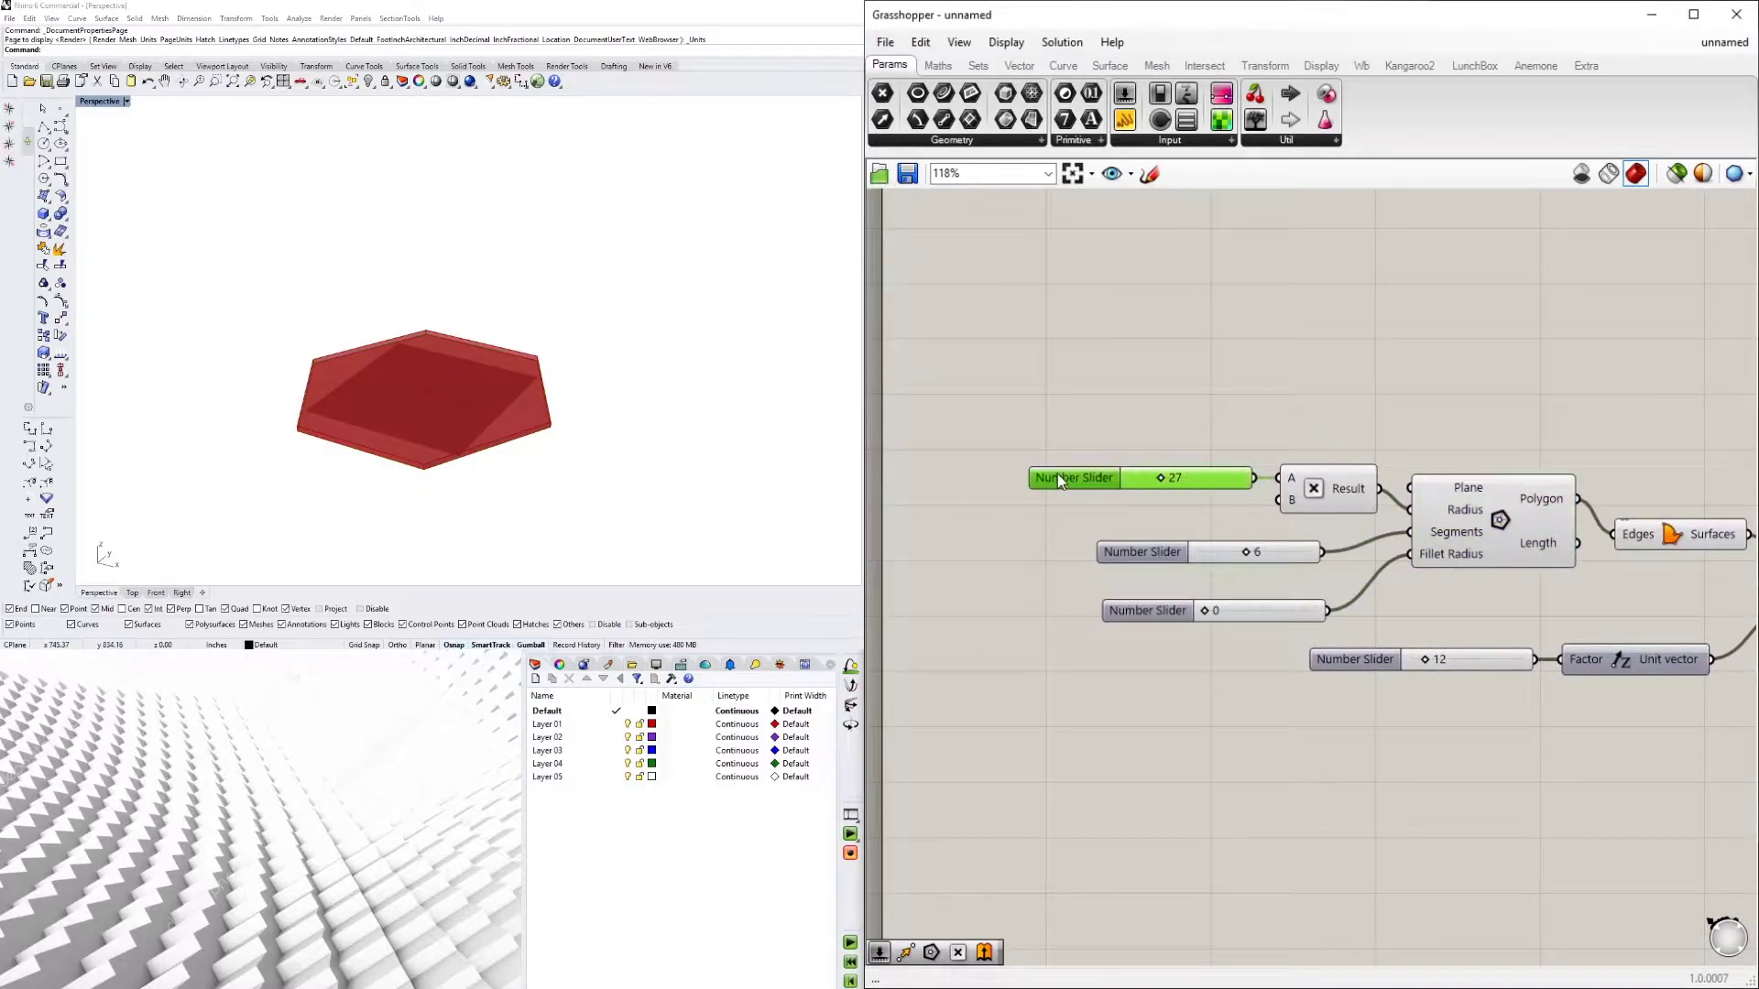
right_click(1061, 476)
drag(1165, 487, 1096, 487)
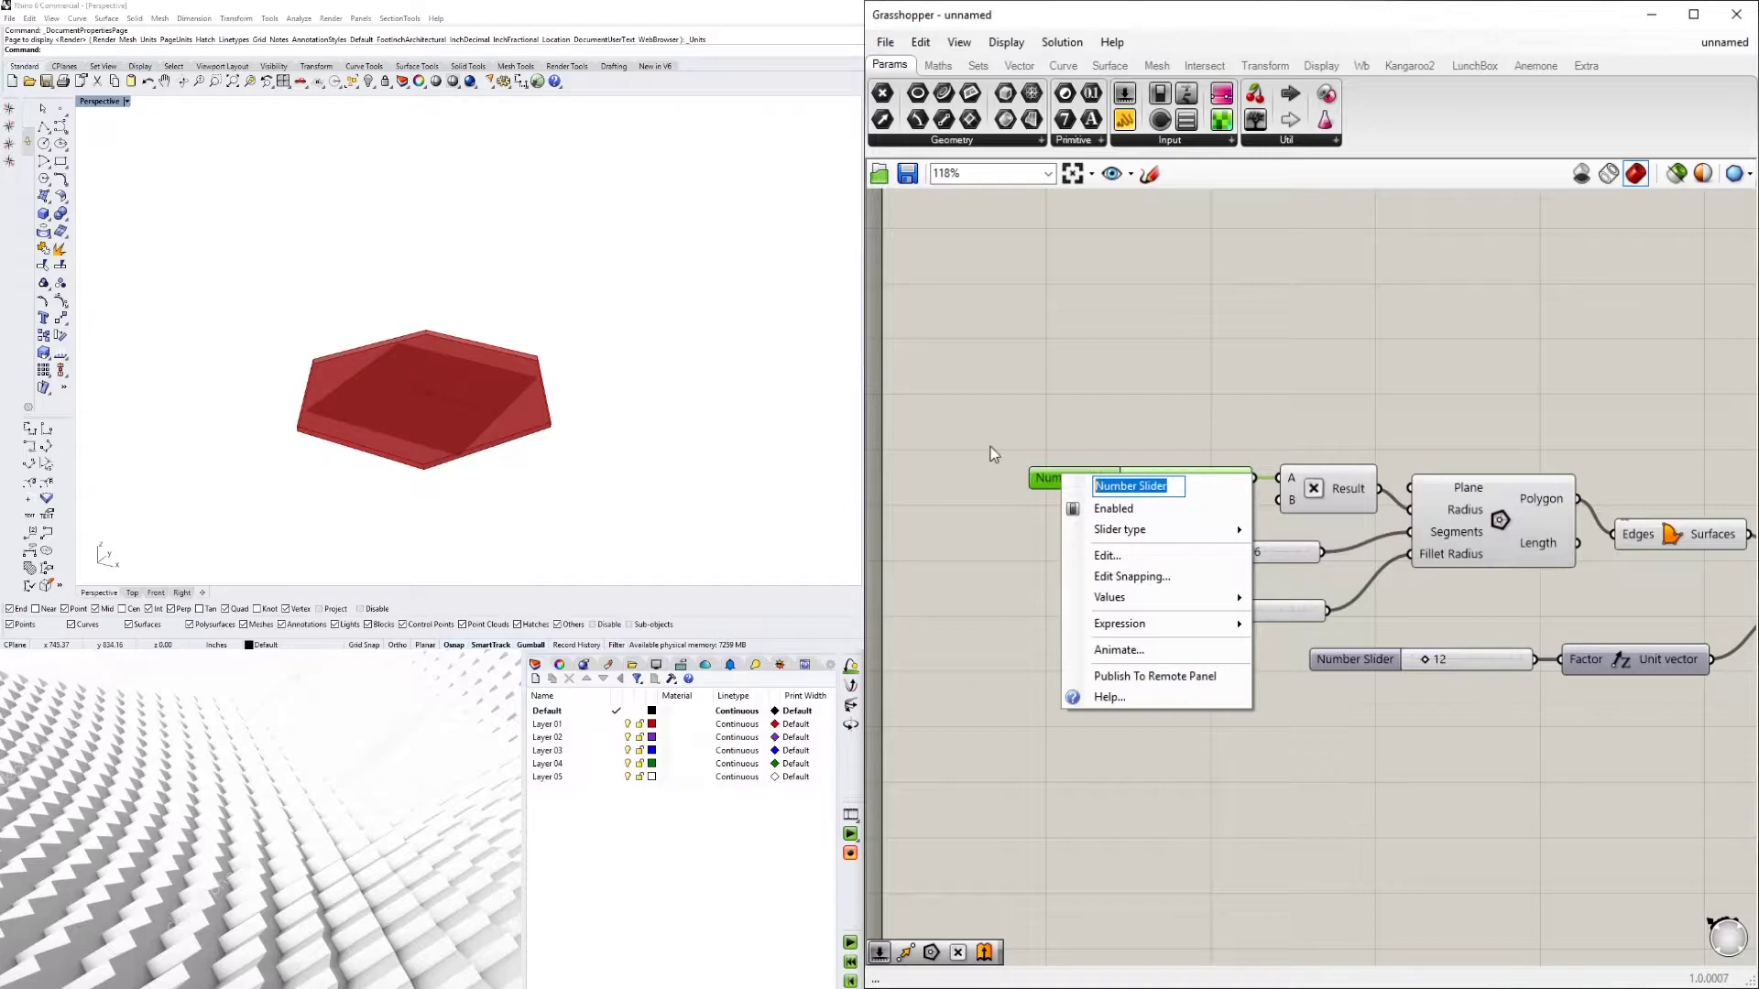
text(BUILDING SIZE)
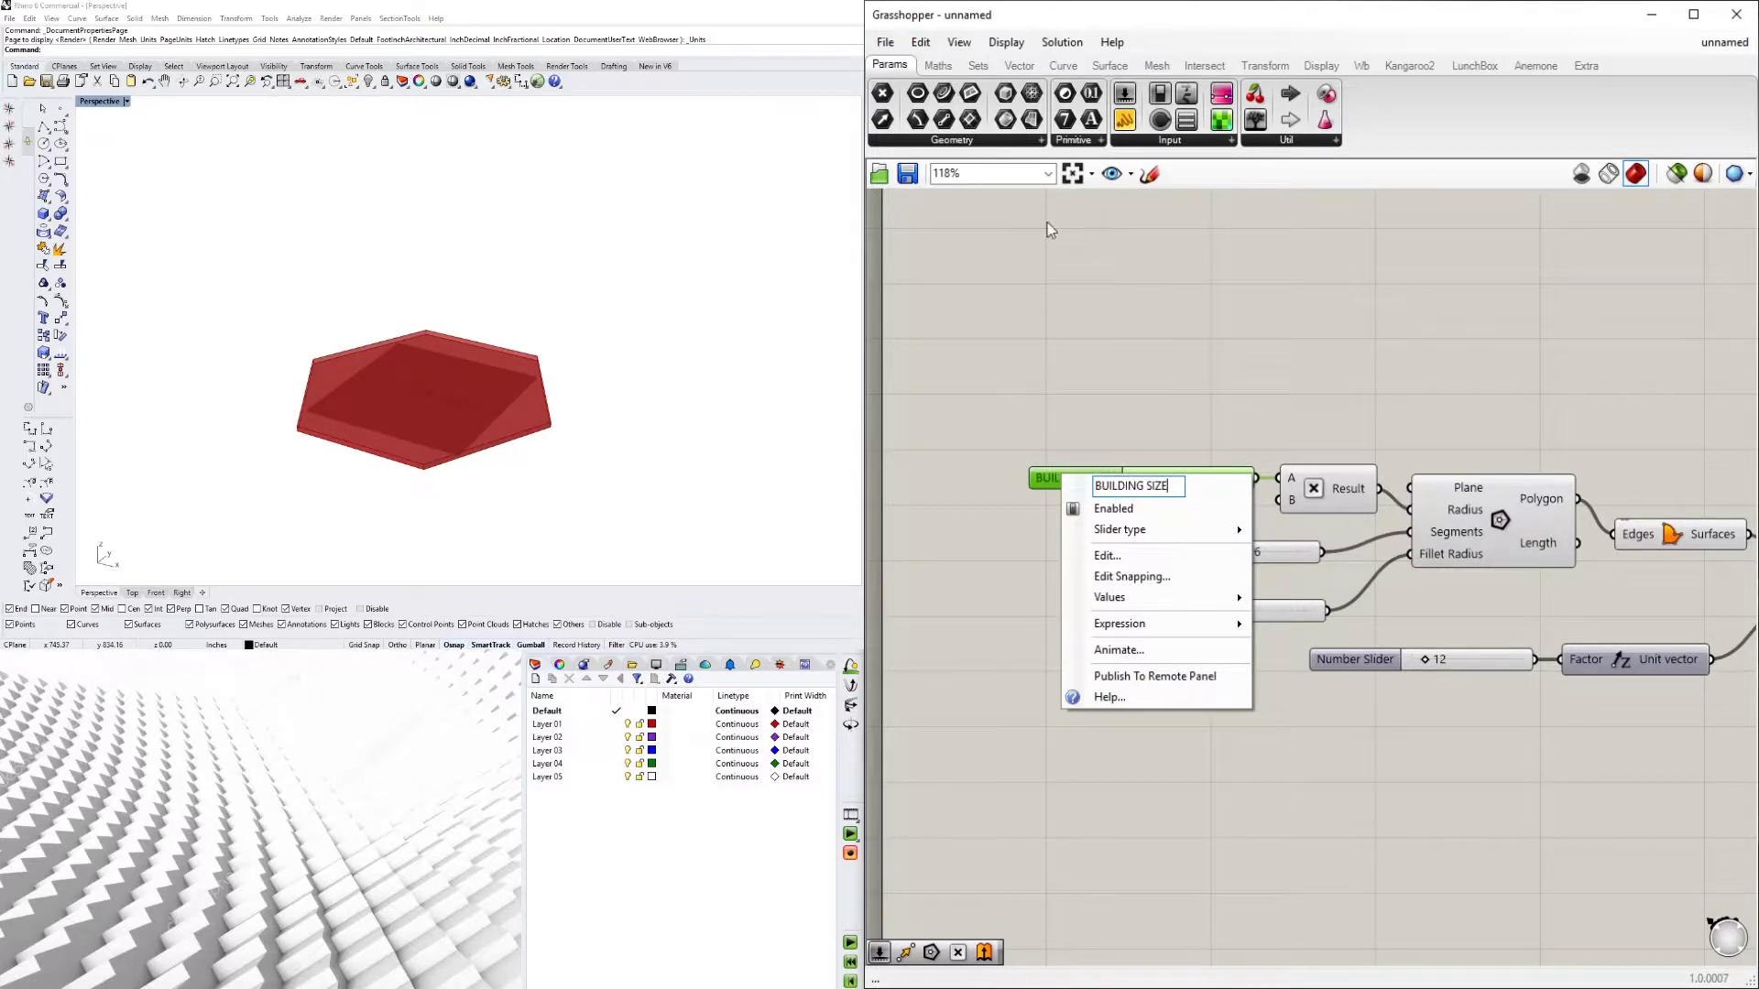
click(1152, 350)
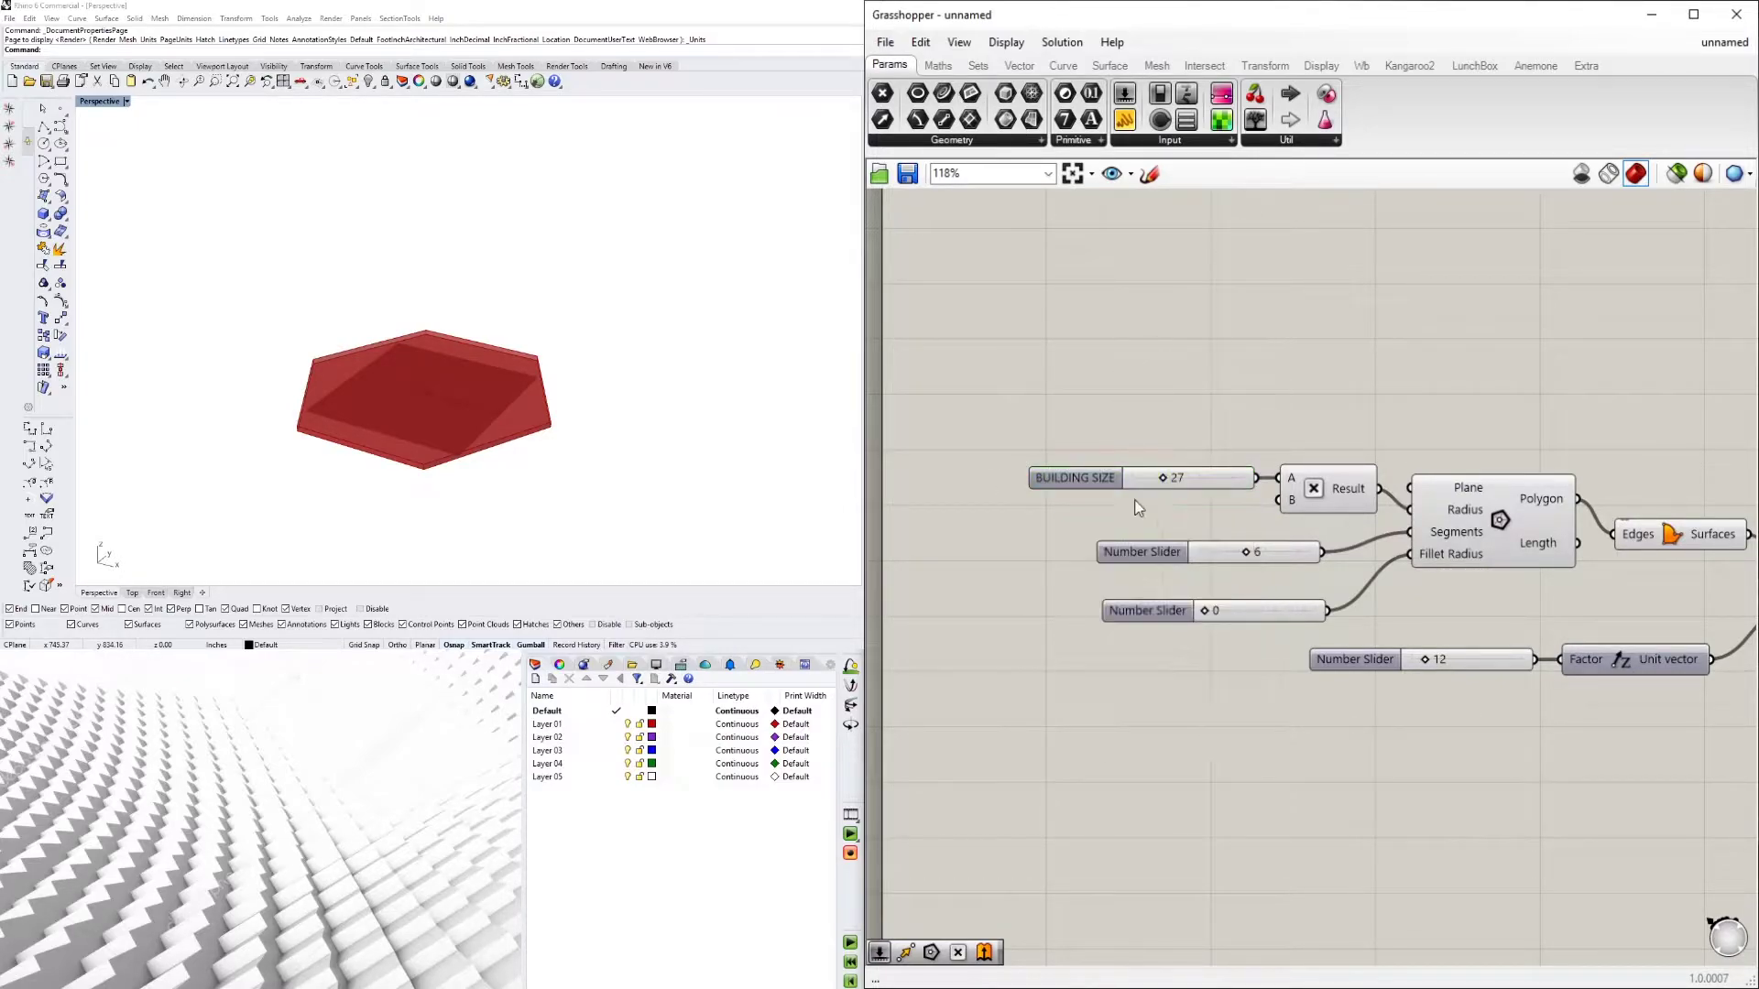
Rename the slider feeding the Polygon's Segments input to NUMBER OF SIDES
drag(1156, 559, 1140, 557)
right_click(1138, 556)
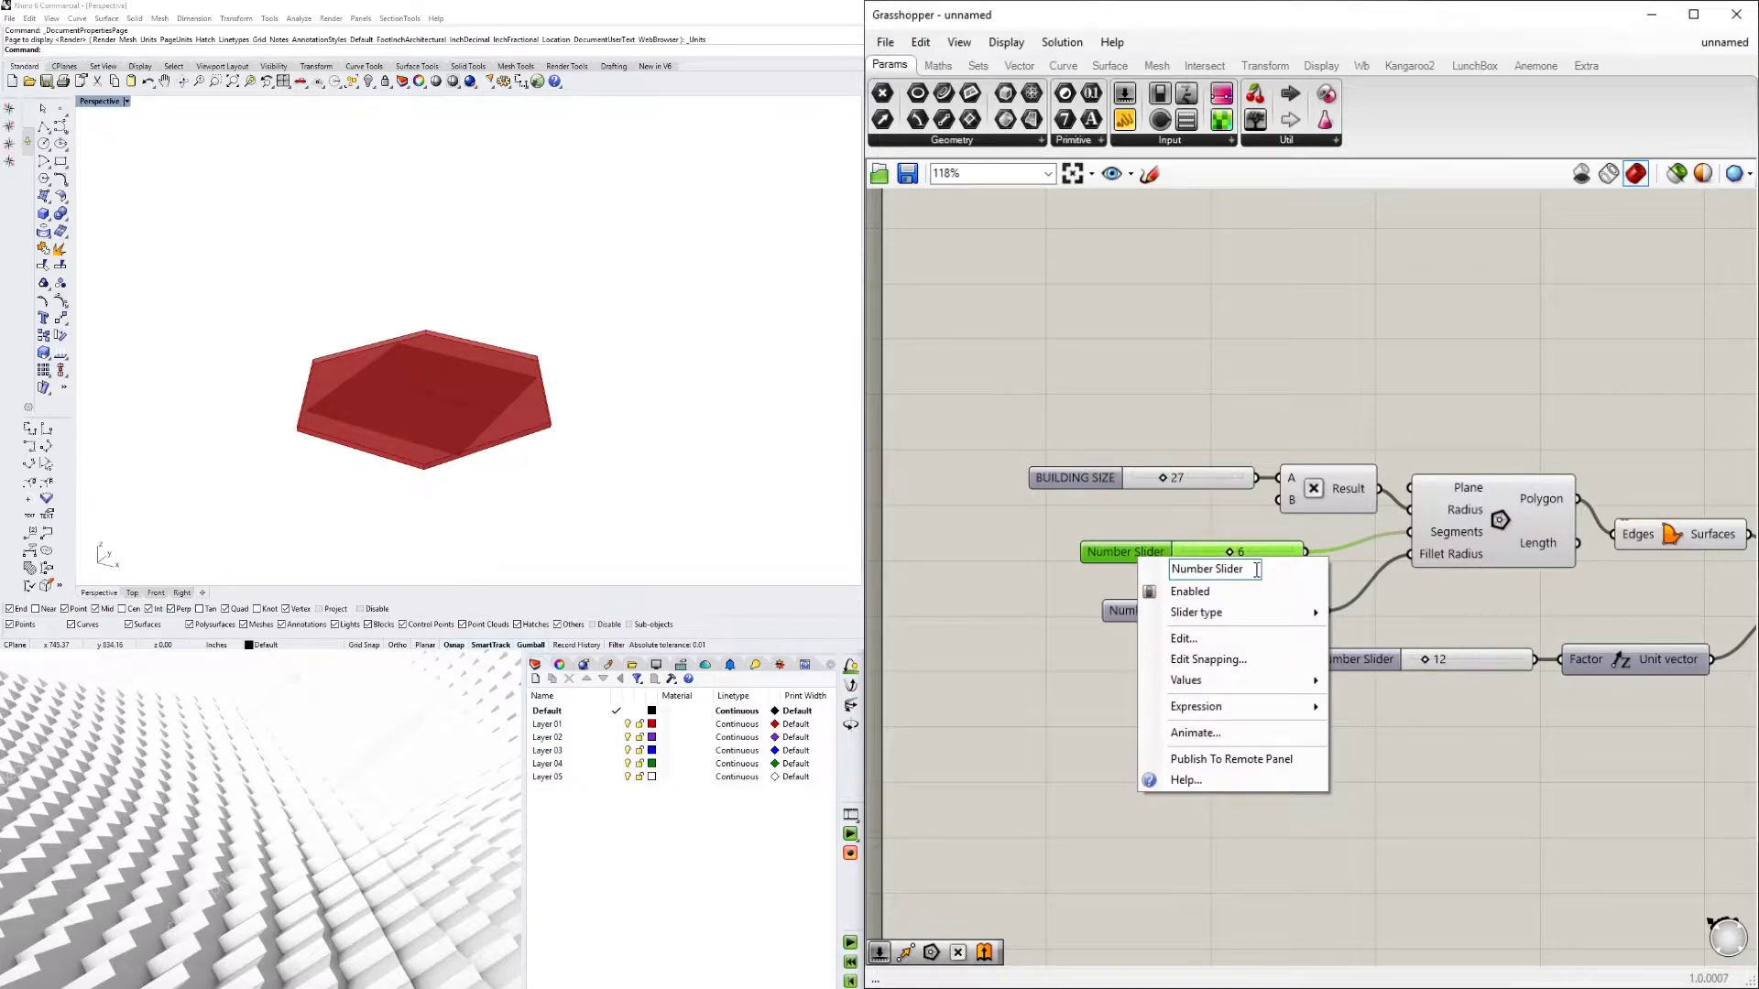
drag(1257, 569, 1143, 550)
text(NUMB)
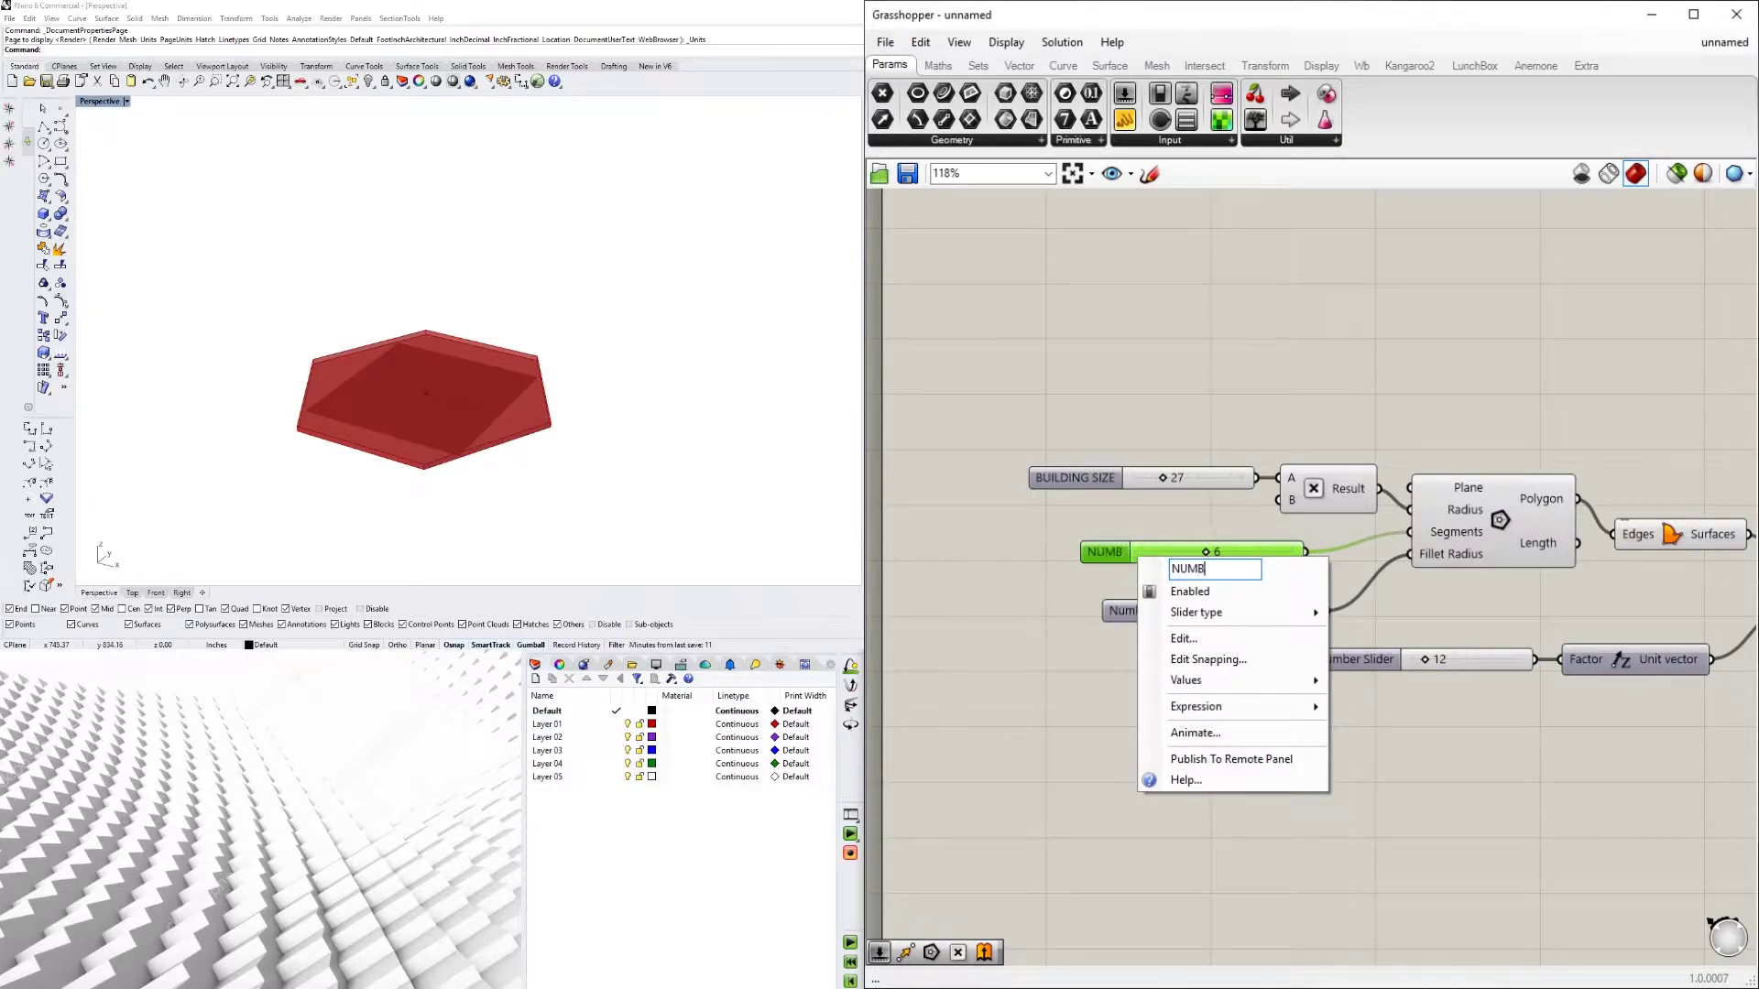
text(ER OF SIDES)
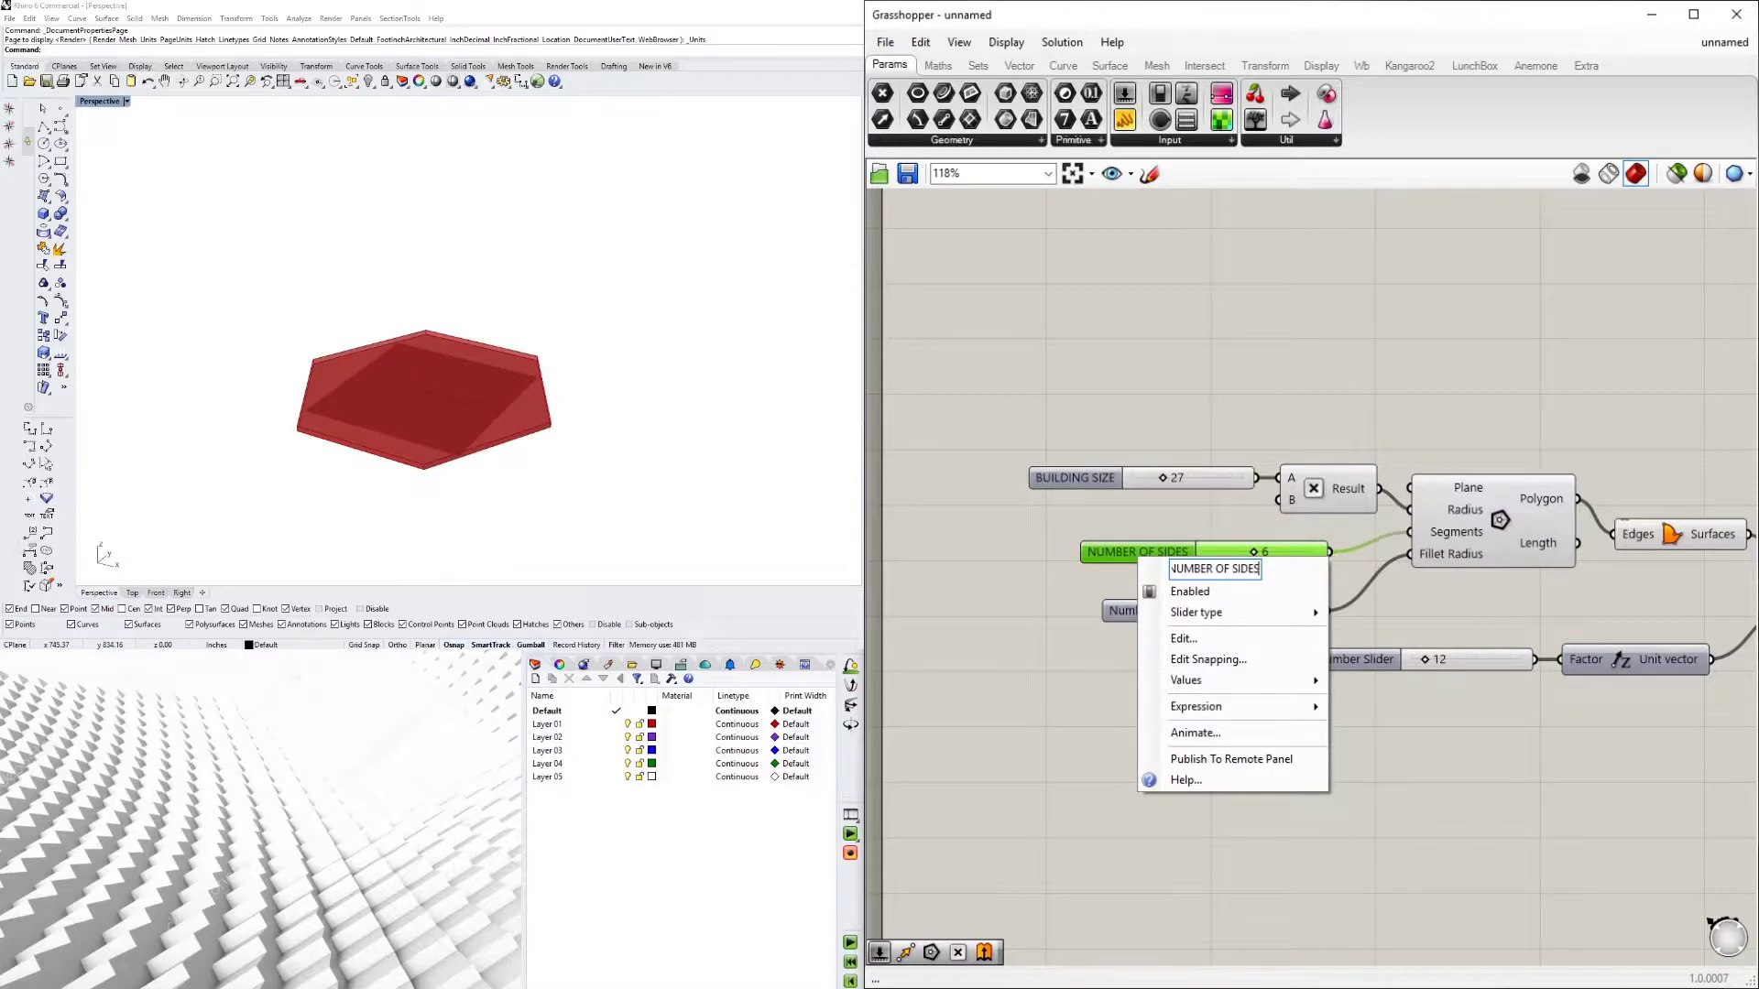
key(Return)
Rename the slider feeding the Polygon's Fillet Radius input to FILLET
right_click(1142, 621)
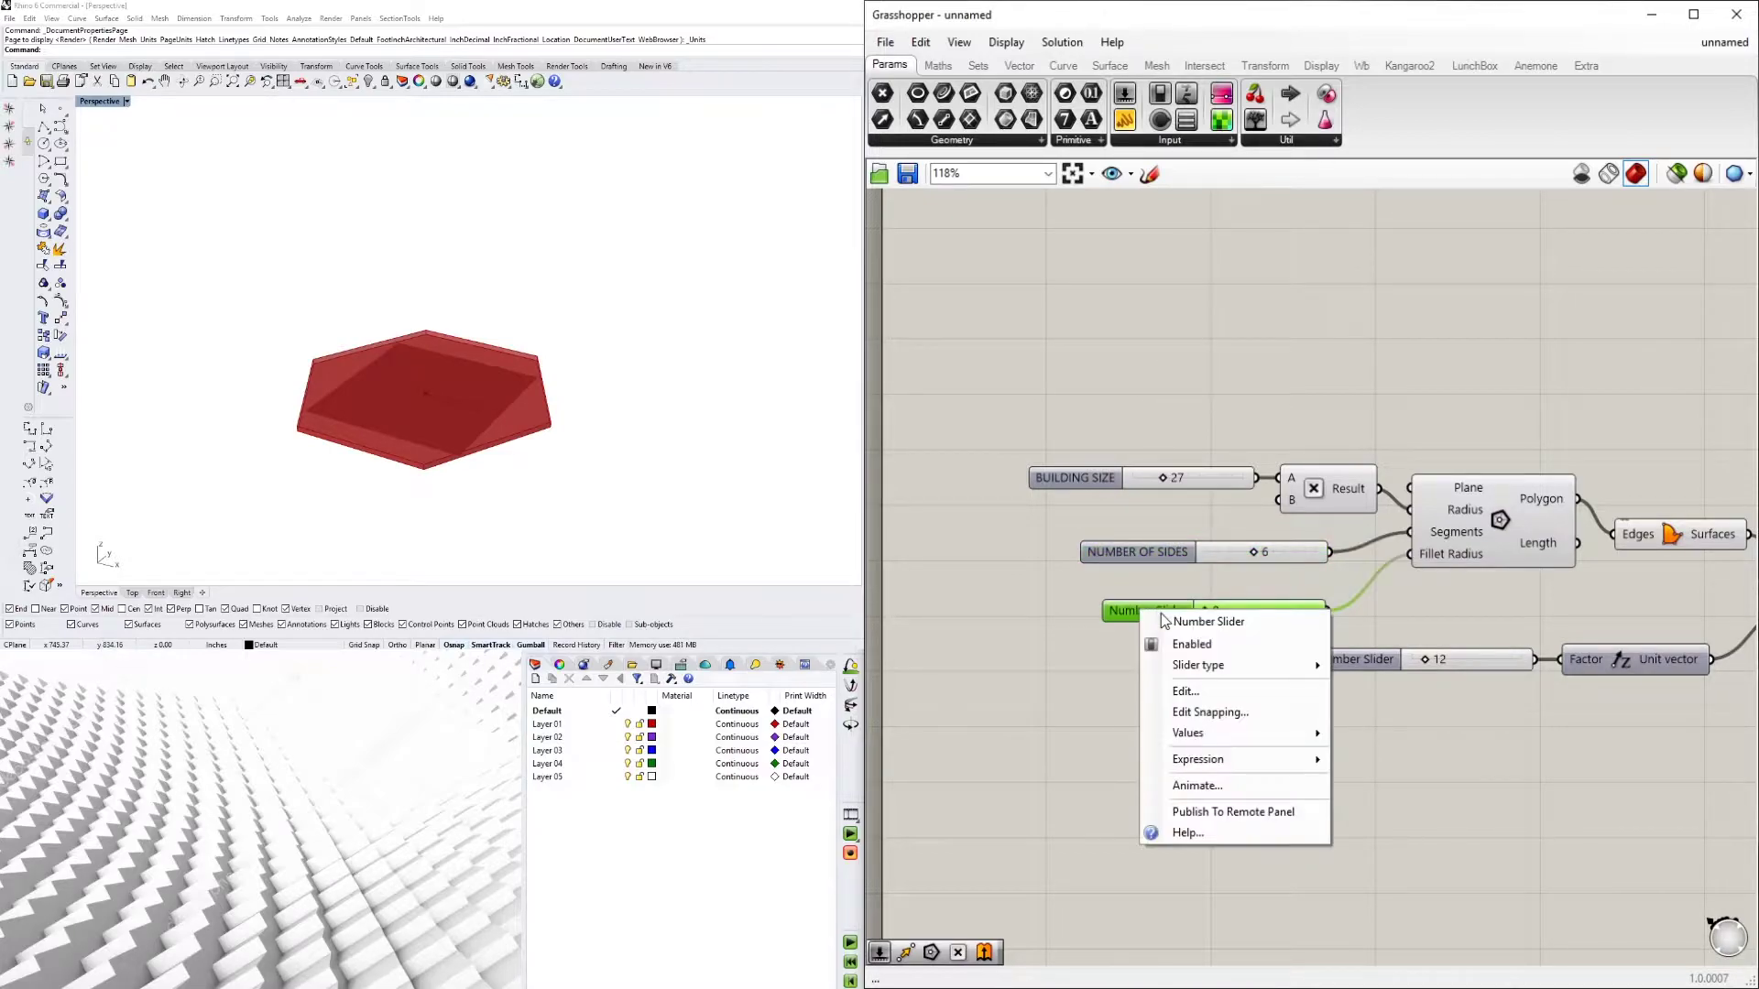
drag(1253, 622, 1134, 586)
text(FILLET)
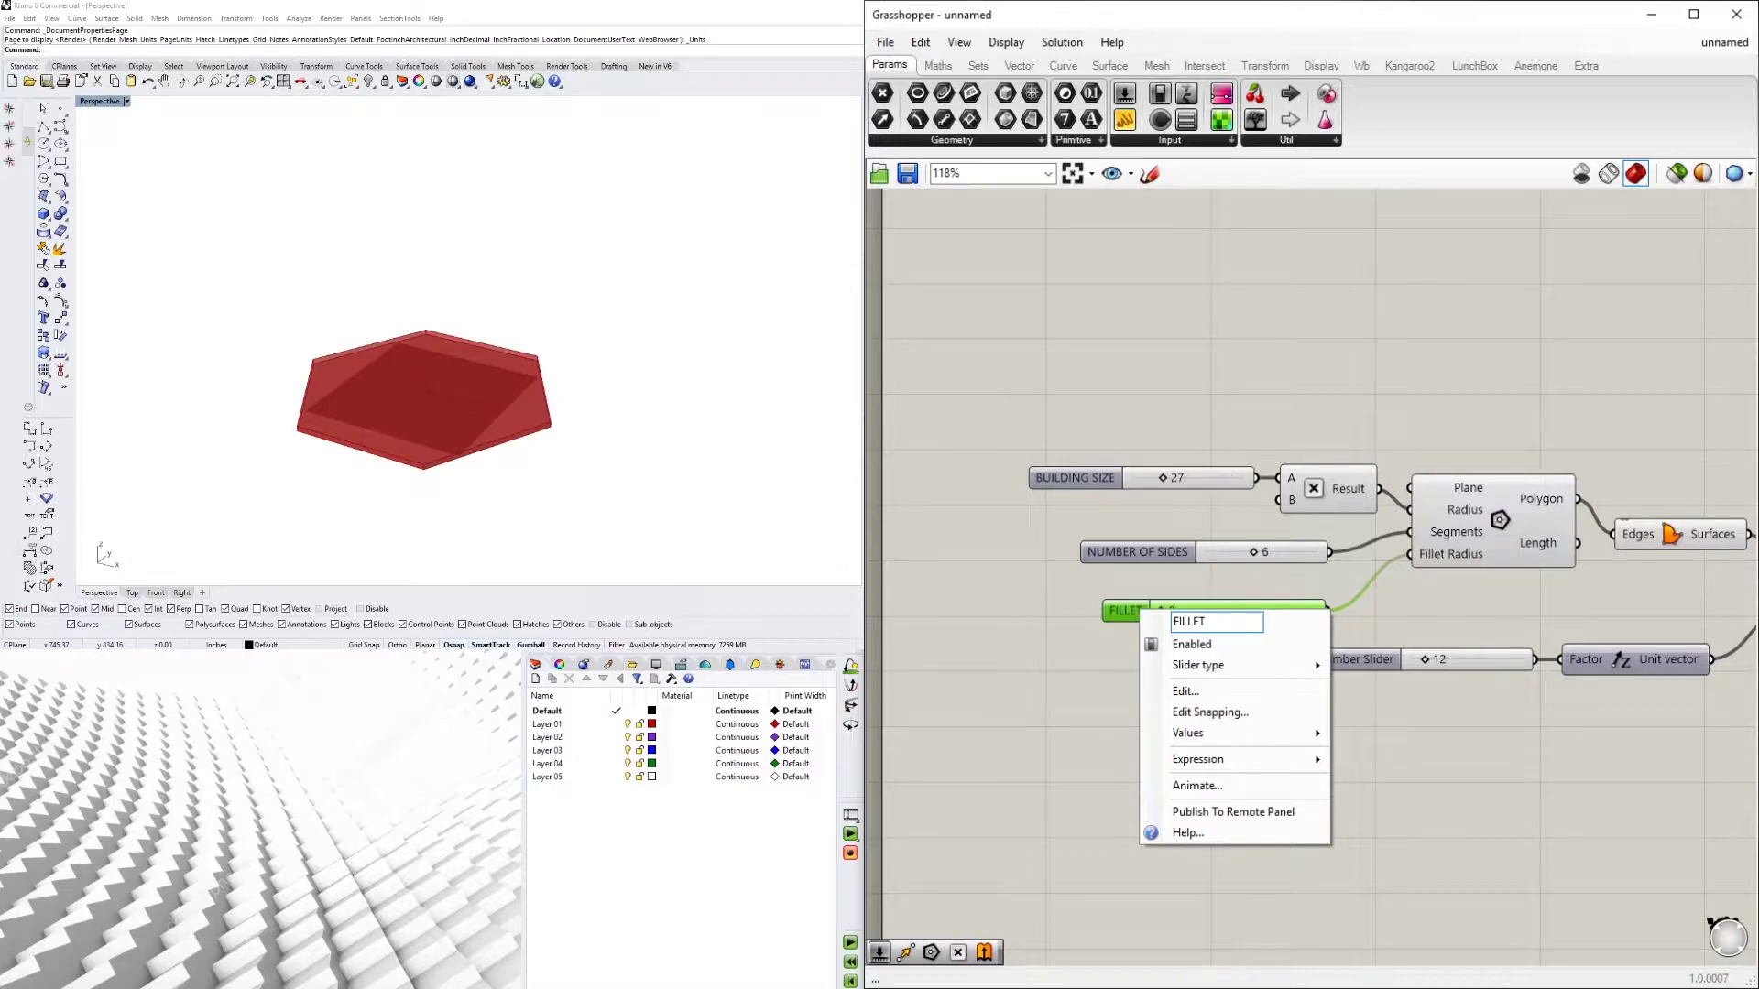
click(1379, 282)
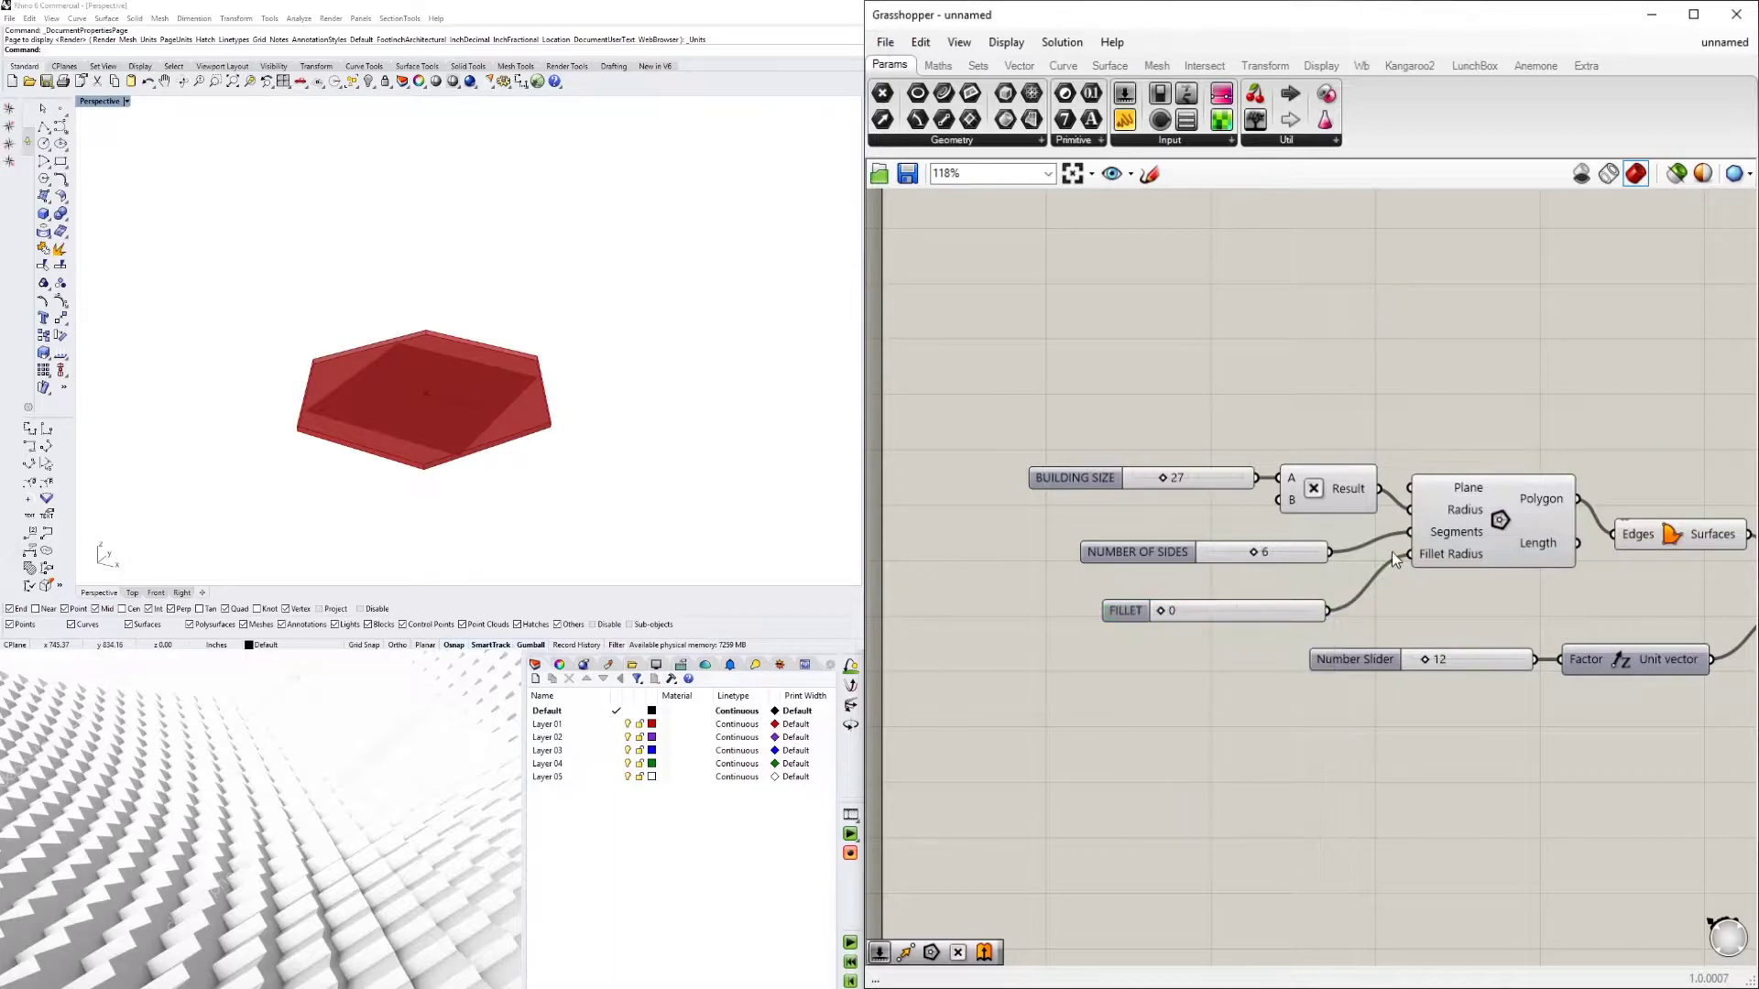
Rename the slider feeding the Unit Z Factor input to FLOOR SLAB THICKNESS
right_drag(1374, 649, 1164, 625)
right_click(1130, 635)
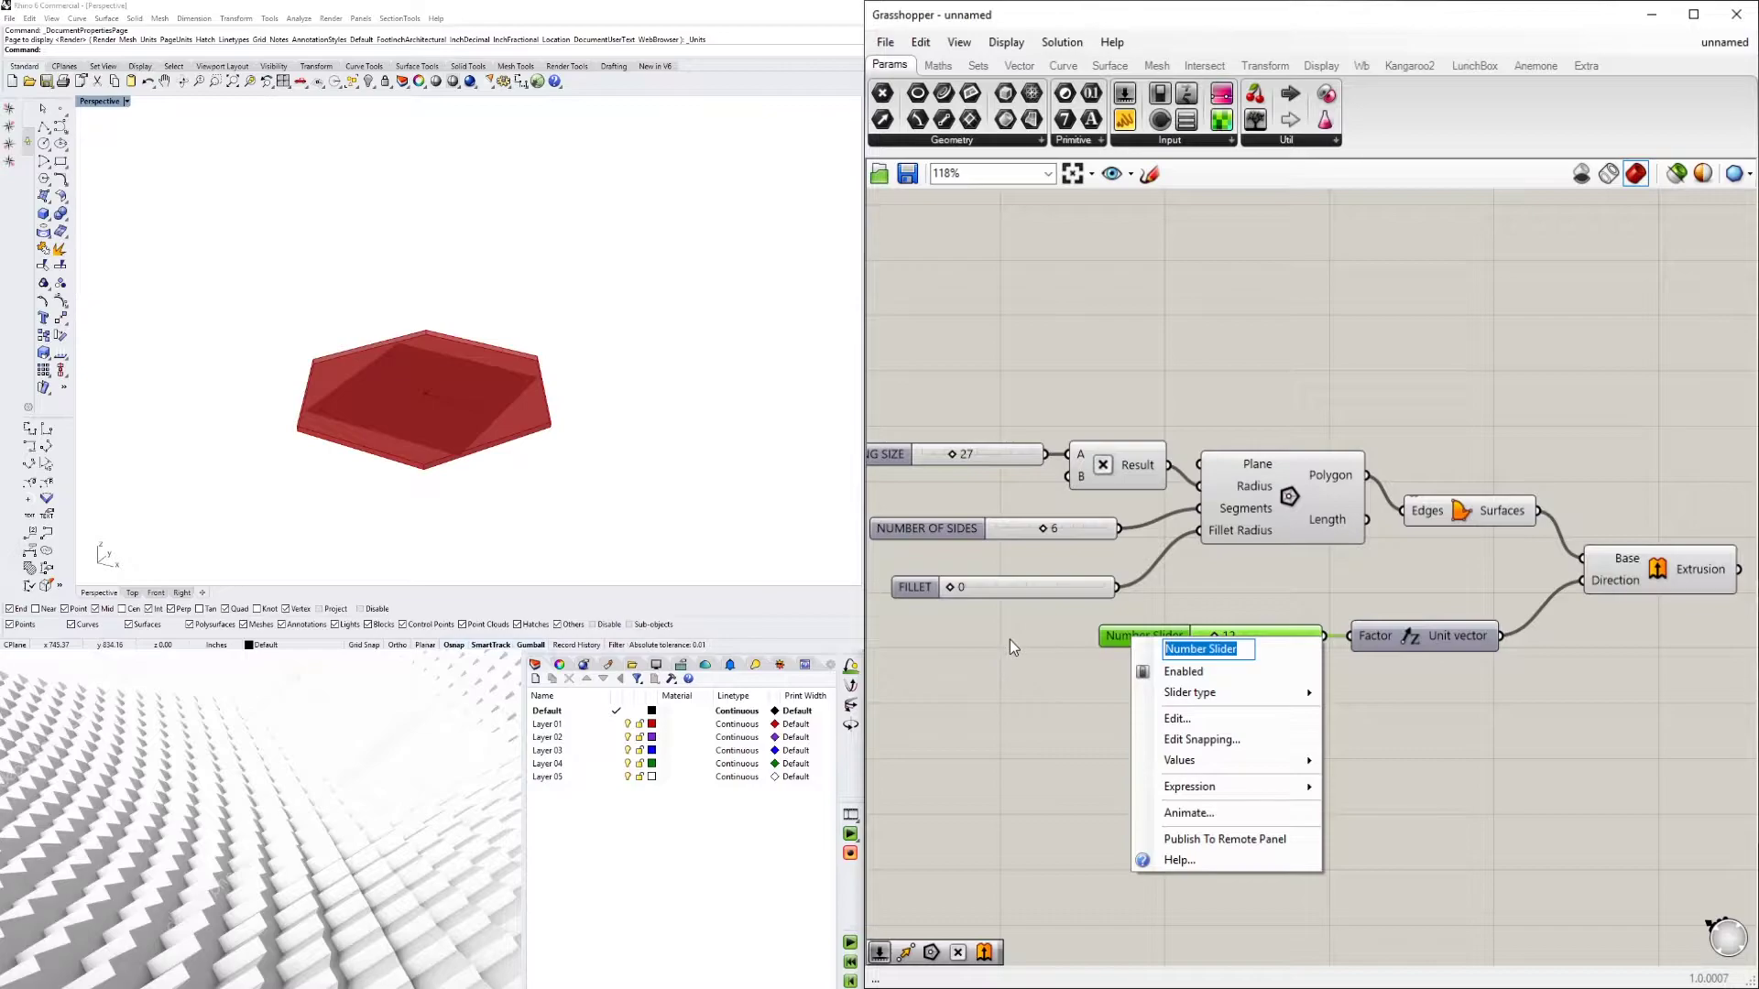
text(FLOOR)
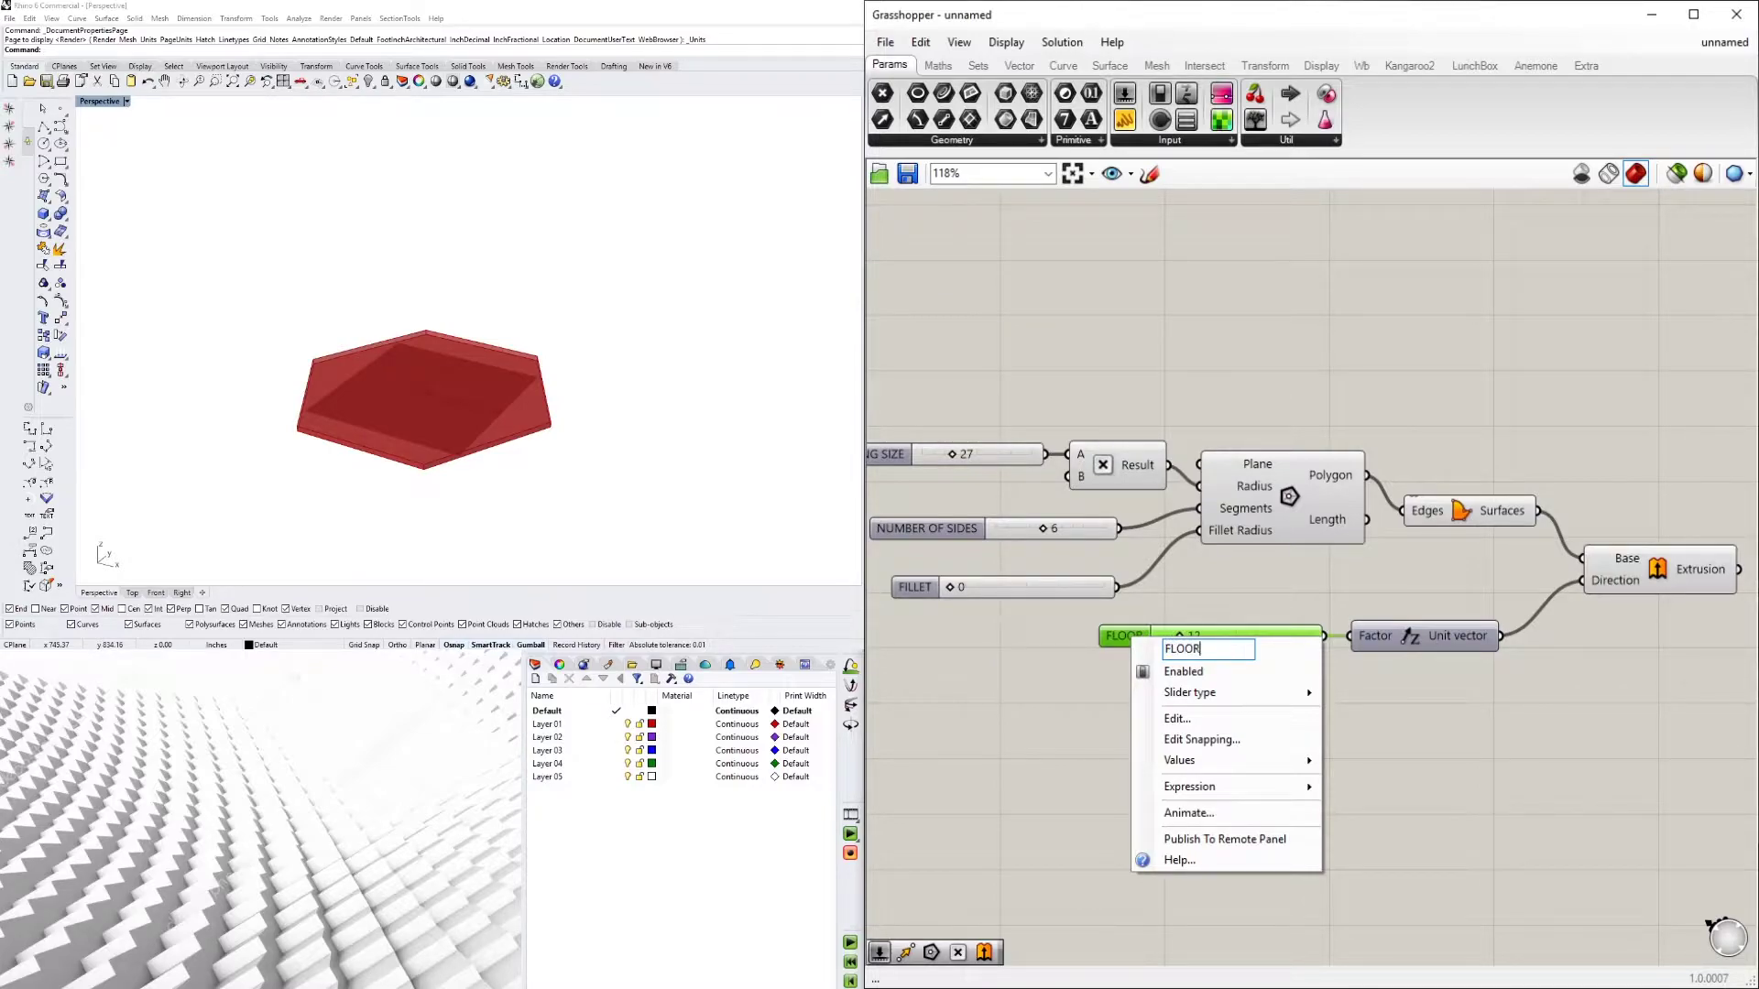
text( SLAB THICKNESS)
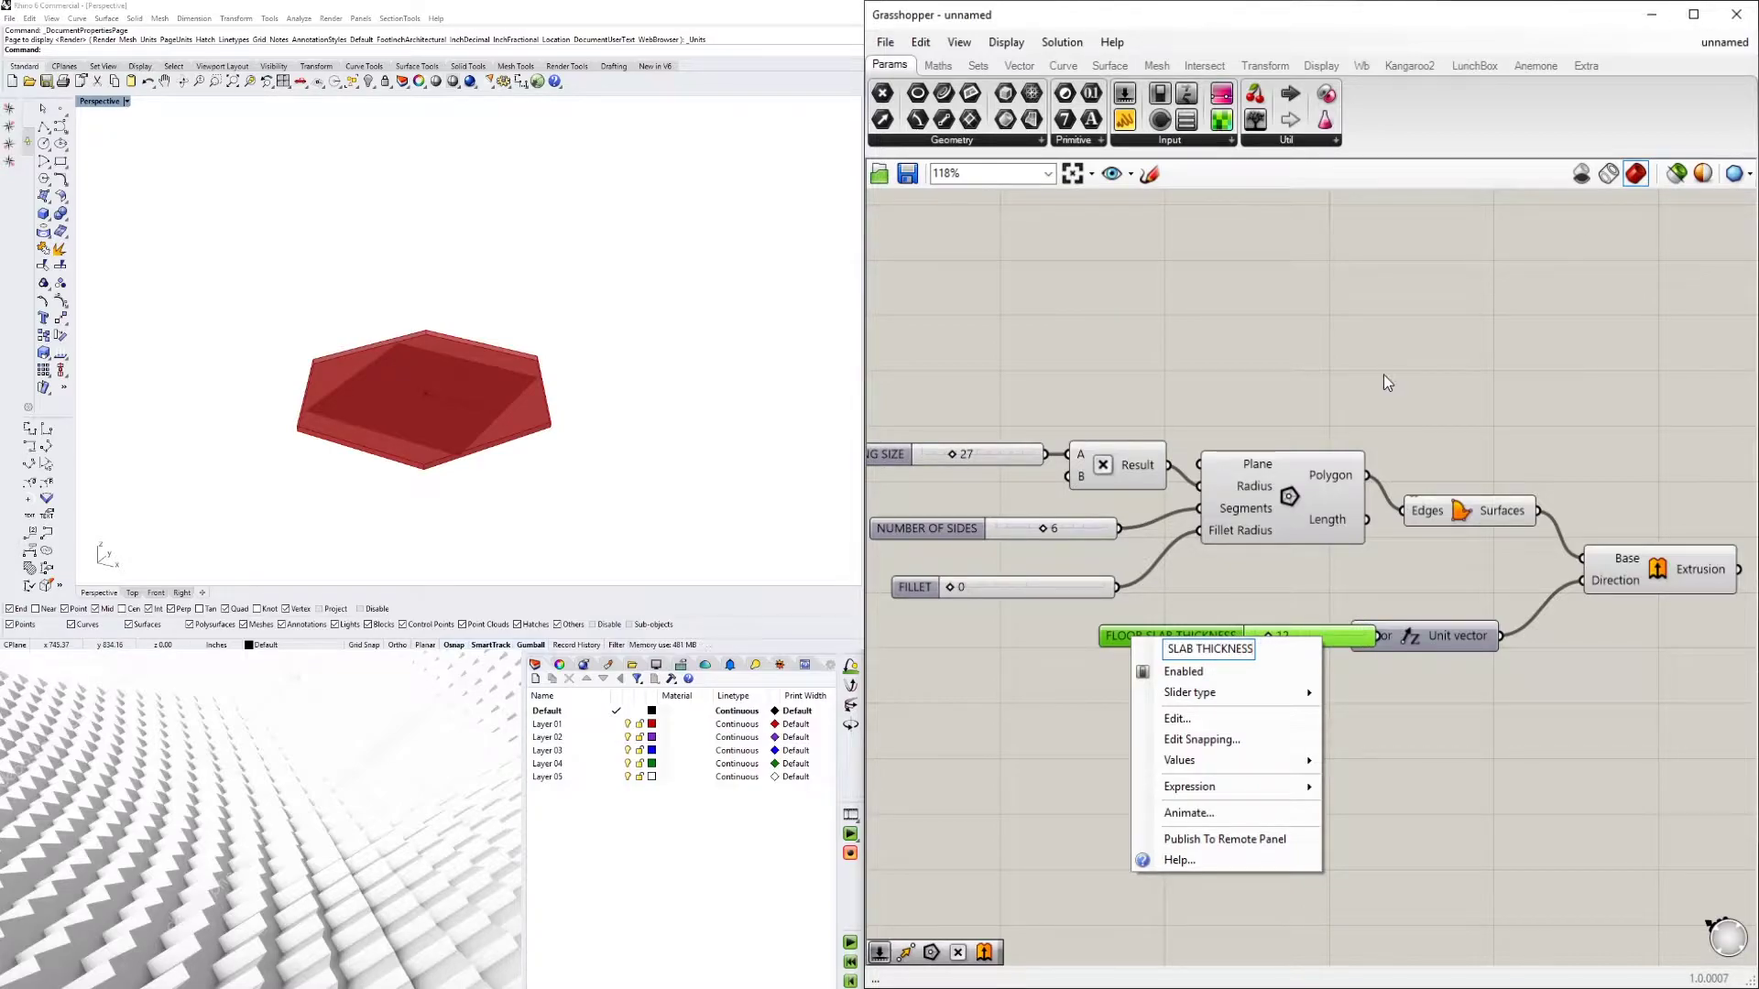
key(Return)
Line up the FLOOR SLAB THICKNESS slider and Unit Z under the Polygon inputs, and raise Boundary Surfaces and Extrude
drag(1161, 645, 990, 525)
click(981, 611)
click(1017, 552)
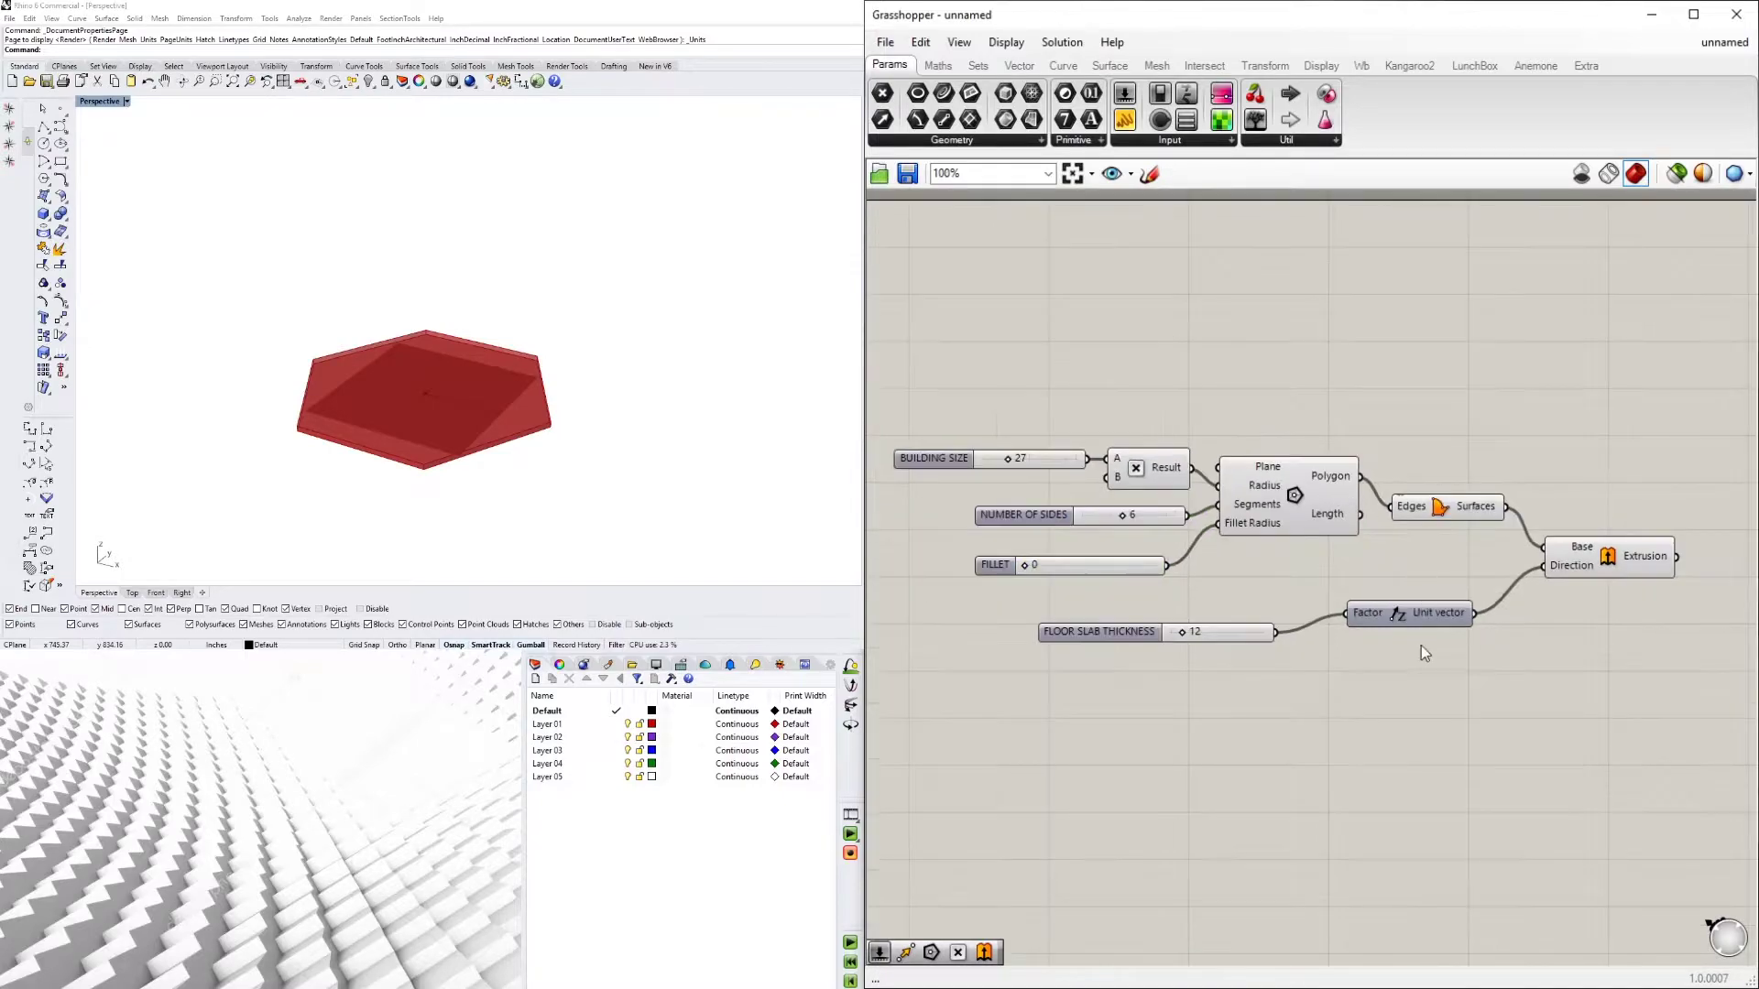
drag(1423, 650, 1152, 592)
drag(1382, 606, 1257, 605)
click(1388, 563)
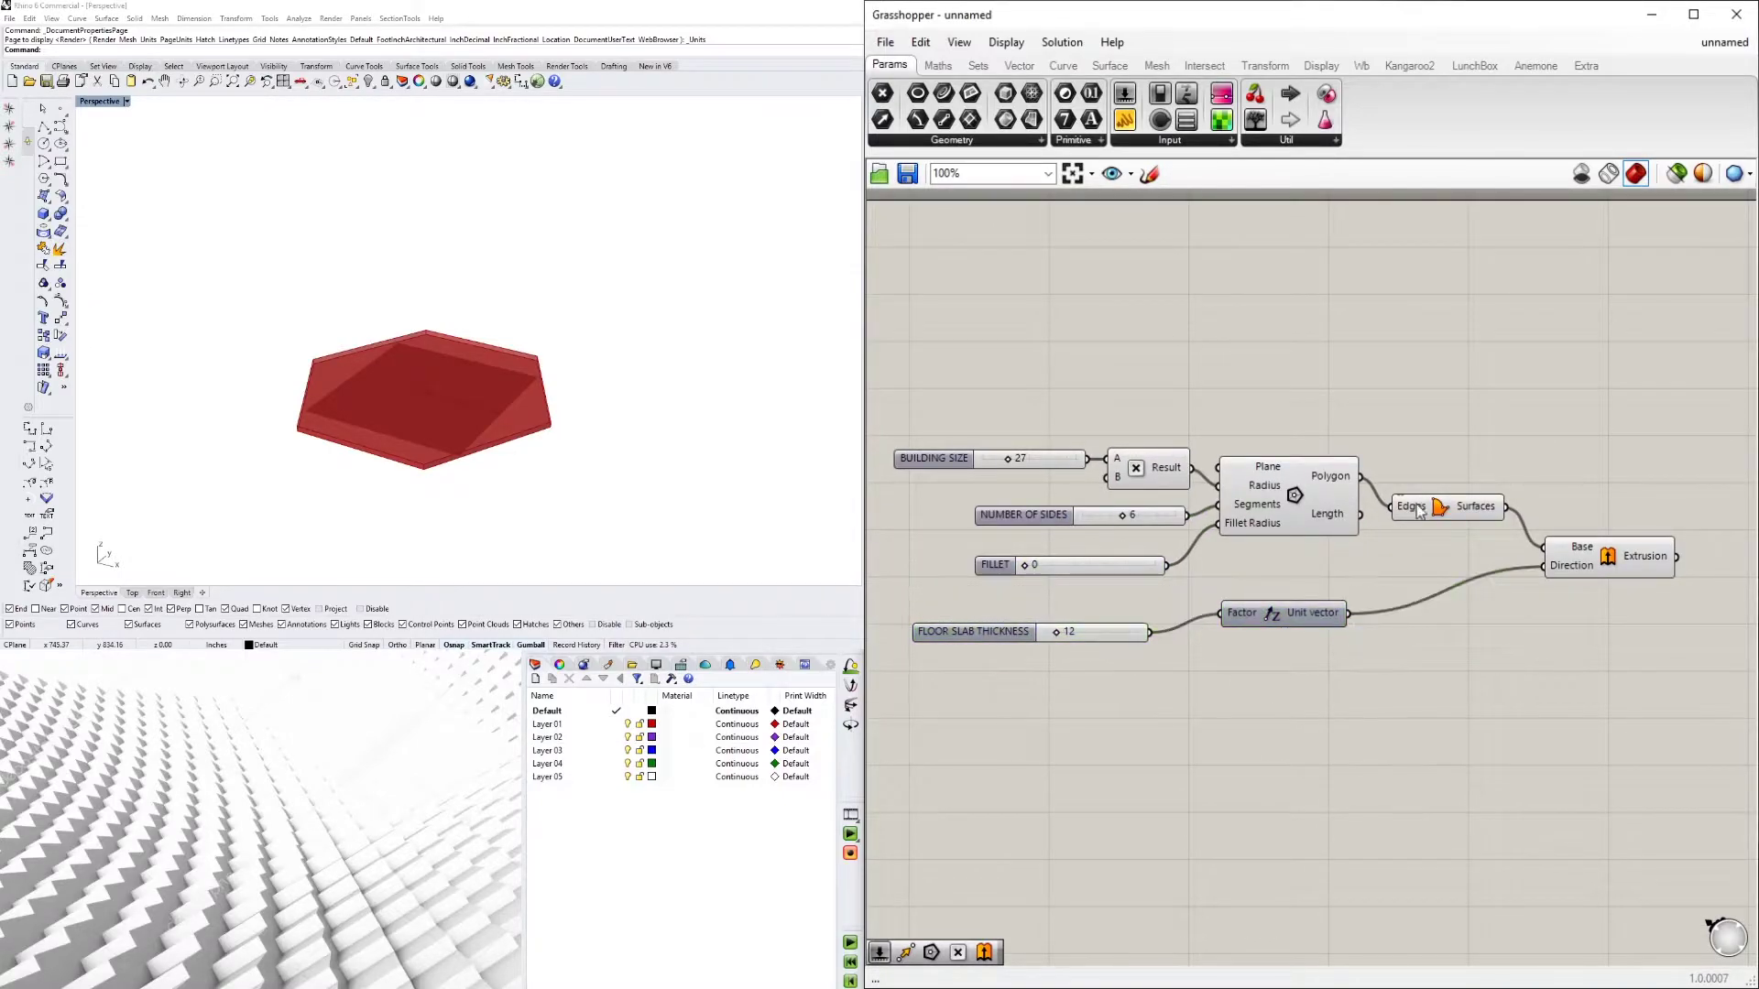
drag(1417, 510, 1425, 499)
drag(1598, 563, 1592, 527)
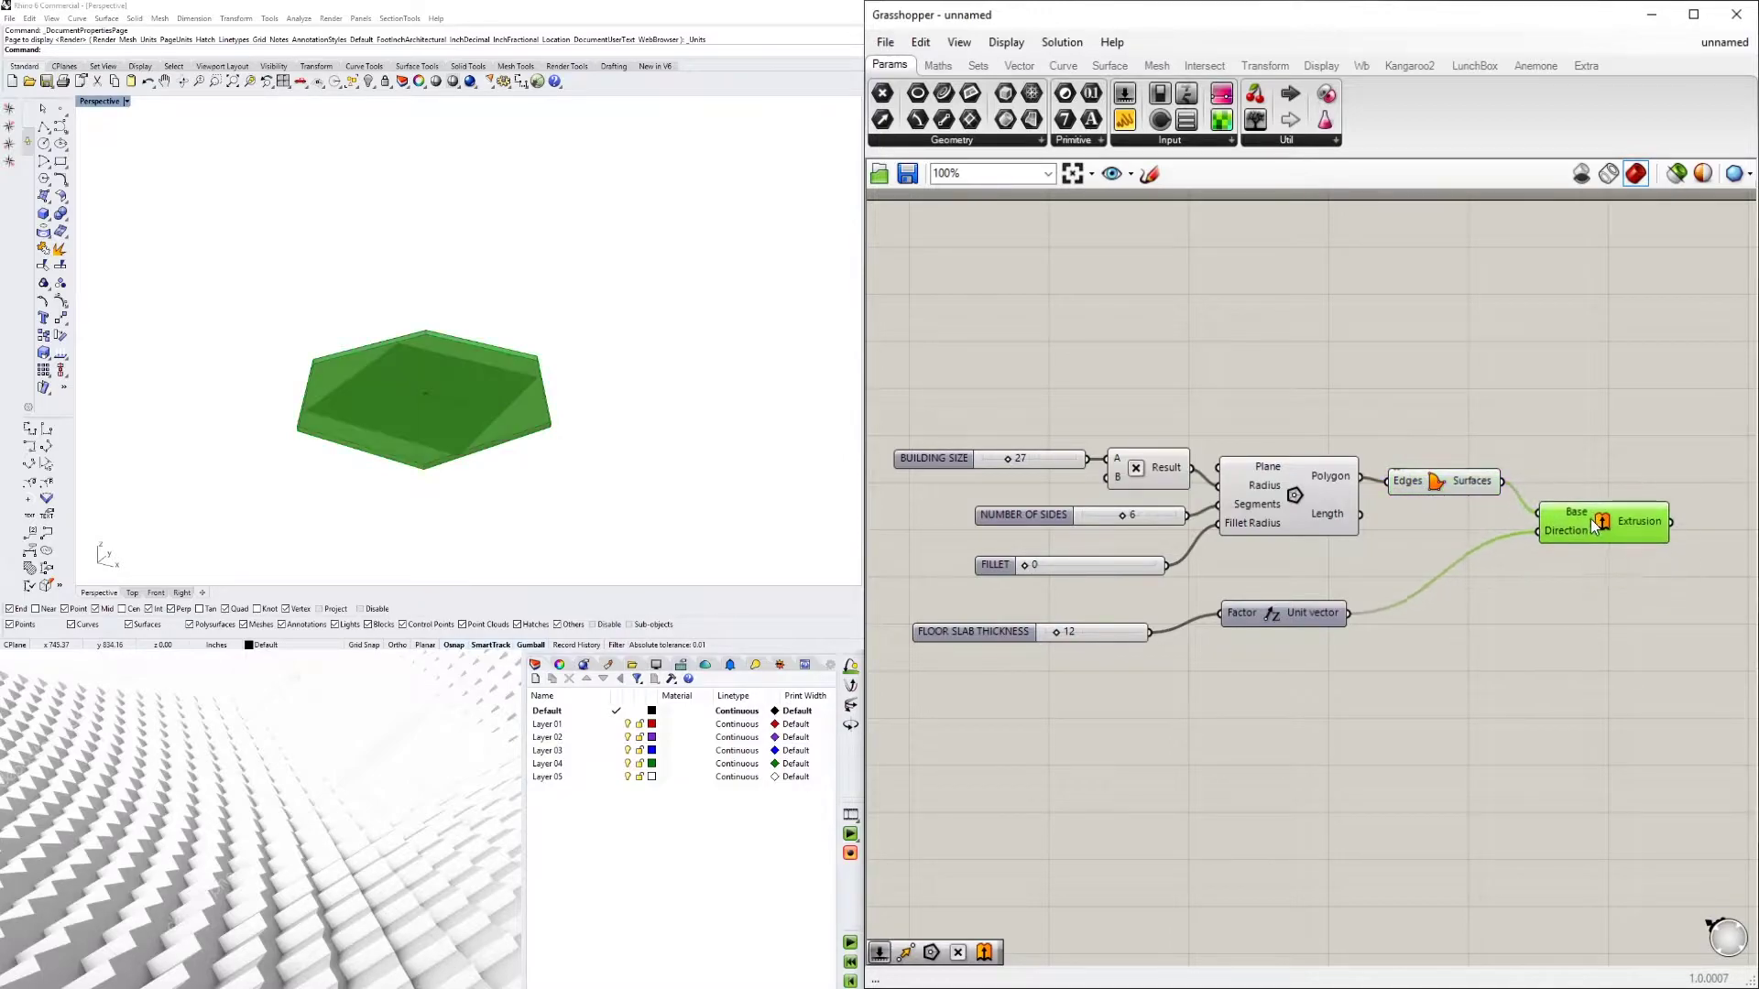
Turn off the preview of the Polygon and Boundary Surfaces components so only the extrusion is displayed
right_drag(388, 553, 493, 395)
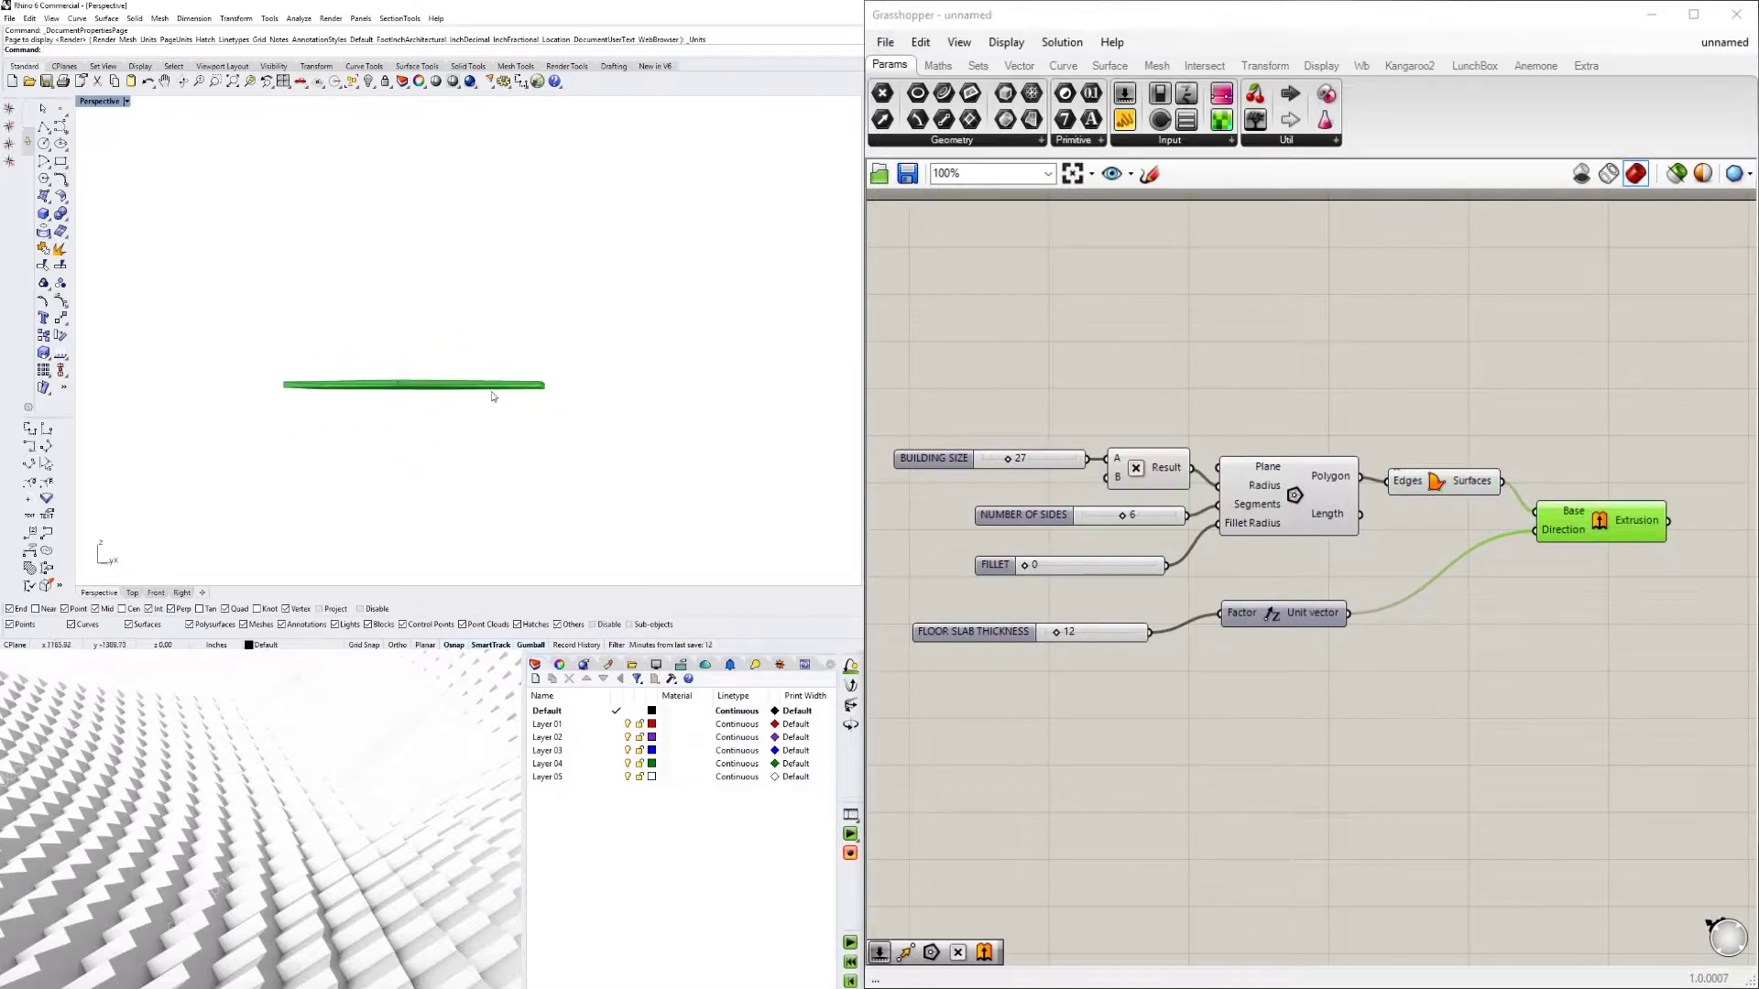
click(1512, 620)
right_drag(467, 327, 365, 350)
click(1435, 484)
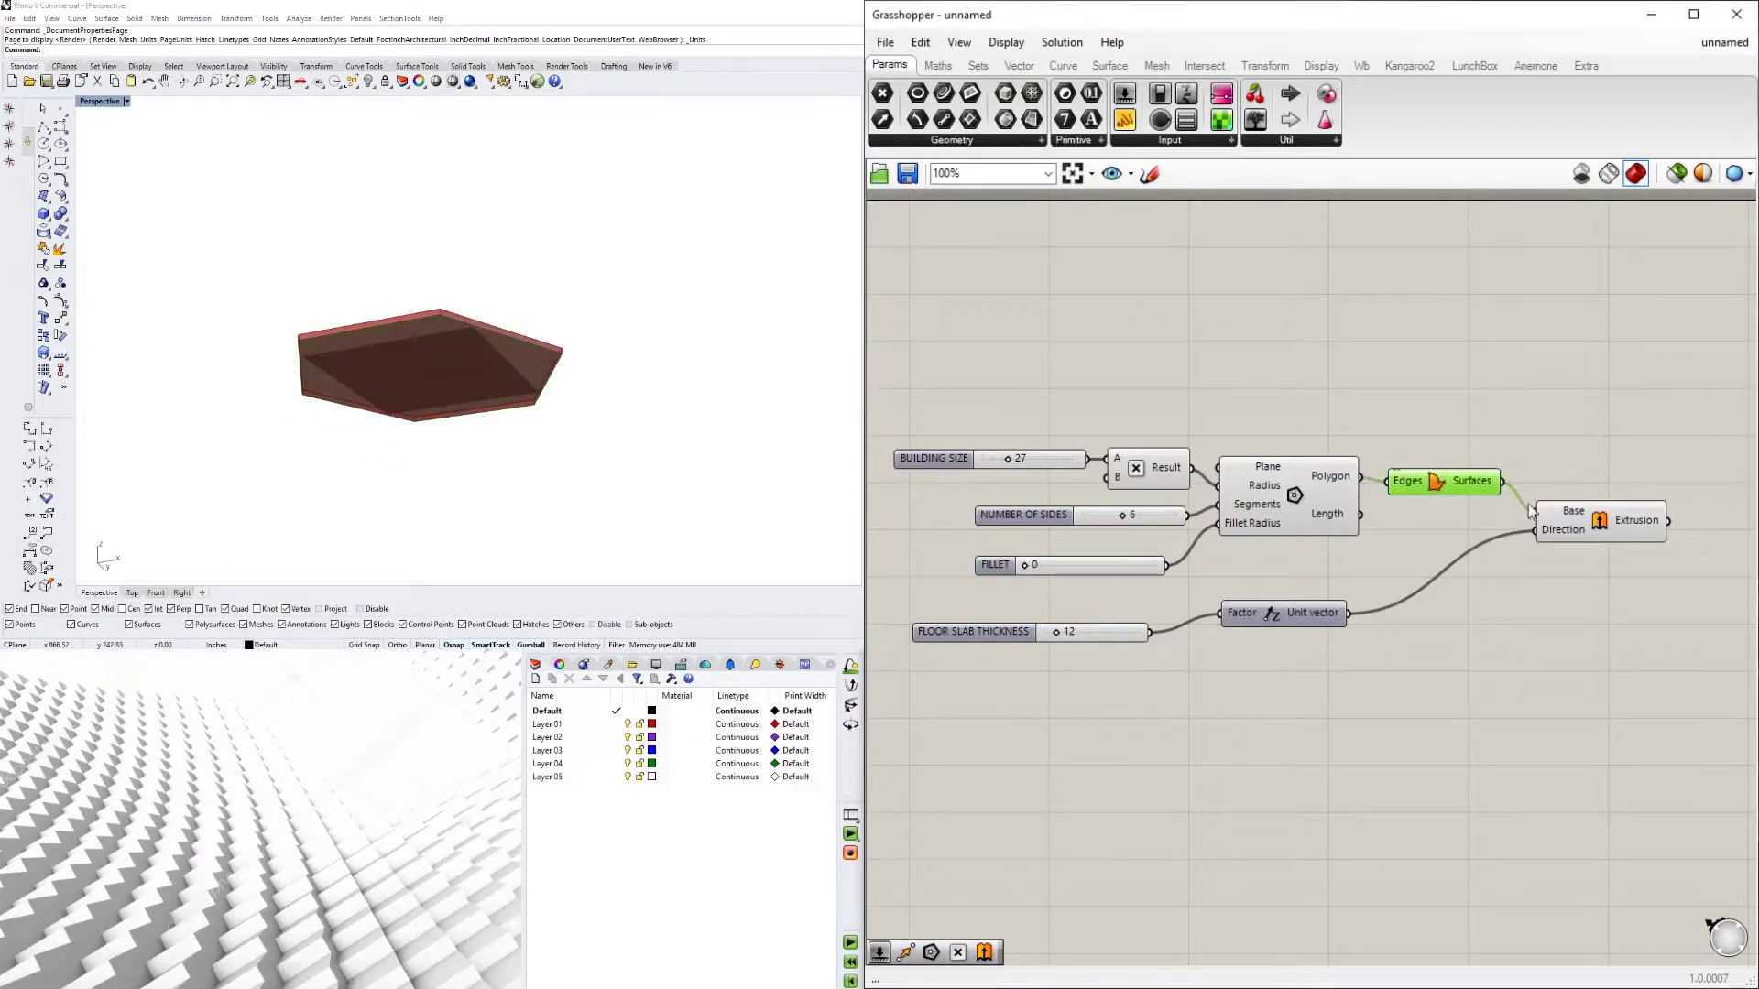
click(1441, 420)
drag(1476, 392, 1253, 498)
middle_click(1327, 432)
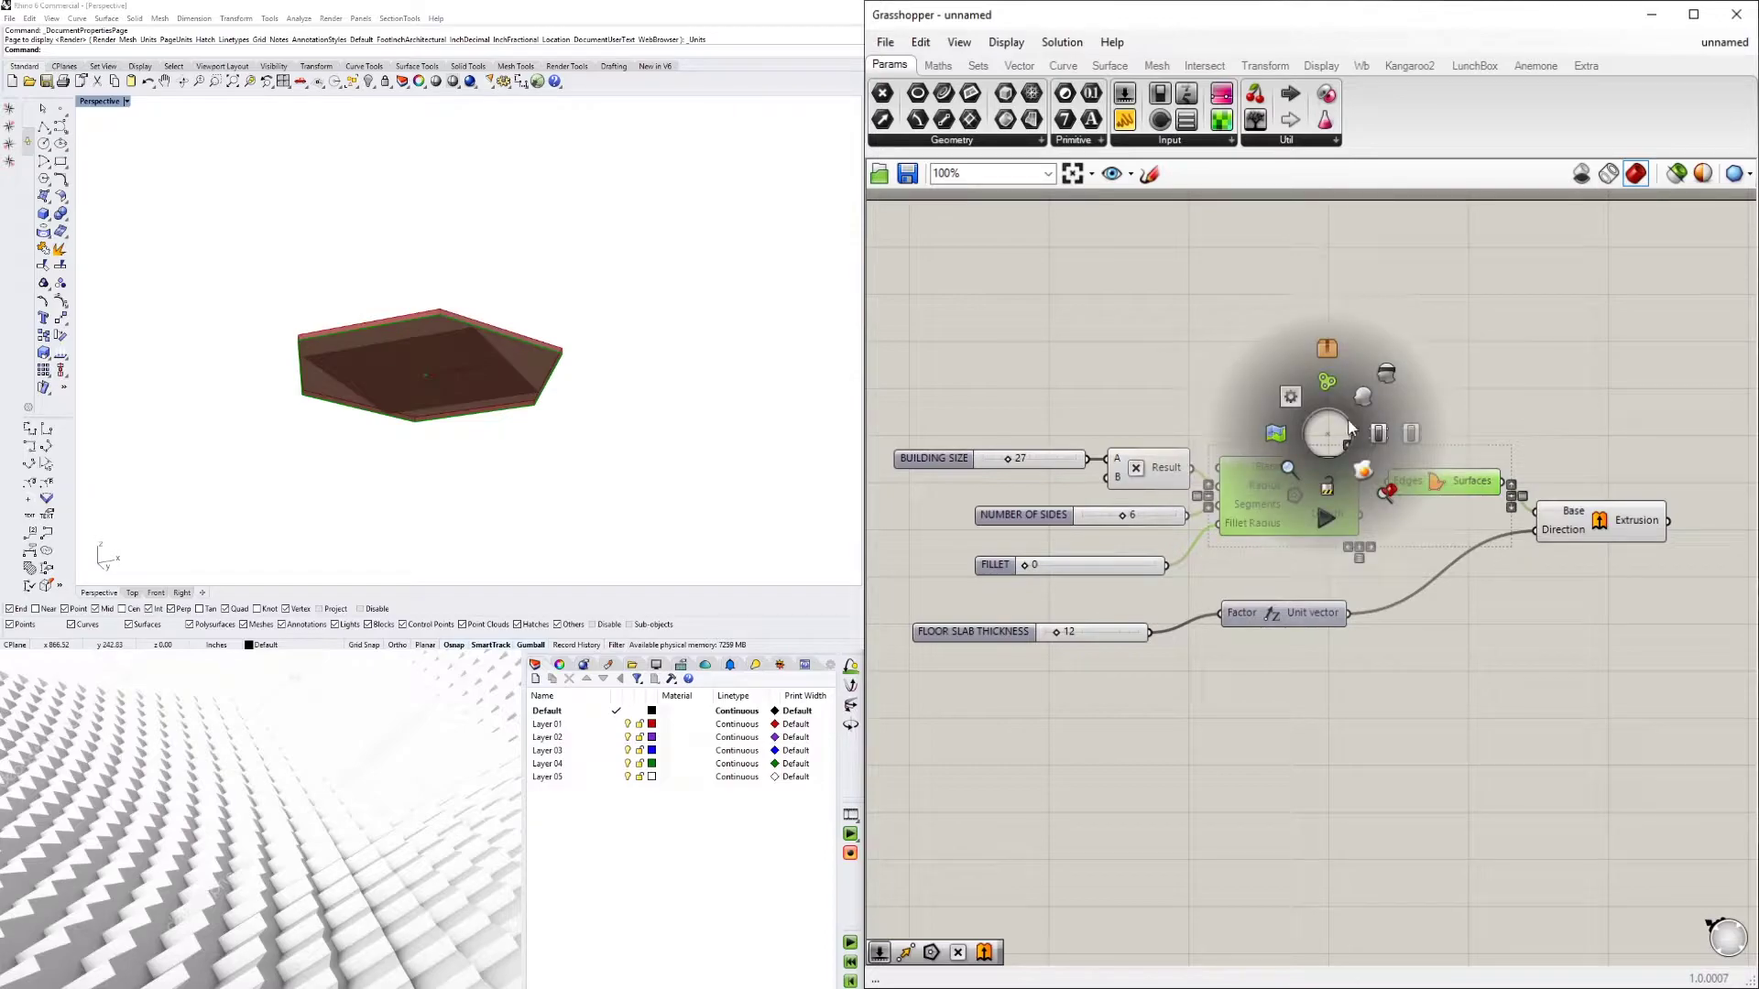
click(1387, 374)
right_drag(569, 267, 537, 332)
Add a Move component after the Extrude component and connect the Extrusion output to its Geometry input
right_drag(1202, 426, 1035, 431)
drag(1434, 531, 1456, 550)
right_drag(561, 322, 527, 392)
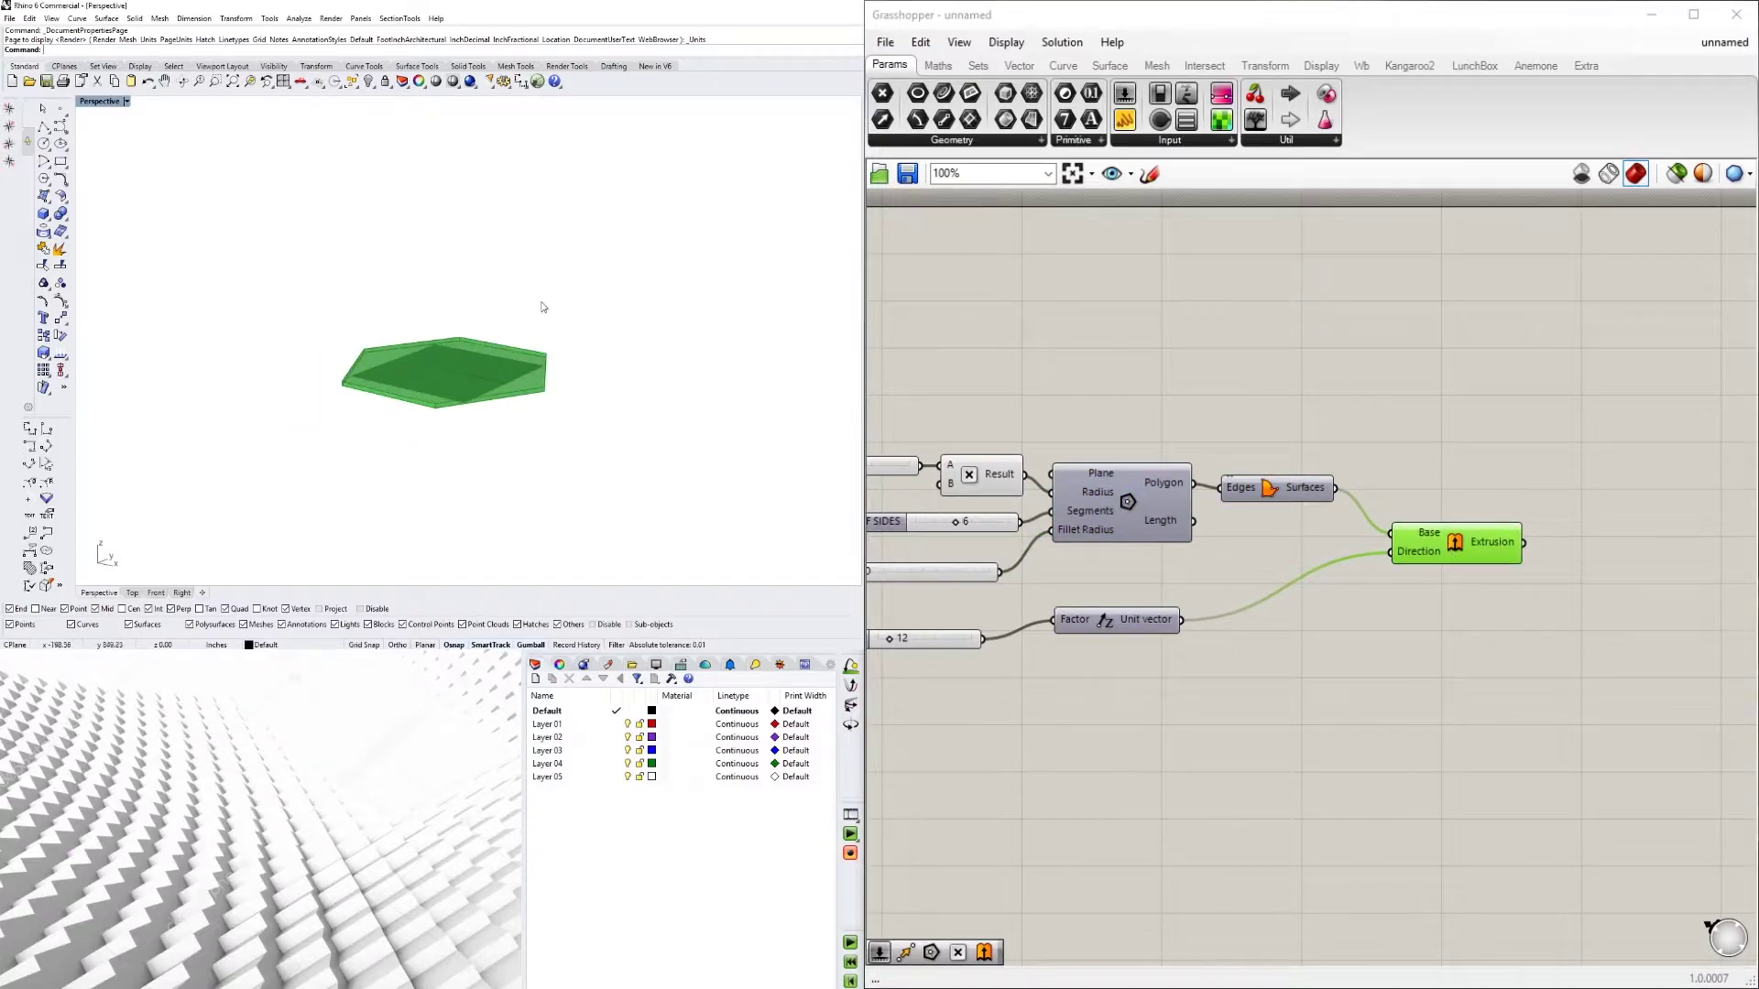
right_drag(1602, 642, 1300, 608)
double_click(1354, 564)
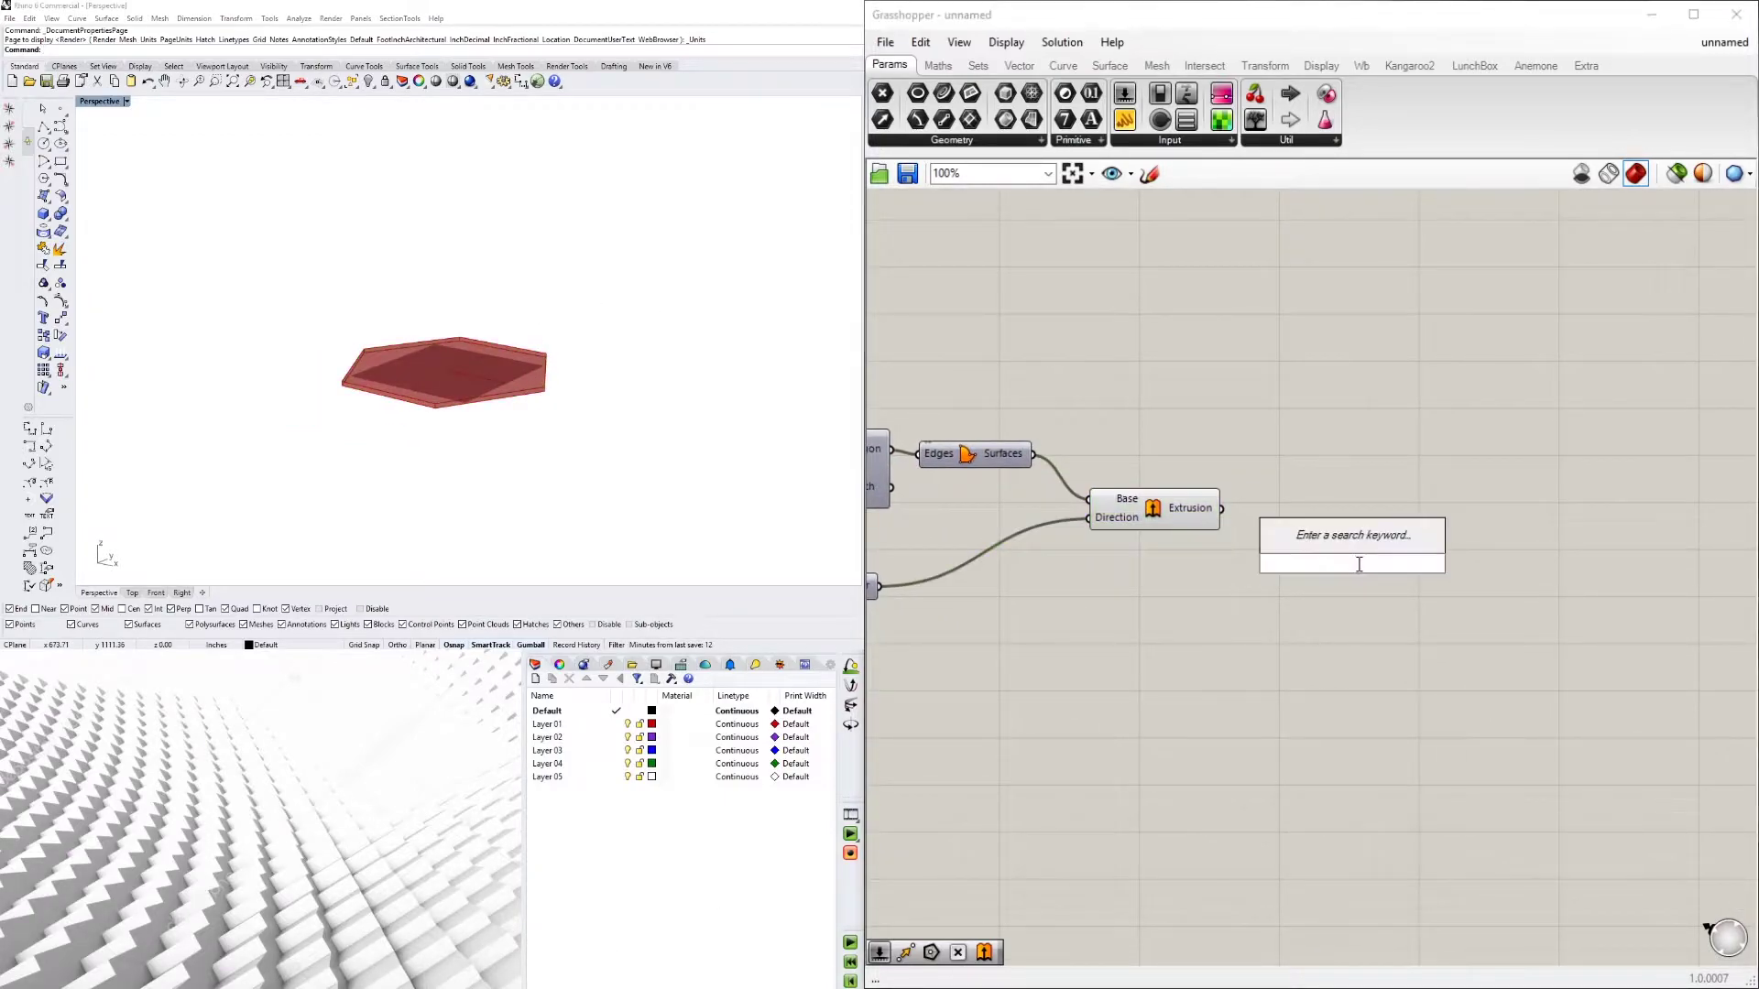
text(MOVE)
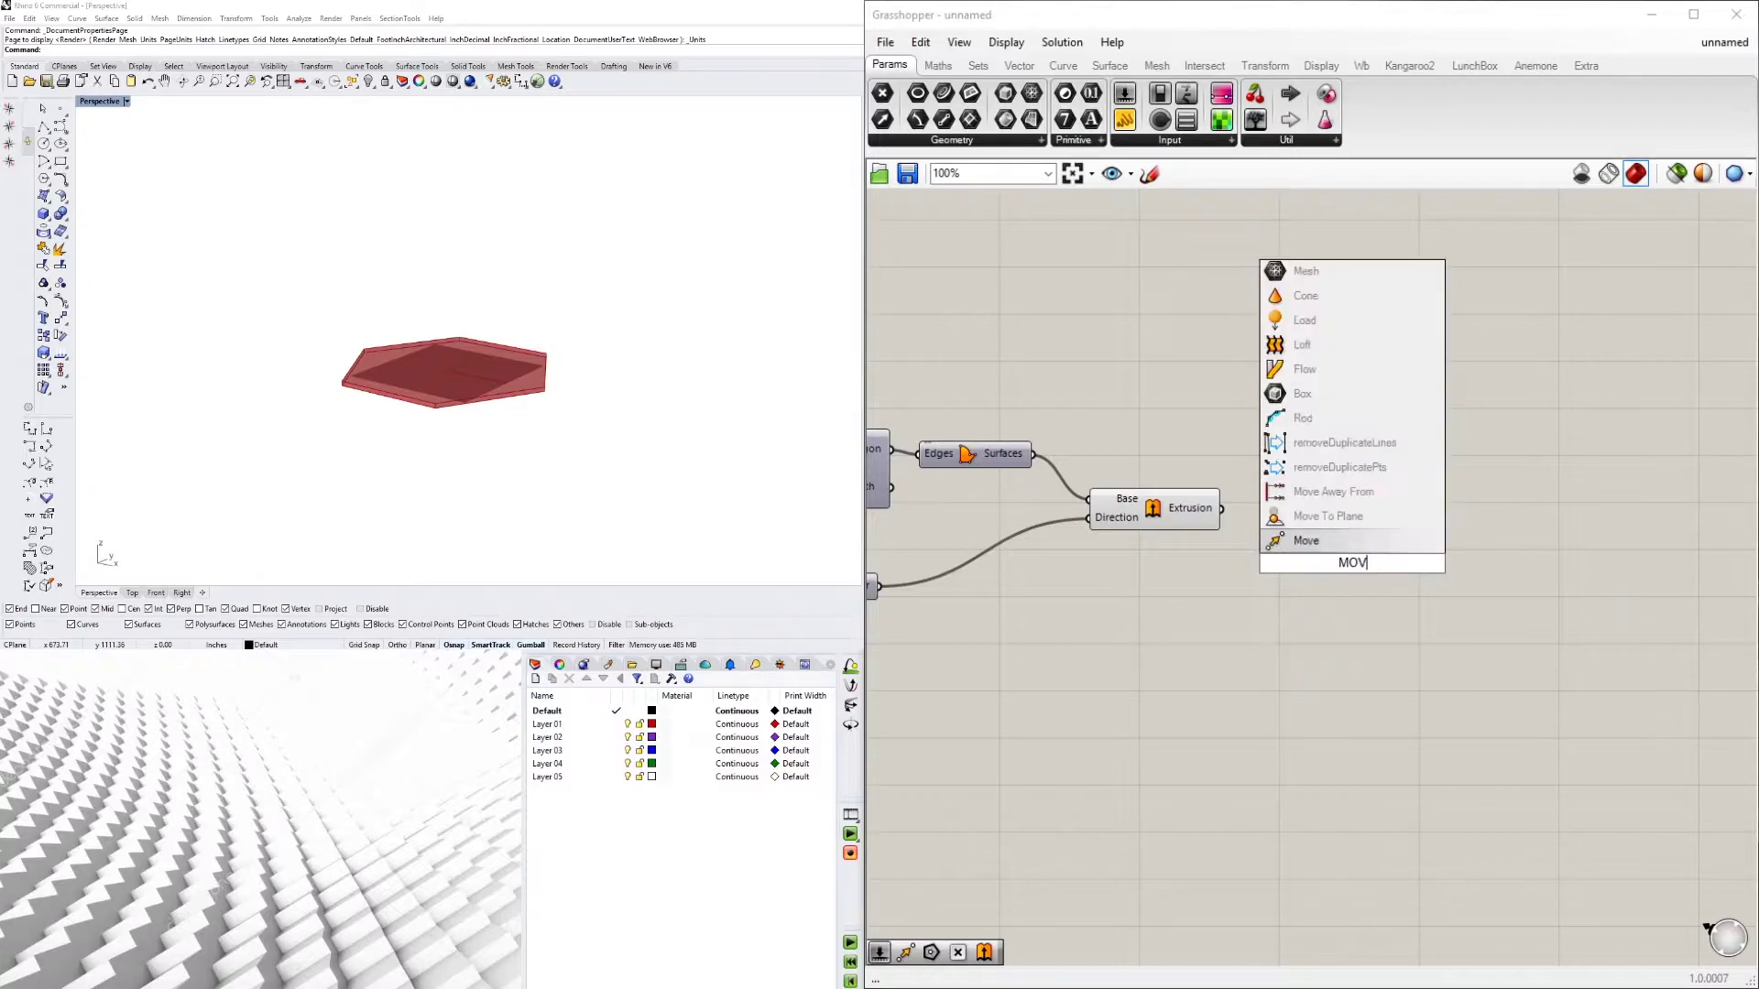
click(1353, 542)
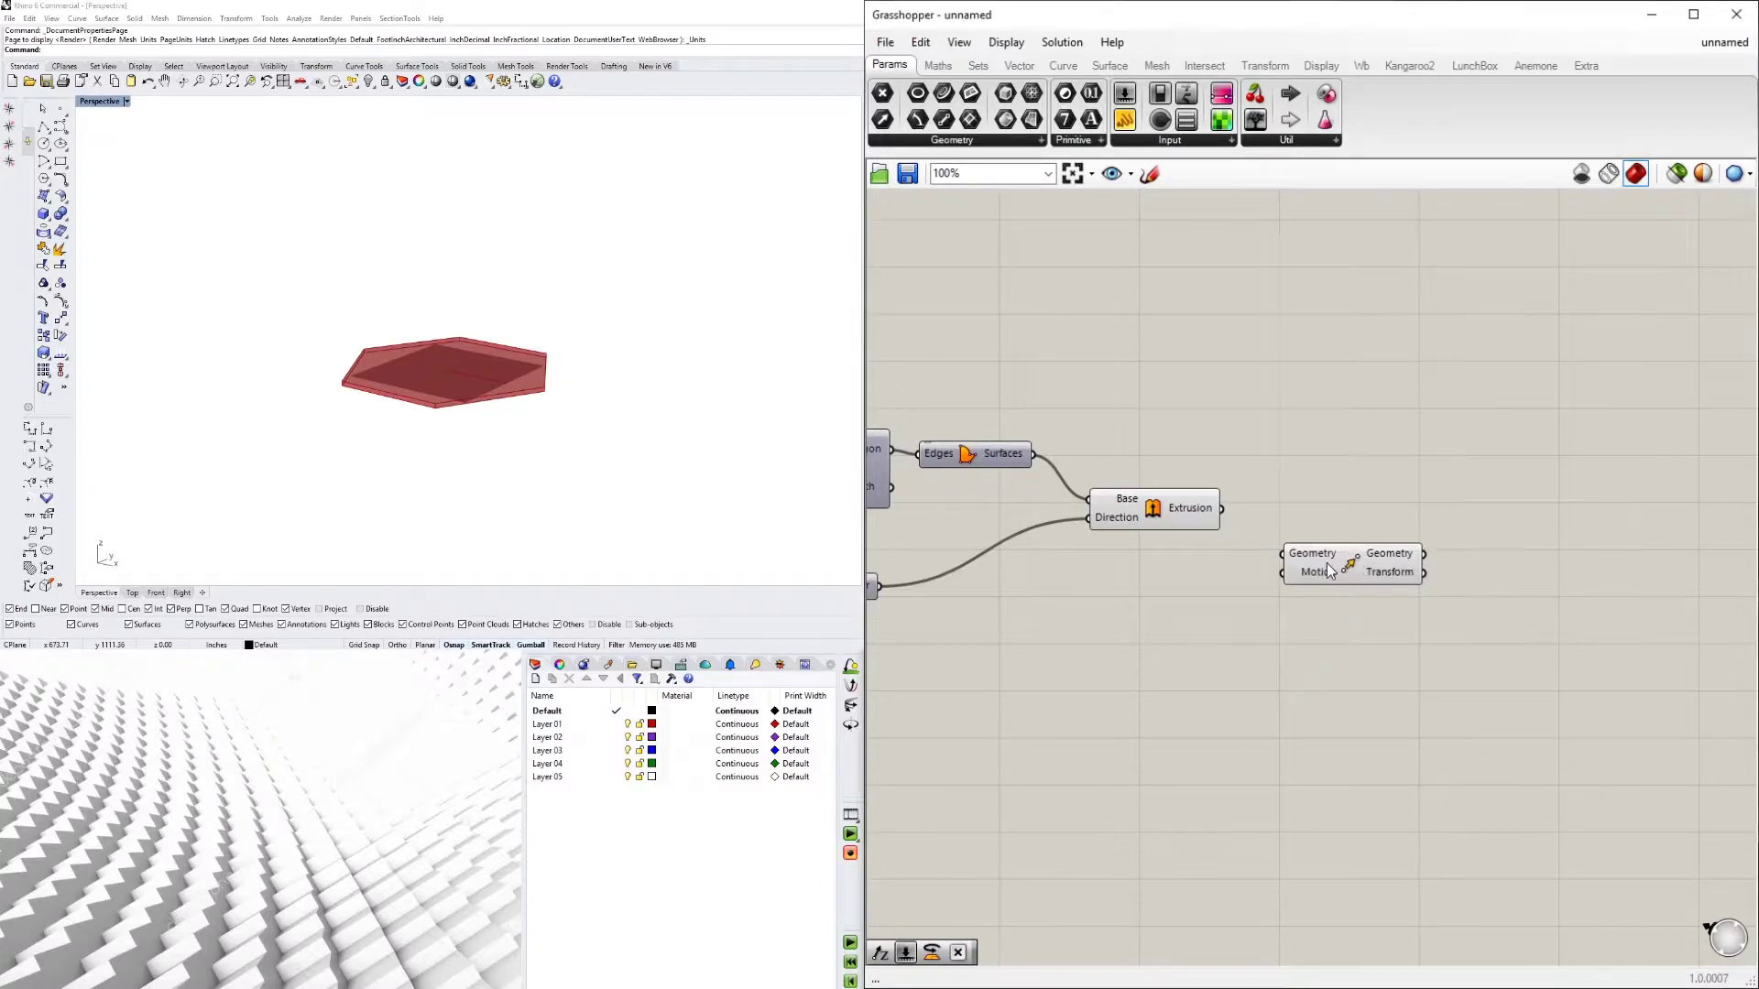
drag(1330, 569, 1437, 541)
click(1153, 512)
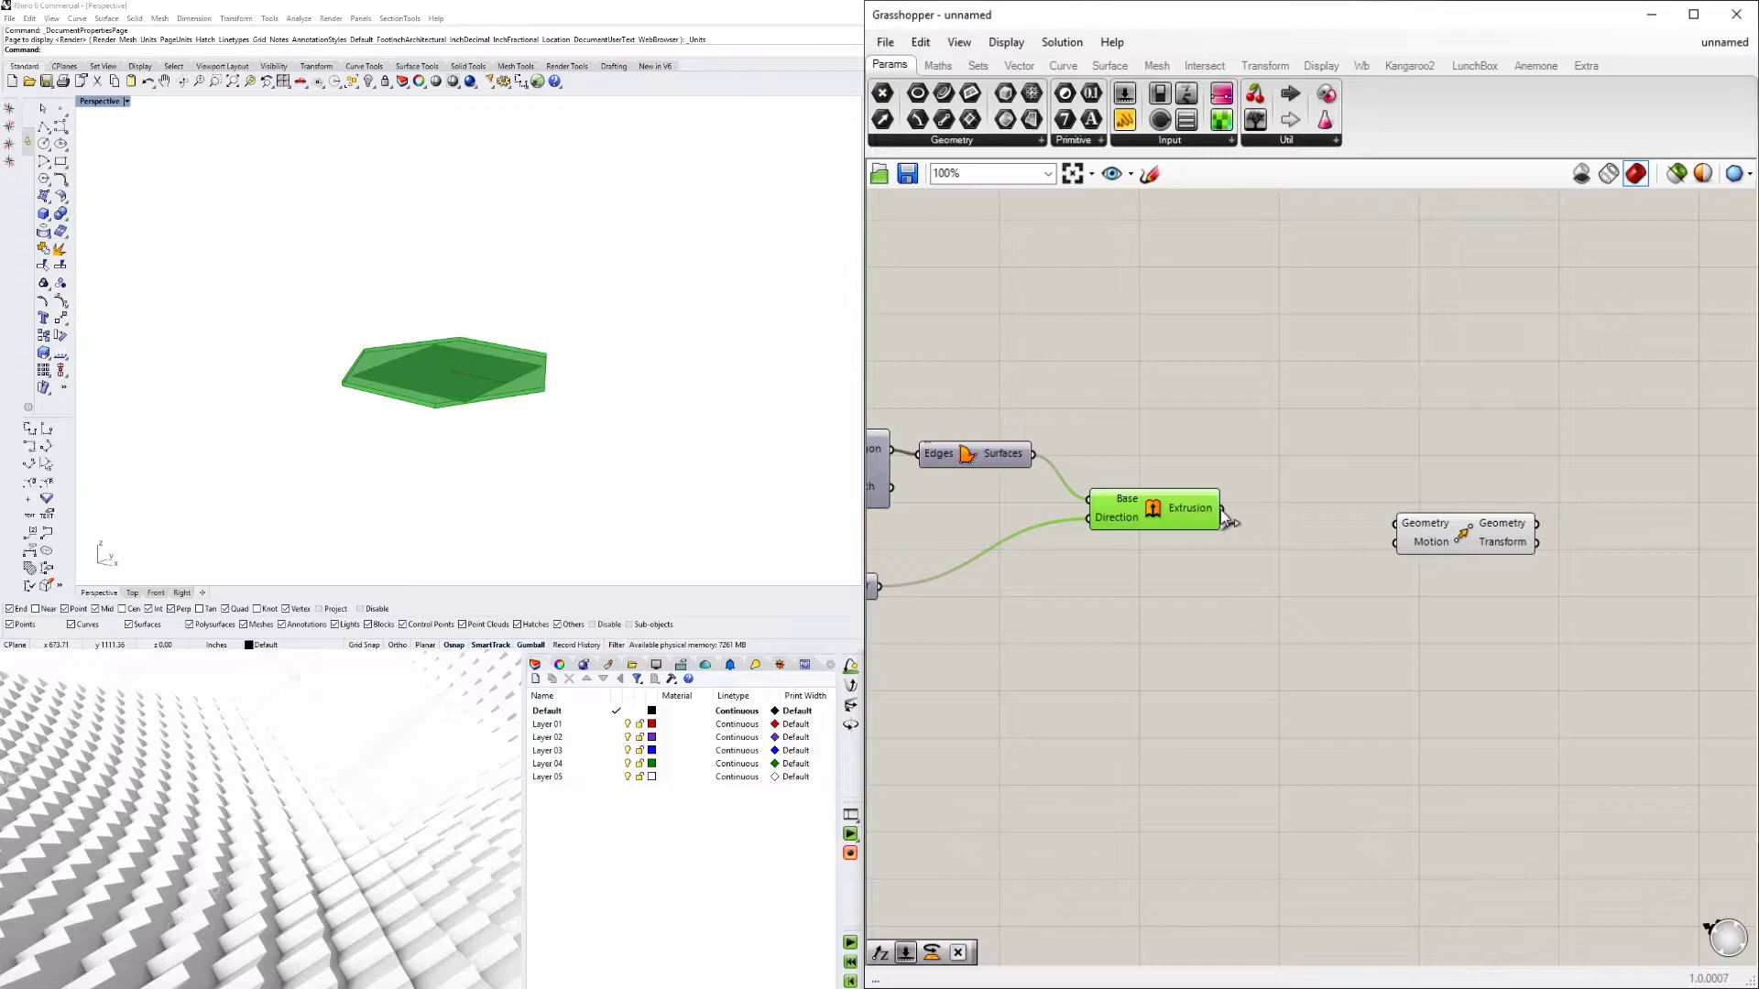
drag(1221, 508, 1464, 534)
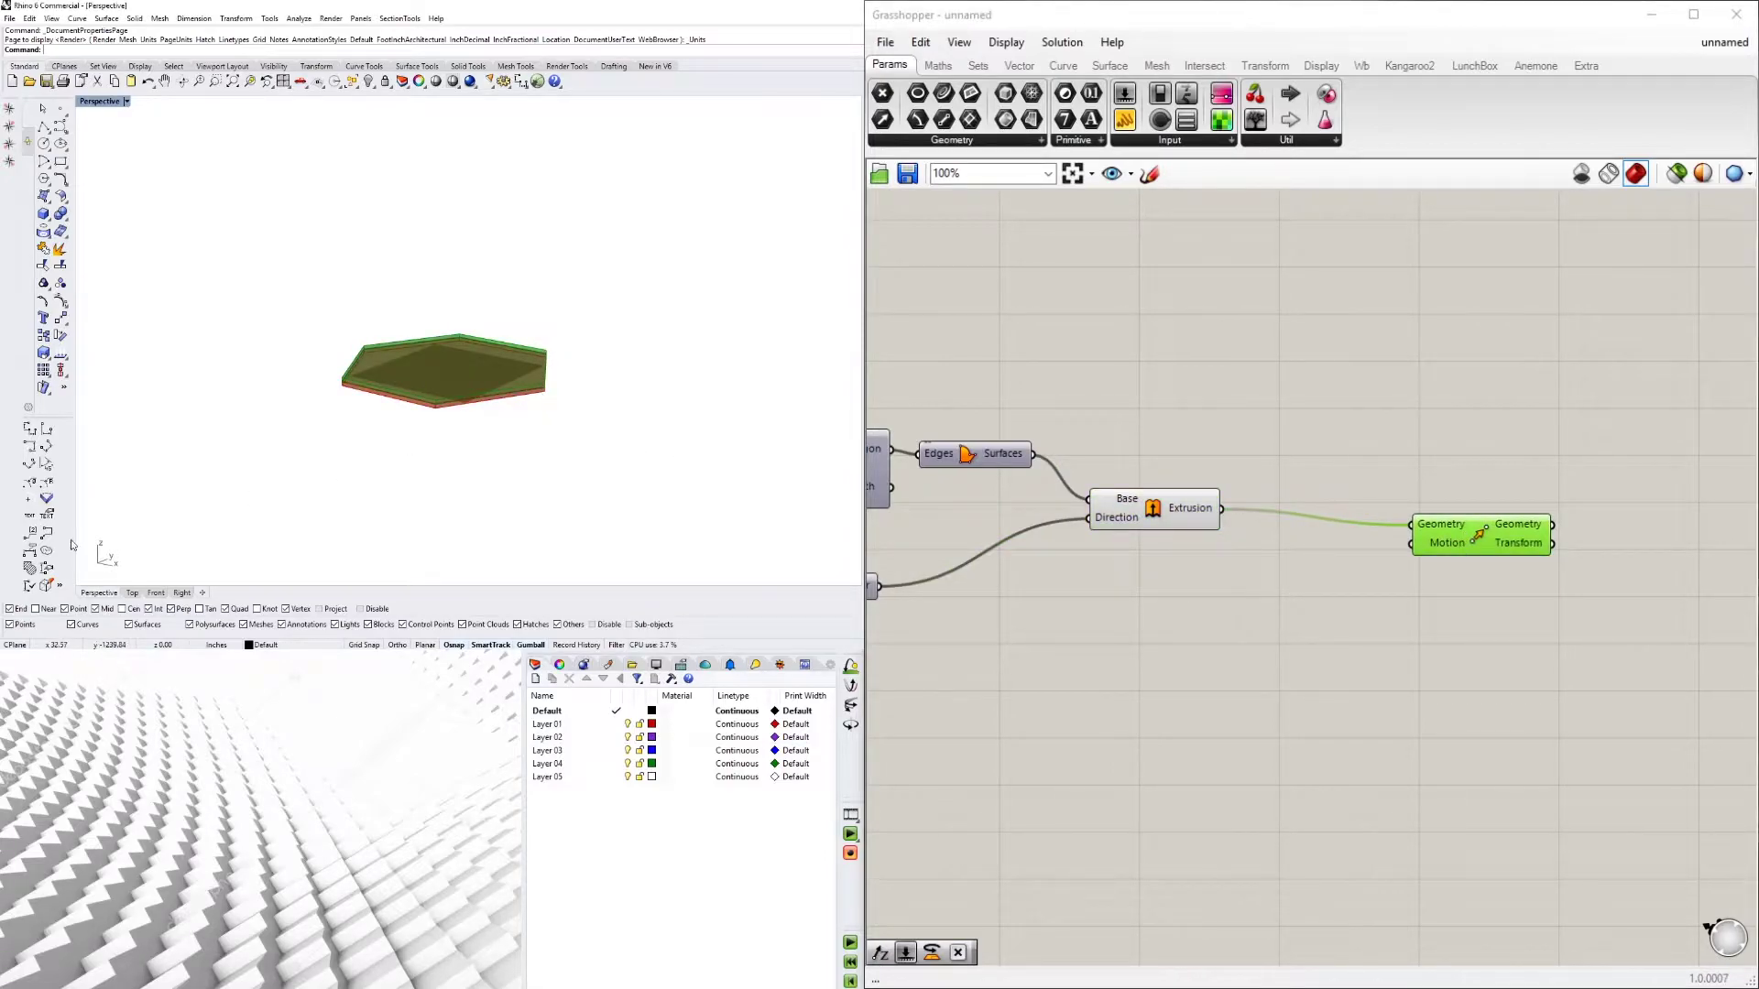
Add a Unit Z component before the Move component and connect its unit vector to the Motion input
double_click(1318, 592)
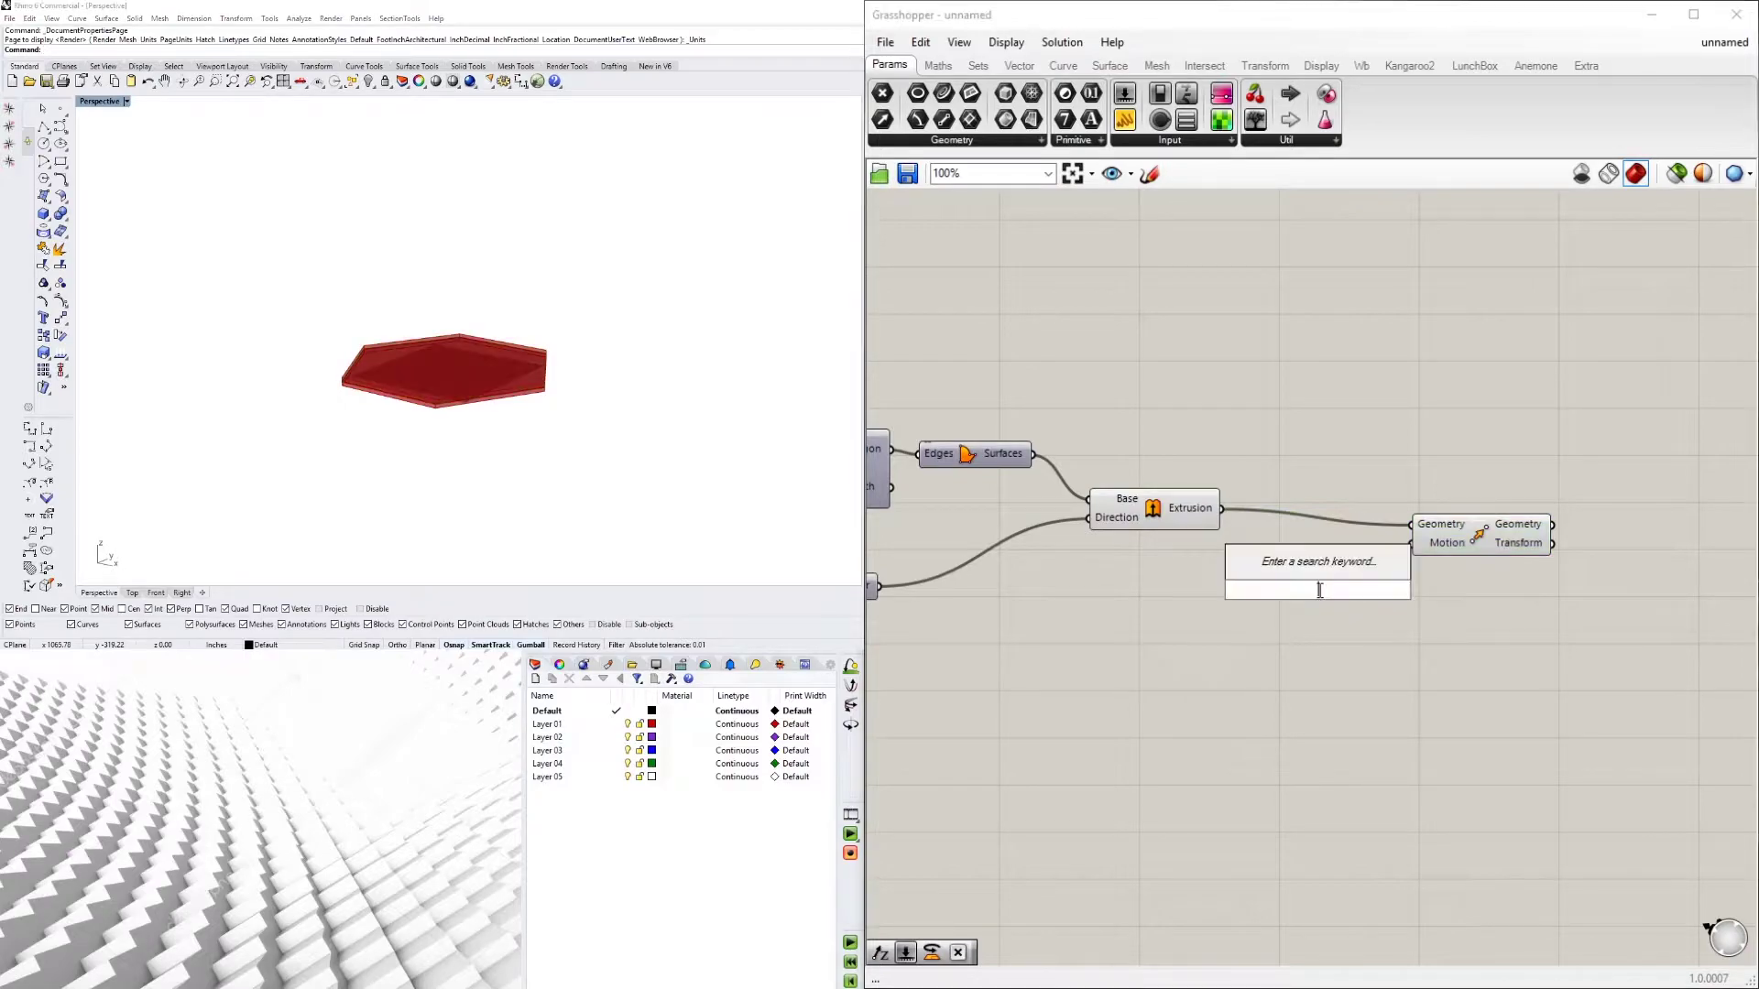
text(z)
click(1308, 575)
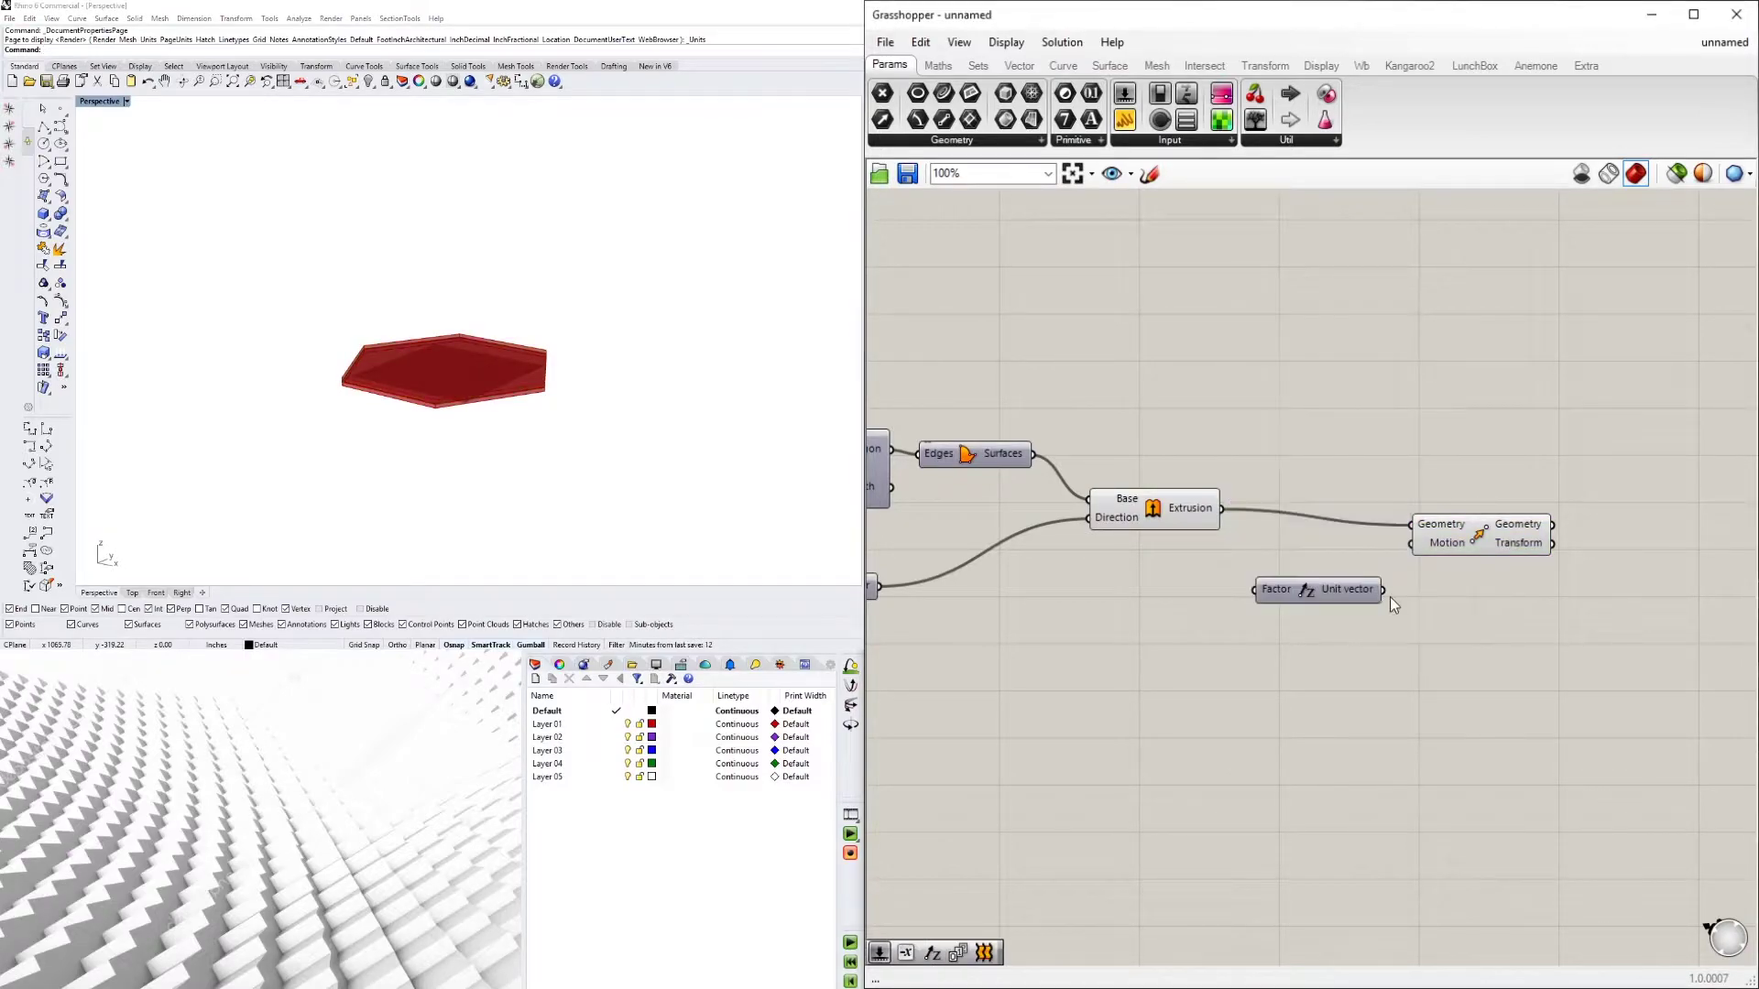
drag(1384, 592, 1442, 541)
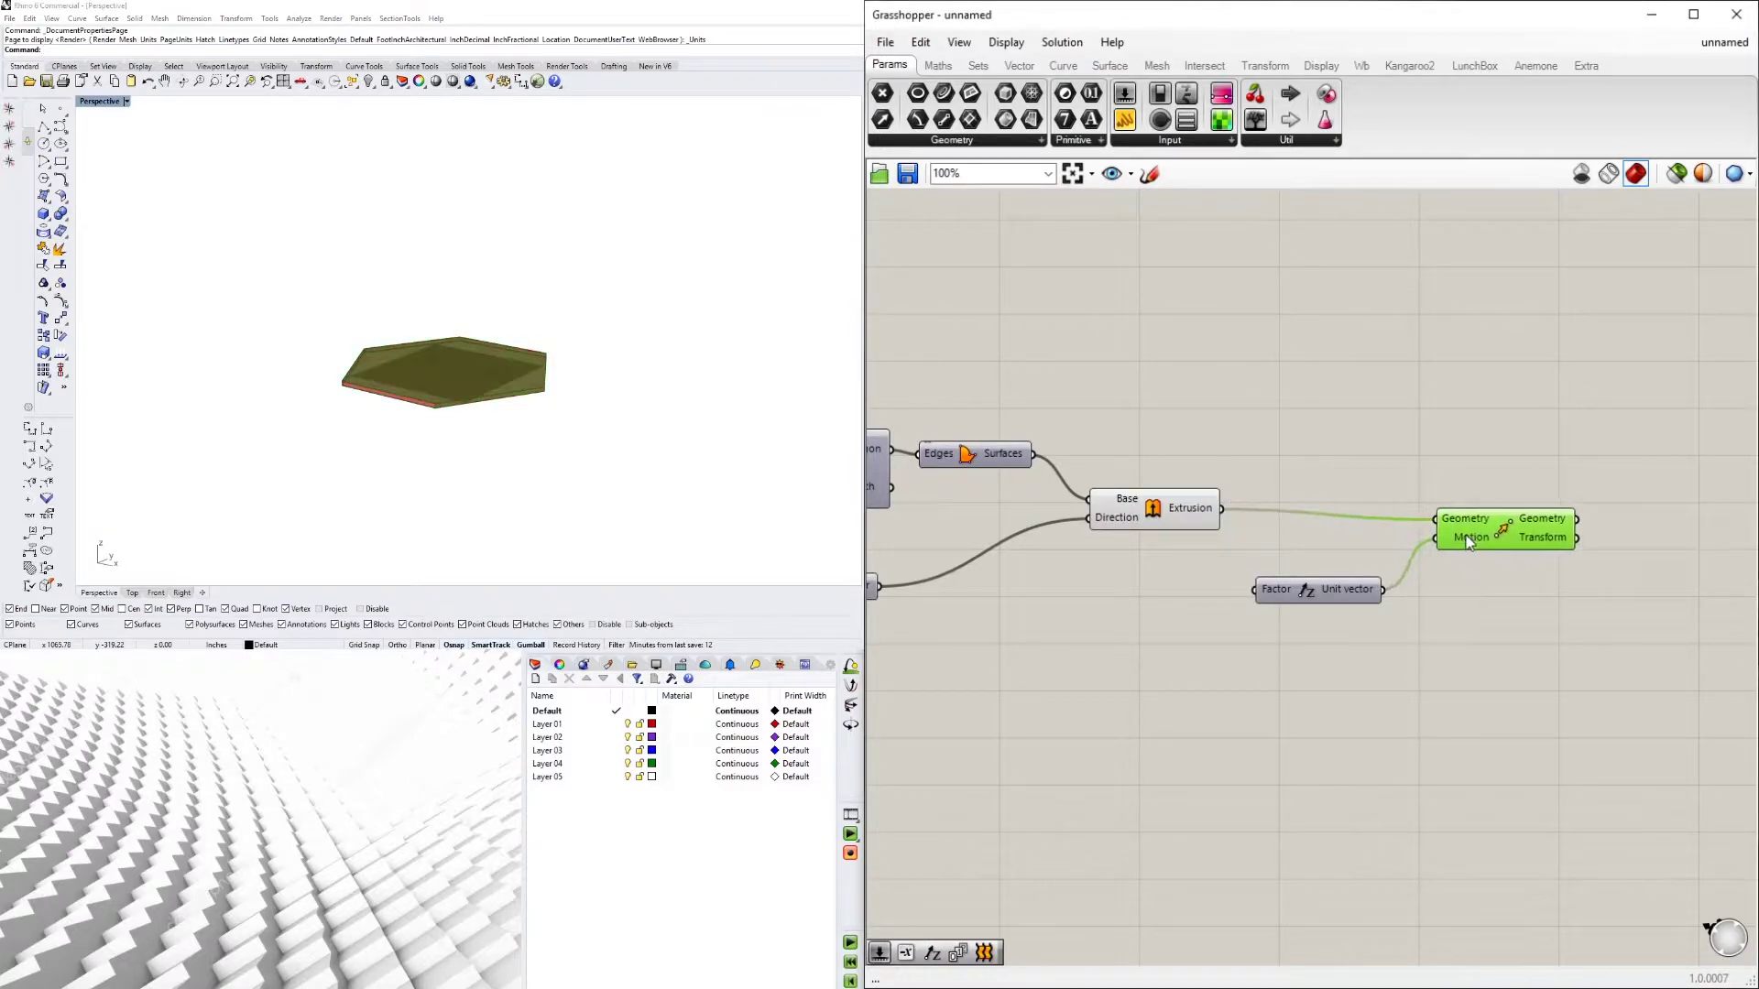
Duplicate the BUILDING SIZE slider with its Multiplication component and place the copy beside the Unit Z that drives Move
right_drag(1253, 658, 1318, 640)
right_drag(1018, 631, 1513, 609)
right_drag(1323, 597, 1246, 642)
scroll(1155, 464, down, 1)
click(1154, 413)
drag(1156, 419, 1074, 452)
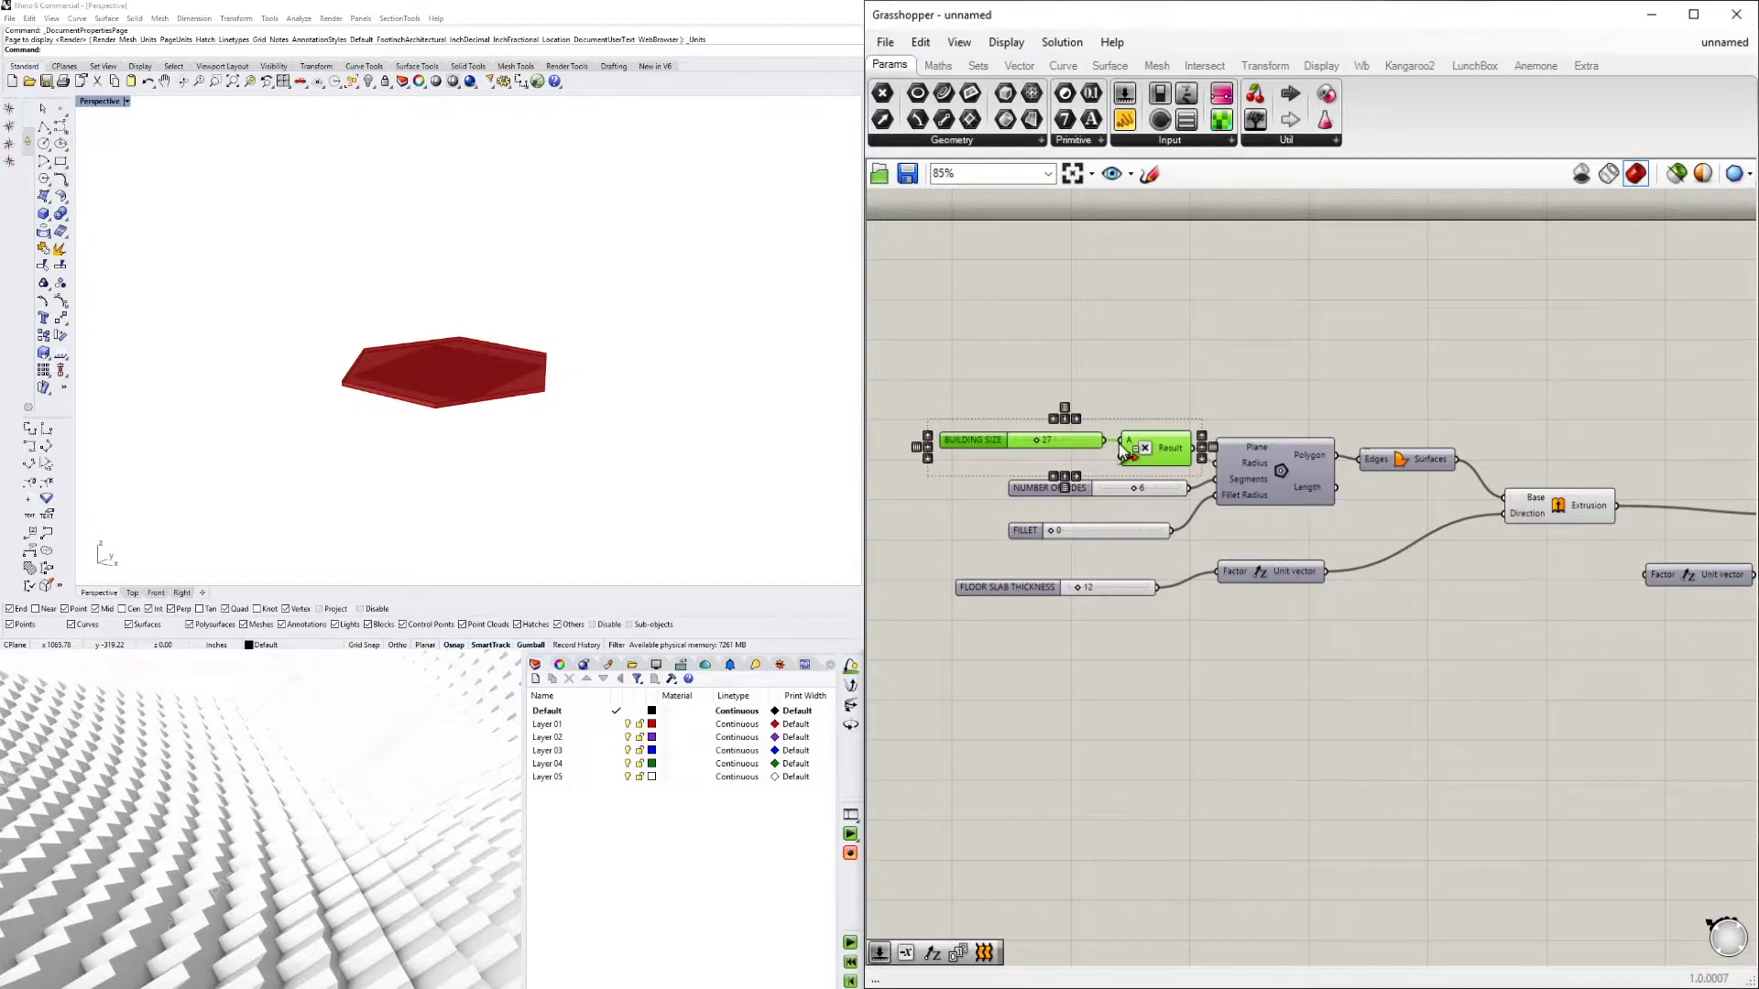
key(ctrl+c)
key(ctrl+v)
drag(1190, 465, 1585, 619)
Connect the copied Multiplication's Result to the Factor of Move's Unit Z and set the copied slider to 15
scroll(1585, 619, up, 3)
right_drag(1585, 619, 1411, 609)
click(1442, 612)
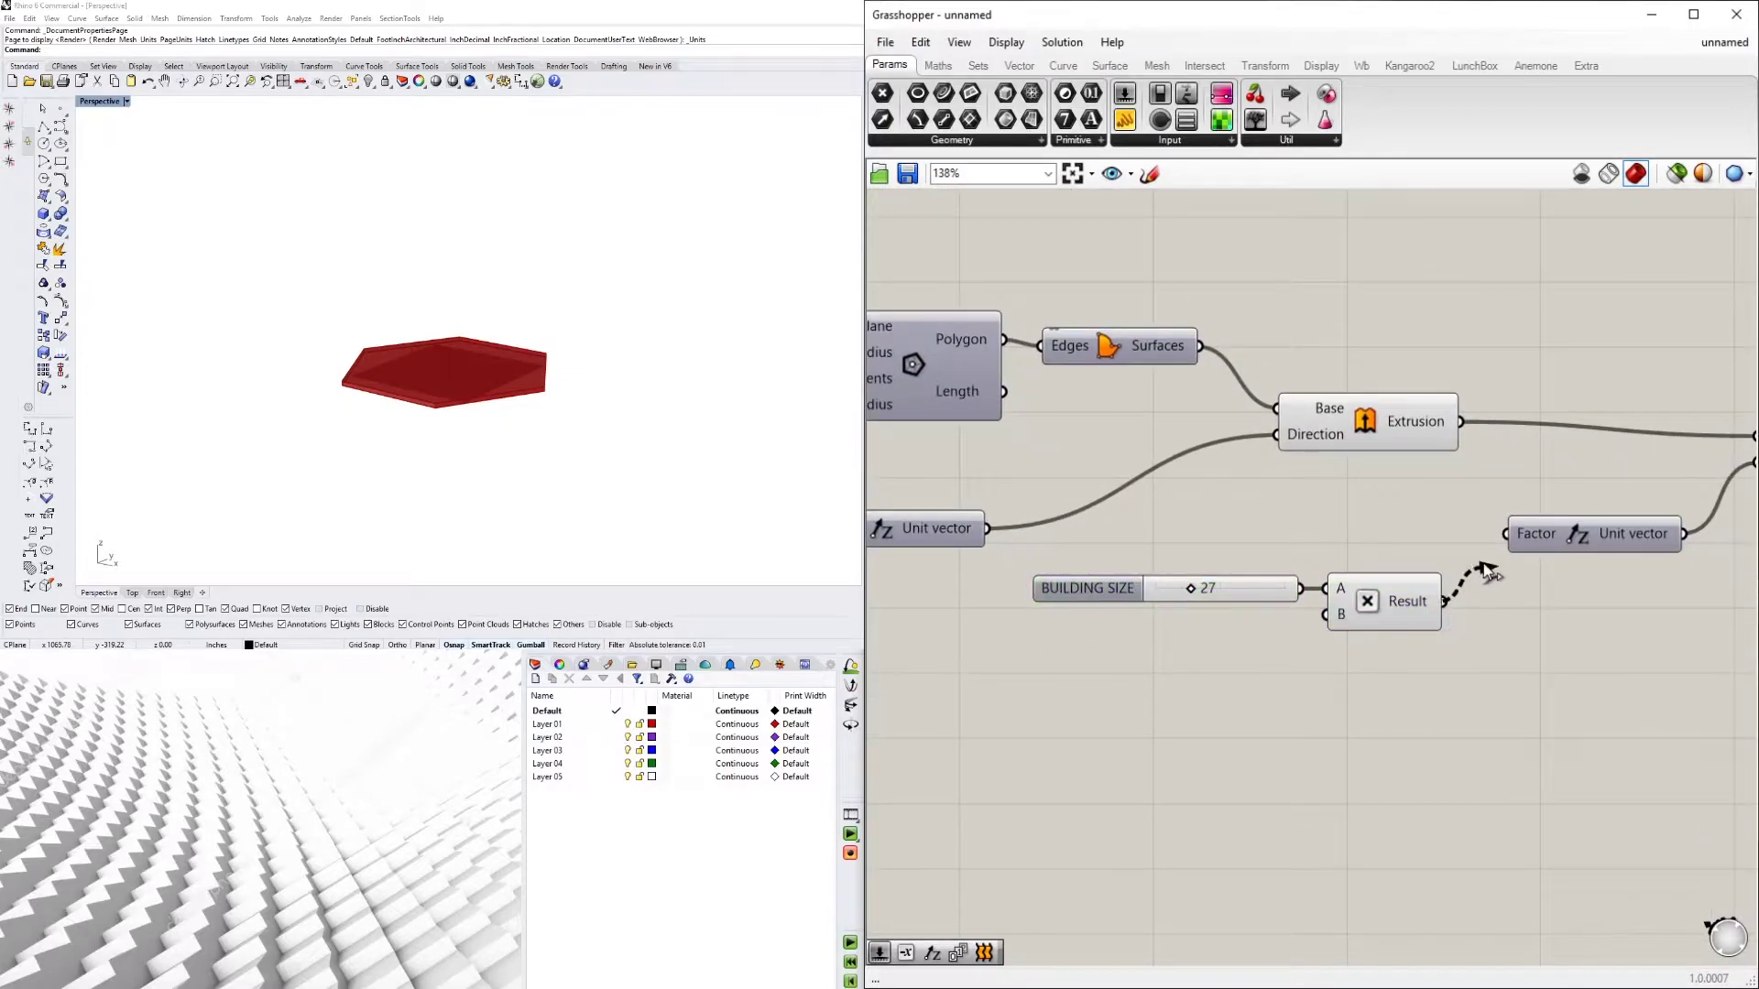
drag(1489, 570, 1493, 537)
scroll(1192, 588, up, 4)
drag(1191, 588, 1162, 587)
mouse_move(486, 424)
right_down()
mouse_move(519, 379)
mouse_move(499, 392)
right_up()
click(1272, 520)
Spread out the copied slider and Multiplication from Unit Z and Move to make room between them
scroll(1578, 641, down, 3)
right_drag(1579, 642, 1192, 675)
scroll(1193, 676, down, 3)
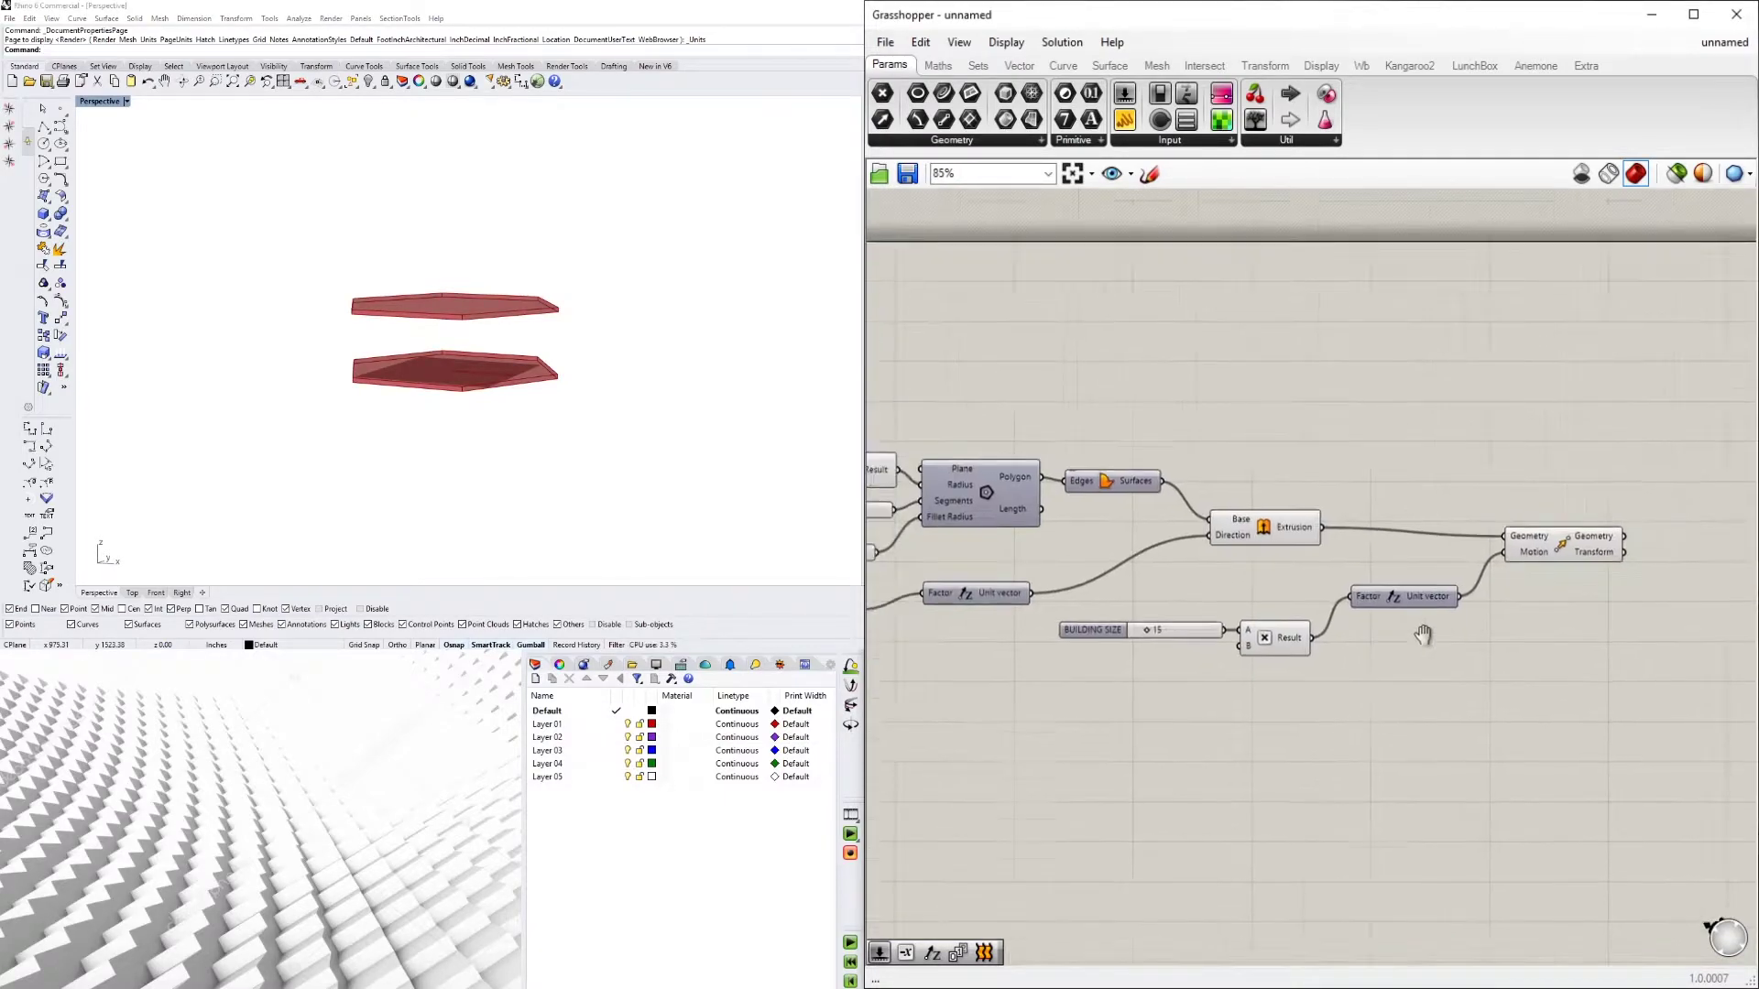
drag(1421, 704, 1235, 660)
click(1264, 690)
drag(1542, 589, 1571, 574)
click(1688, 533)
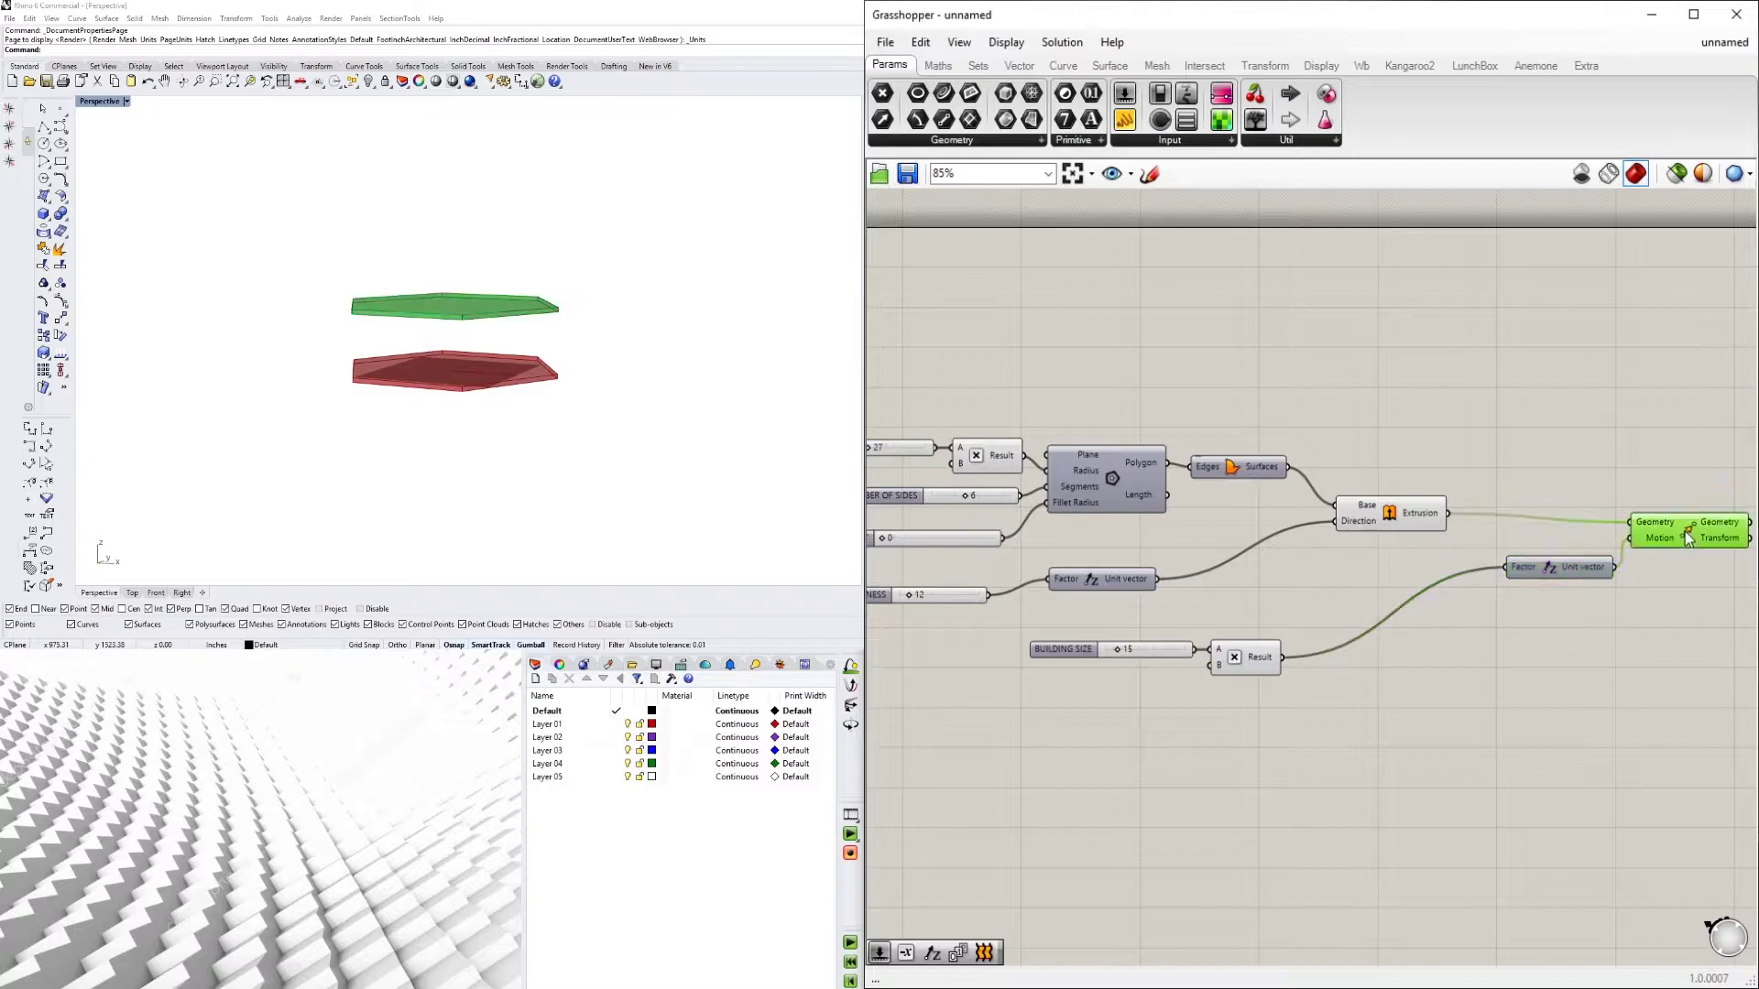
Add a Series component after the copied Multiplication and connect the Result to its Step input
right_drag(487, 375, 485, 432)
scroll(496, 374, down, 7)
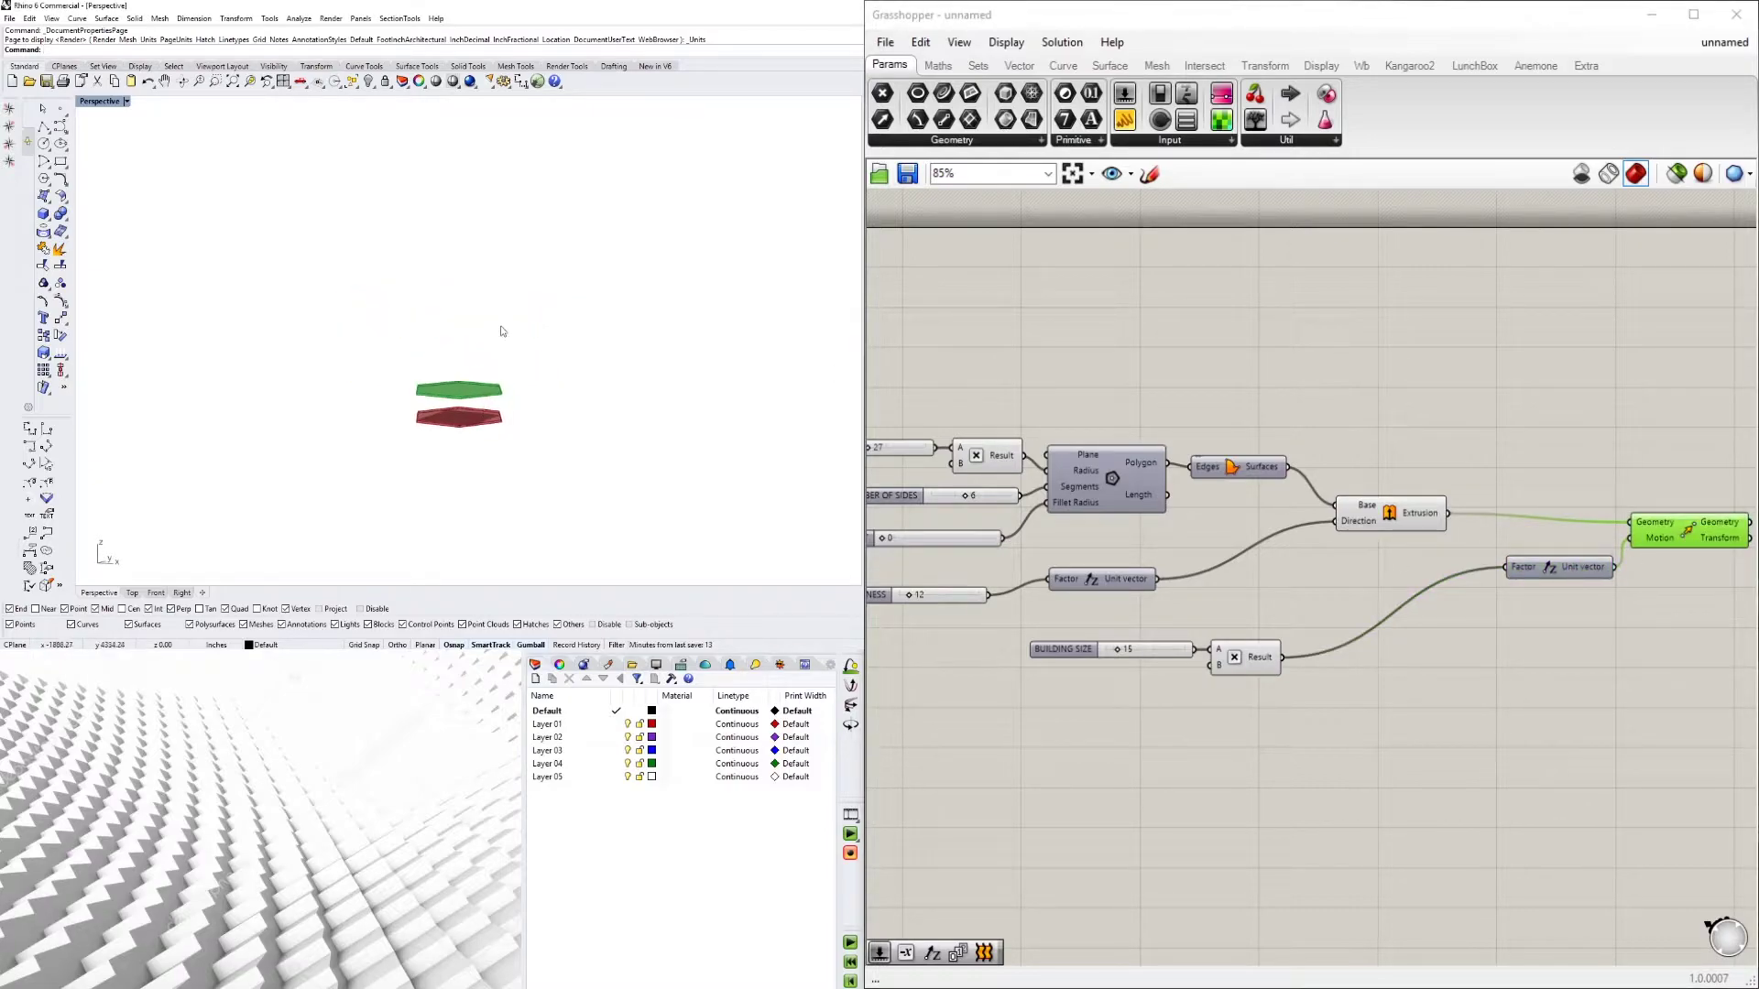
right_drag(1545, 650, 1403, 648)
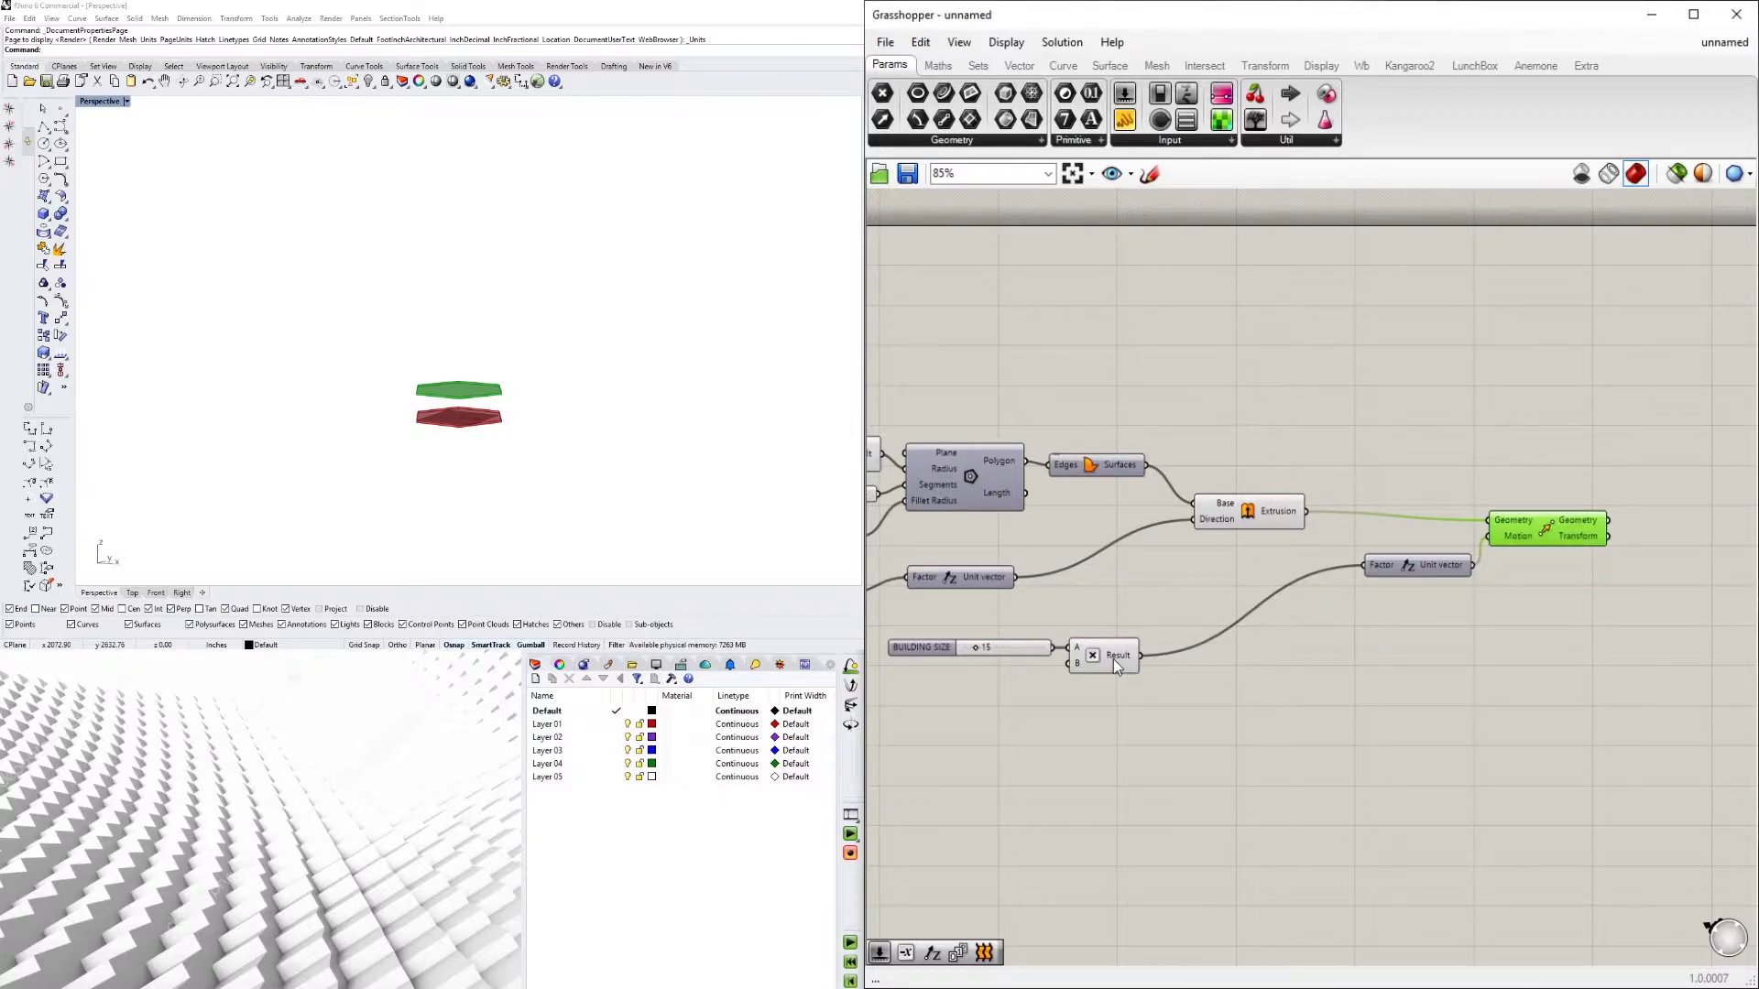
mouse_move(1135, 658)
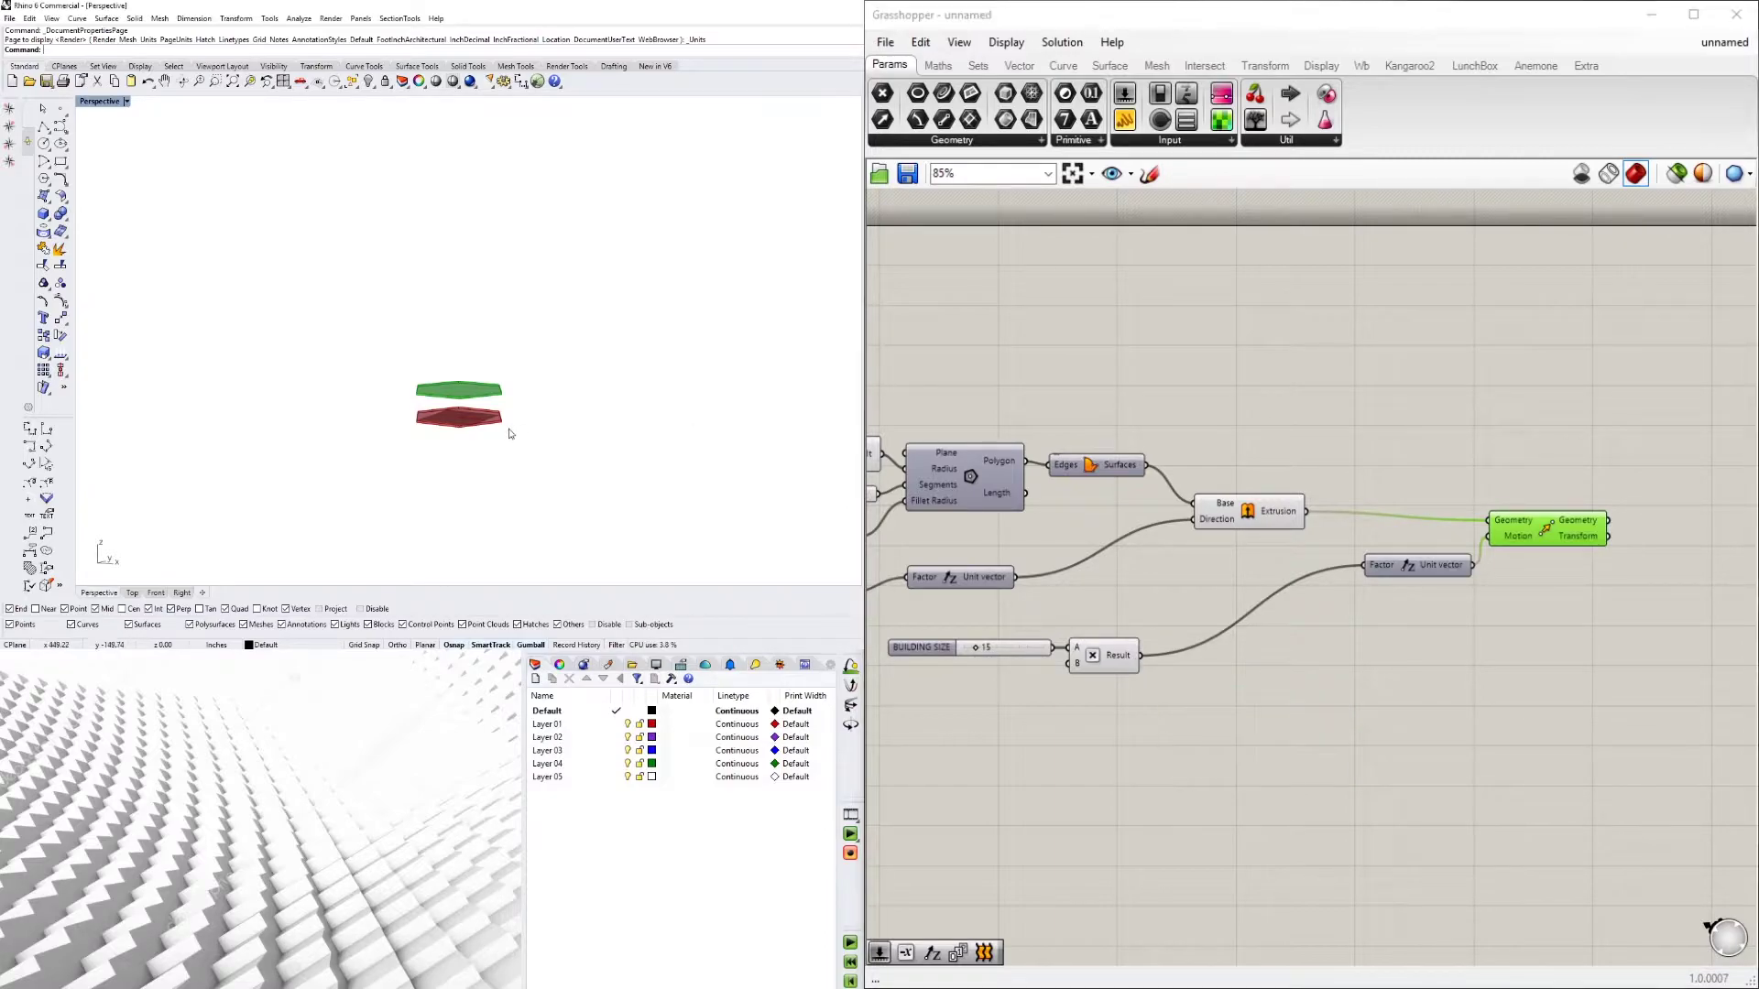
scroll(513, 429, down, 4)
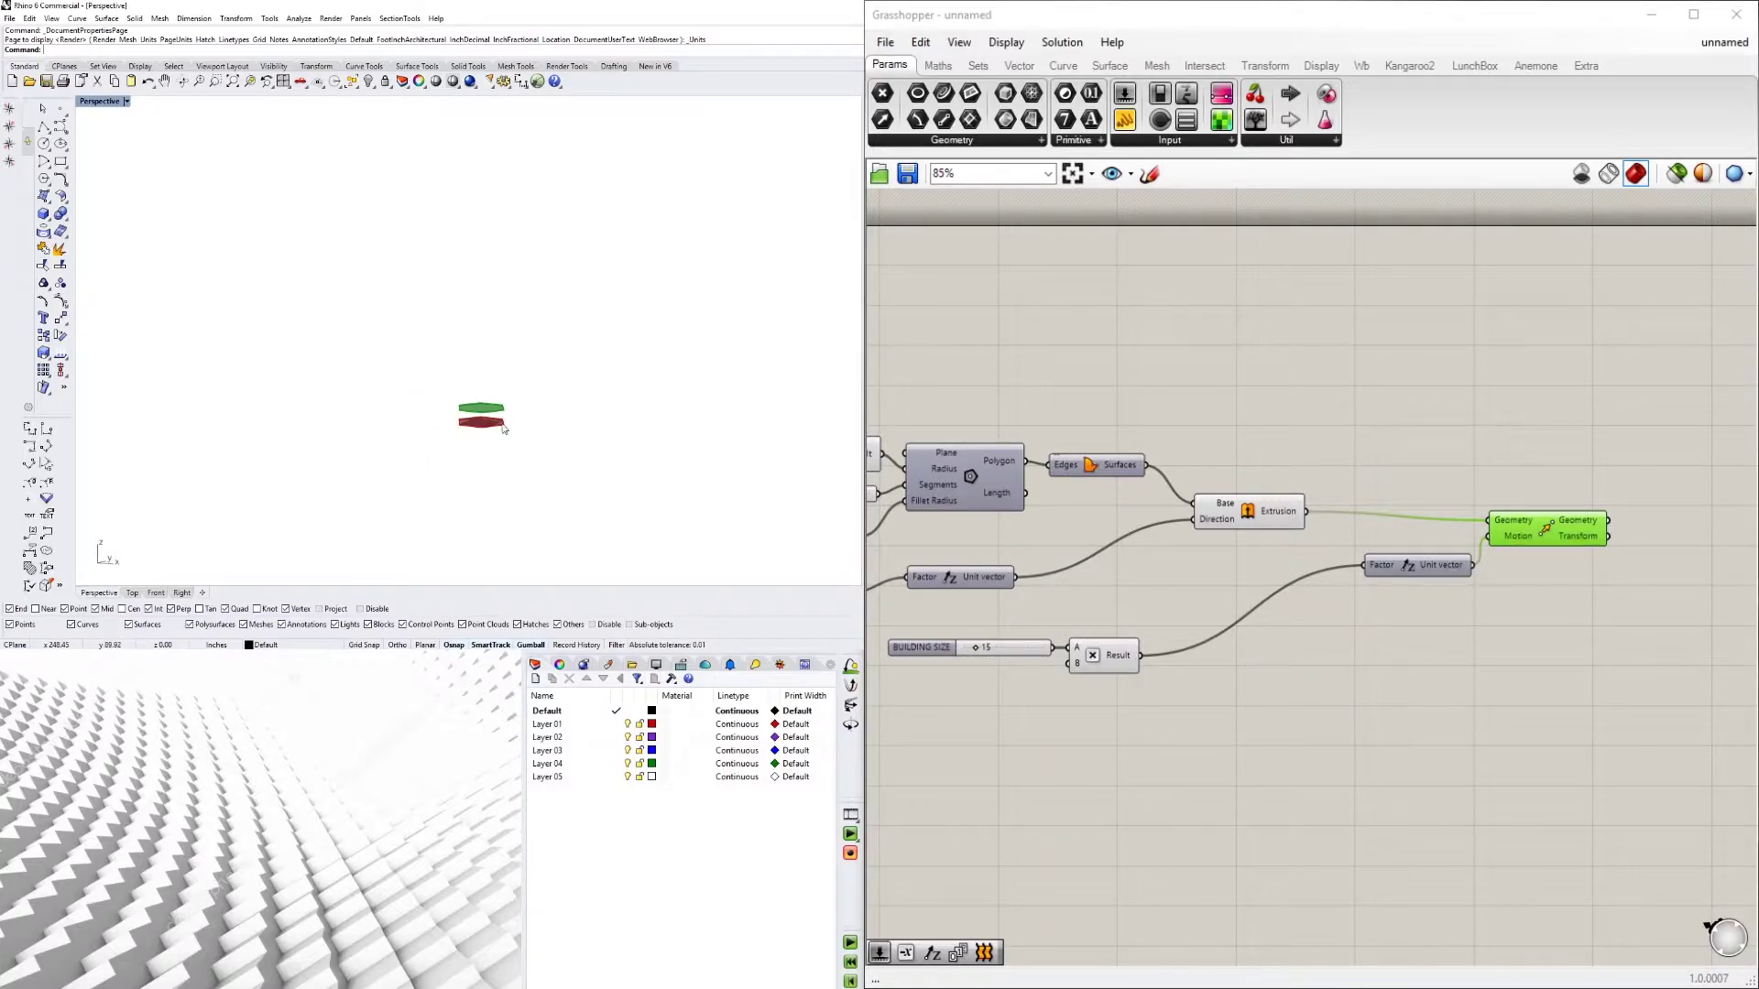
double_click(1281, 672)
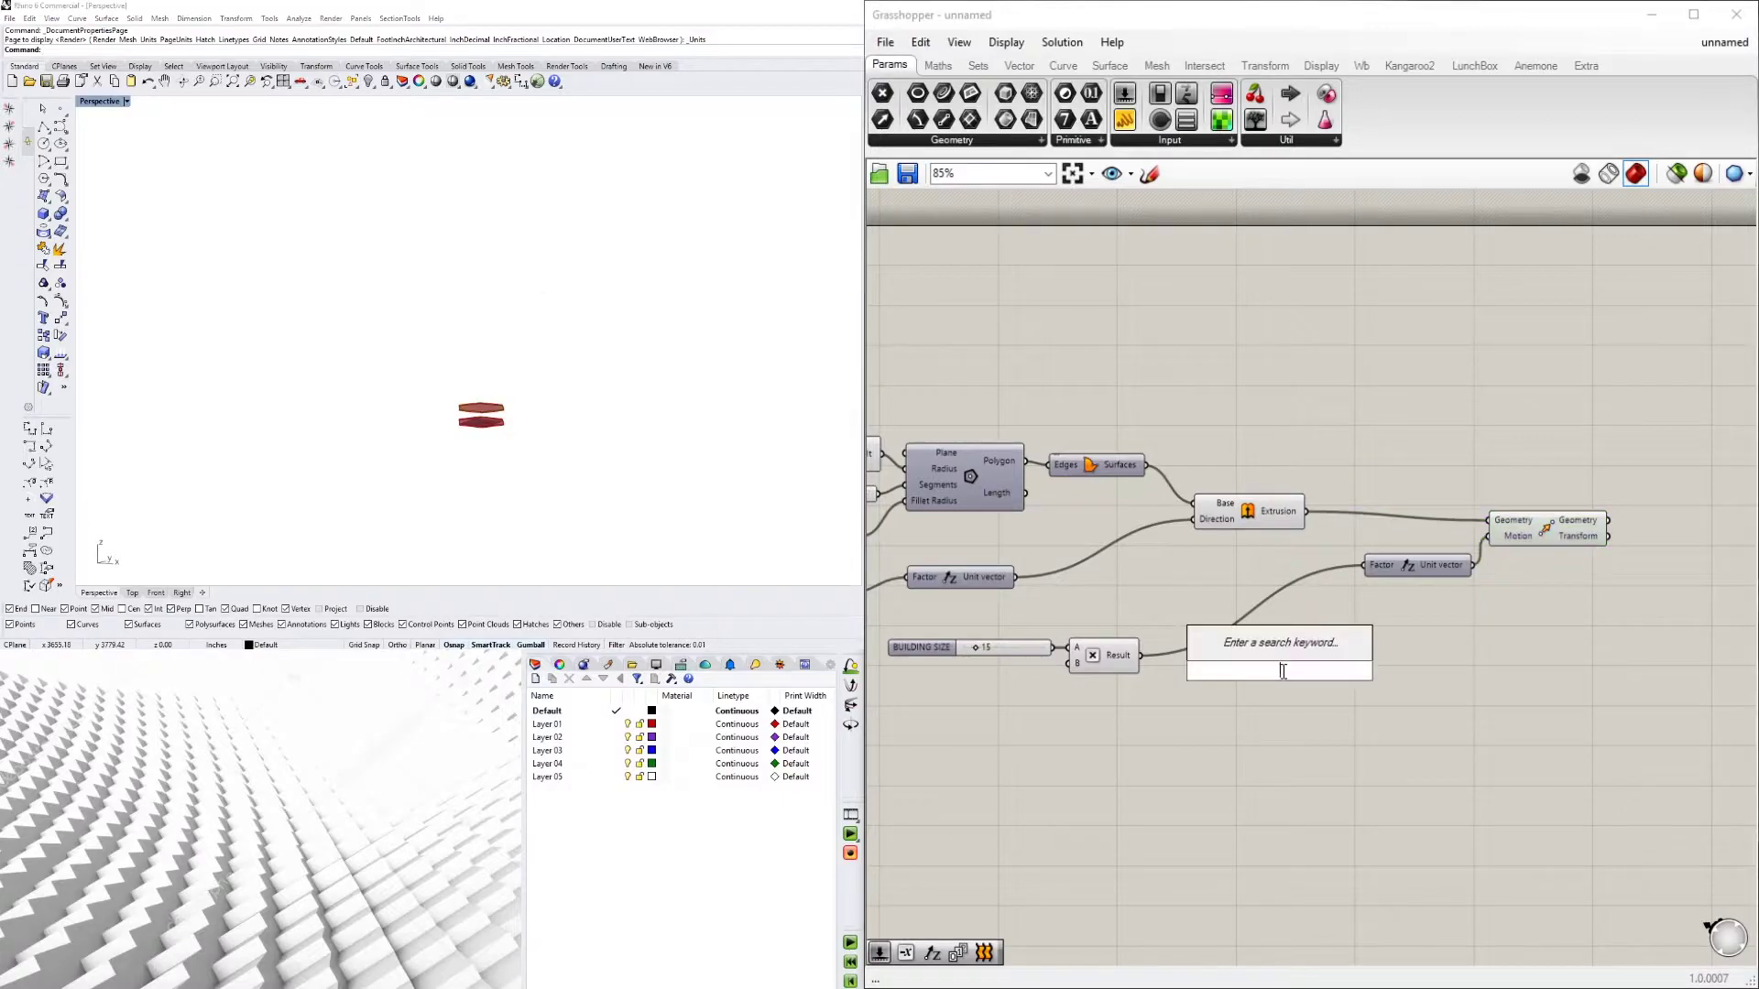
text(series)
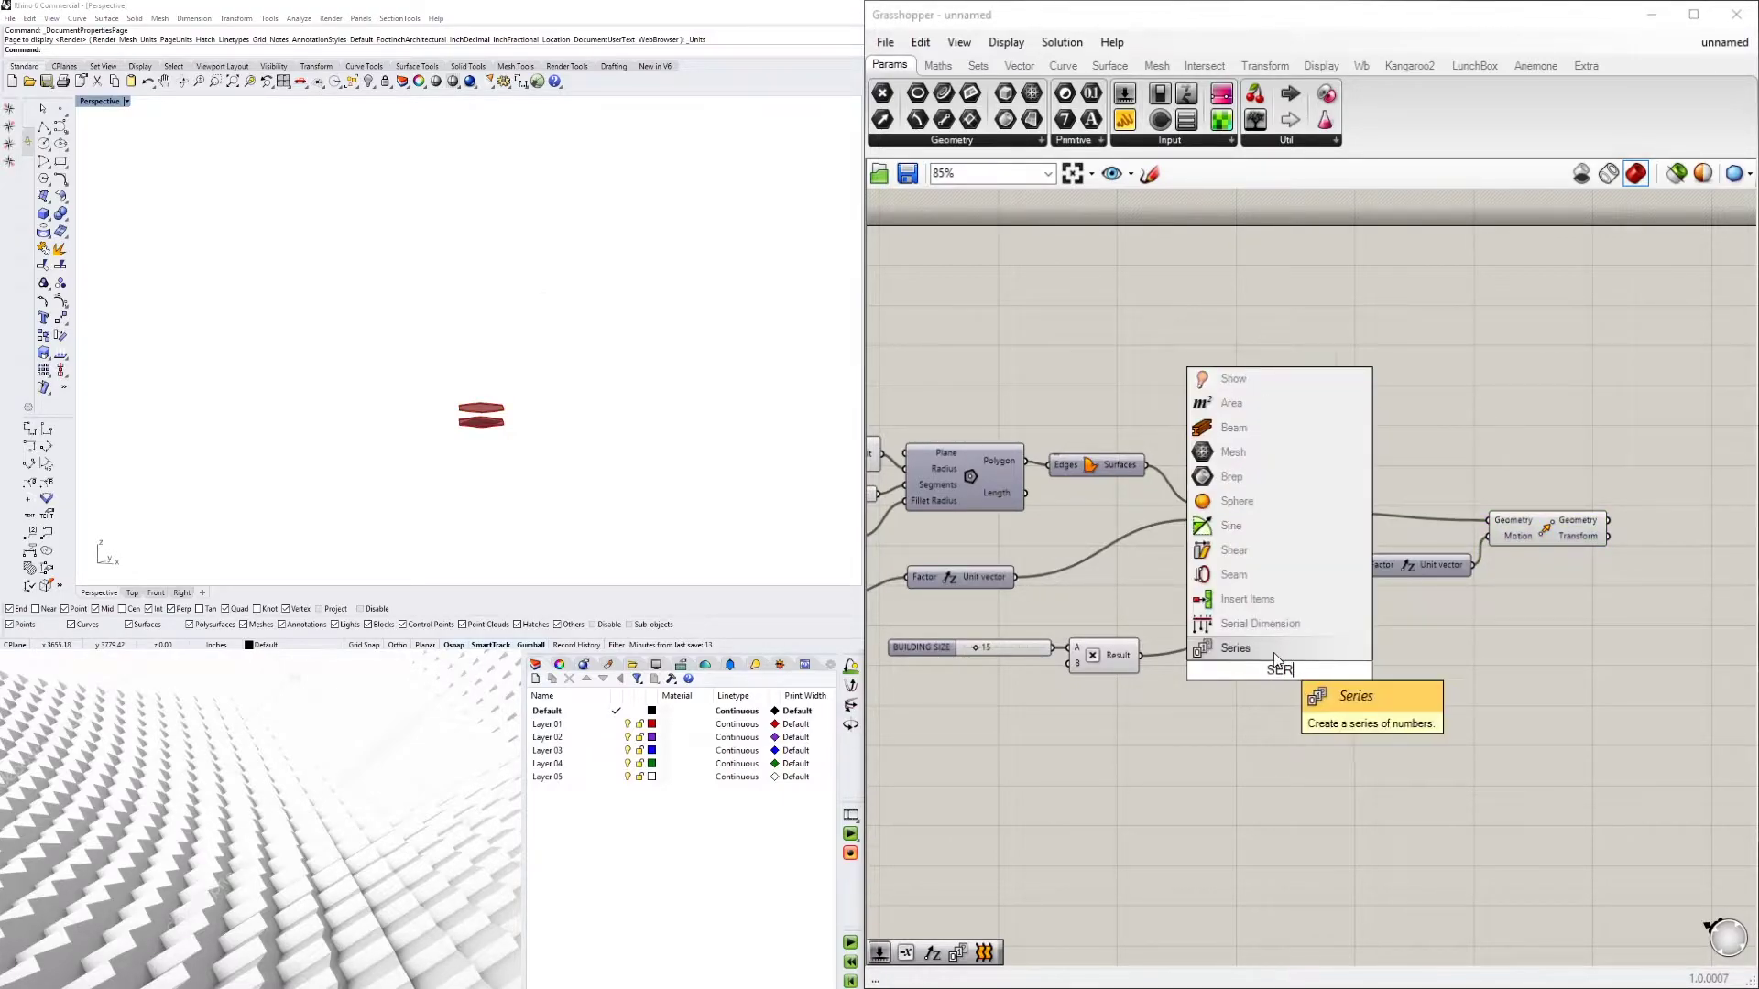
click(1274, 652)
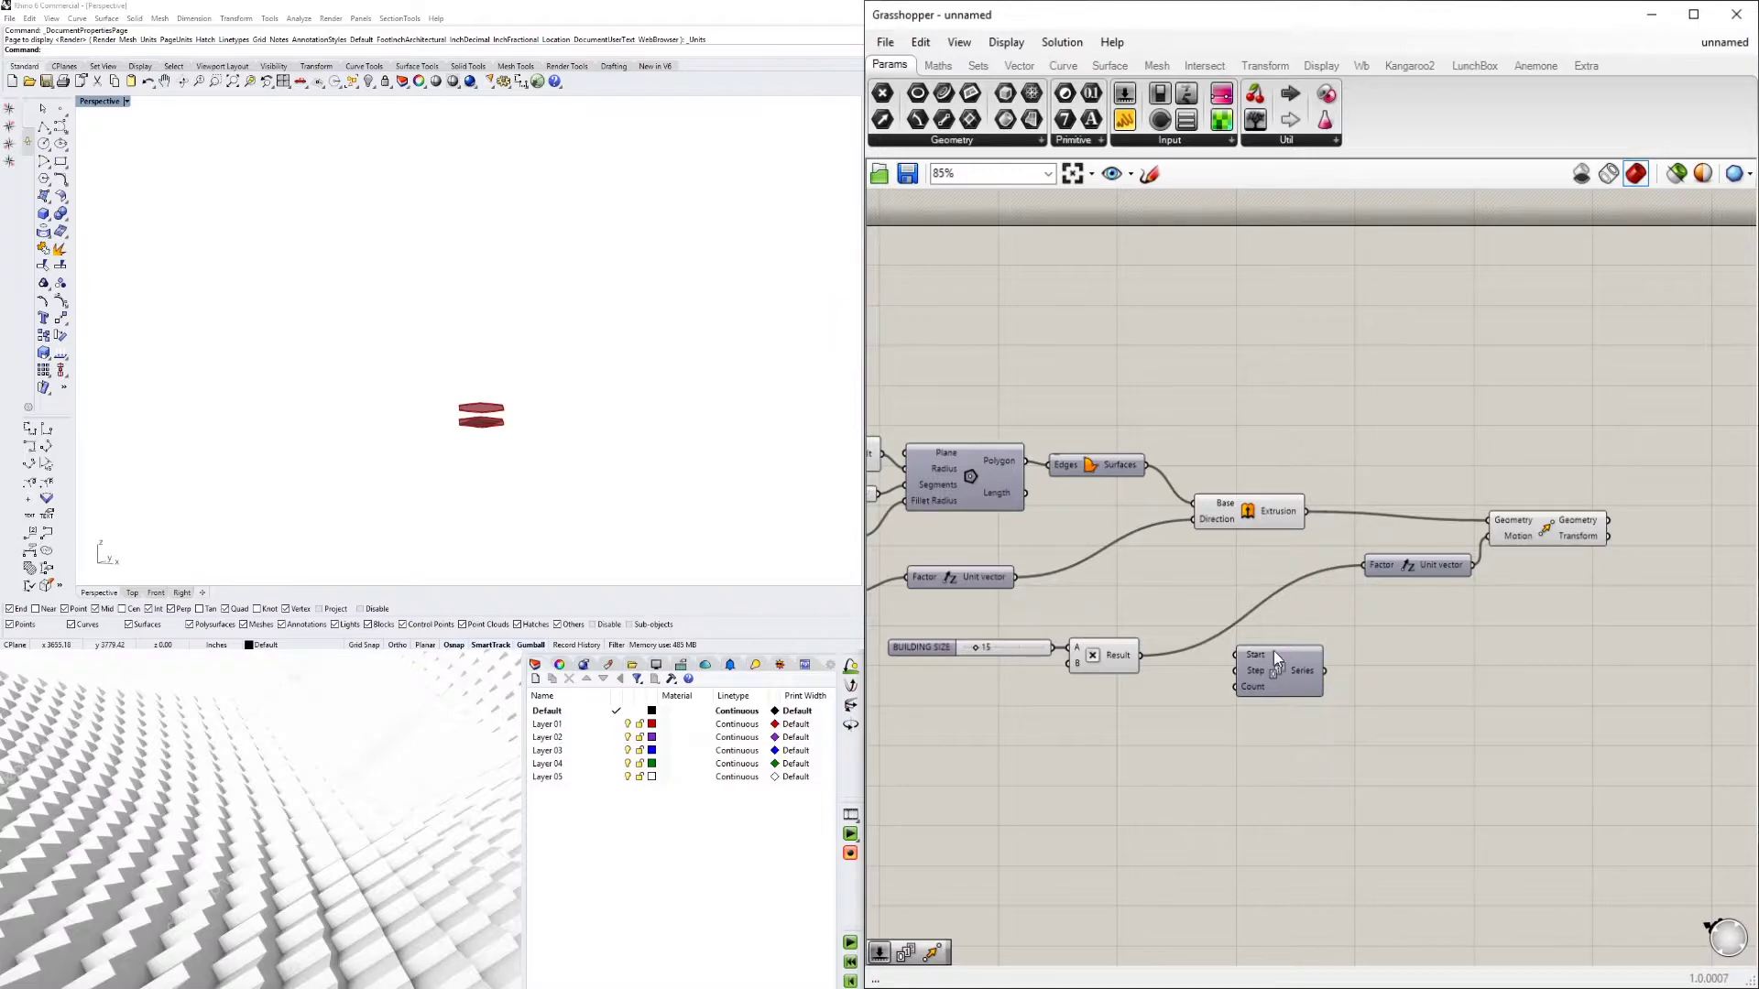
drag(1273, 654, 1262, 636)
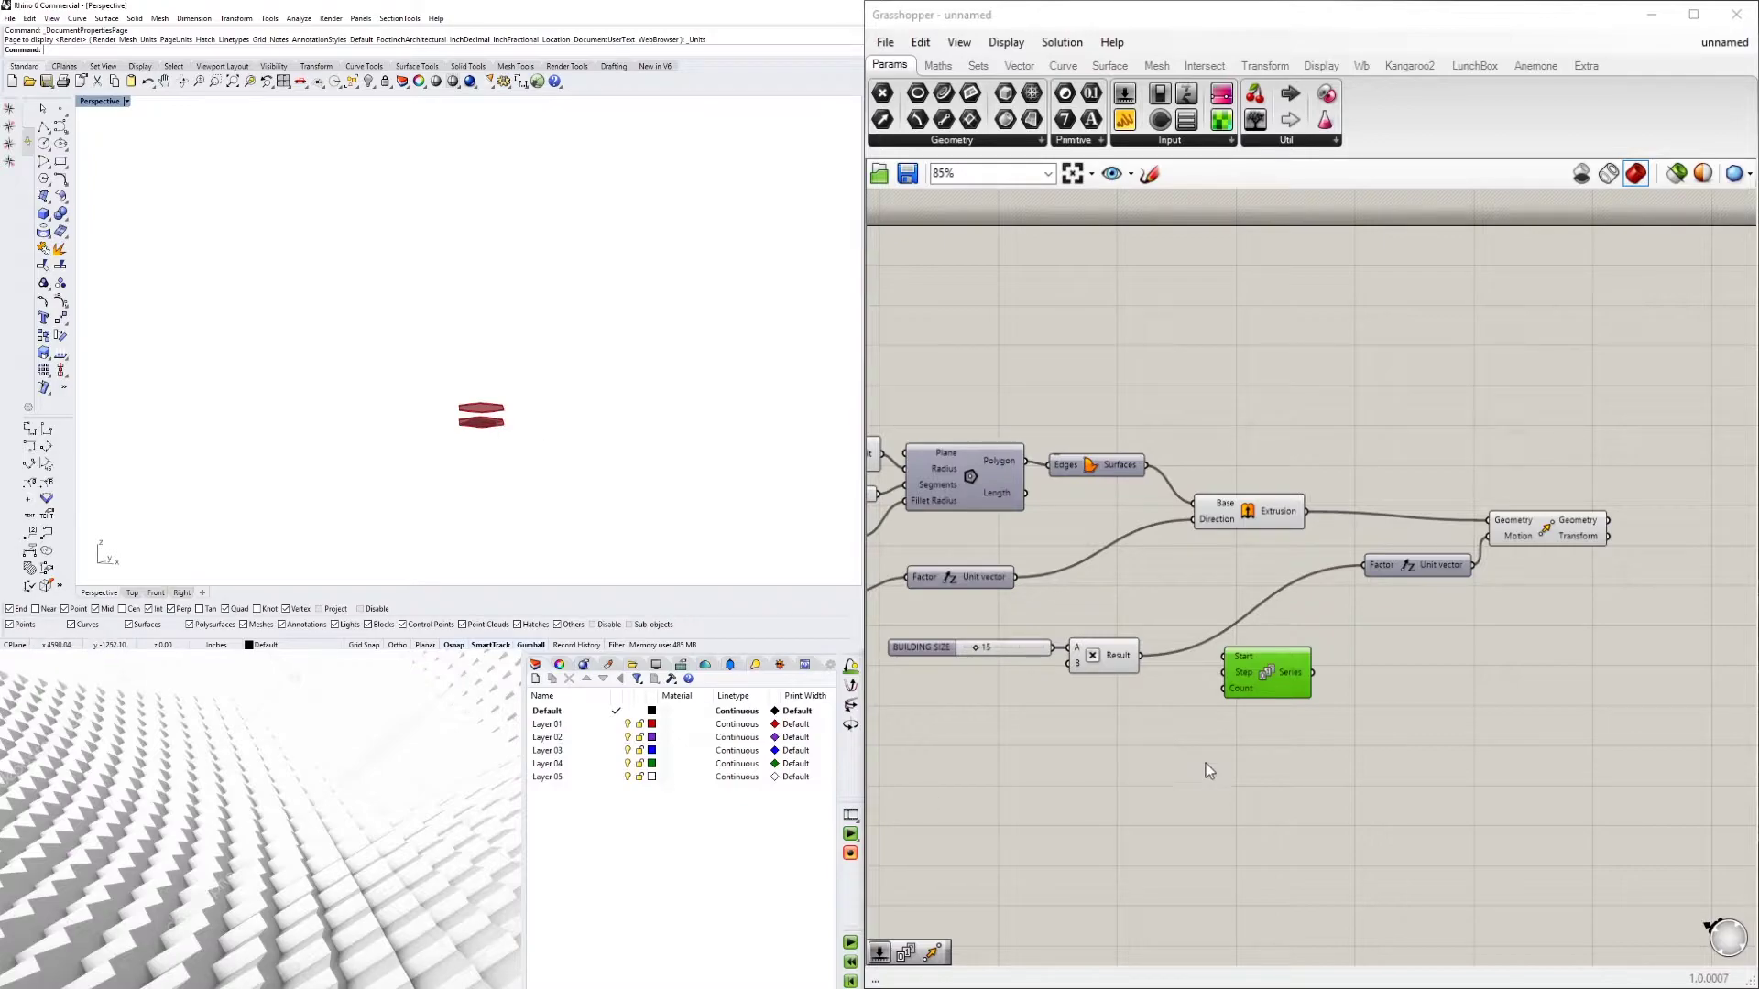
scroll(1153, 691, up, 3)
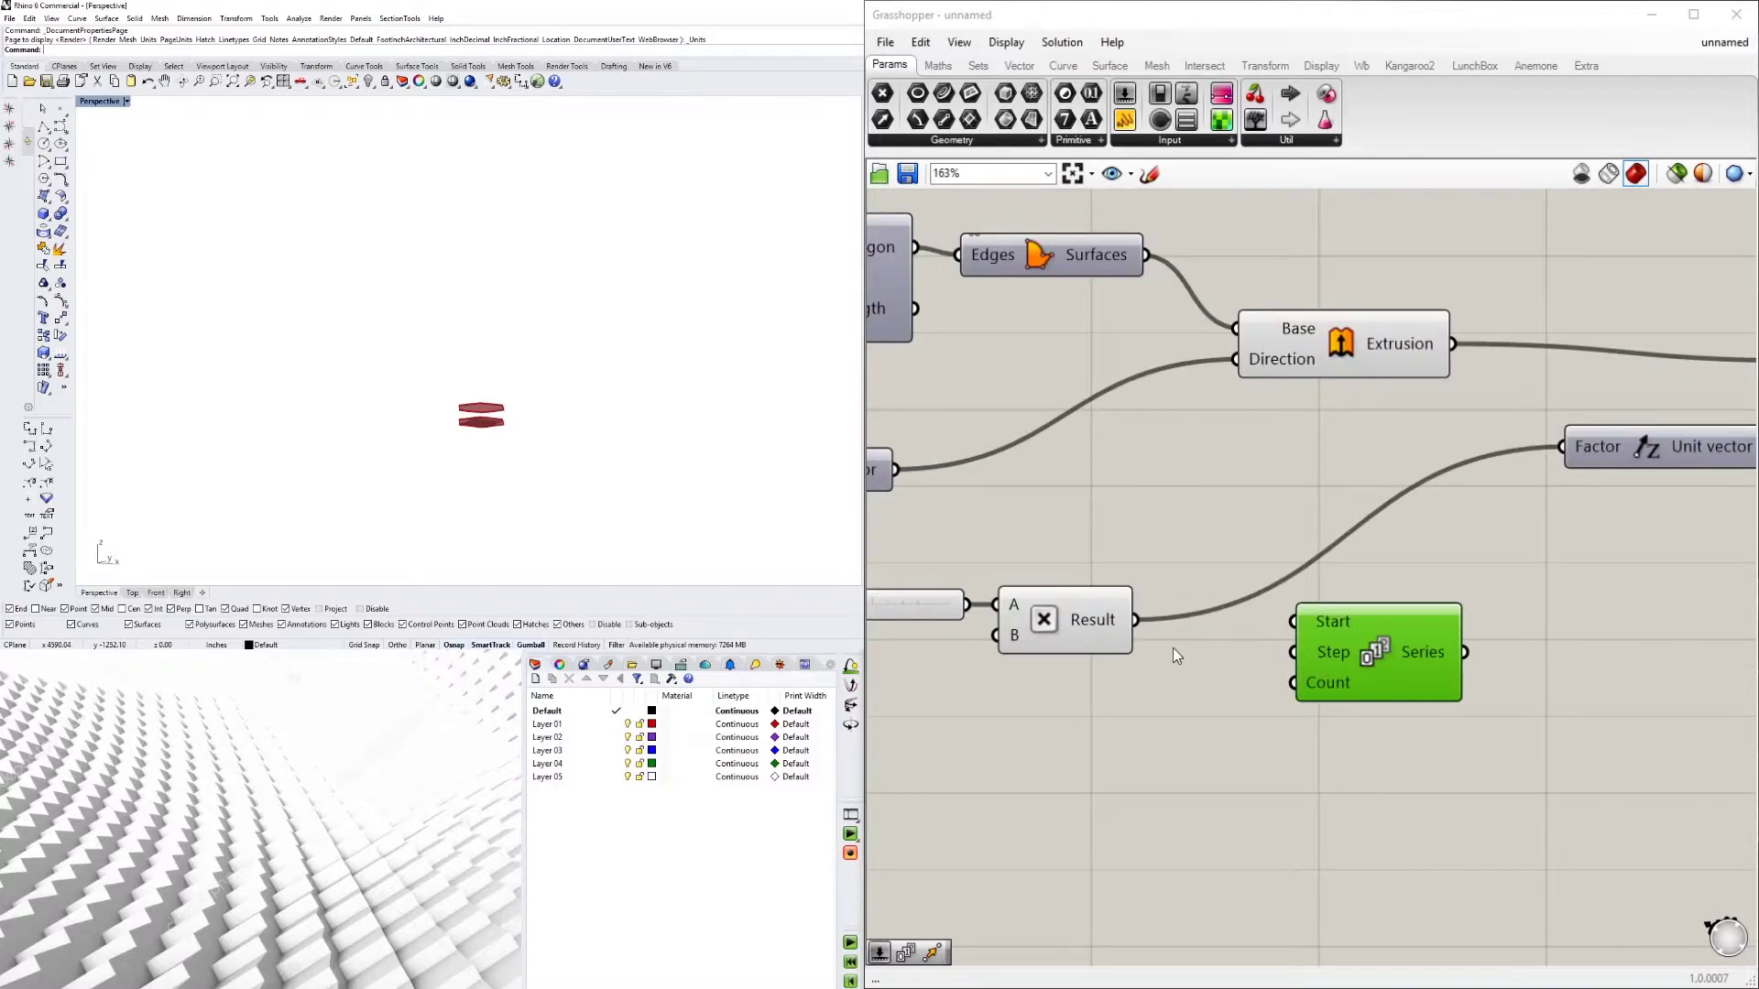
drag(1136, 620, 1334, 679)
mouse_move(1316, 703)
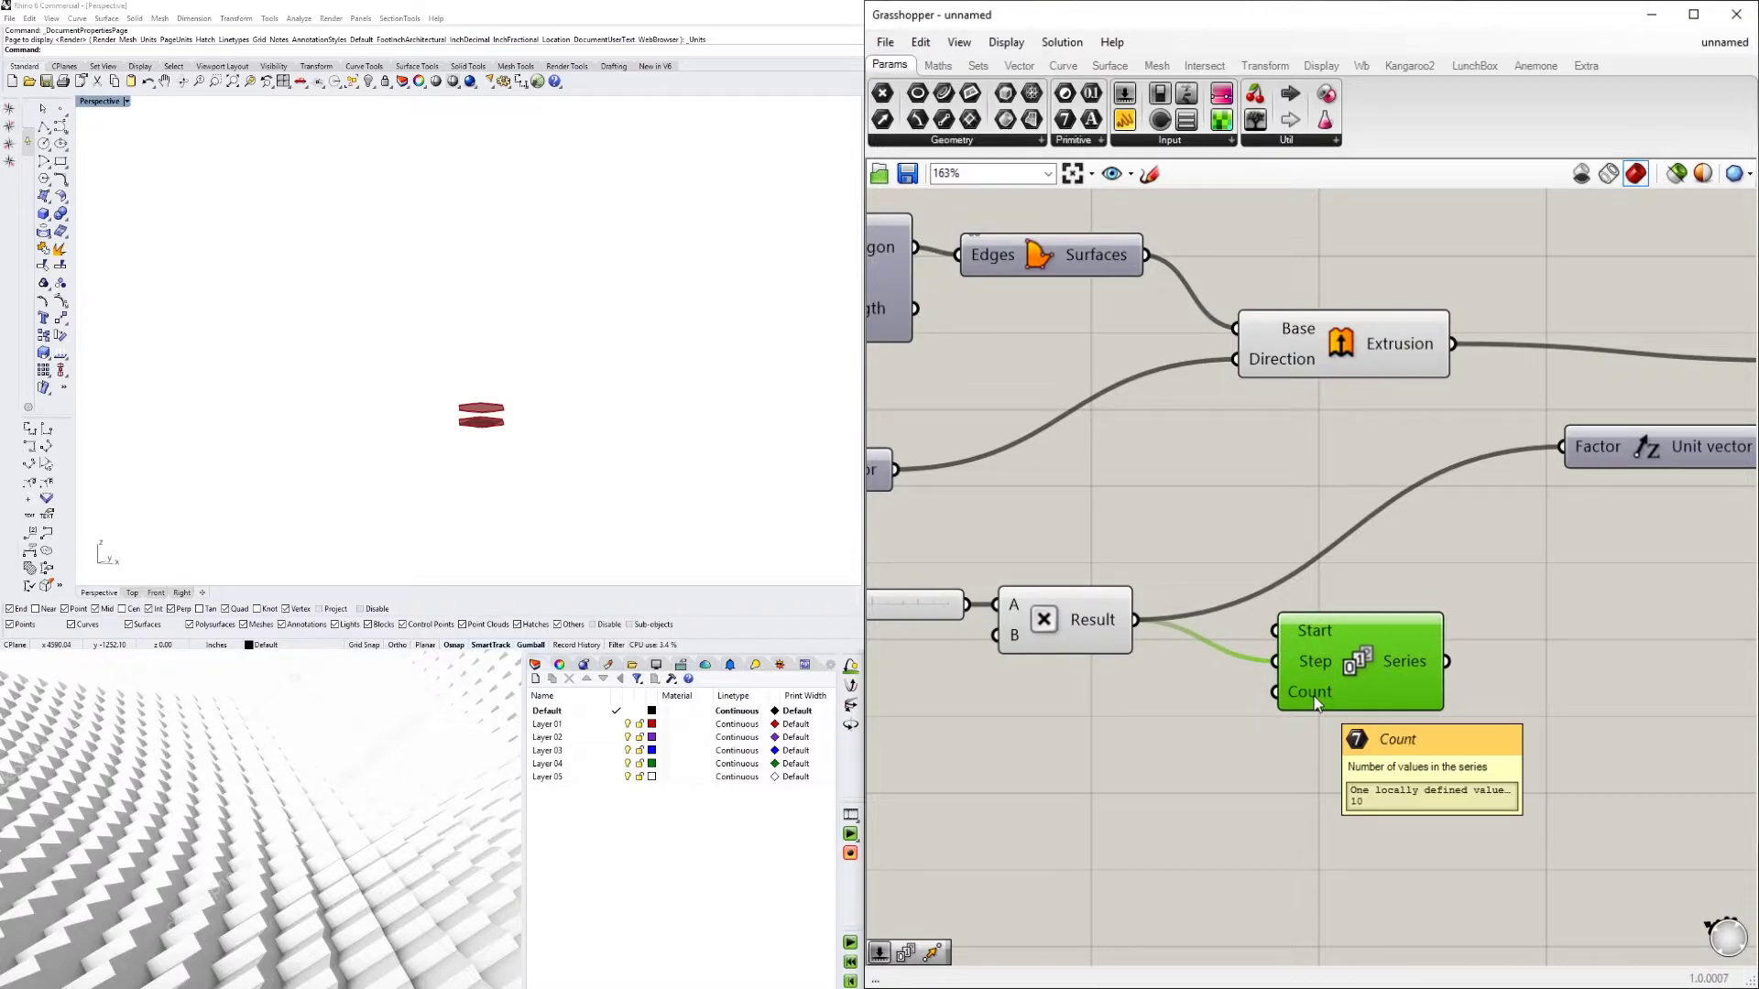
Create a number slider with value 5 below the copied Multiplication and connect it to the Series Count input
right_drag(1079, 751, 1268, 736)
double_click(1244, 739)
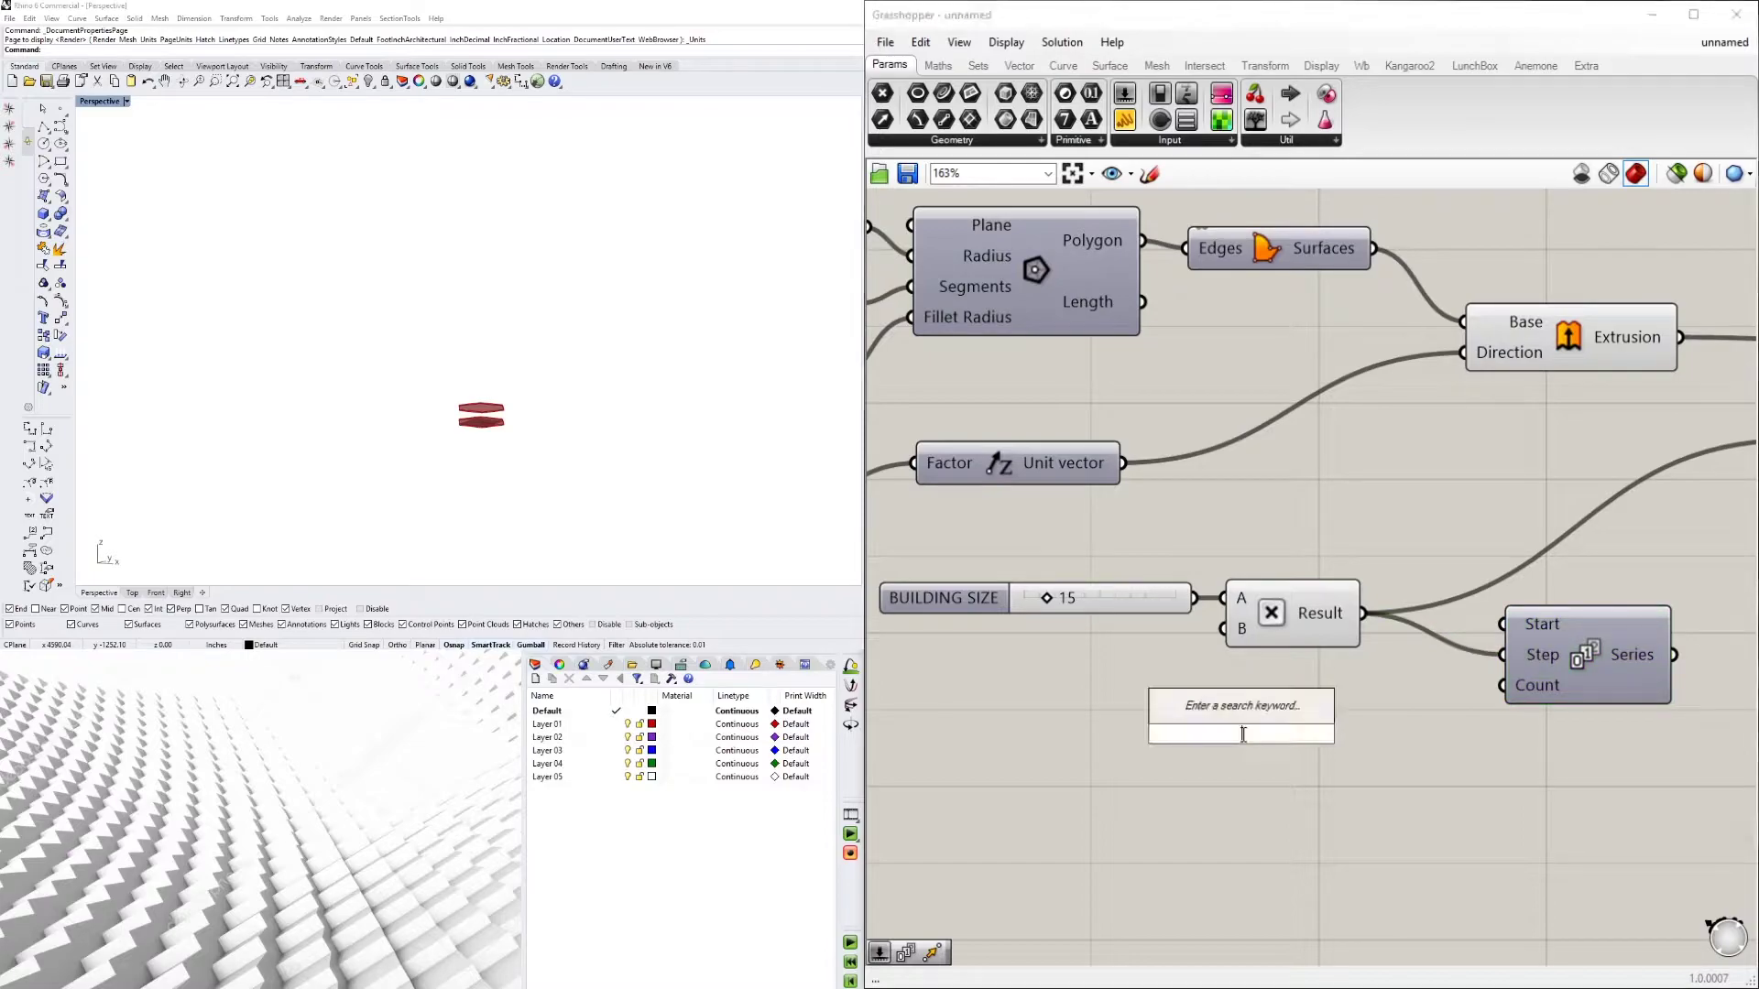
text(5)
key(Return)
drag(1389, 740, 1490, 709)
mouse_move(1541, 691)
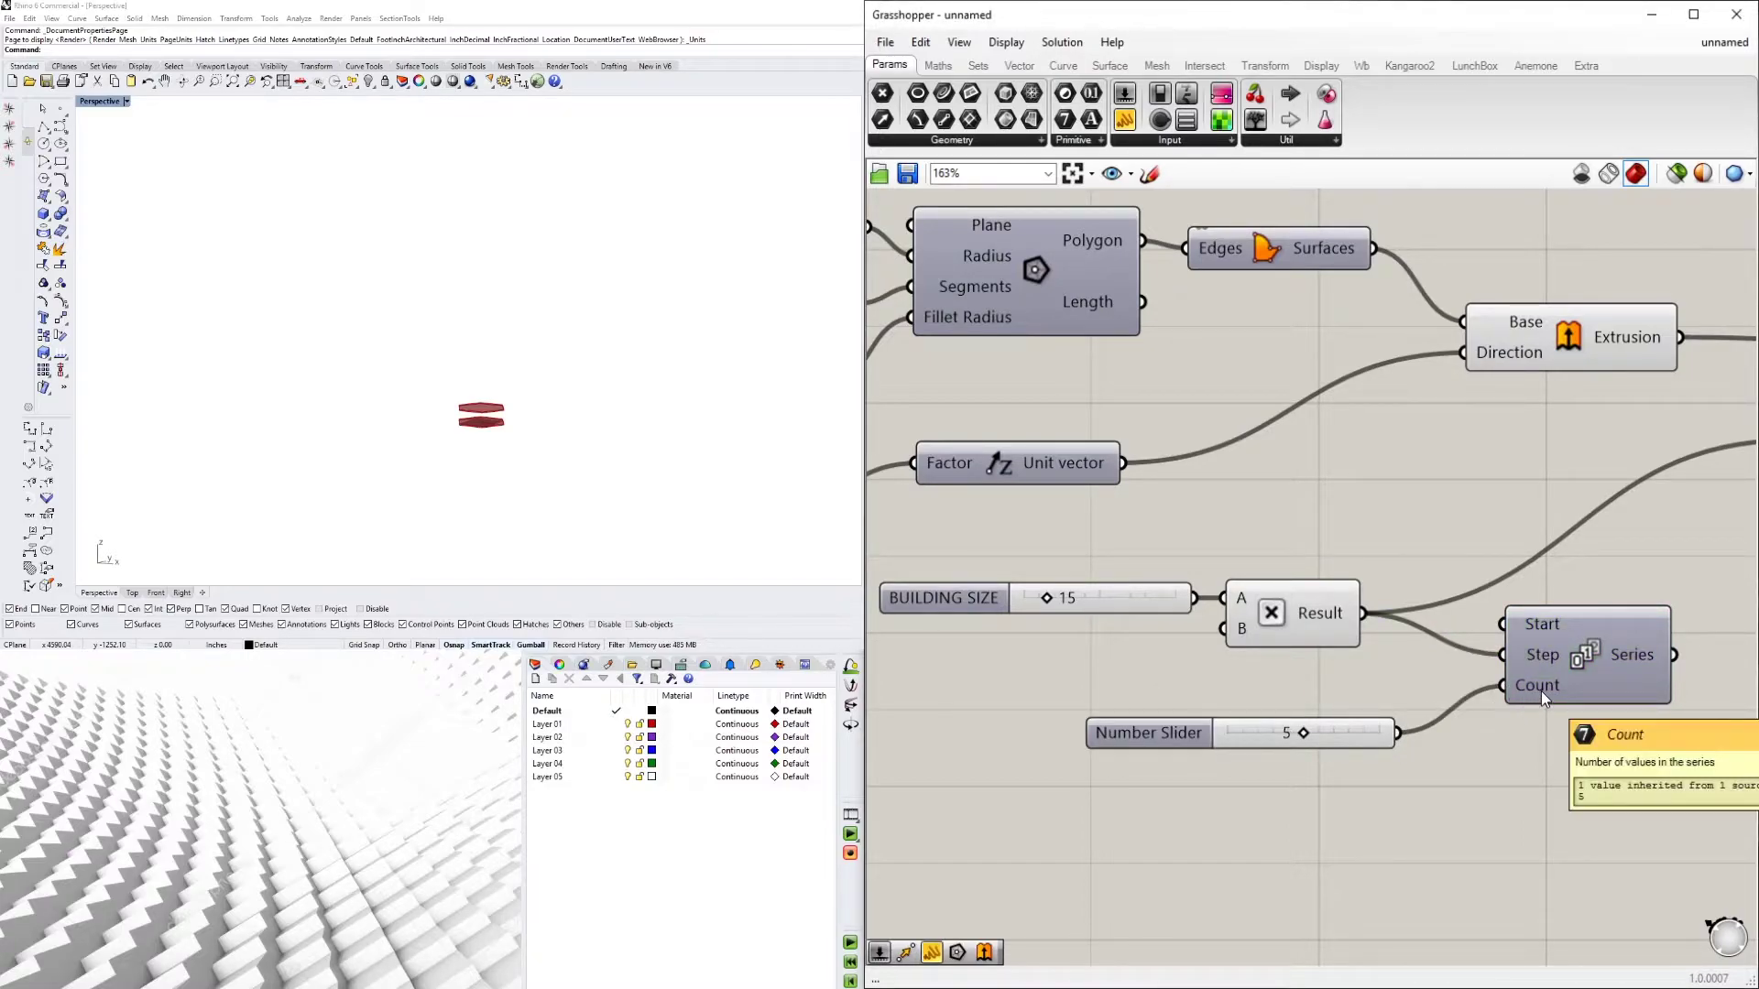
mouse_move(1543, 657)
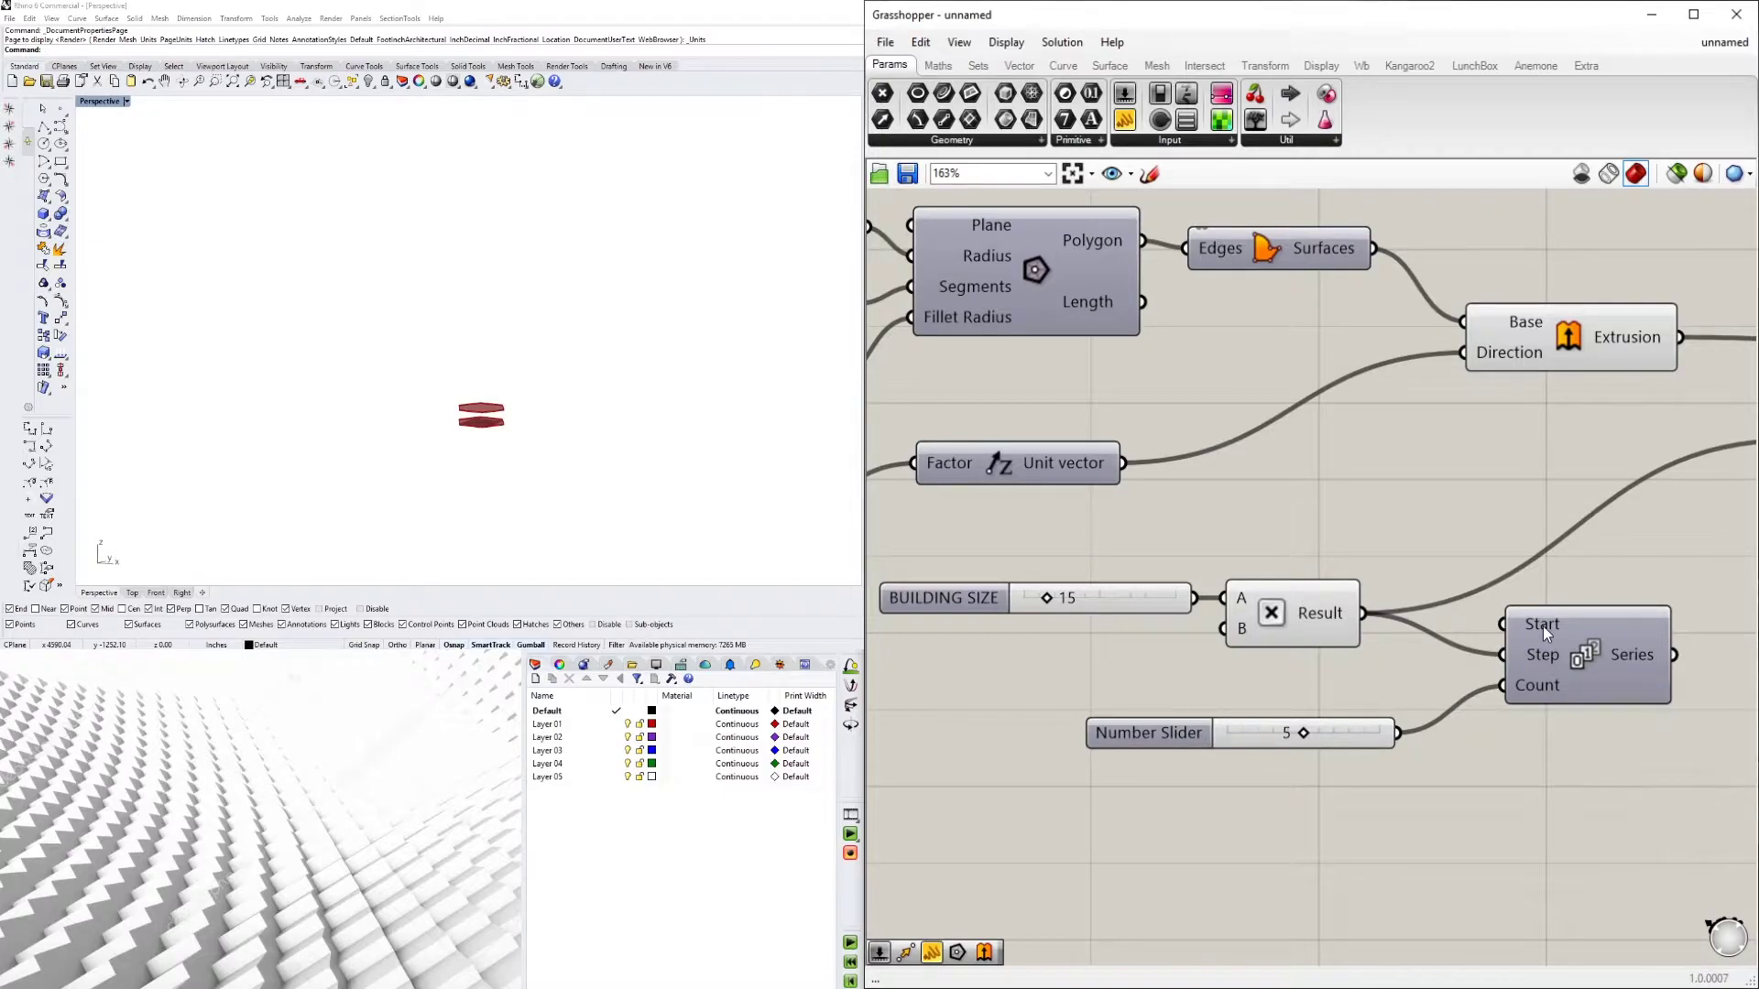
Connect the Series output to the Factor of Move's Unit Z, replacing the direct Multiplication wire
right_drag(1543, 624, 1217, 623)
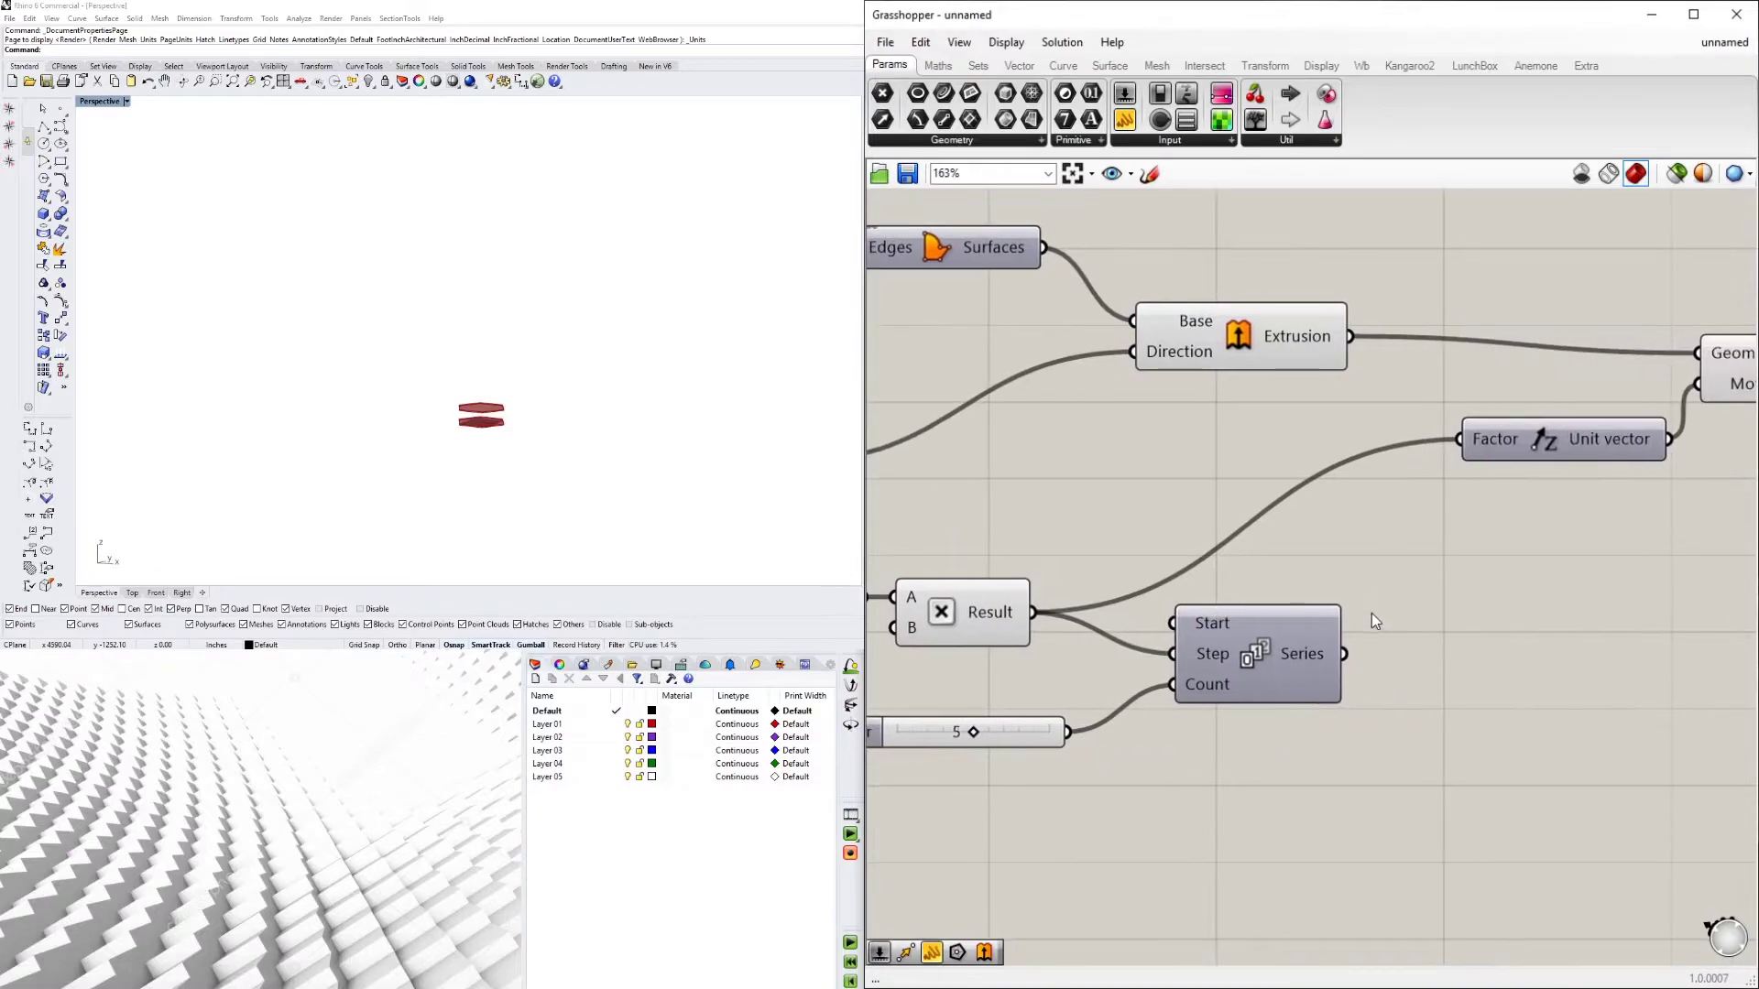
mouse_move(1318, 662)
scroll(1198, 696, down, 2)
drag(1187, 704, 1275, 525)
click(1640, 474)
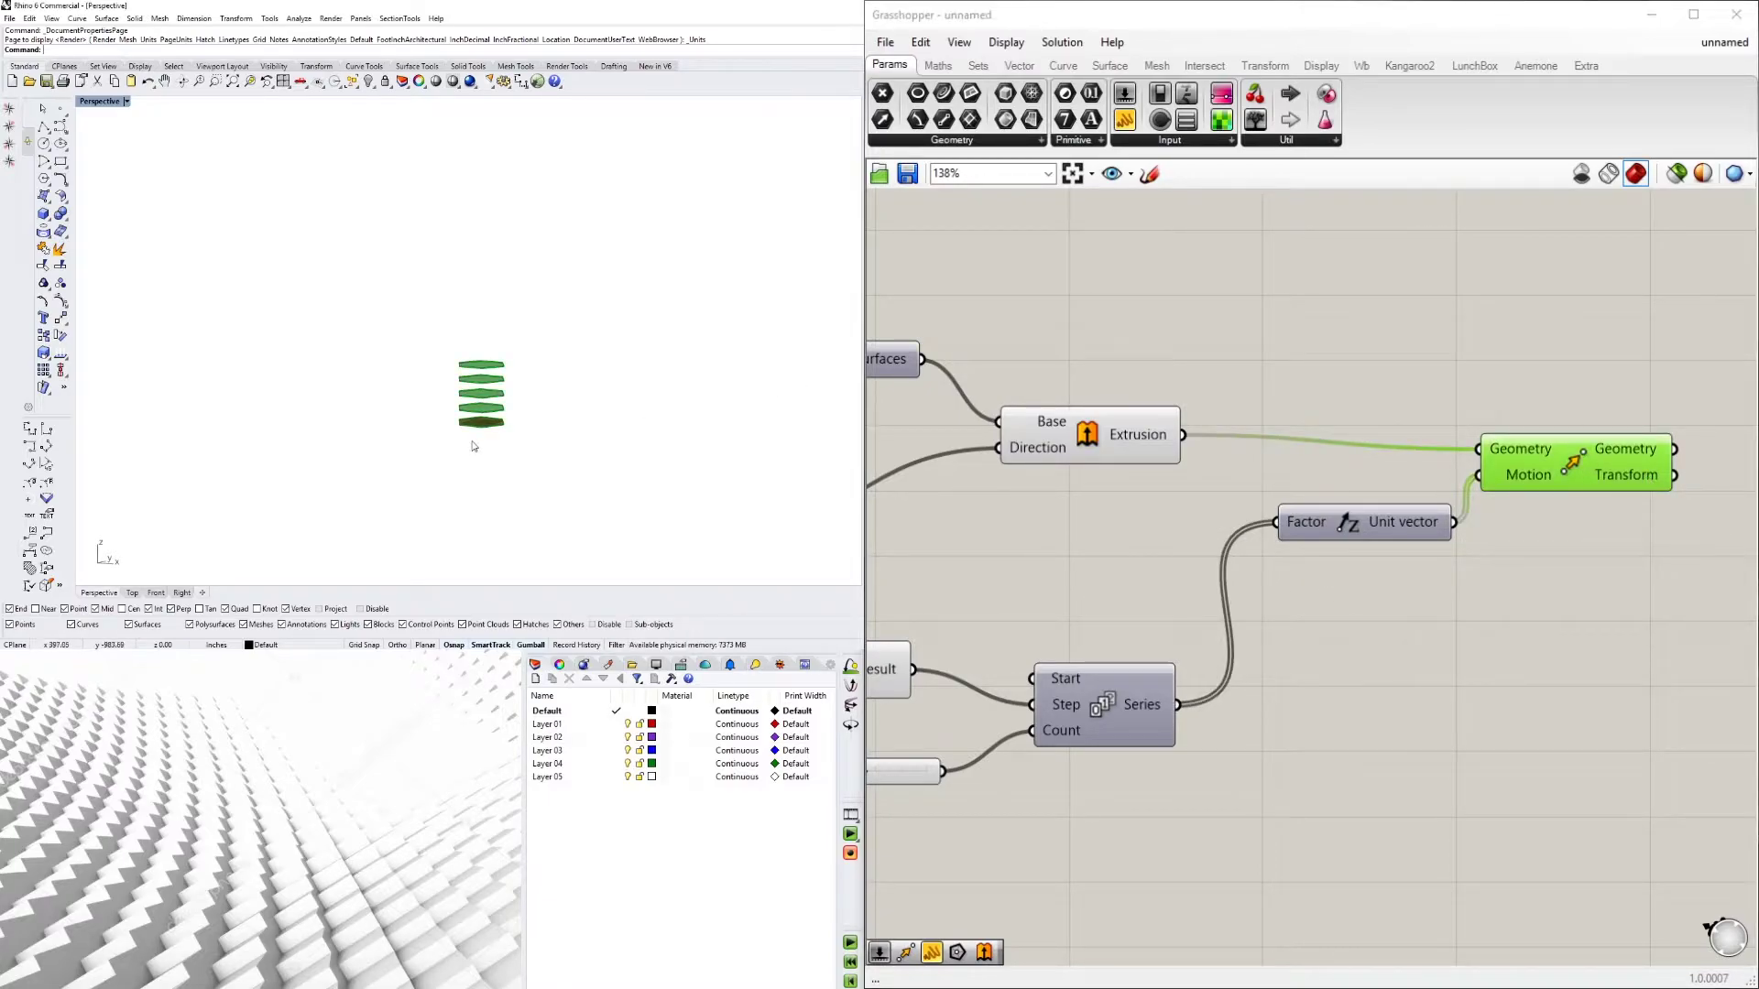
Raise the slider feeding the Series Count input to 10
scroll(475, 431, up, 3)
right_drag(888, 706, 1297, 660)
scroll(1283, 707, up, 5)
drag(1269, 738, 1428, 740)
scroll(1432, 740, down, 3)
Reposition Unit Z closer to the Series component and lower the Move component toward it
right_drag(1505, 673, 1252, 667)
mouse_move(1490, 649)
scroll(1444, 599, down, 3)
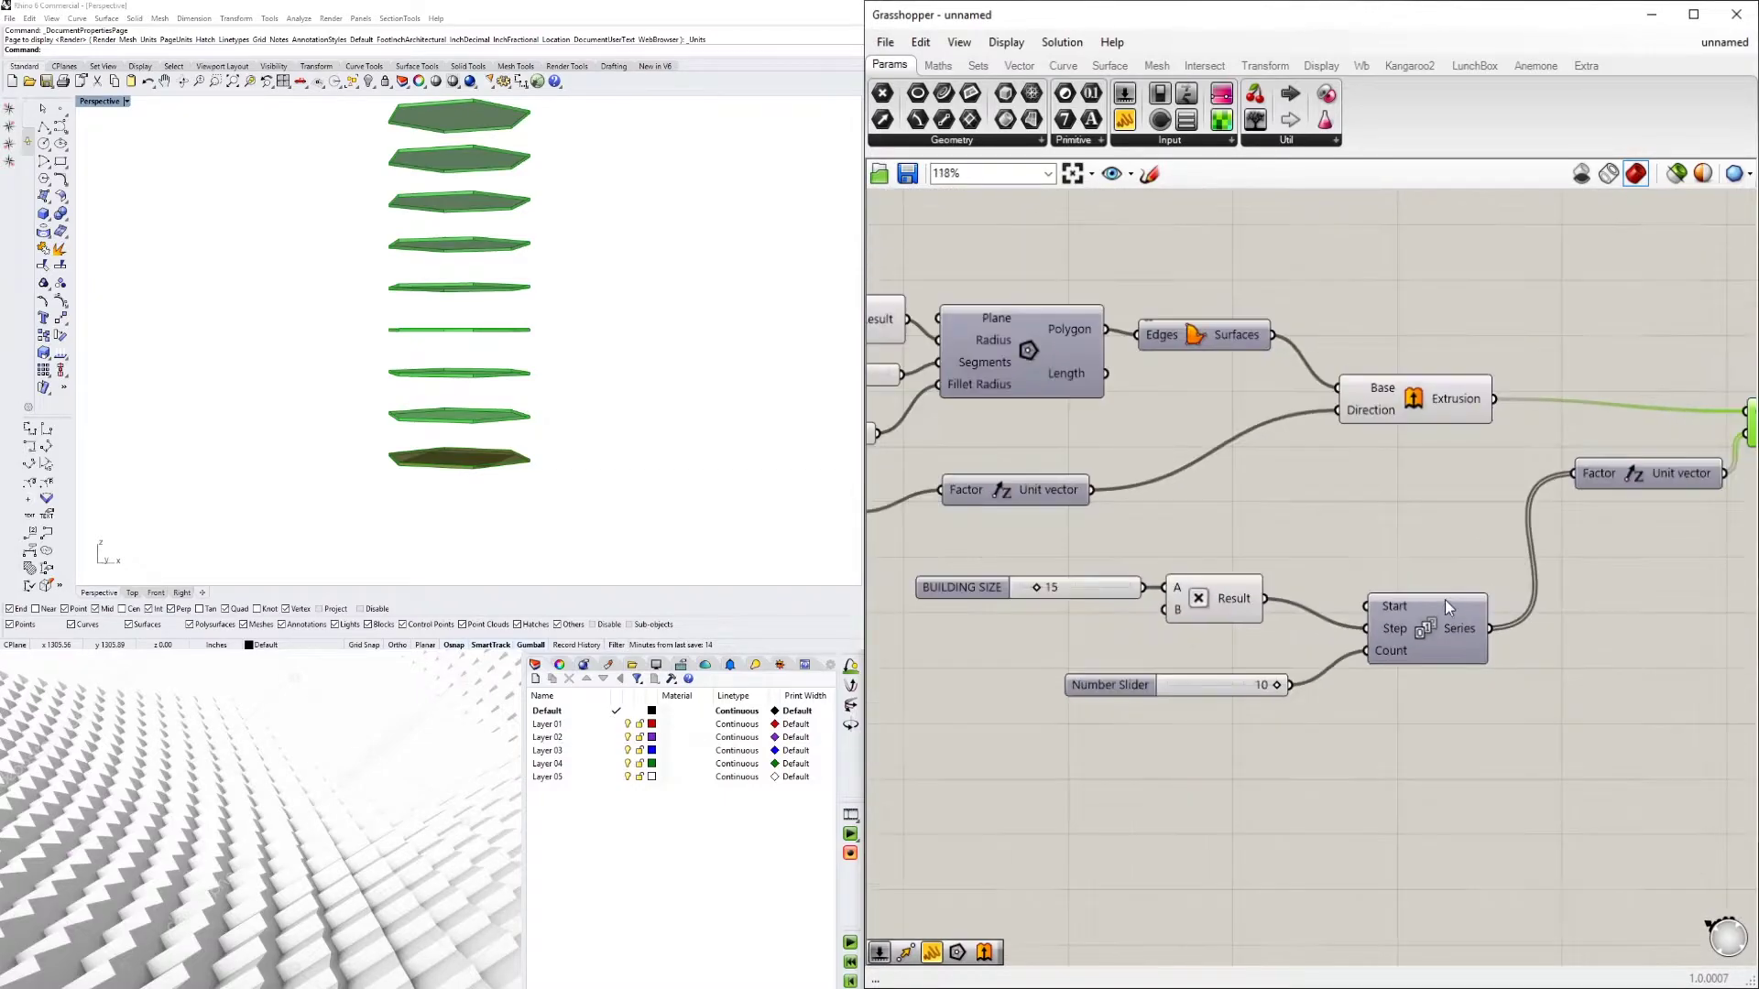
right_drag(1637, 539, 1393, 625)
click(1393, 625)
drag(1410, 555, 1382, 627)
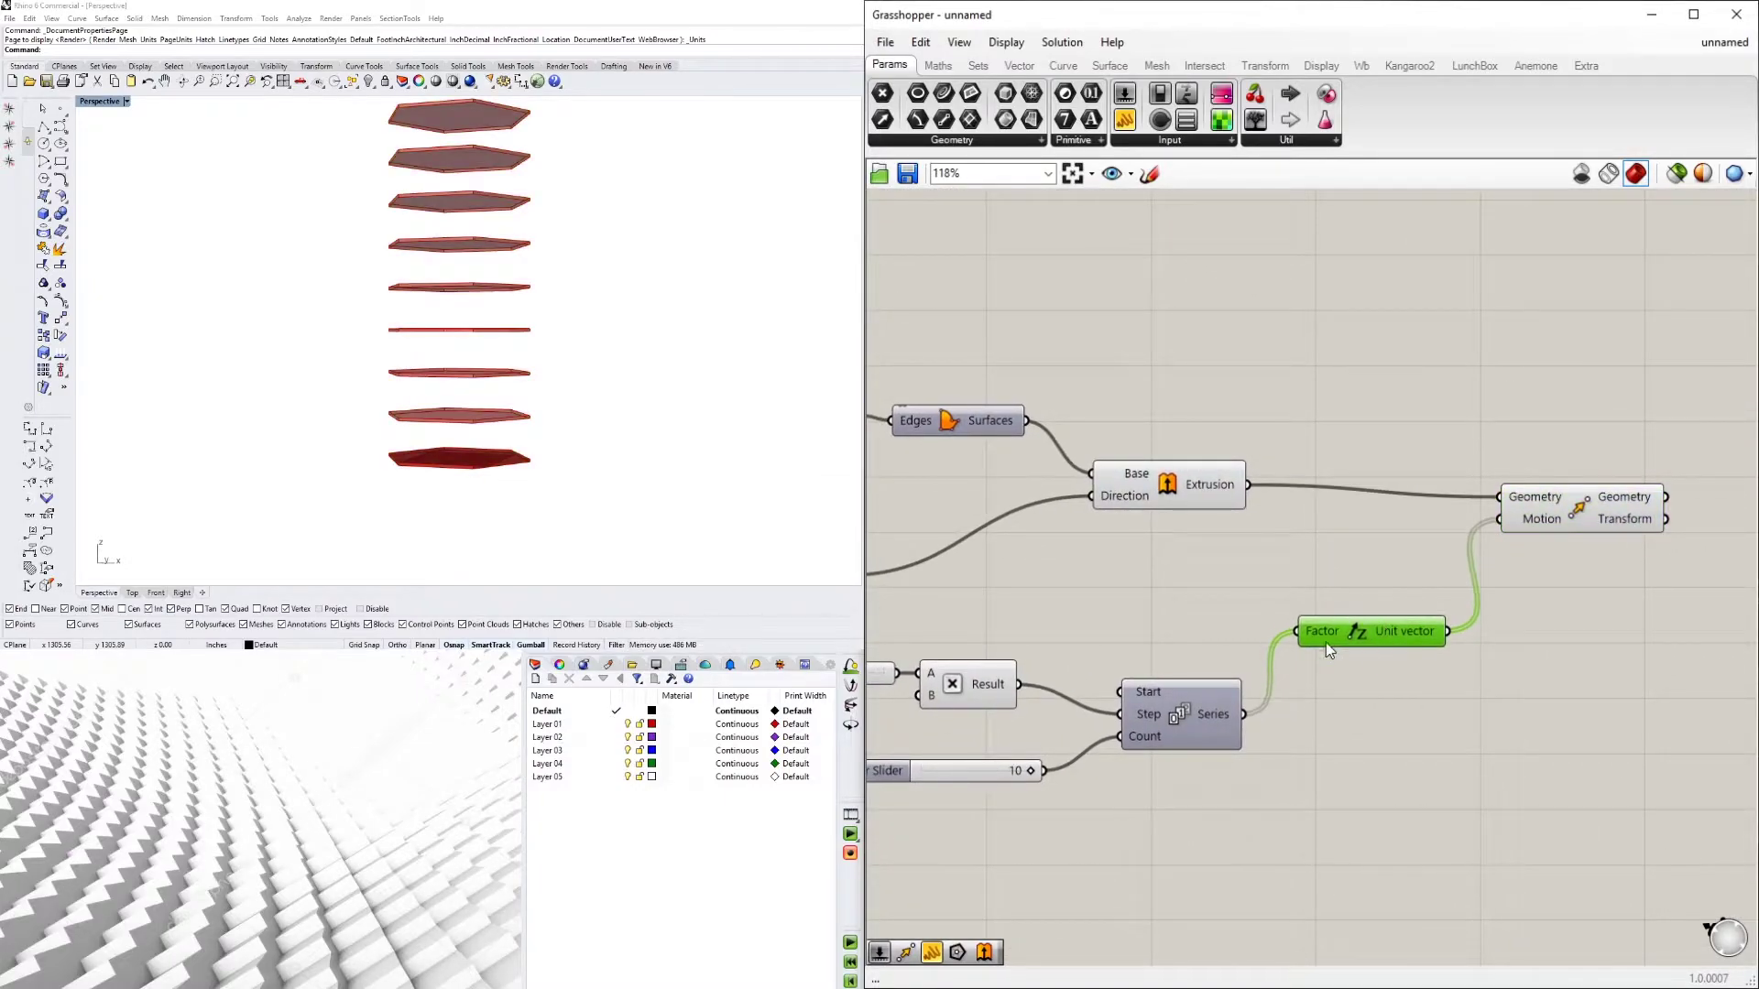
right_drag(558, 440, 560, 440)
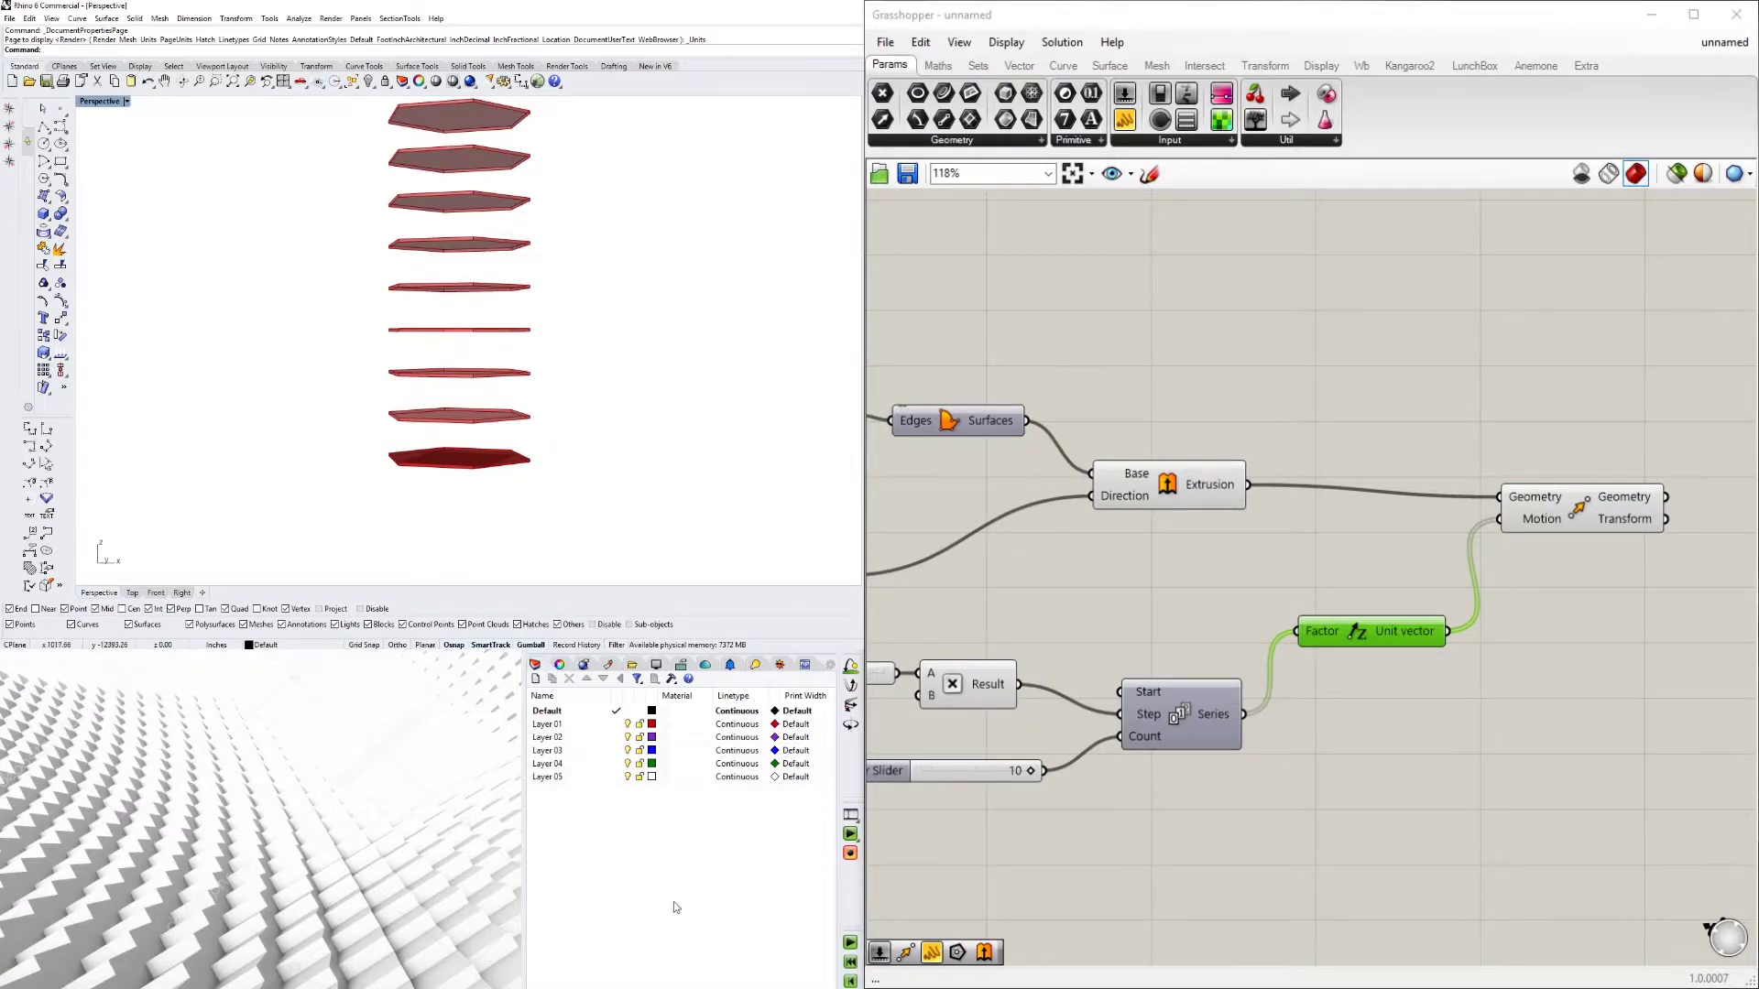
click(1576, 502)
scroll(591, 284, down, 4)
right_drag(587, 284, 574, 345)
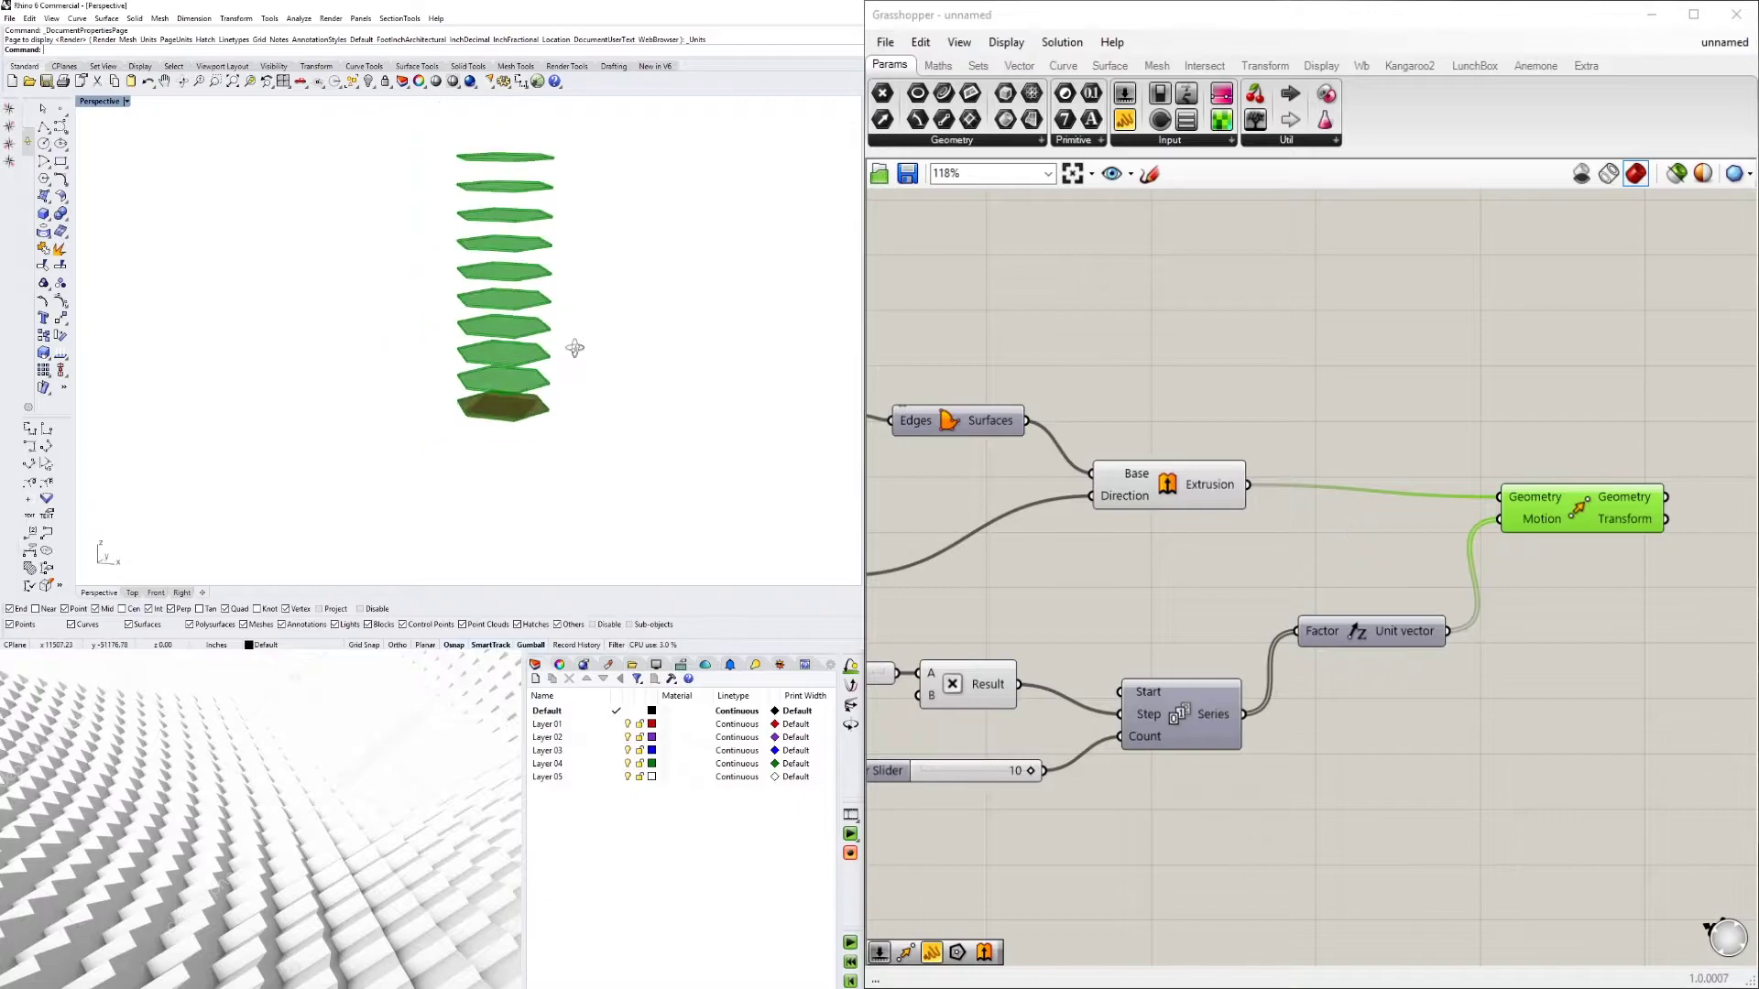
drag(1567, 519, 1559, 571)
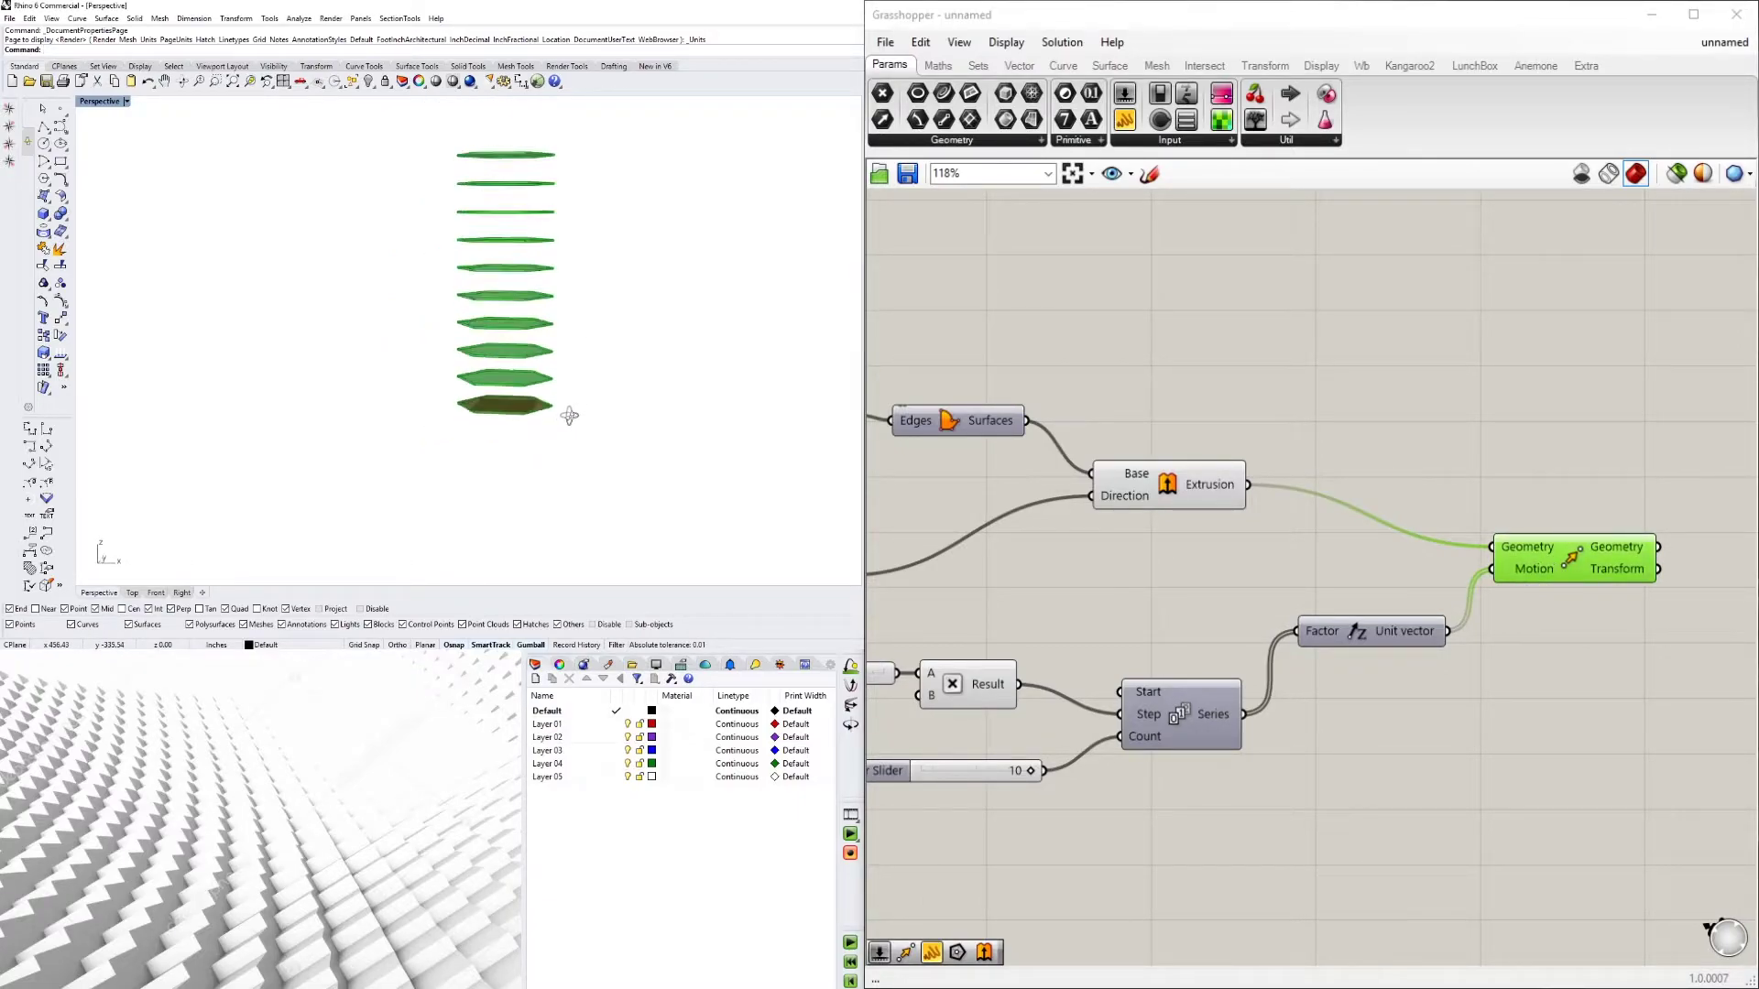
Turn off the preview of the Extrude component so only the moved floor slabs are displayed
click(1175, 492)
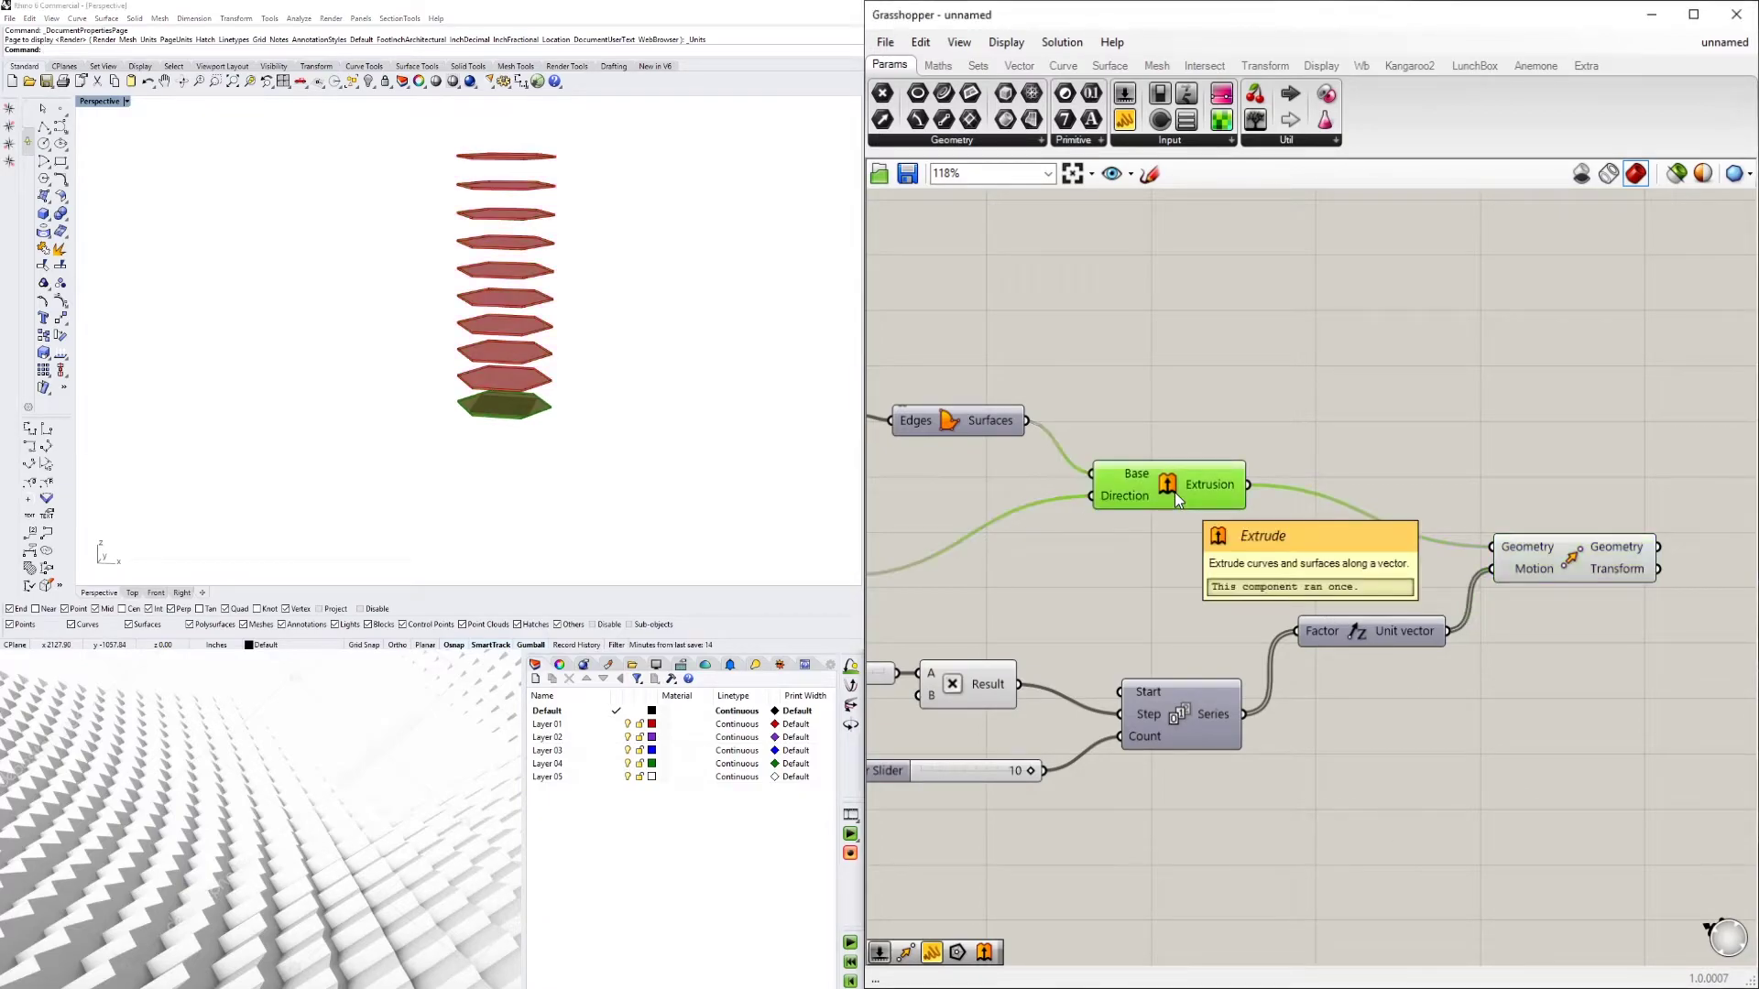
right_click(1173, 482)
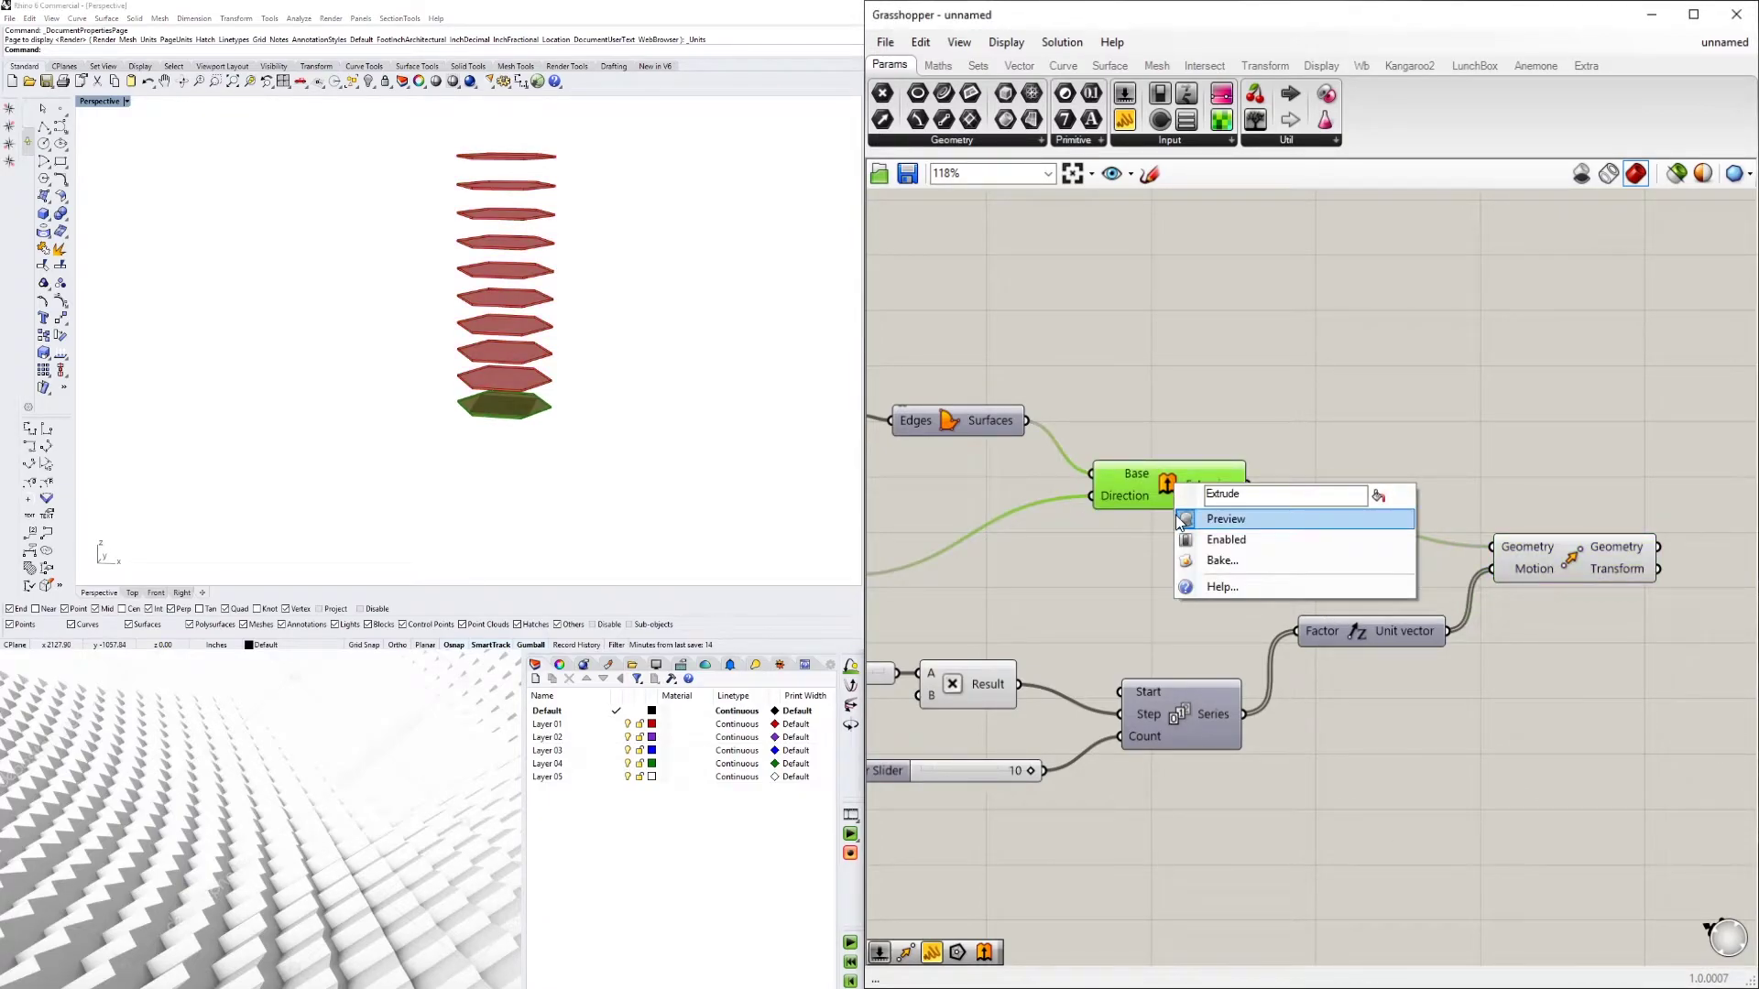
click(1175, 518)
click(1459, 499)
Rename the slider feeding Series Count to NUMBER OF FLOORS and shift it away from the Series component
scroll(1102, 762, down, 5)
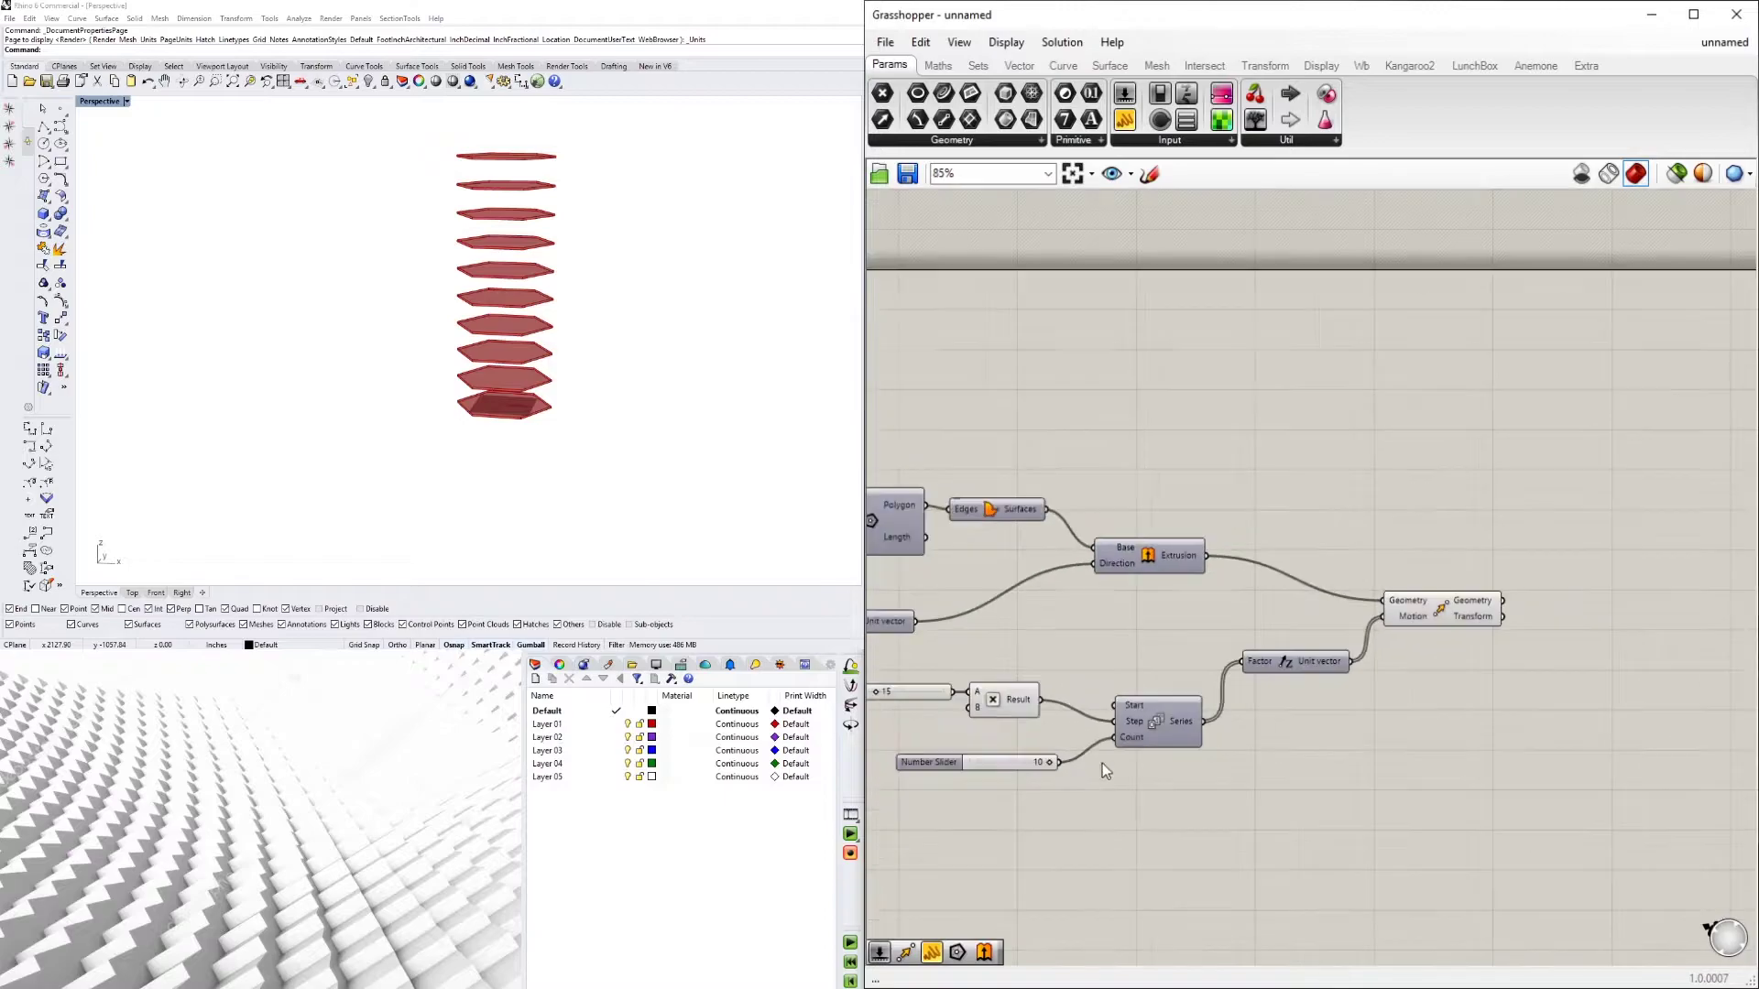
right_drag(955, 772, 1116, 784)
scroll(1118, 786, up, 4)
scroll(1147, 771, up, 2)
click(1152, 761)
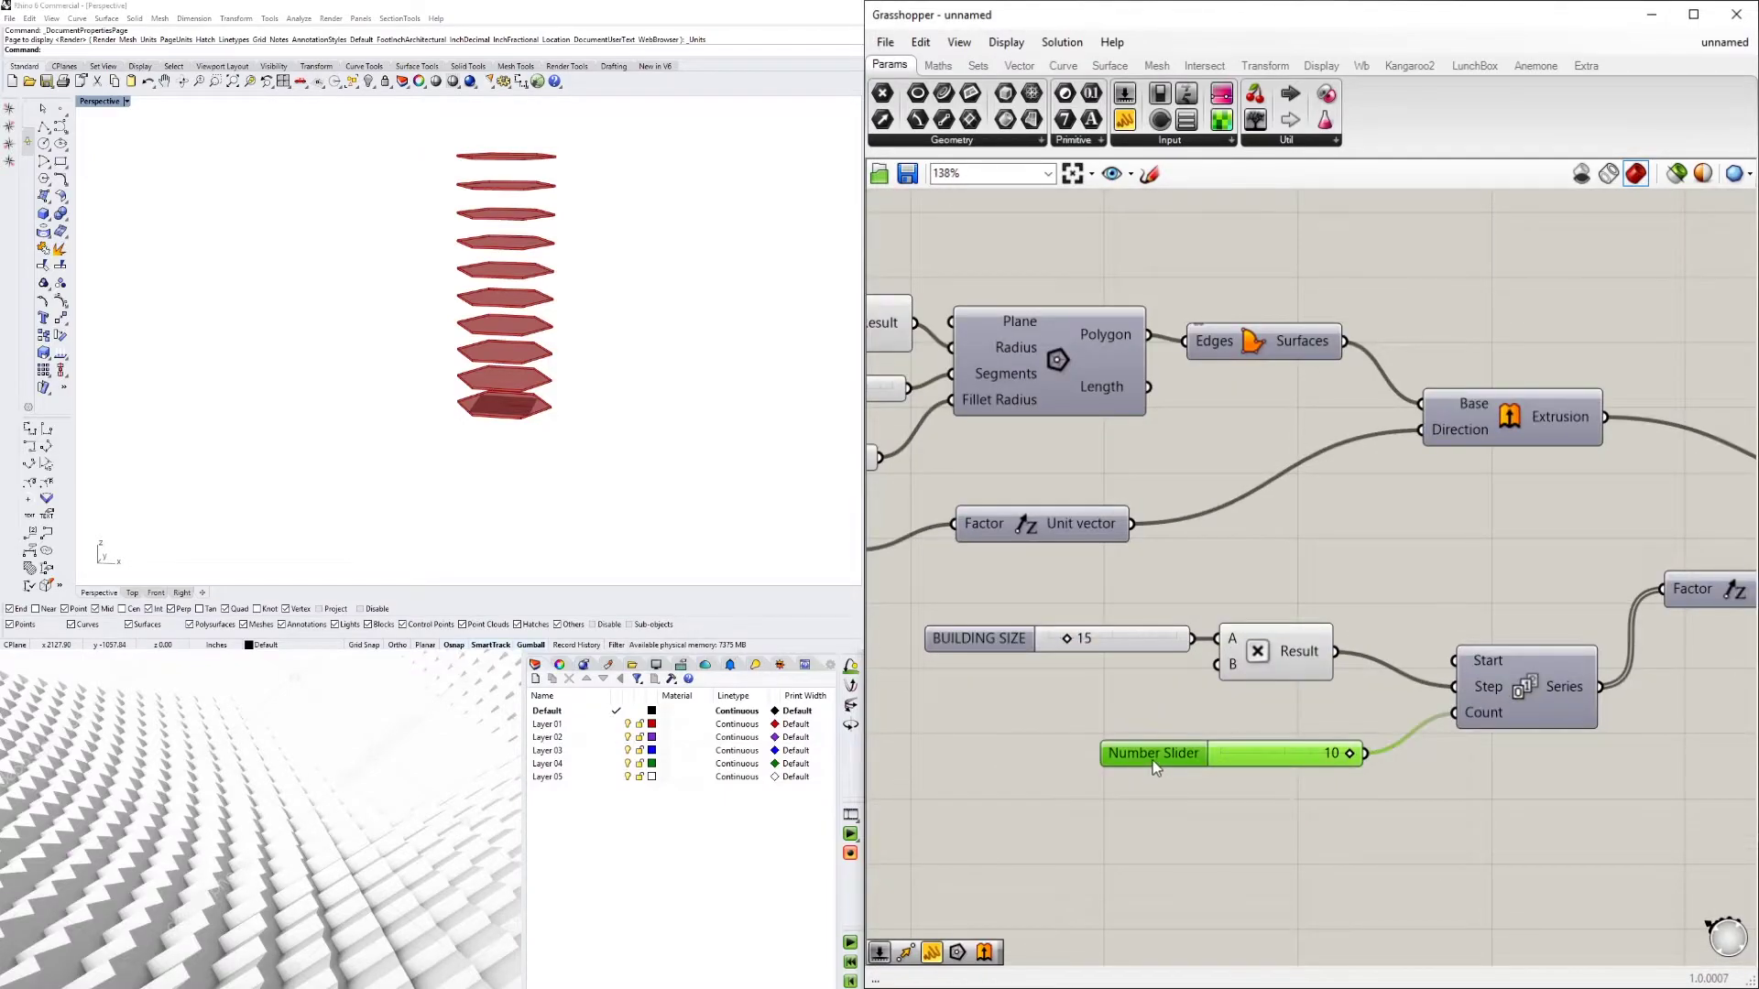
right_click(1153, 761)
drag(1270, 770, 1108, 759)
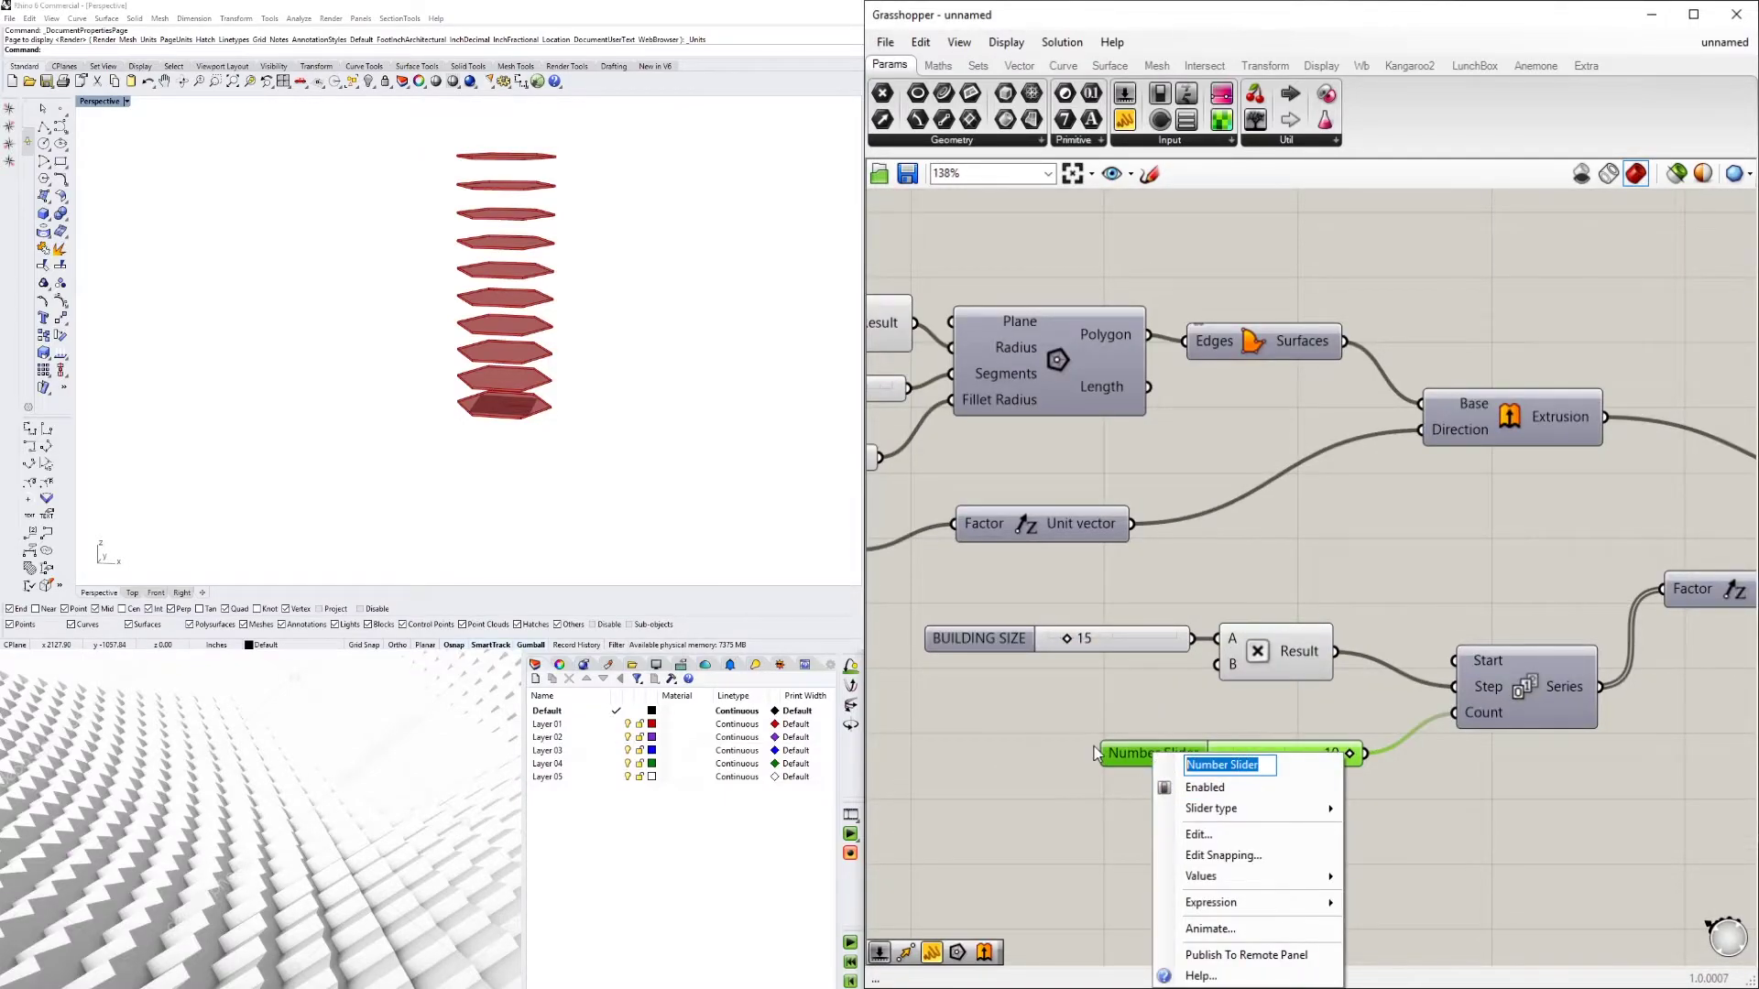
text(NUMBER OF)
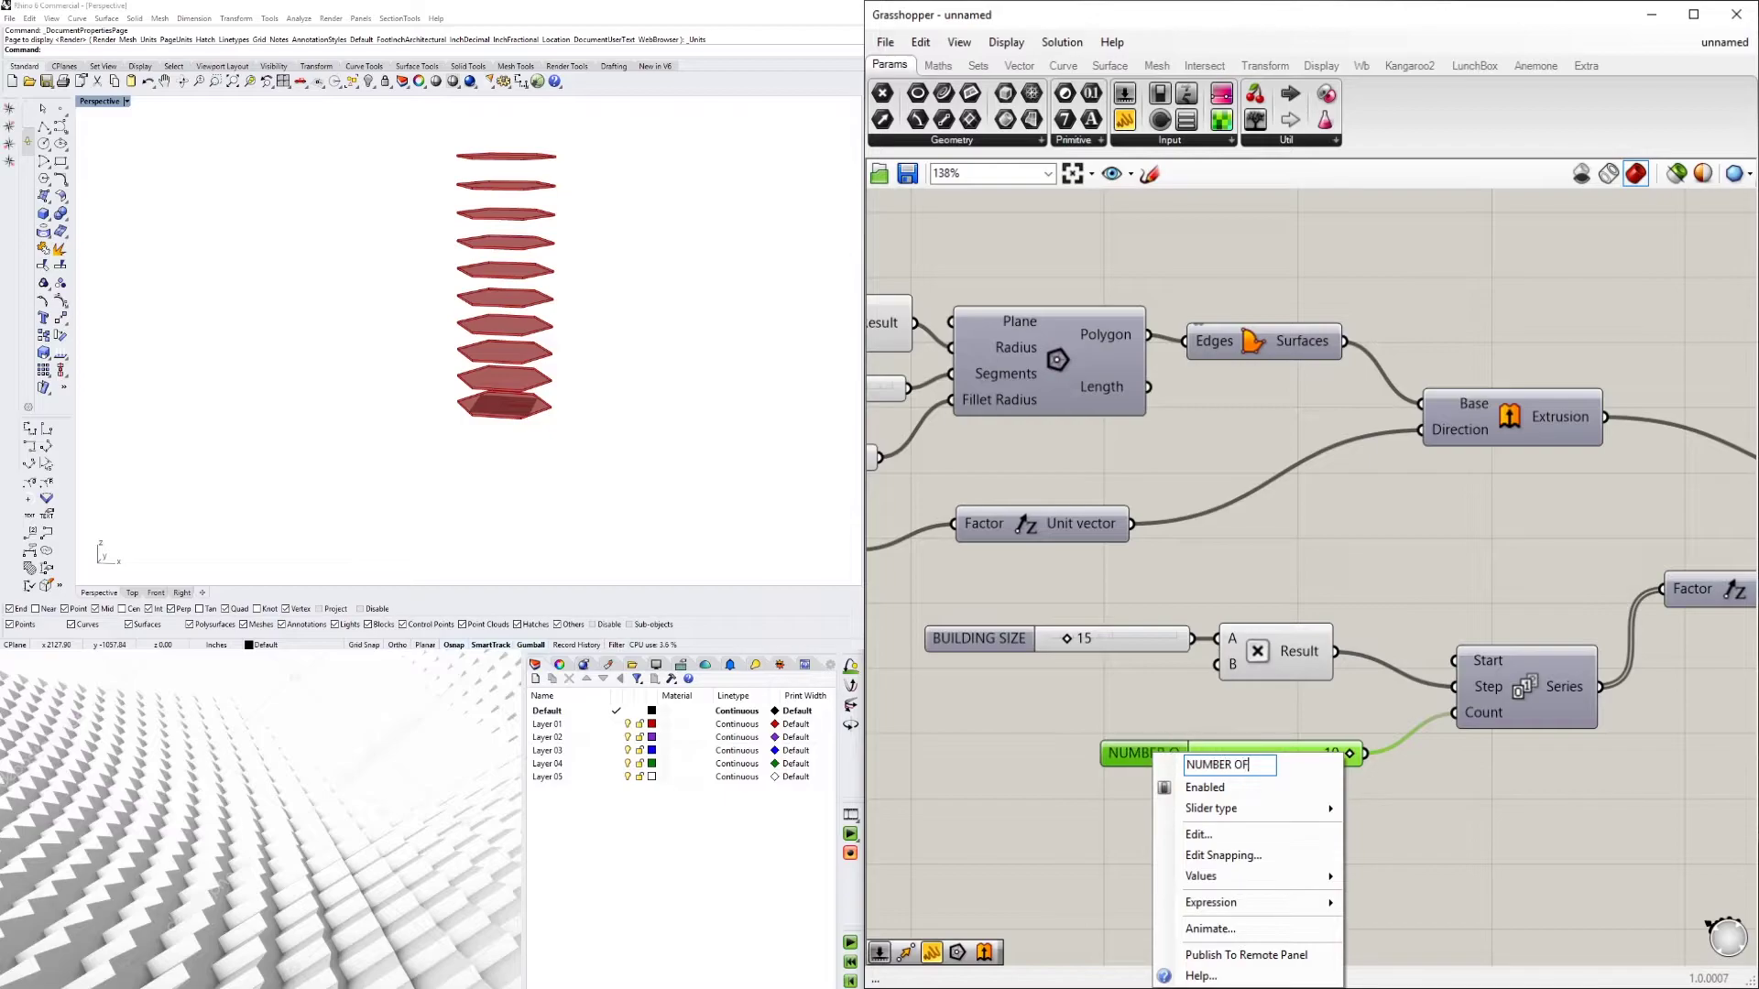
text( FLOOR)
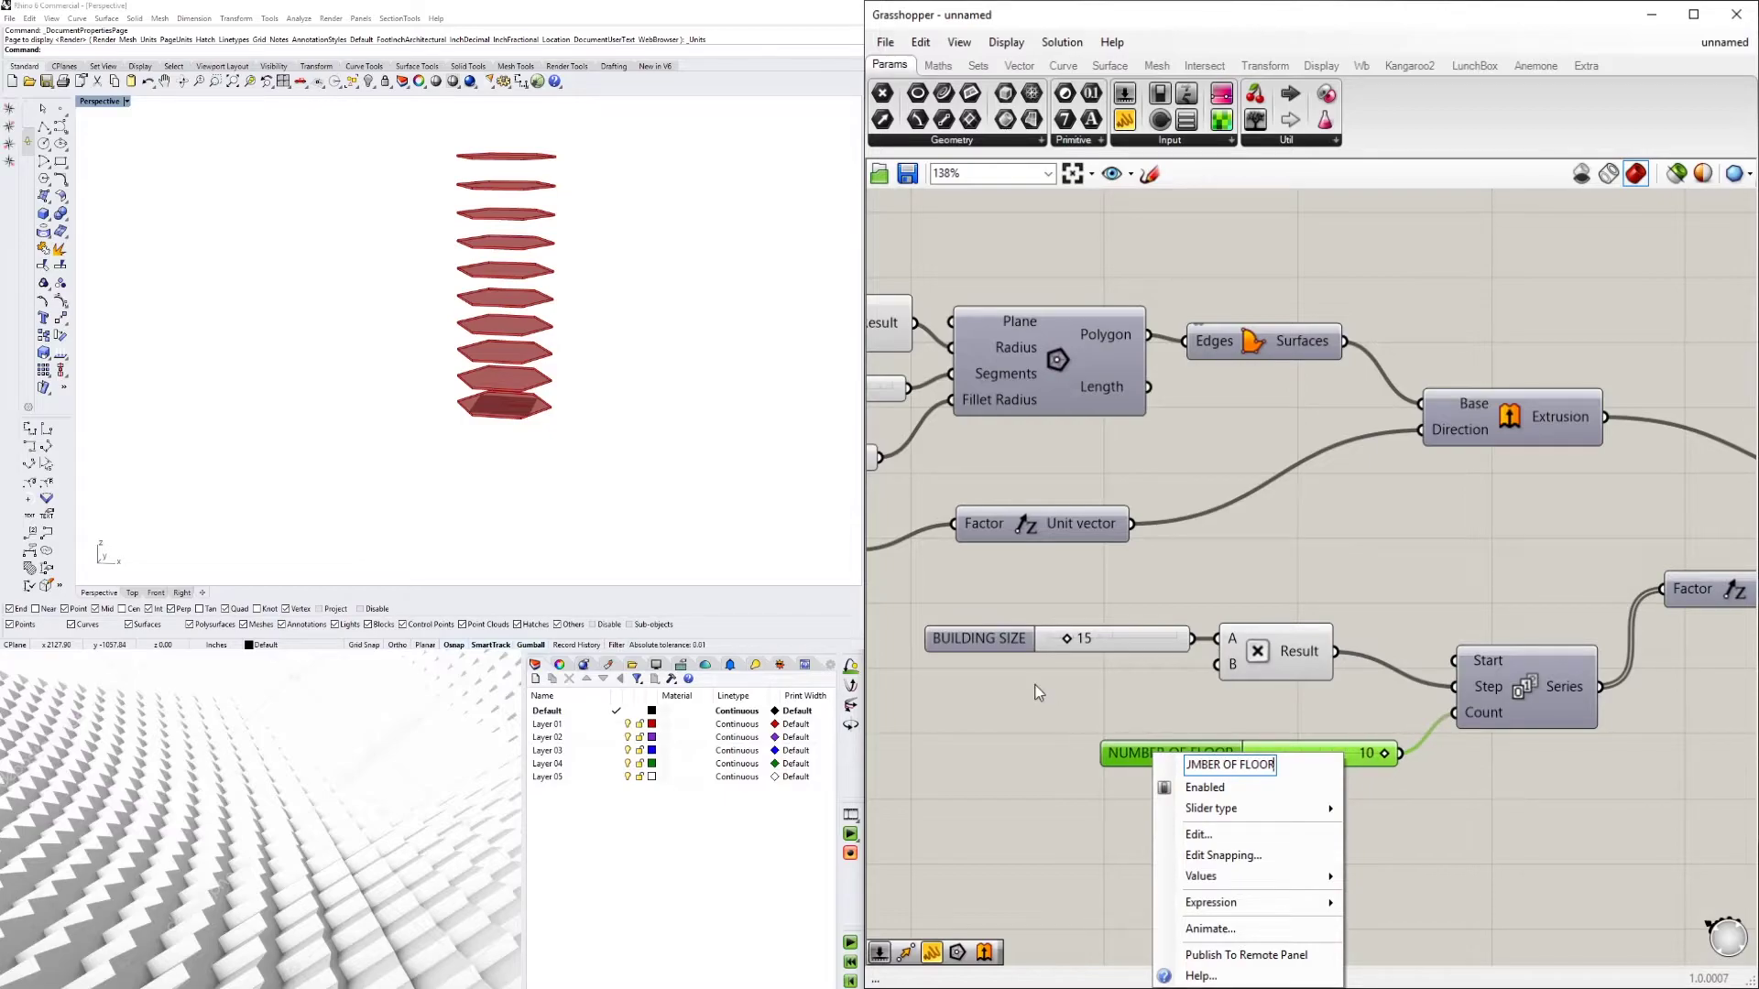
text(S)
key(Return)
drag(1205, 761, 1130, 758)
click(1171, 592)
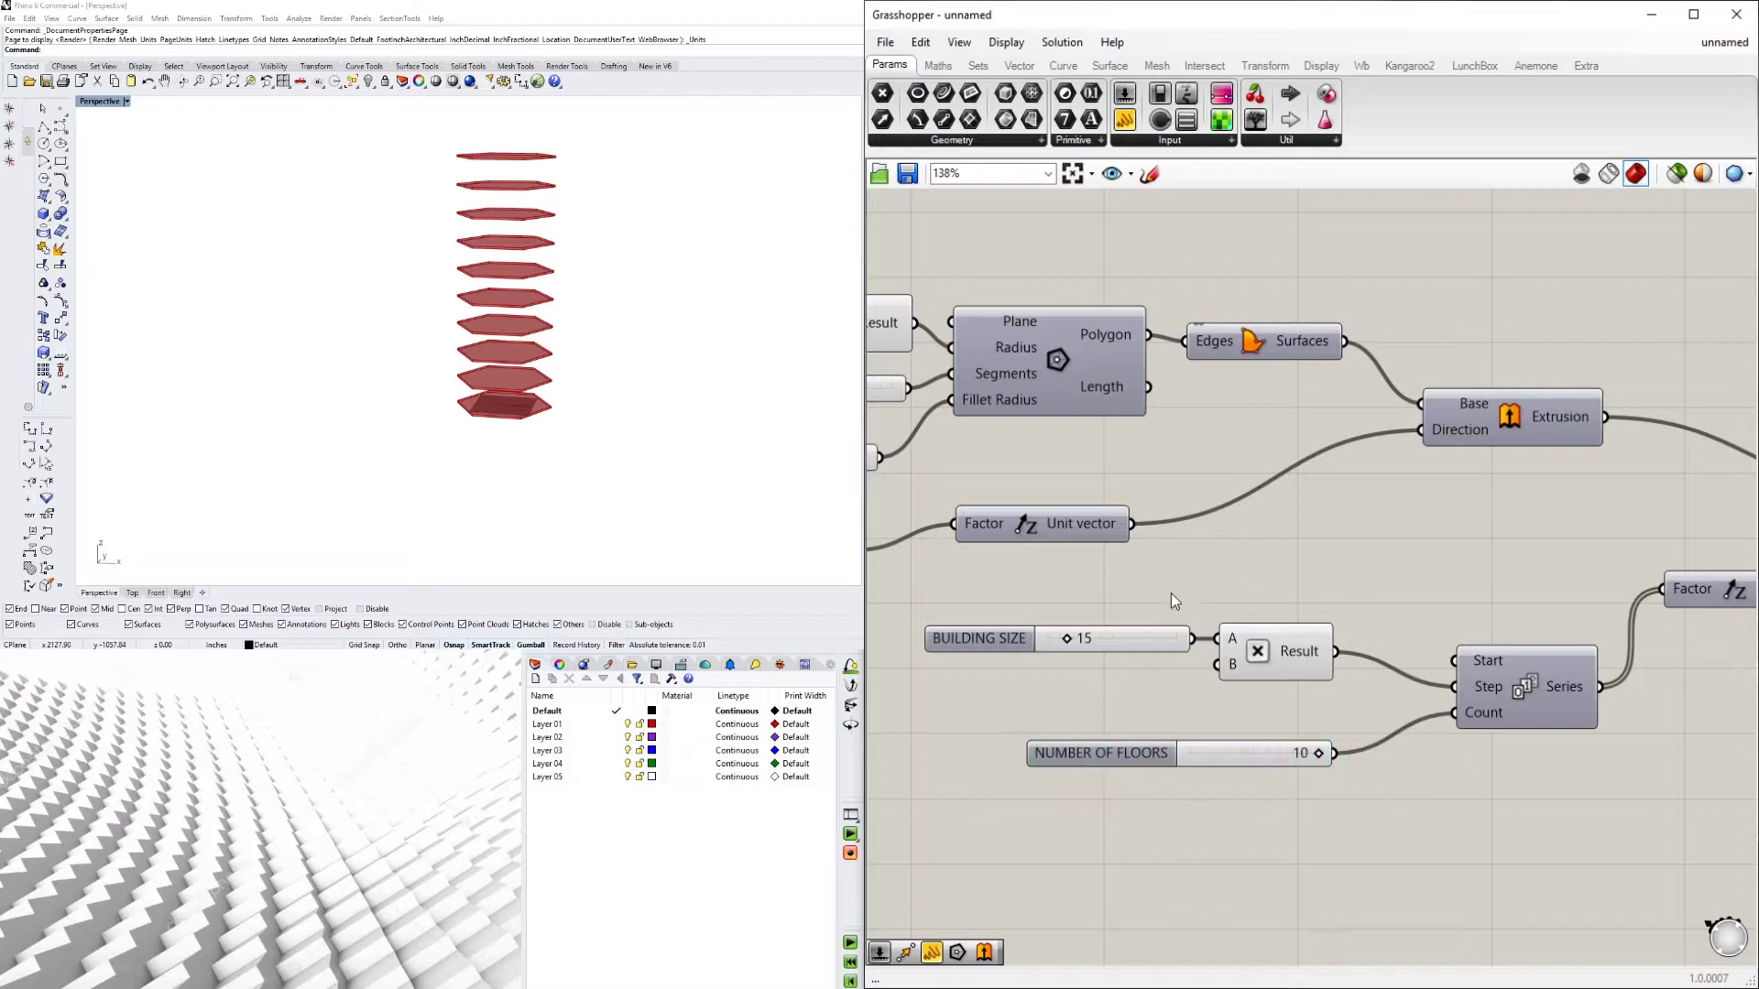
Shift the BUILDING SIZE slider and Multiplication component feeding the Series Step input down and closer to the Series component
click(1003, 637)
right_drag(1037, 674, 1208, 676)
drag(1459, 547, 1262, 681)
drag(1472, 669, 1550, 693)
click(1497, 619)
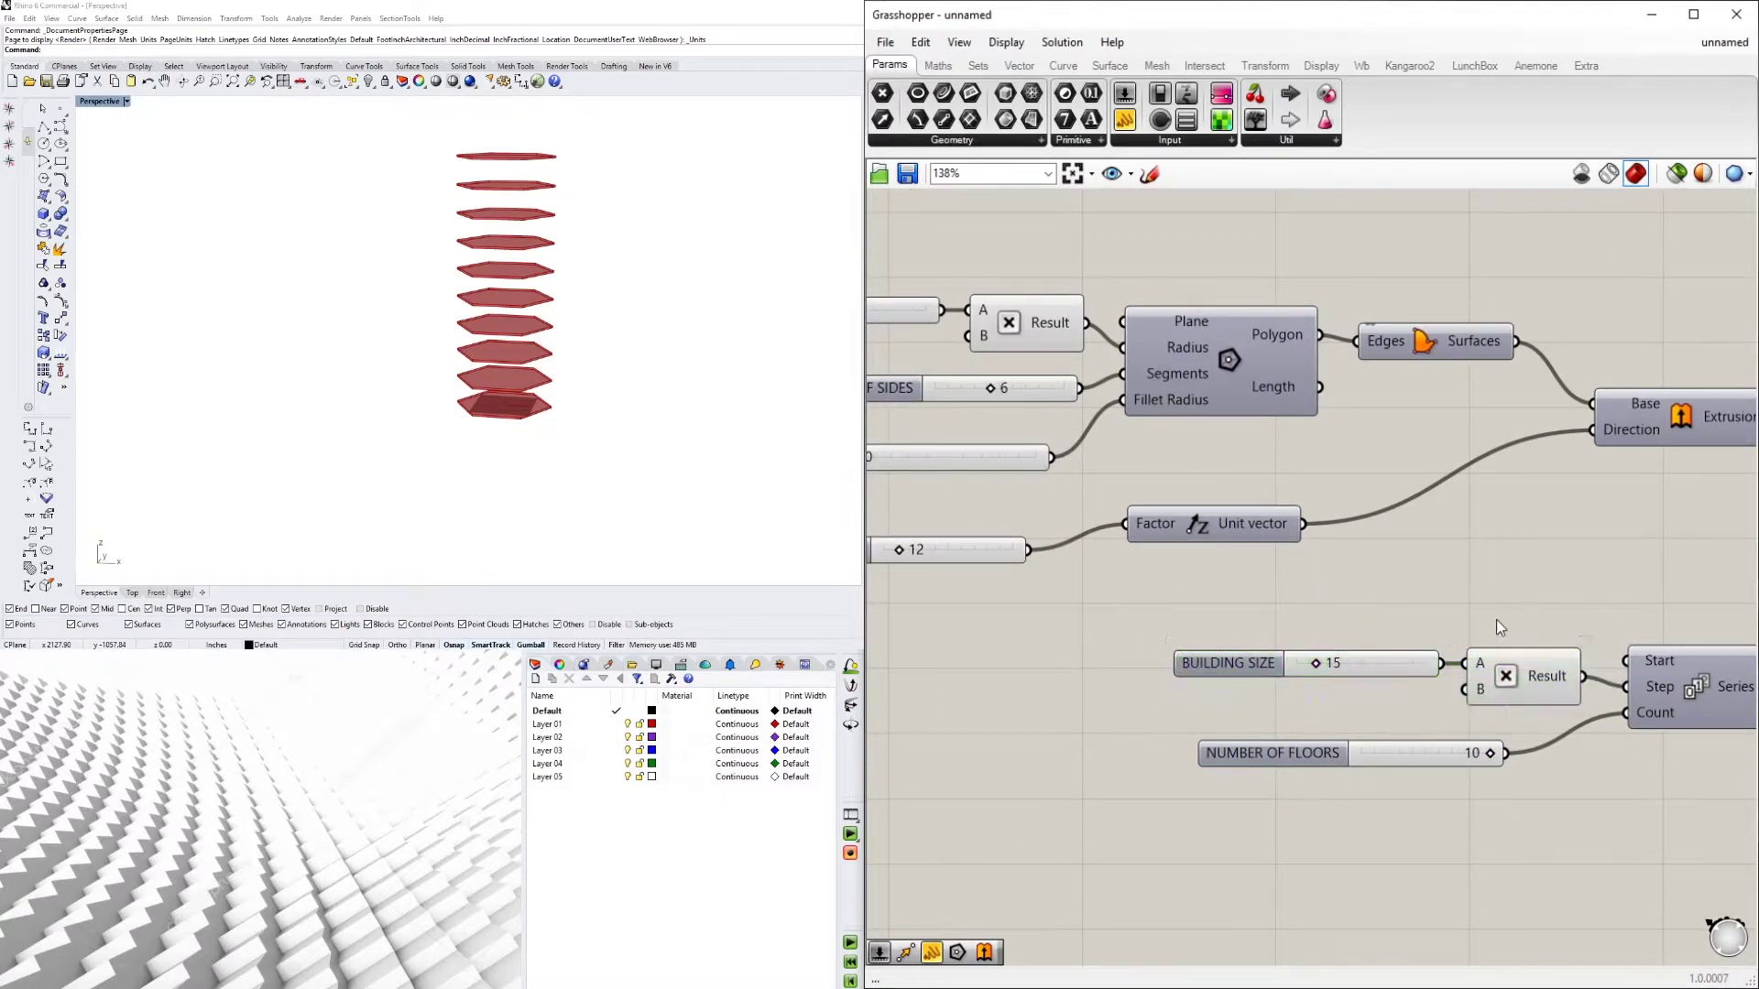
Rename the slider driving the Series Step to FLOOR TO FLOOR
right_click(1257, 667)
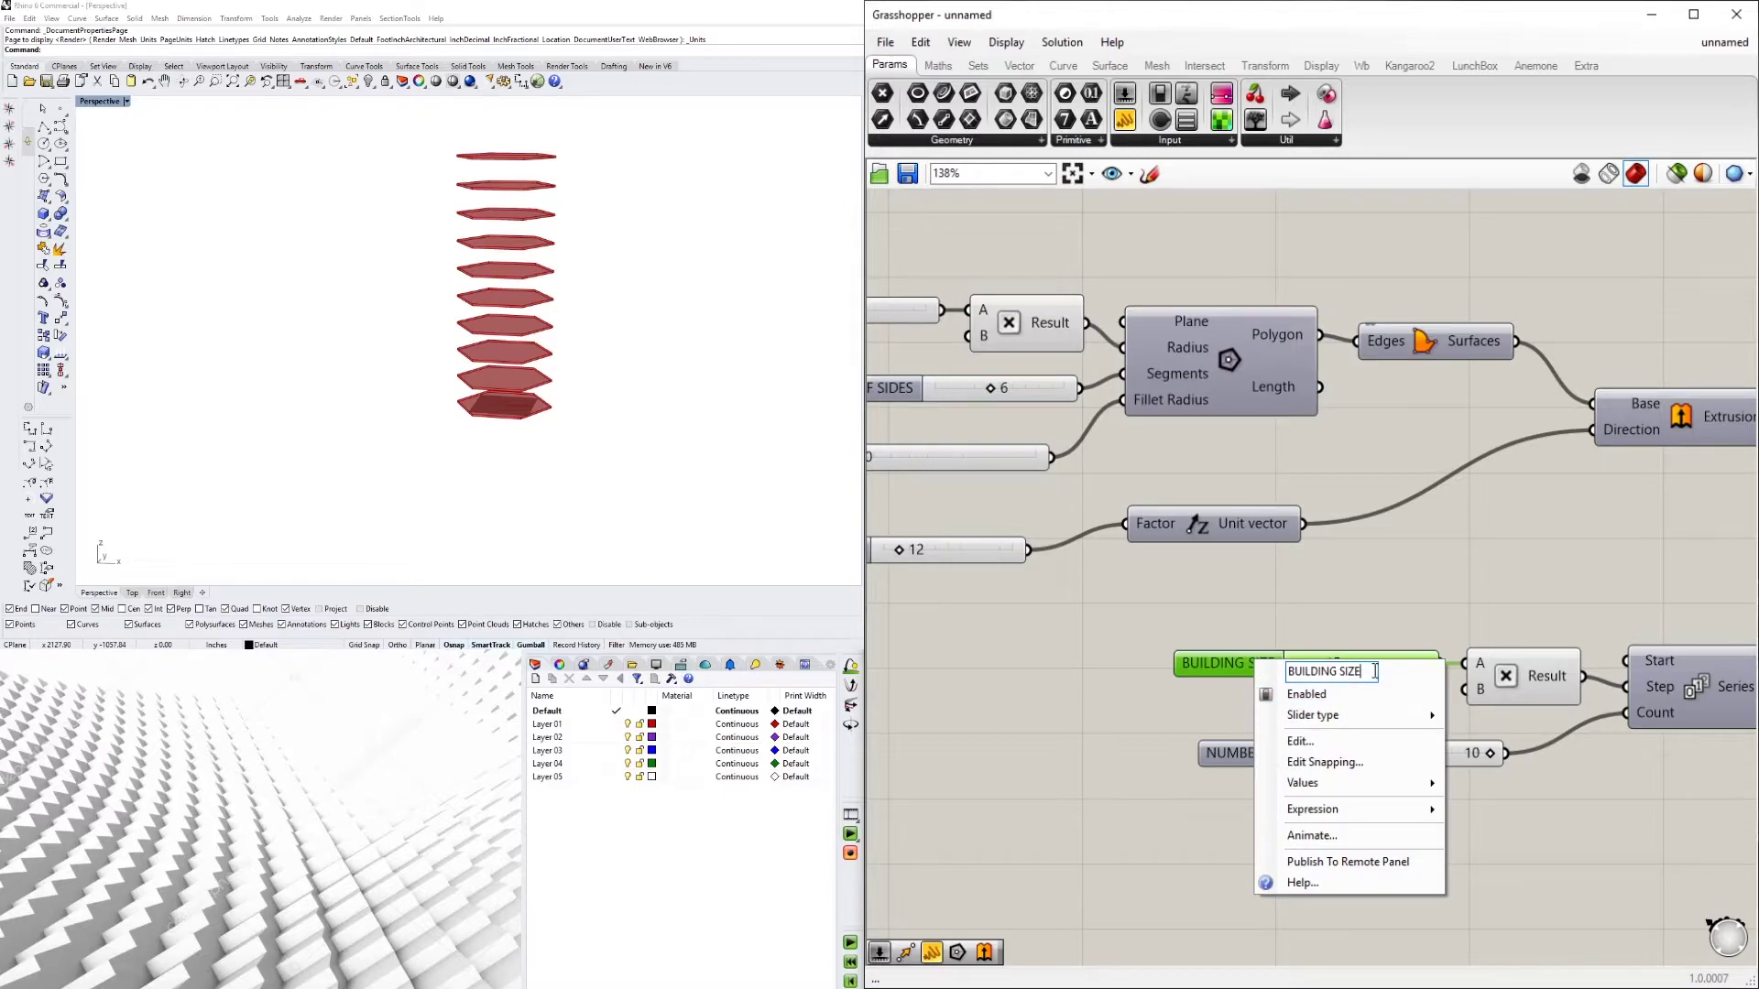
drag(1375, 672, 1205, 673)
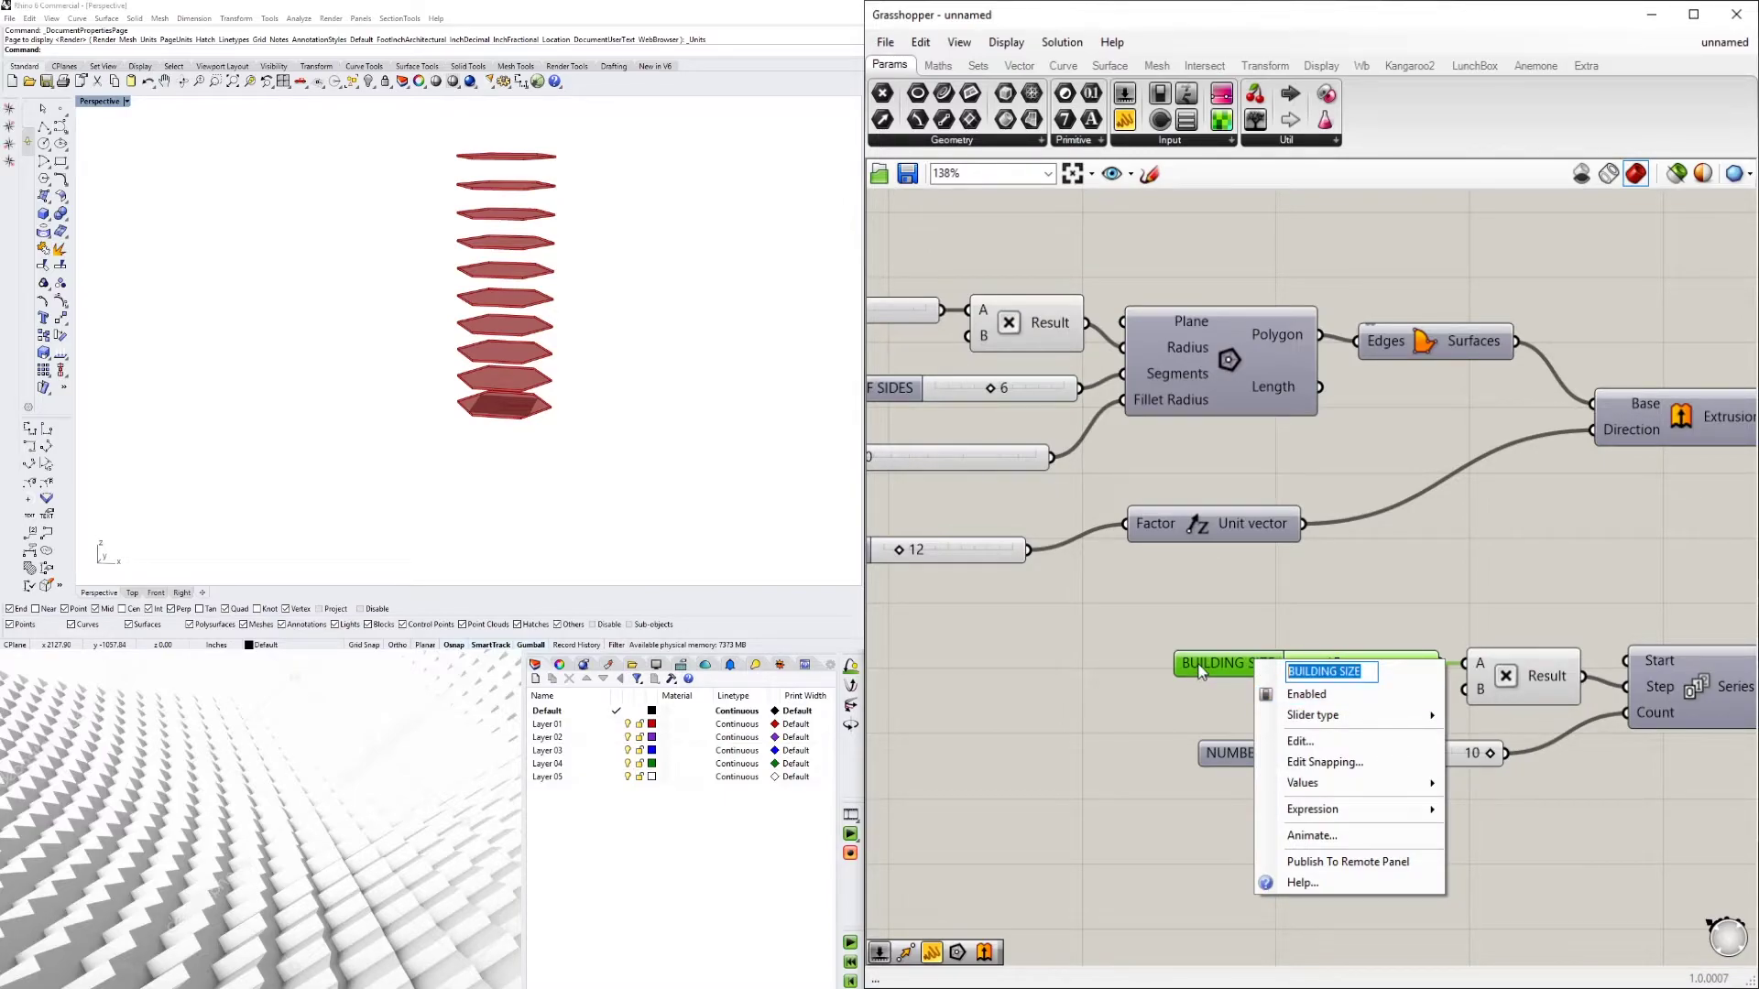
text(FLOOR TO )
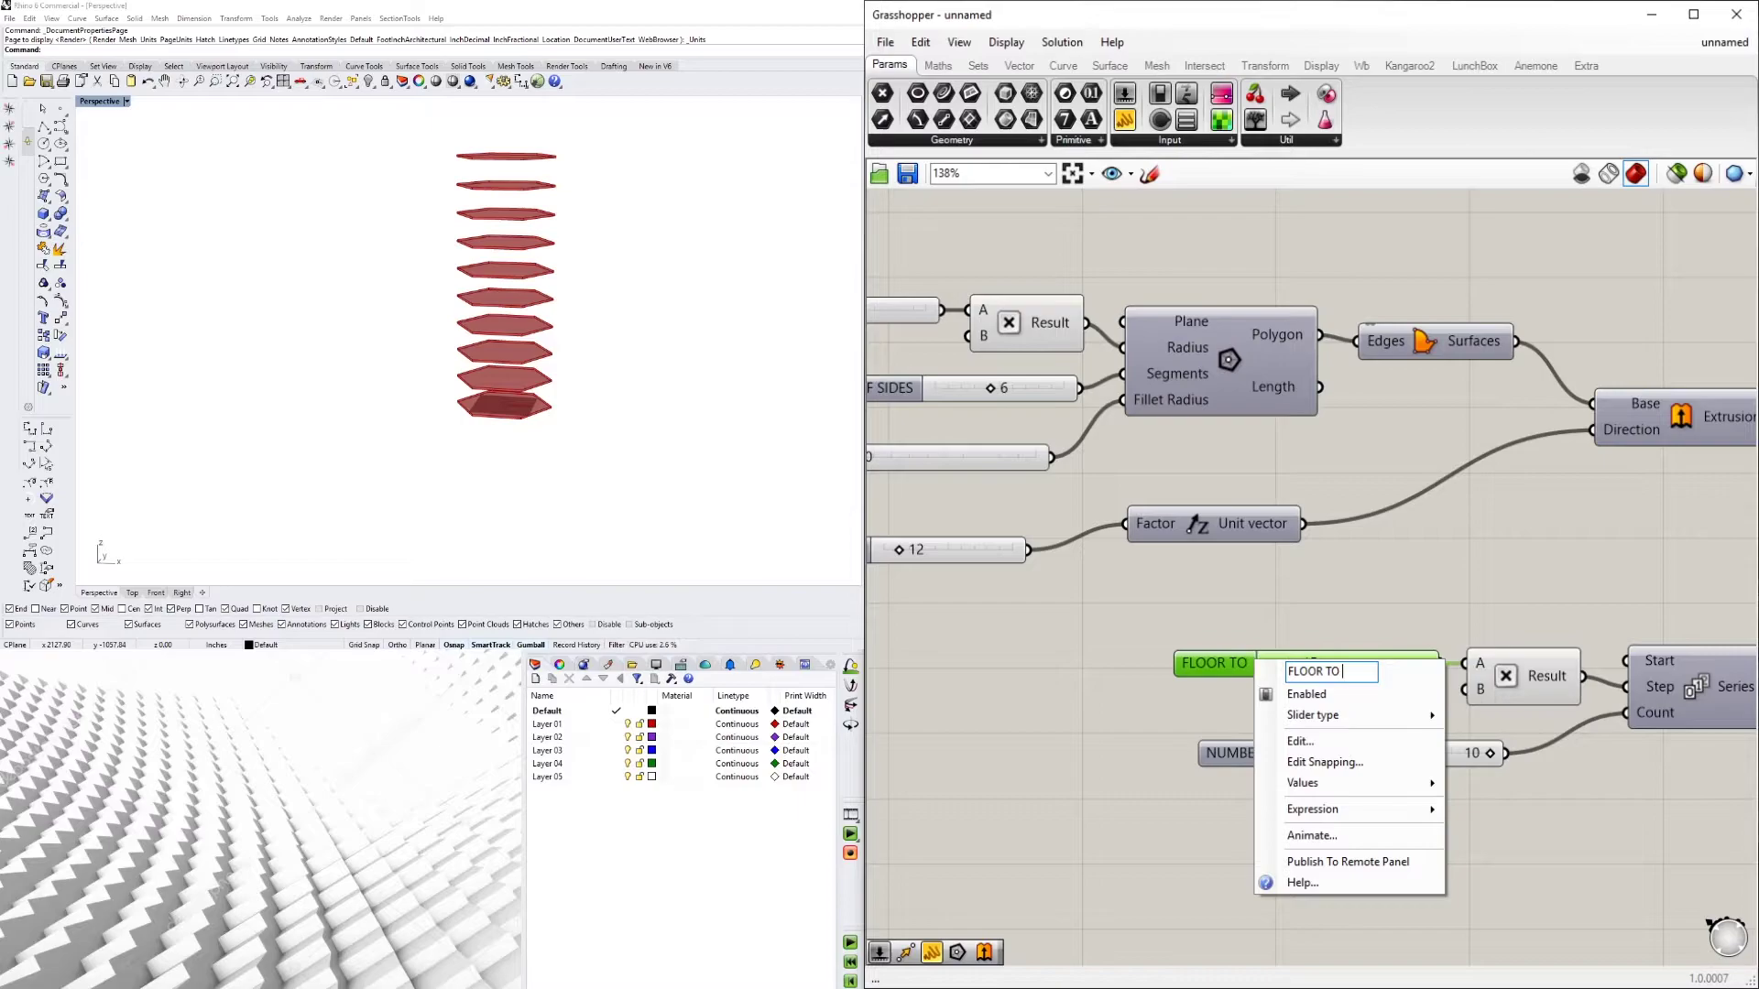
text(FLOOR)
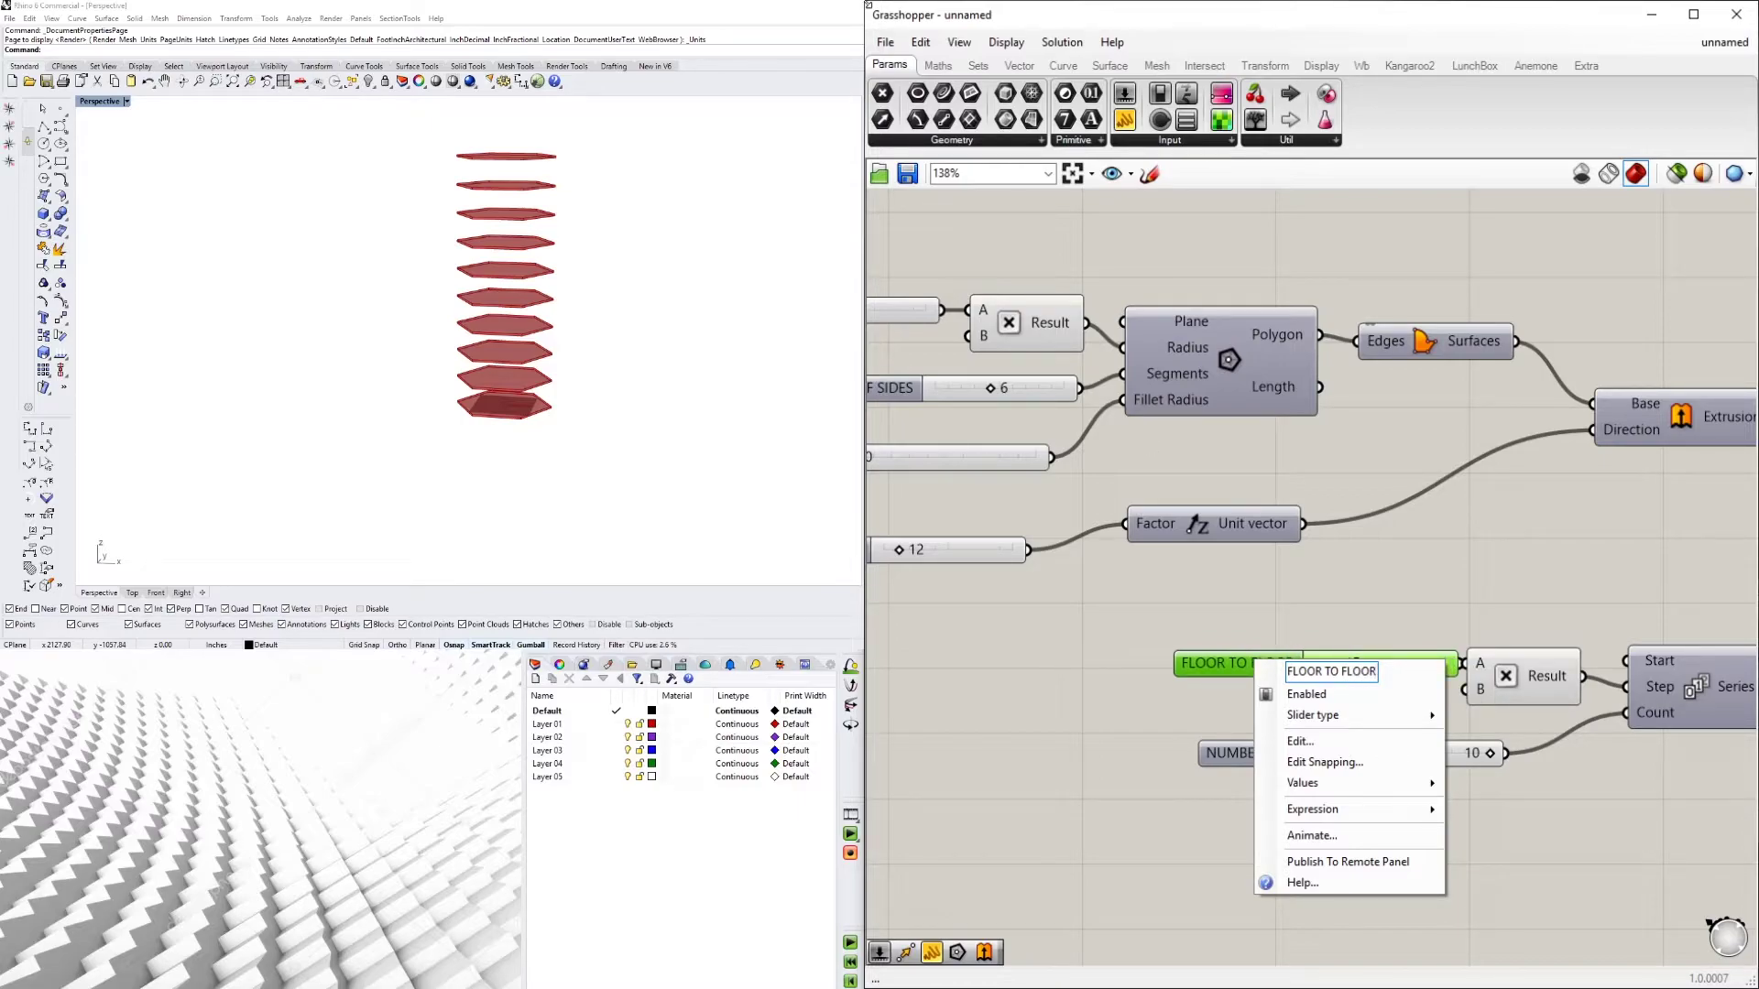
key(Return)
Move the FLOOR TO FLOOR slider away from its Multiplication component and the NUMBER OF FLOORS slider closer to Series
drag(1235, 665, 1208, 667)
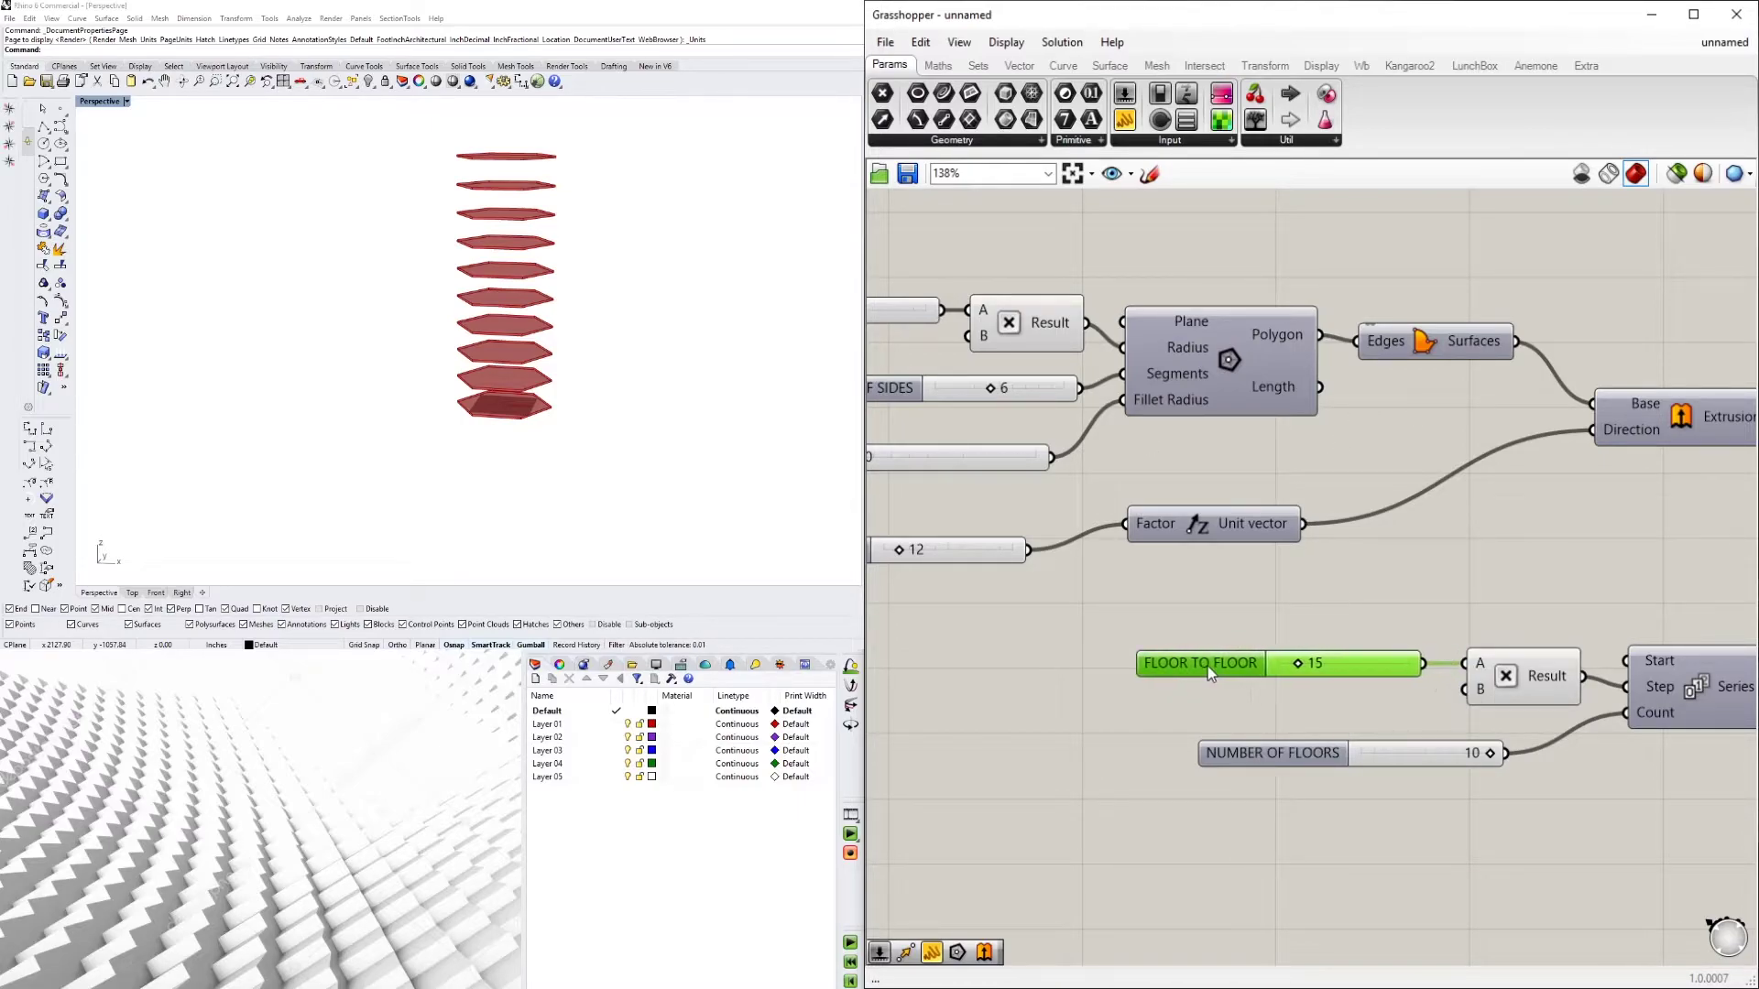
click(1375, 628)
drag(1287, 751, 1362, 738)
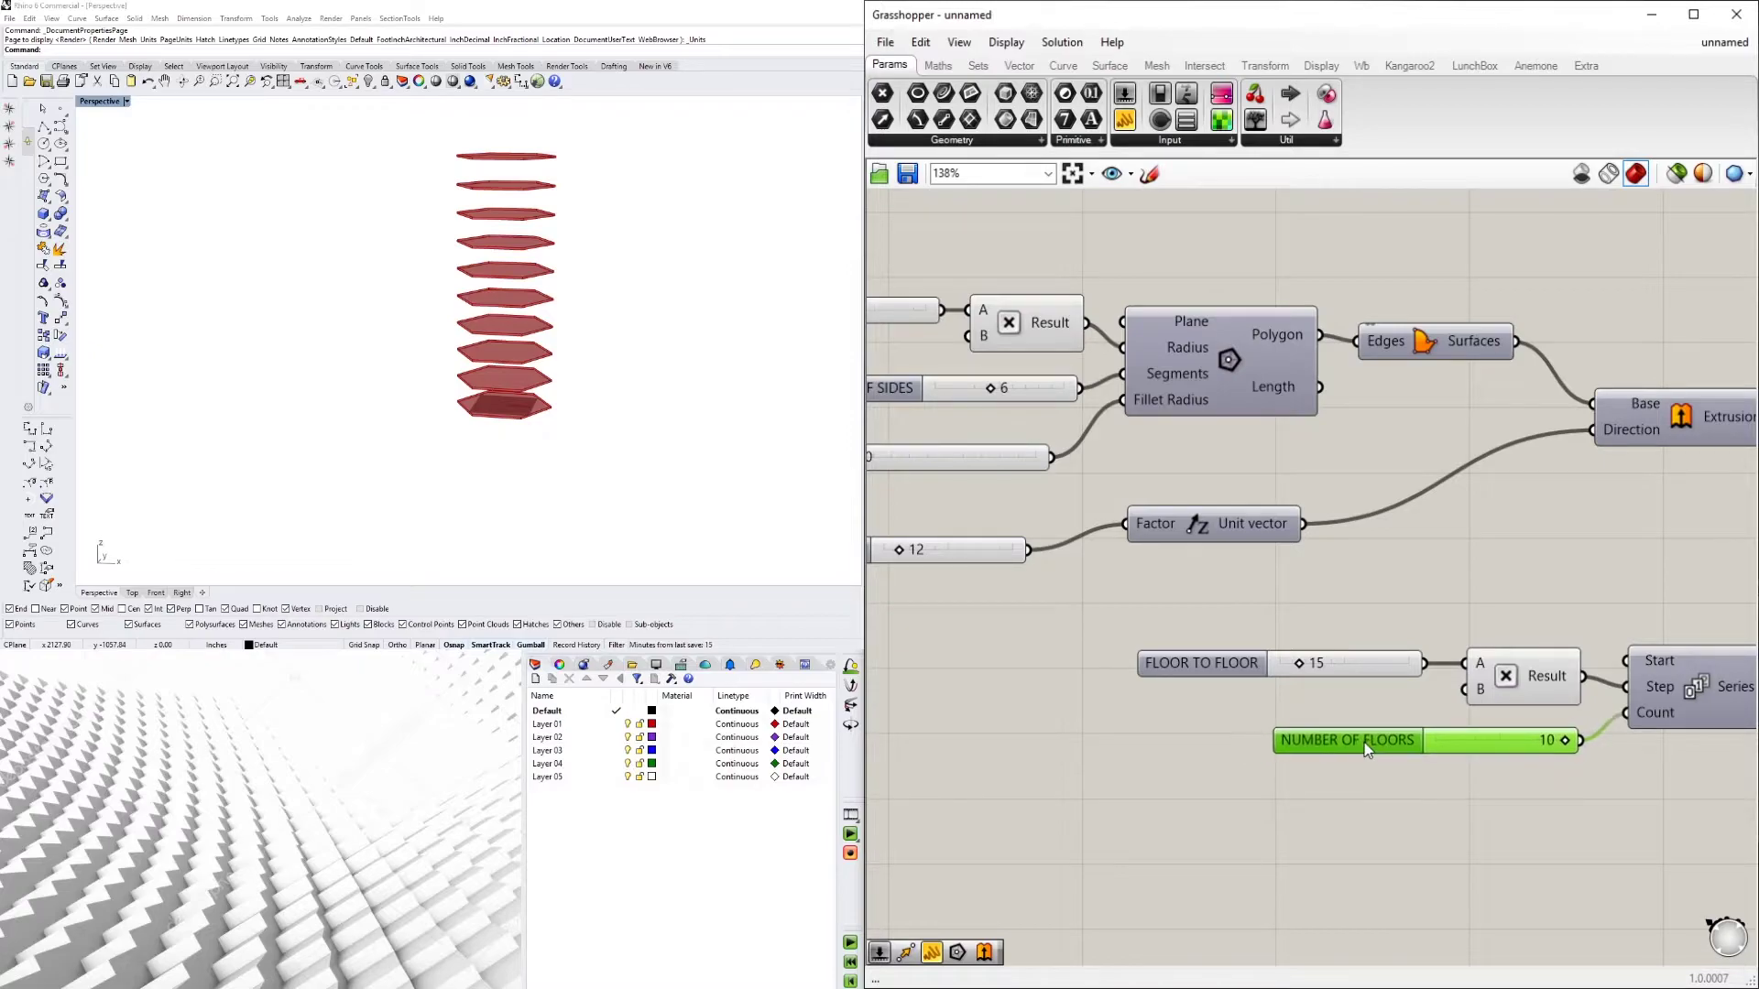
click(1612, 843)
Line up Unit Z beside the Series component, and shift the whole floor-spacing group closer to the rest of the definition
right_drag(1669, 856, 1482, 819)
scroll(1482, 819, down, 2)
right_drag(1524, 764, 1473, 687)
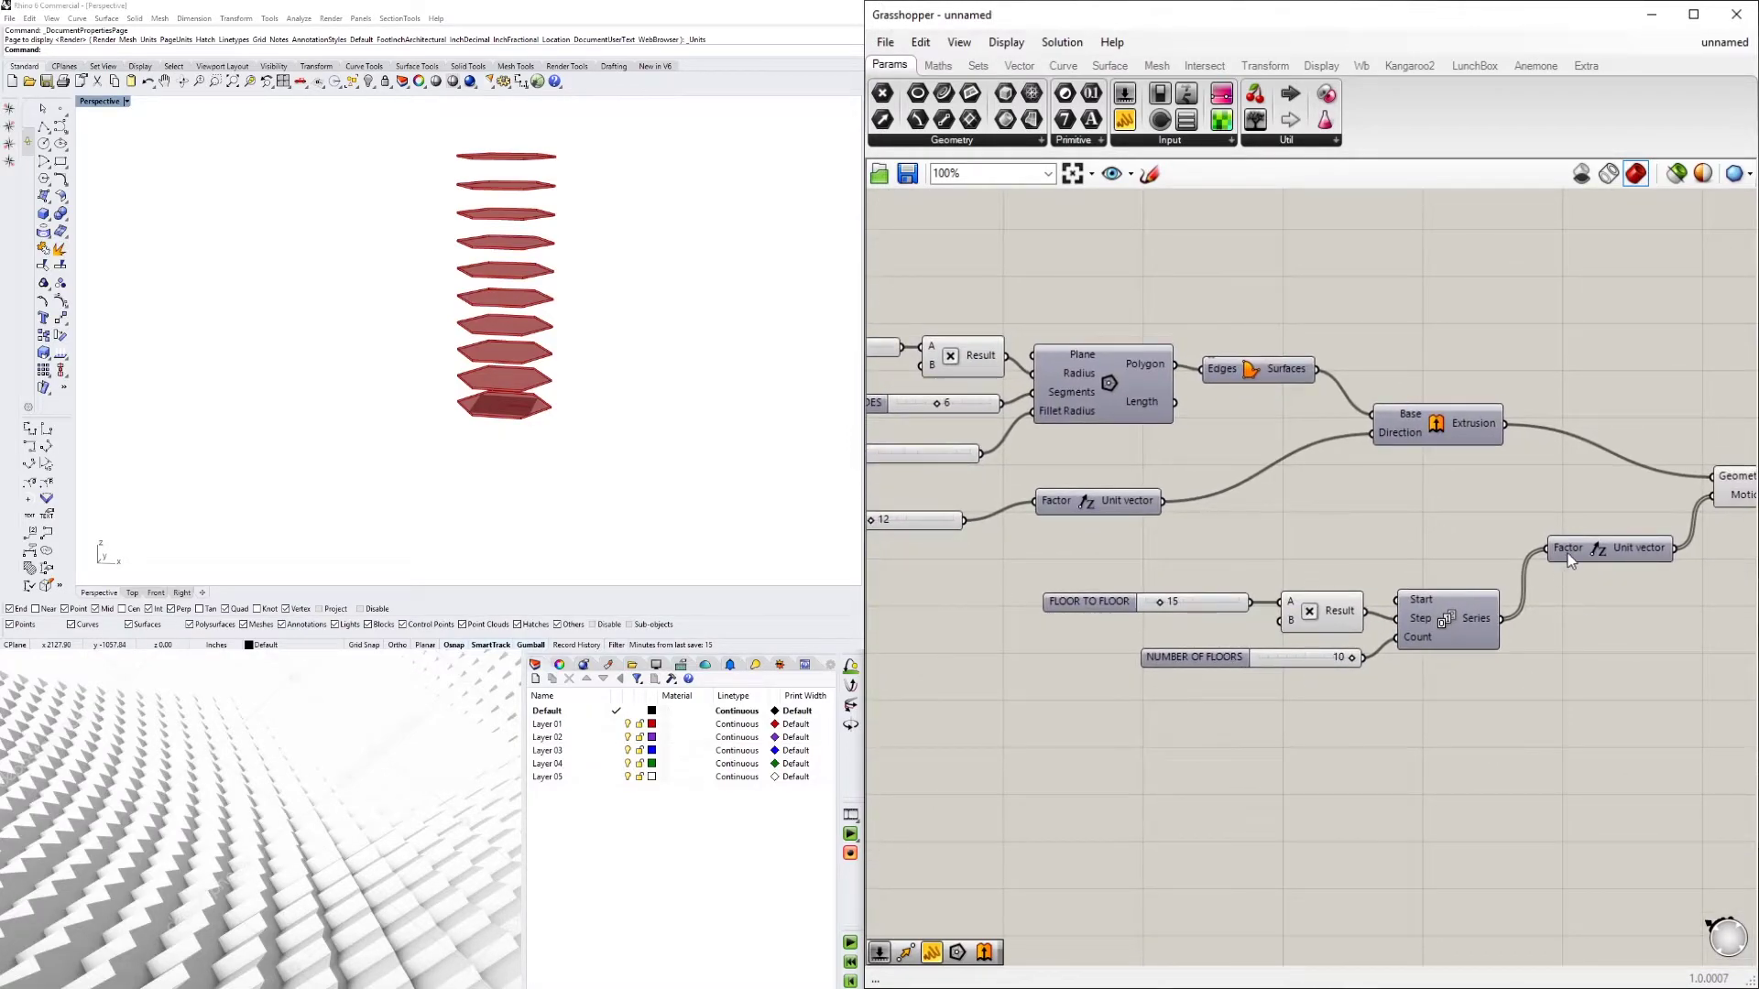
drag(1569, 561, 1145, 553)
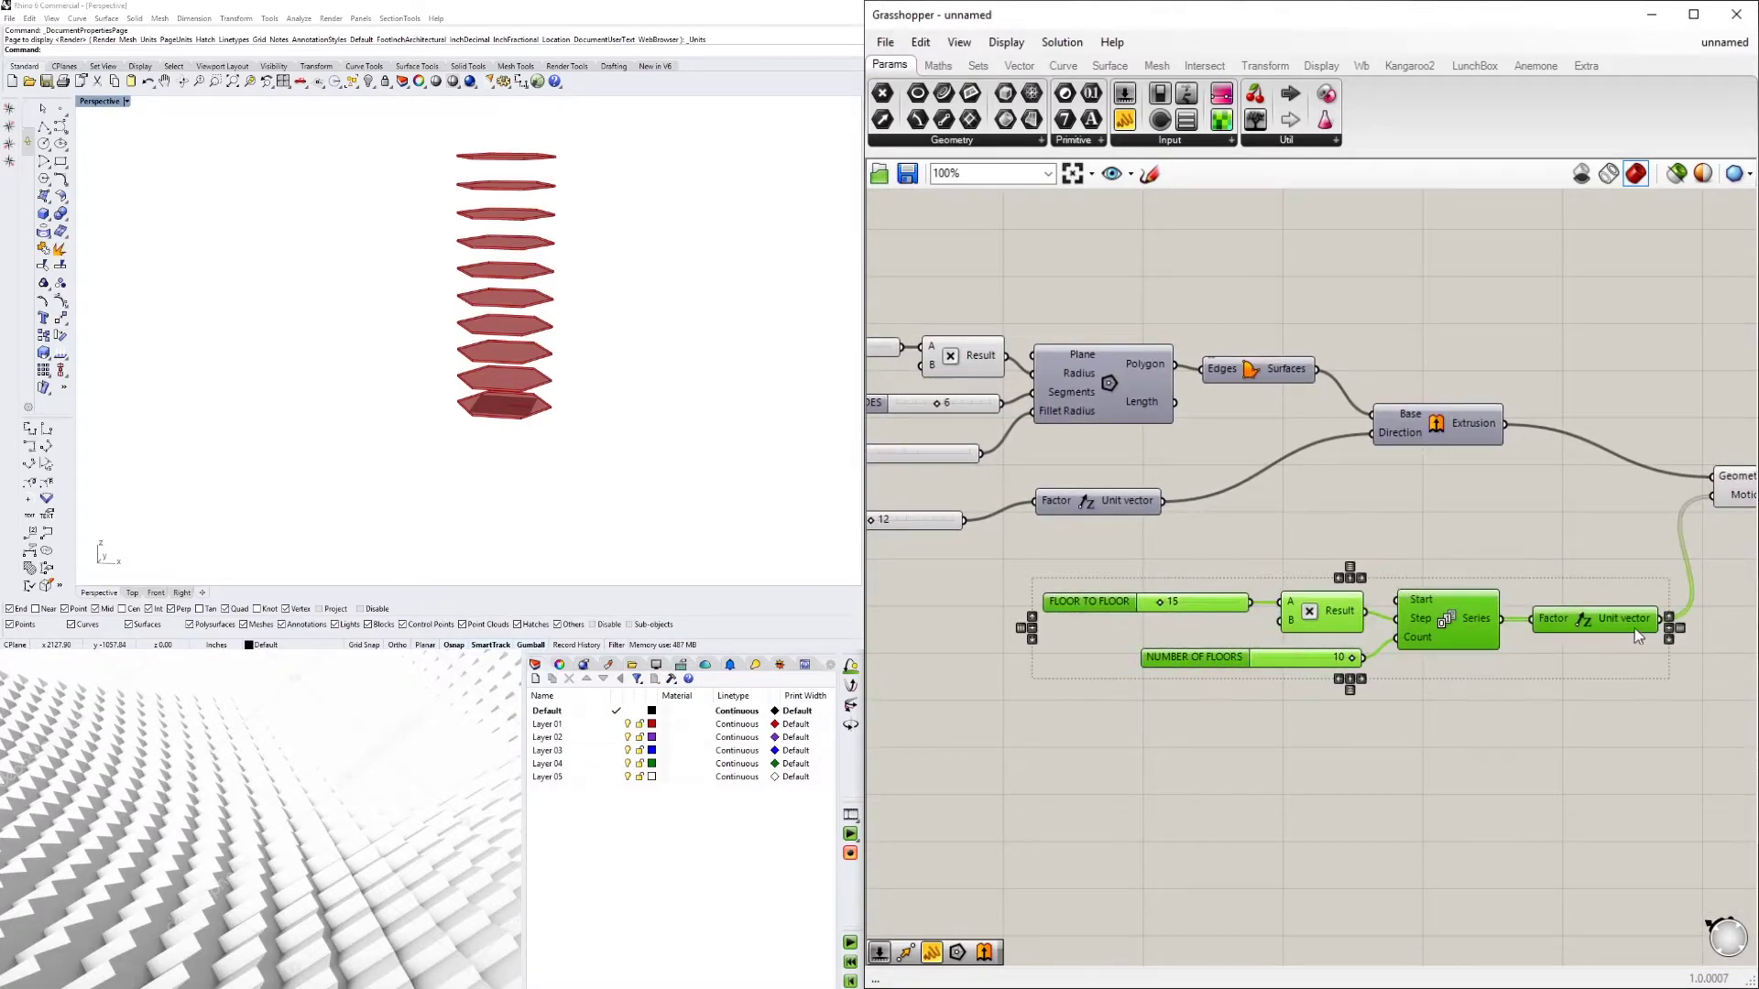
drag(1609, 620, 1475, 607)
click(1513, 715)
Reposition the Move component closer to the Extrude and Unit Z components that feed it
right_drag(1518, 716, 1287, 717)
click(1537, 493)
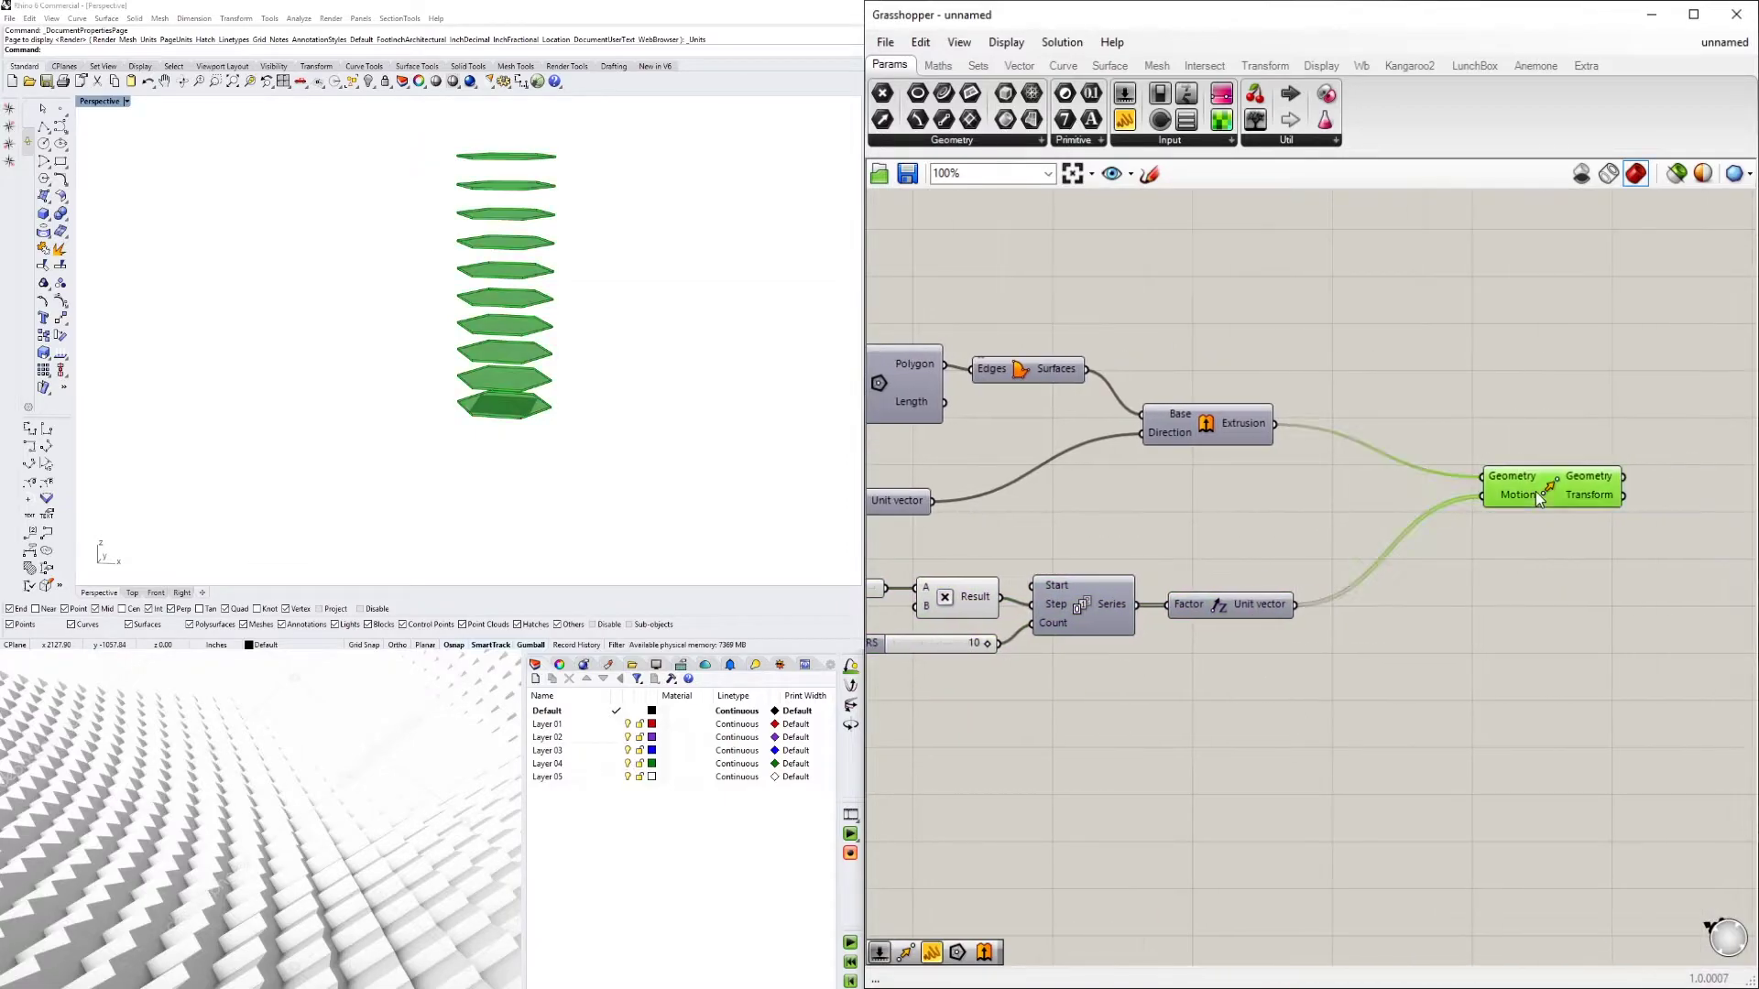
drag(1539, 497, 1463, 533)
Increase the BUILDING SIZE slider controlling the polygon radius to 47
right_drag(417, 307, 580, 261)
scroll(432, 224, up, 2)
right_drag(1291, 647, 1446, 652)
scroll(1446, 652, down, 1)
right_drag(1051, 656, 1301, 836)
right_drag(1362, 714, 1284, 668)
click(570, 494)
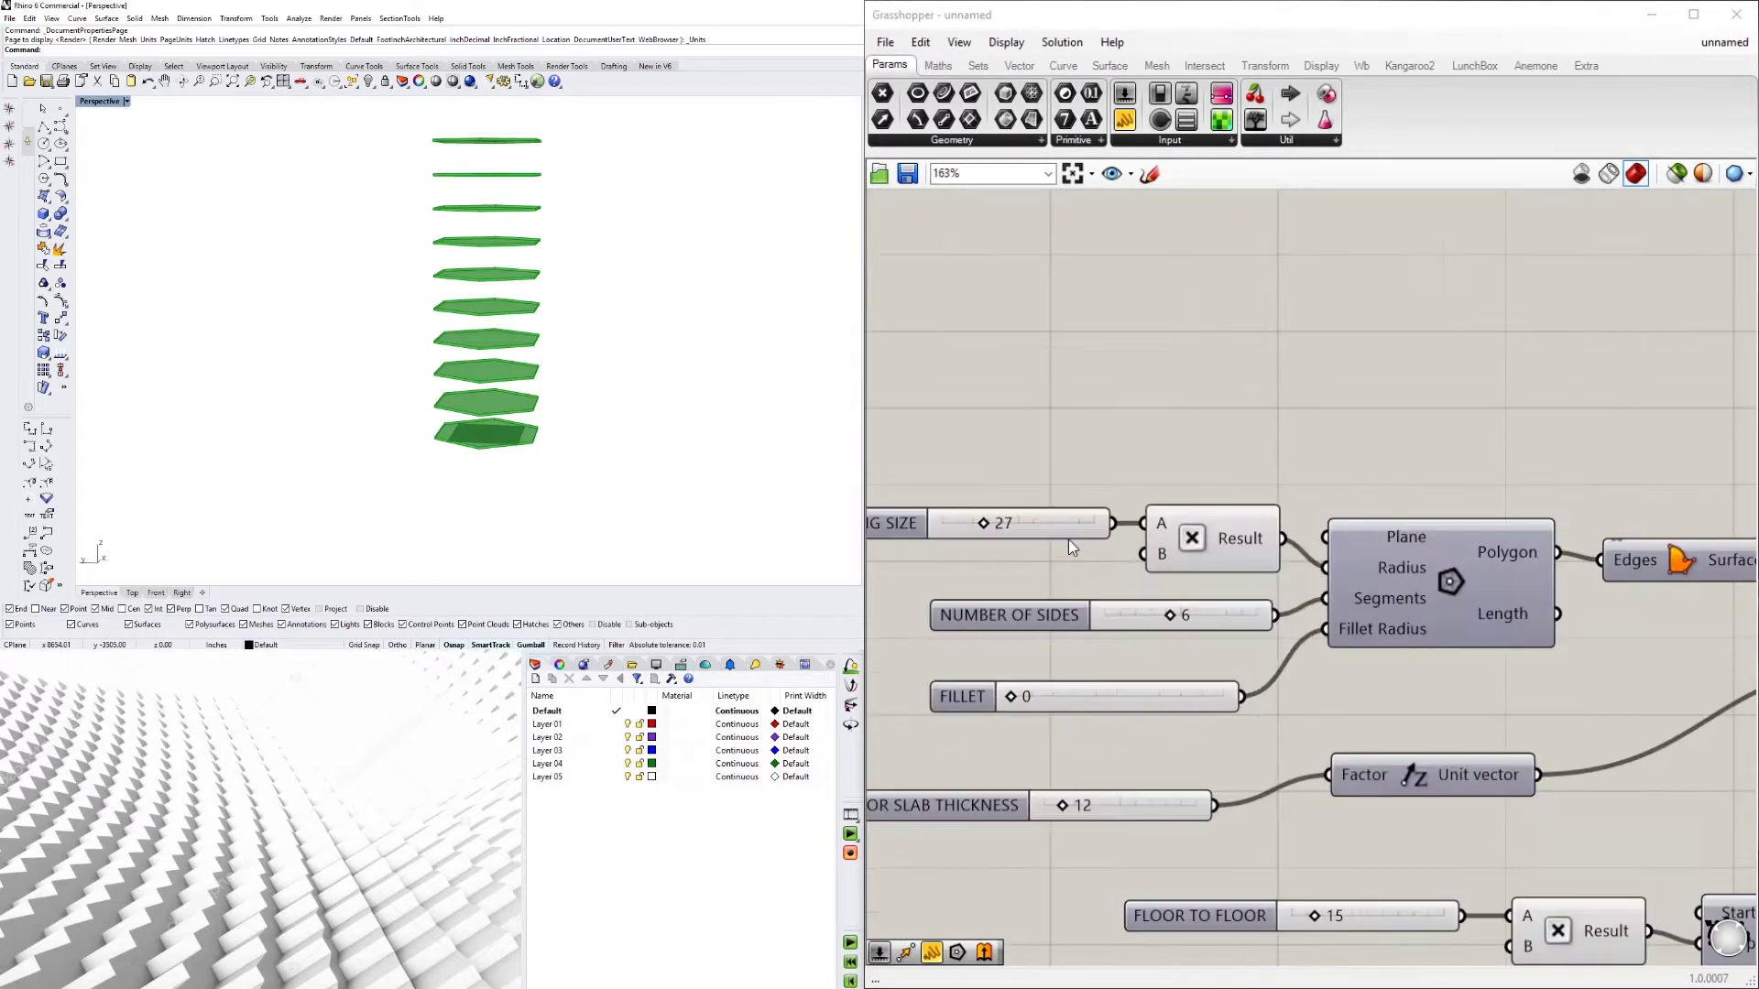
scroll(1068, 541, up, 1)
drag(962, 519, 999, 519)
Set the NUMBER OF SIDES slider to 4 for square floor slabs
scroll(1196, 627, up, 4)
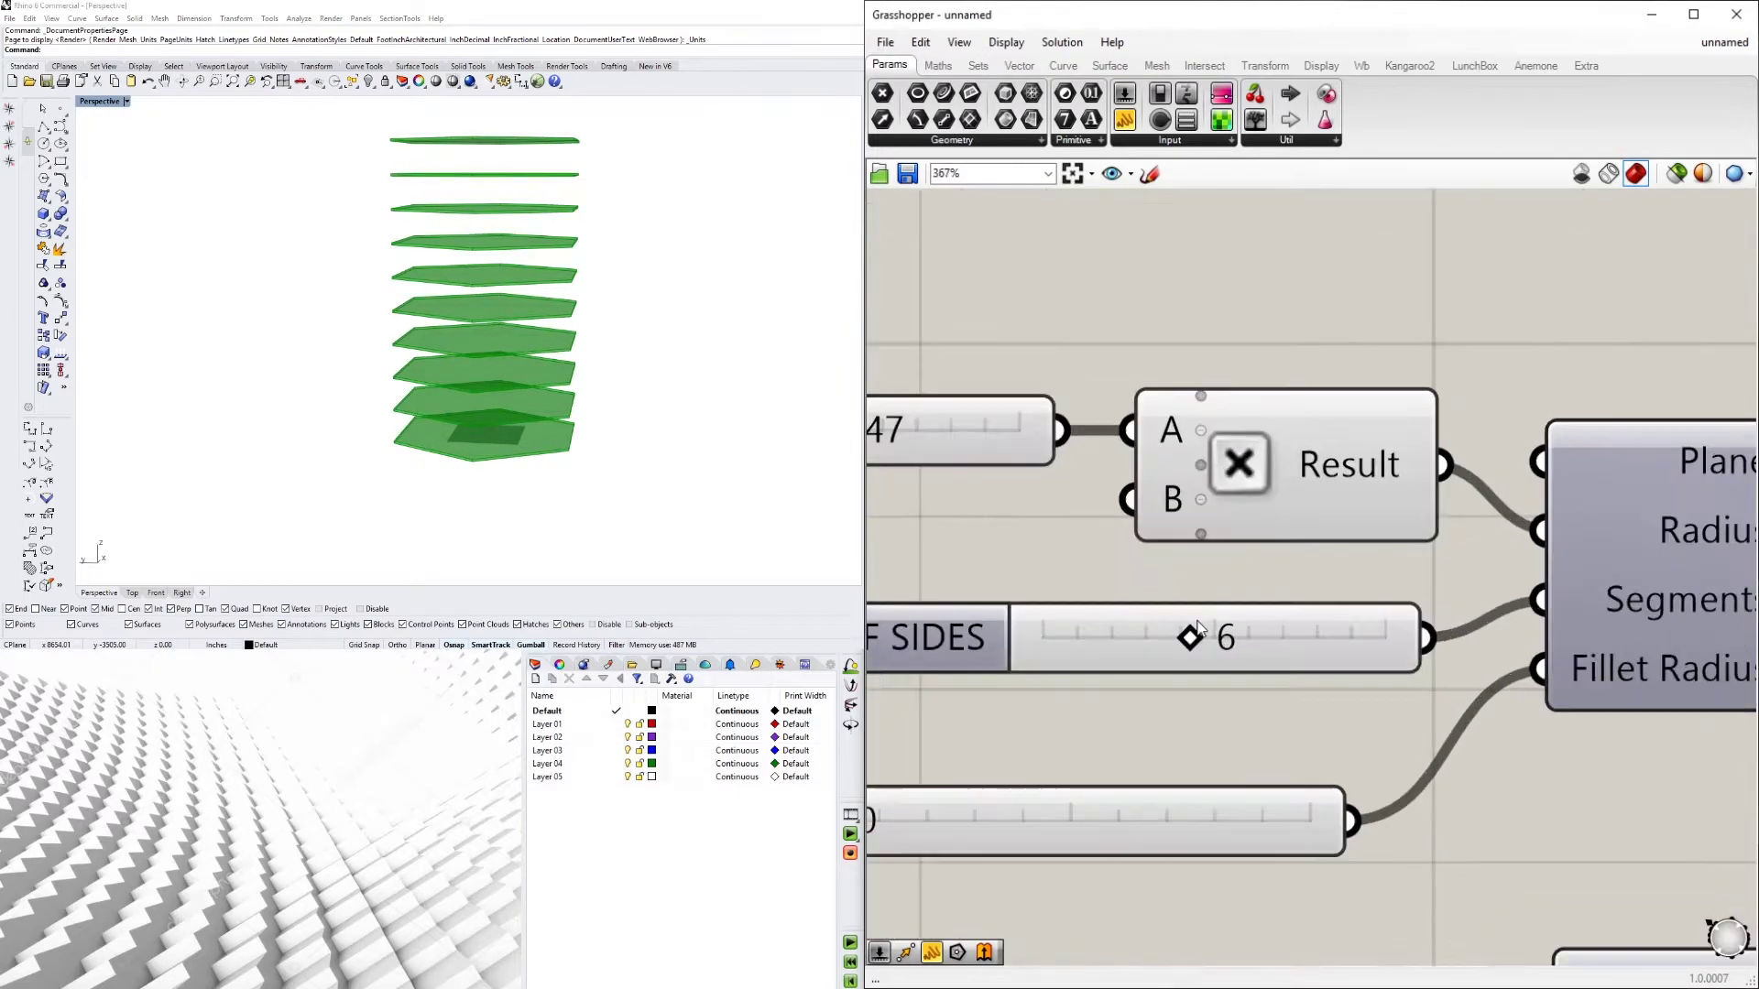
drag(1195, 634, 1106, 634)
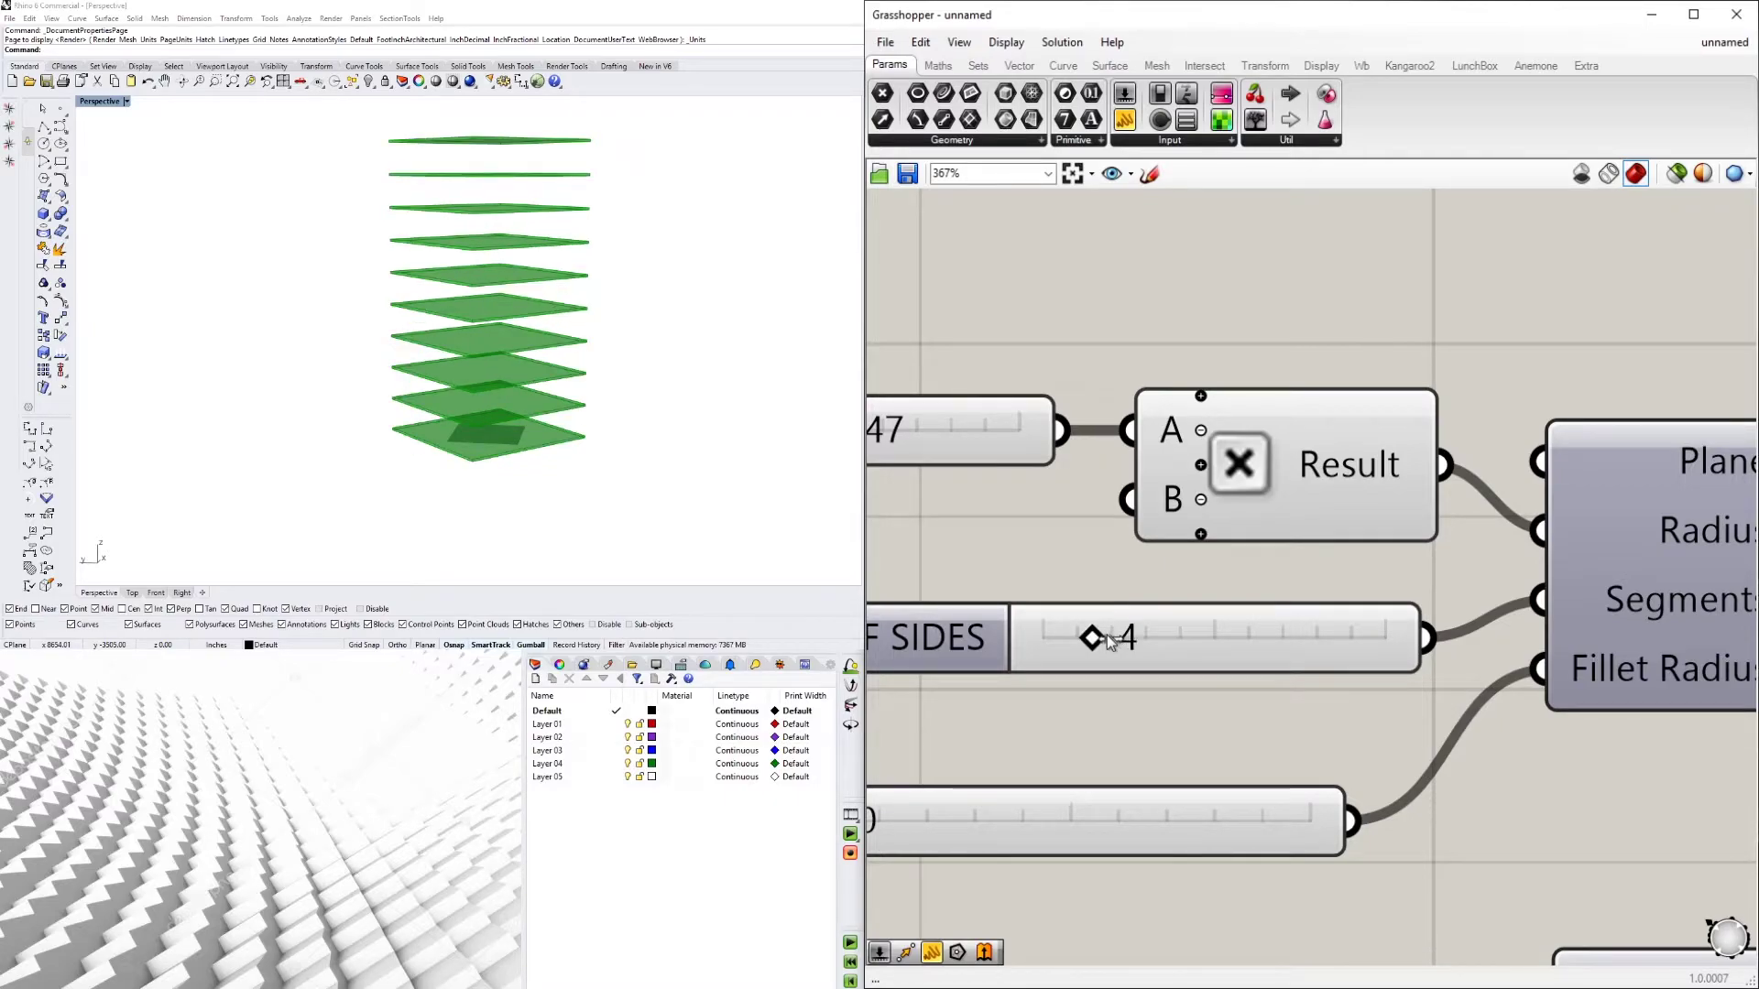
mouse_move(1107, 635)
mouse_down()
mouse_move(1045, 638)
mouse_move(1168, 646)
mouse_move(1050, 648)
mouse_move(1139, 646)
mouse_move(1101, 646)
mouse_up()
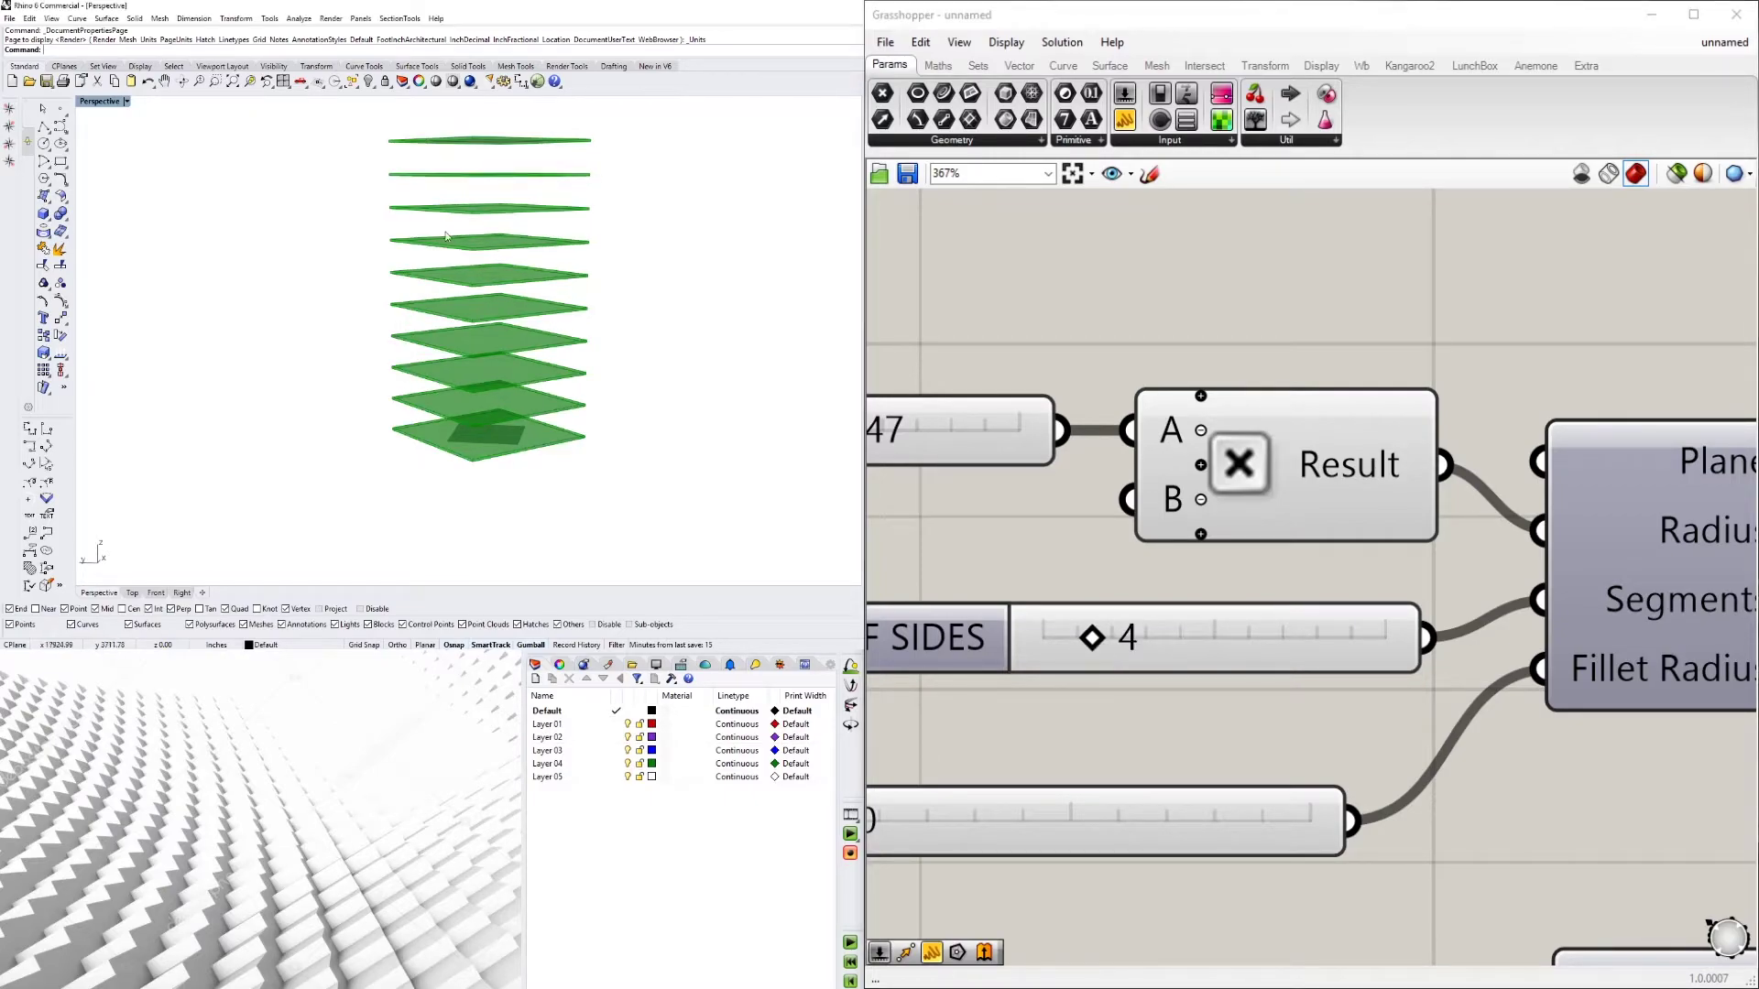
Turn on the preview of the Polygon component to show the base outline beneath the floor slabs
right_drag(596, 348, 650, 362)
click(1042, 286)
scroll(1235, 264, down, 5)
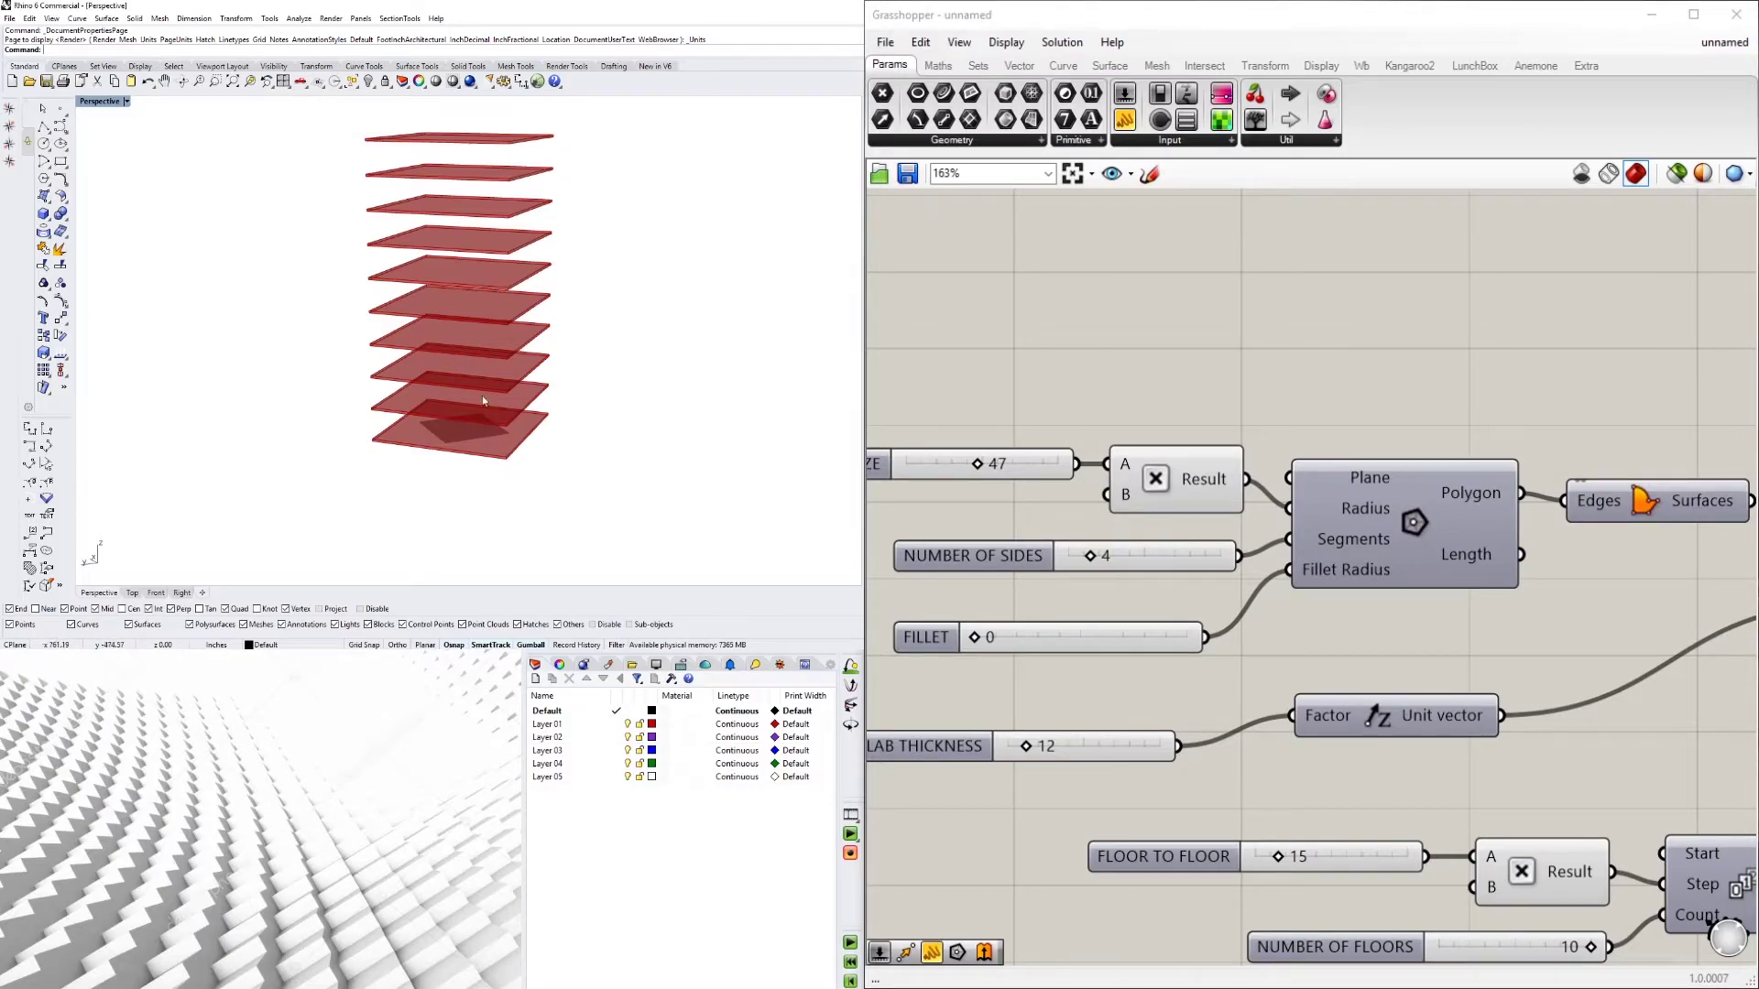
click(1414, 499)
right_click(1417, 517)
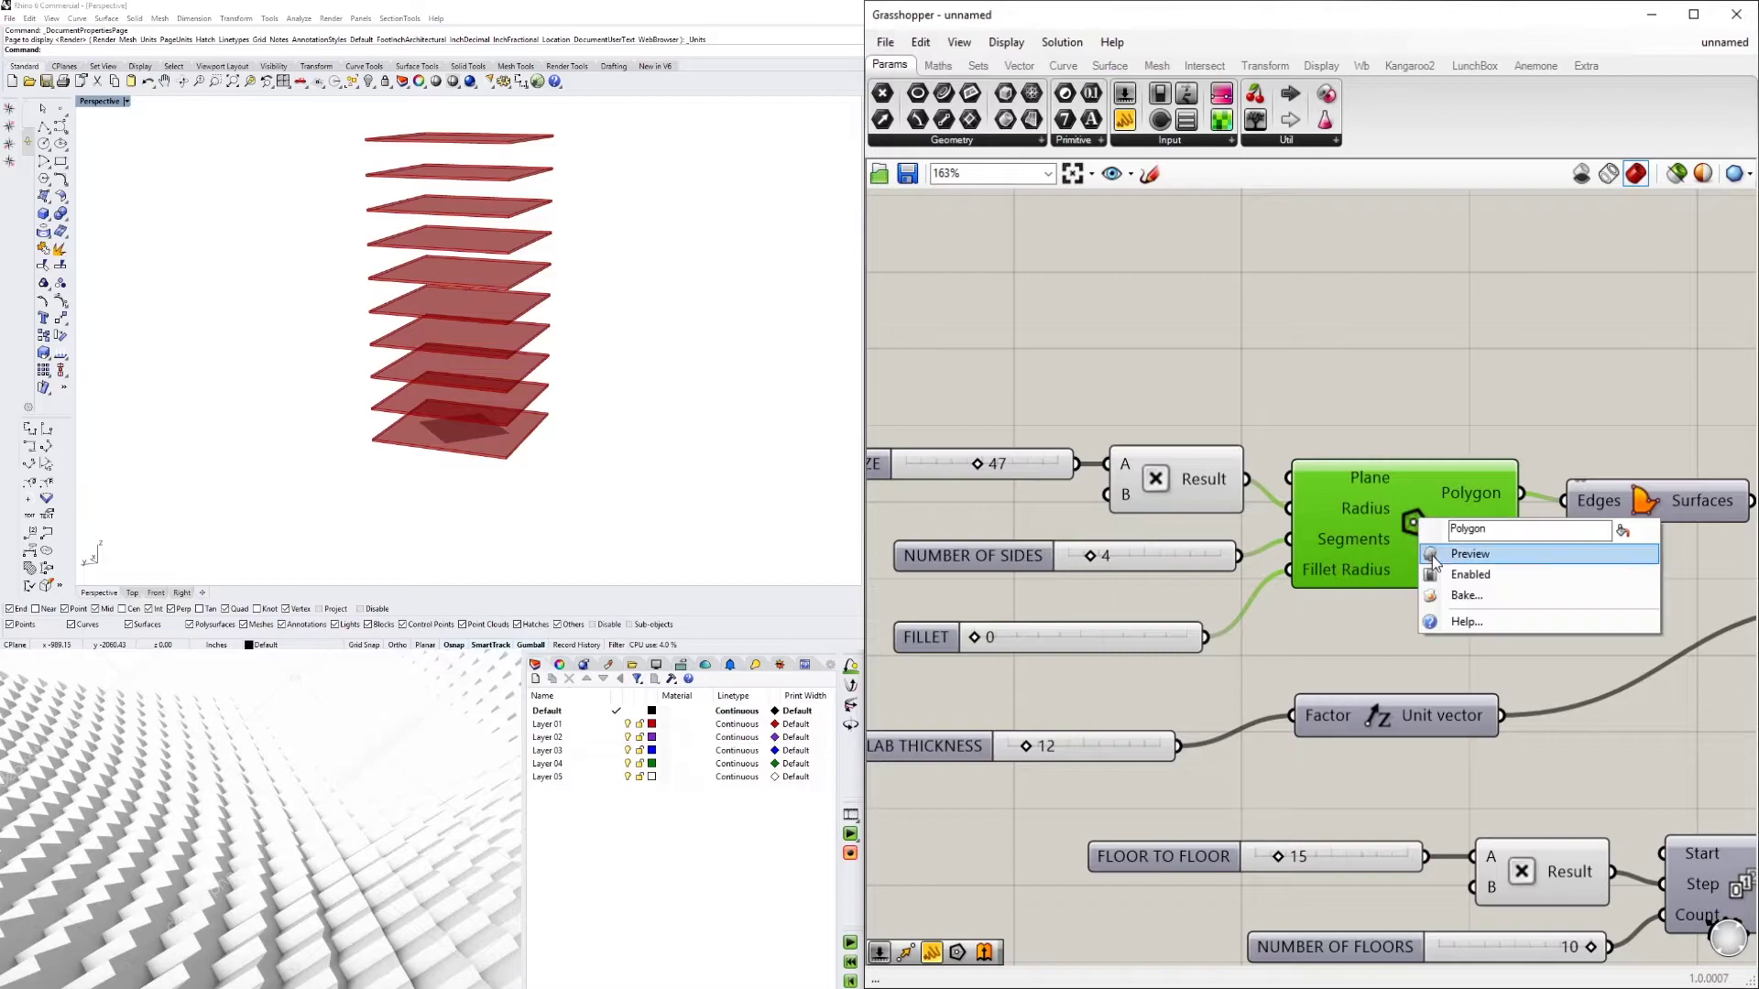
click(1466, 550)
right_drag(441, 450, 412, 461)
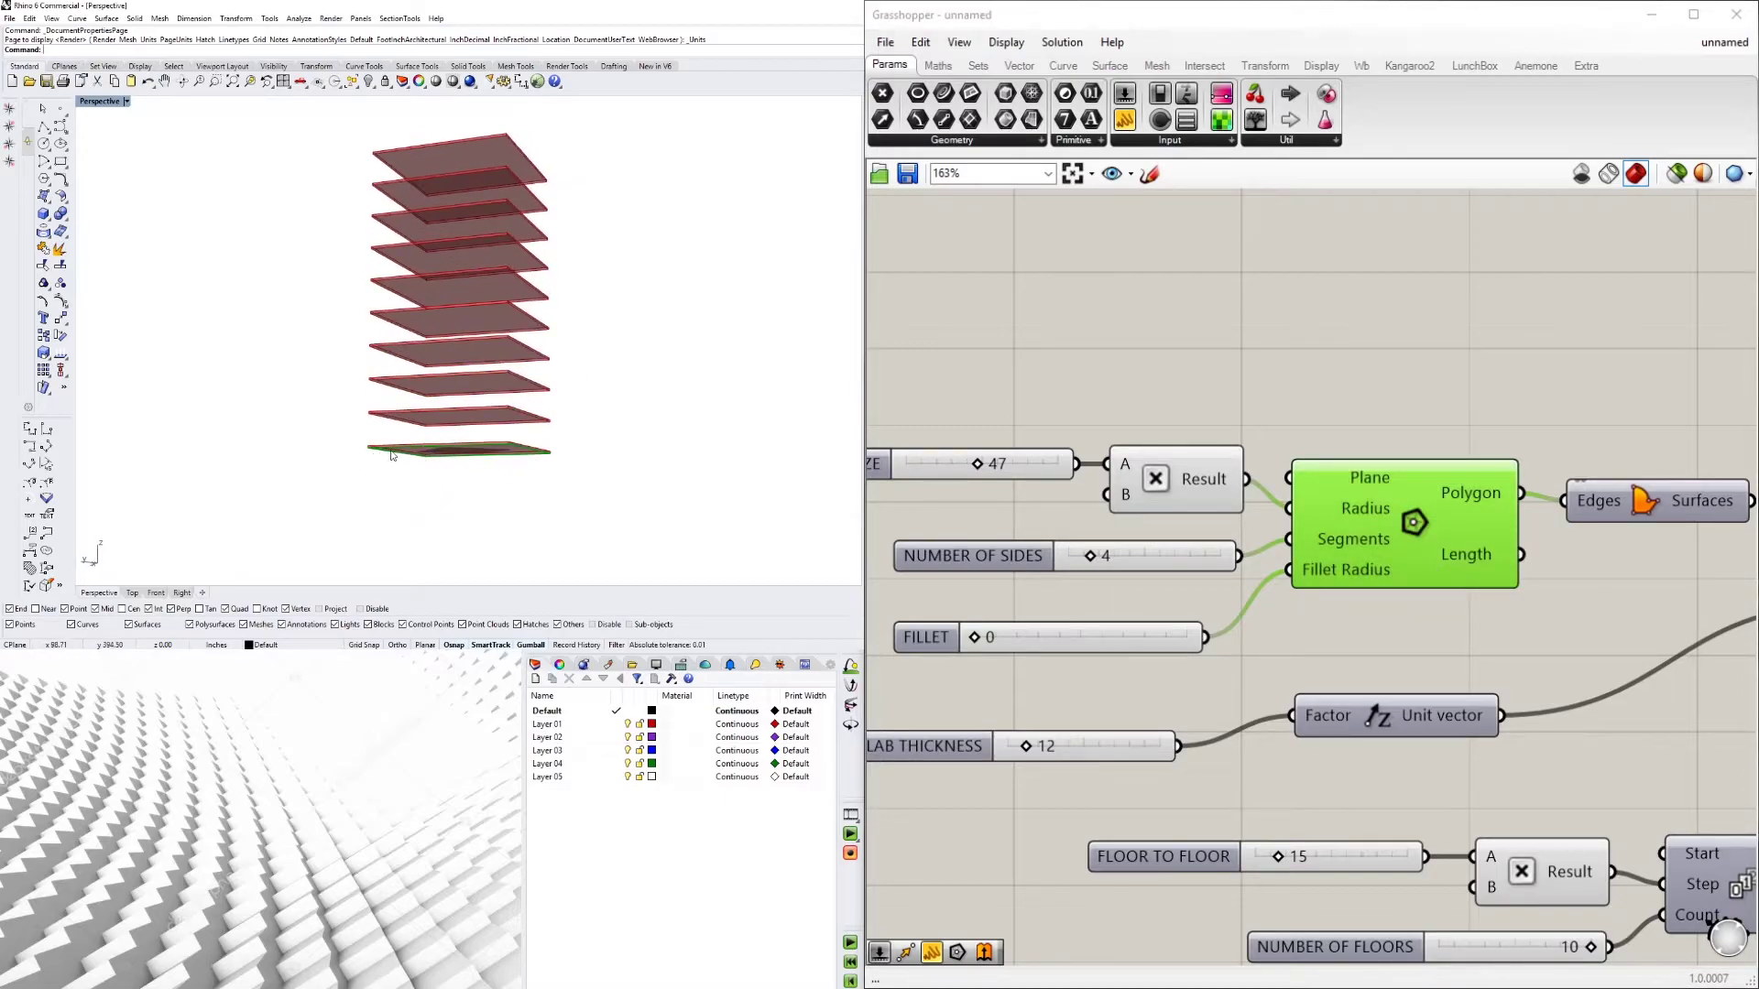
scroll(413, 454, down, 5)
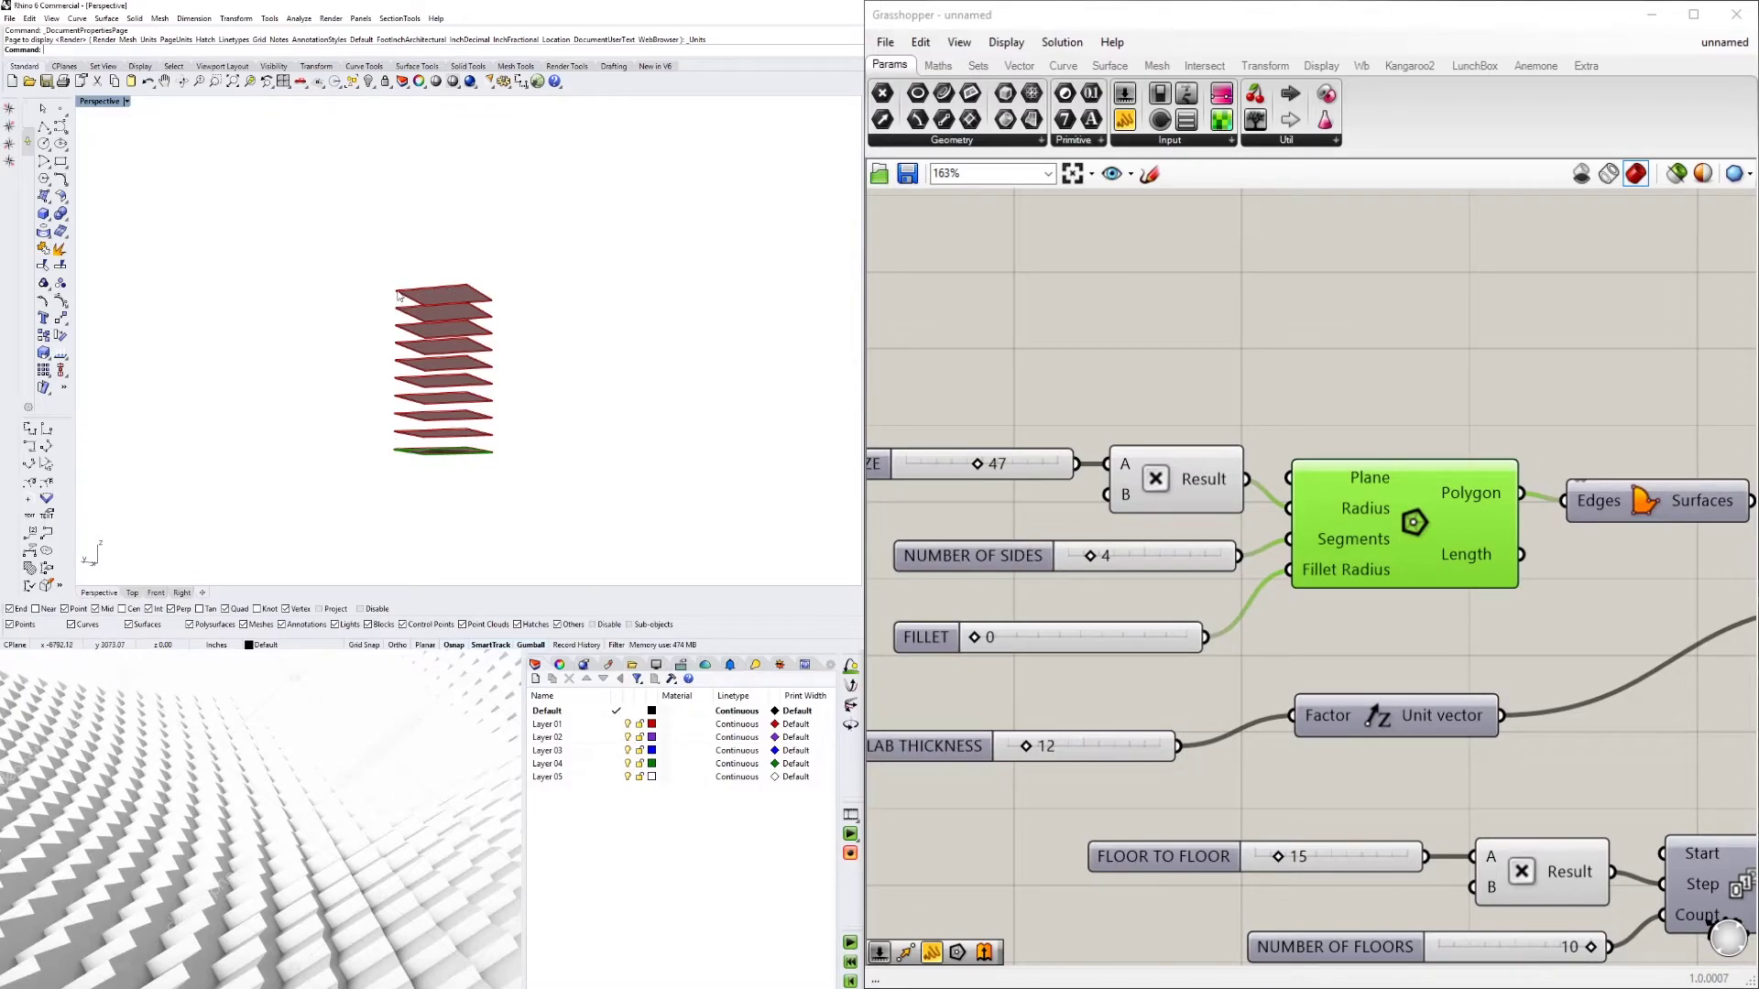
scroll(1272, 394, down, 4)
Add a second Extrude component above the existing one and connect the Polygon output to its Base input
right_drag(1453, 606, 1149, 565)
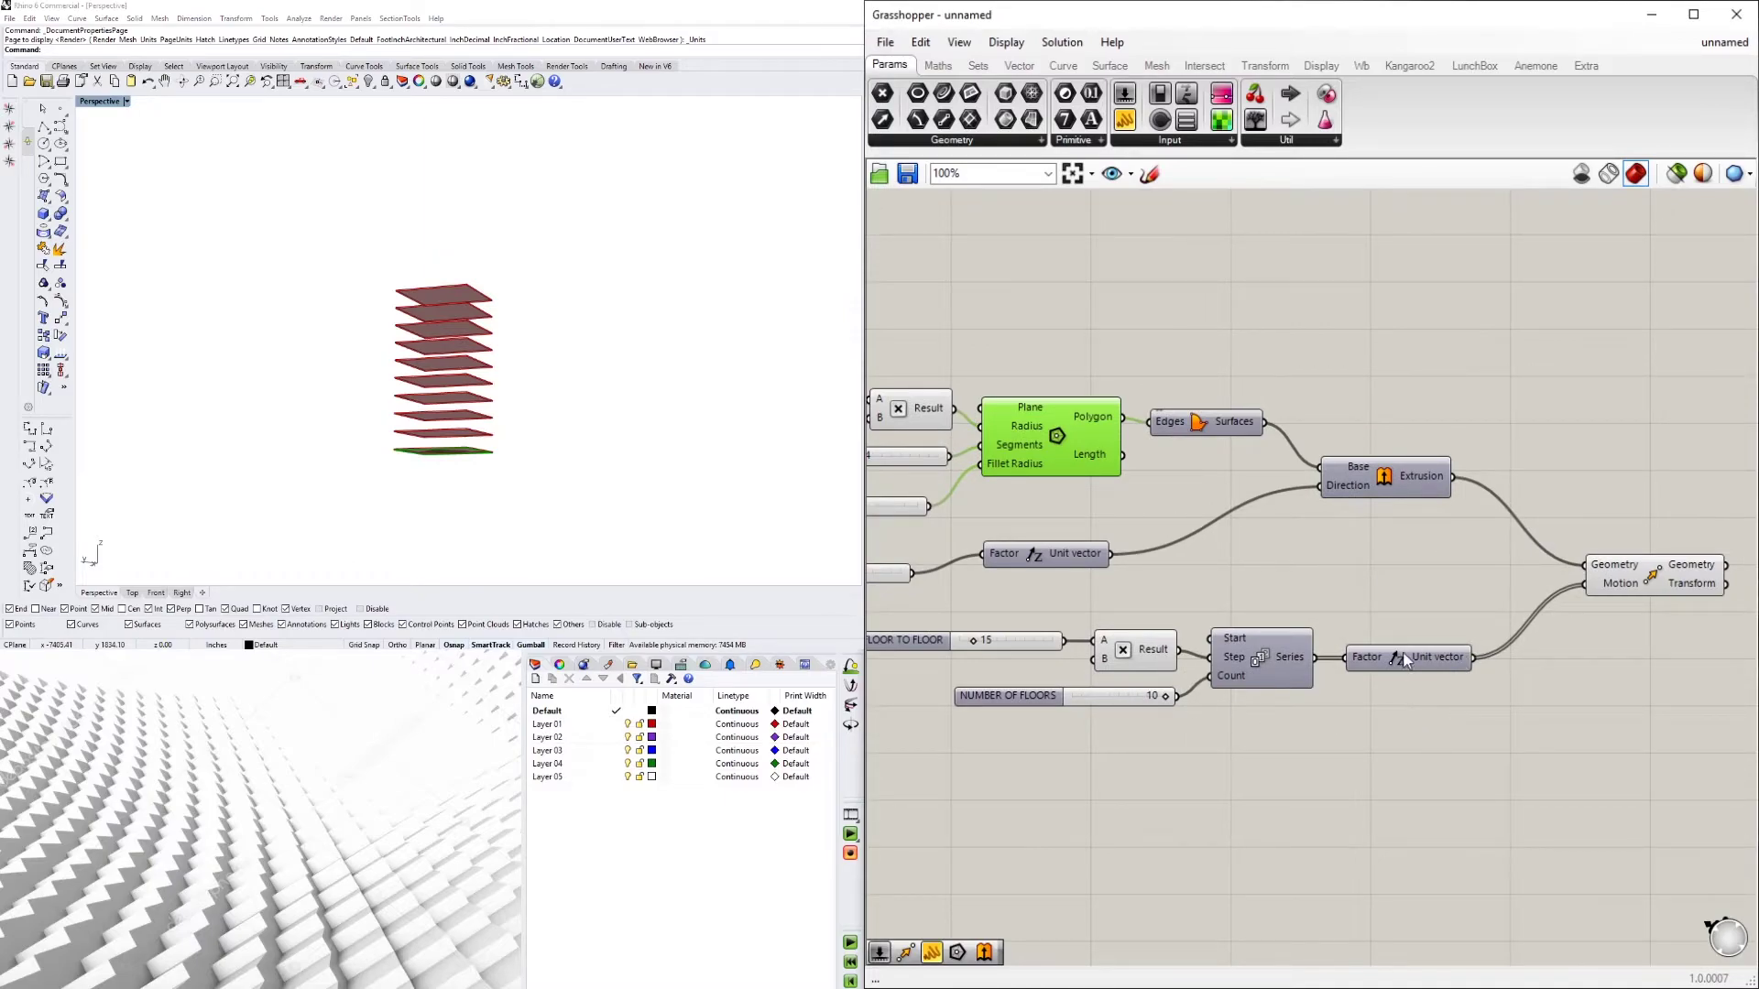
click(456, 351)
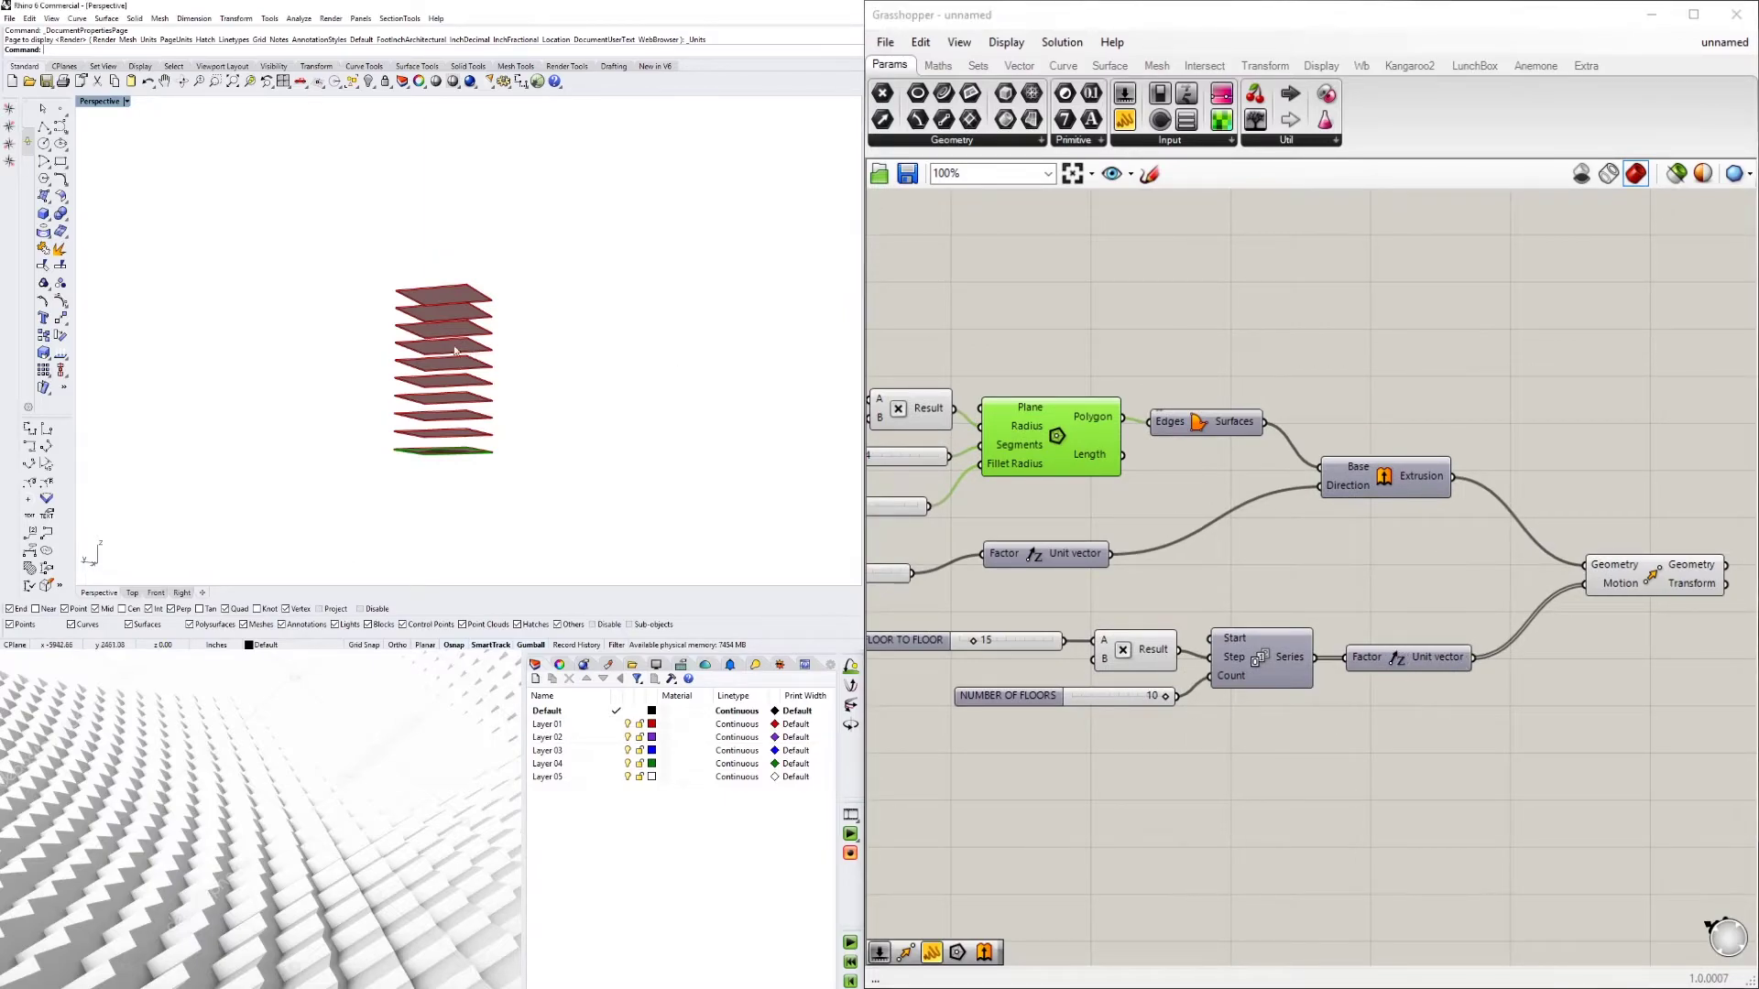
double_click(1439, 371)
text(extrude)
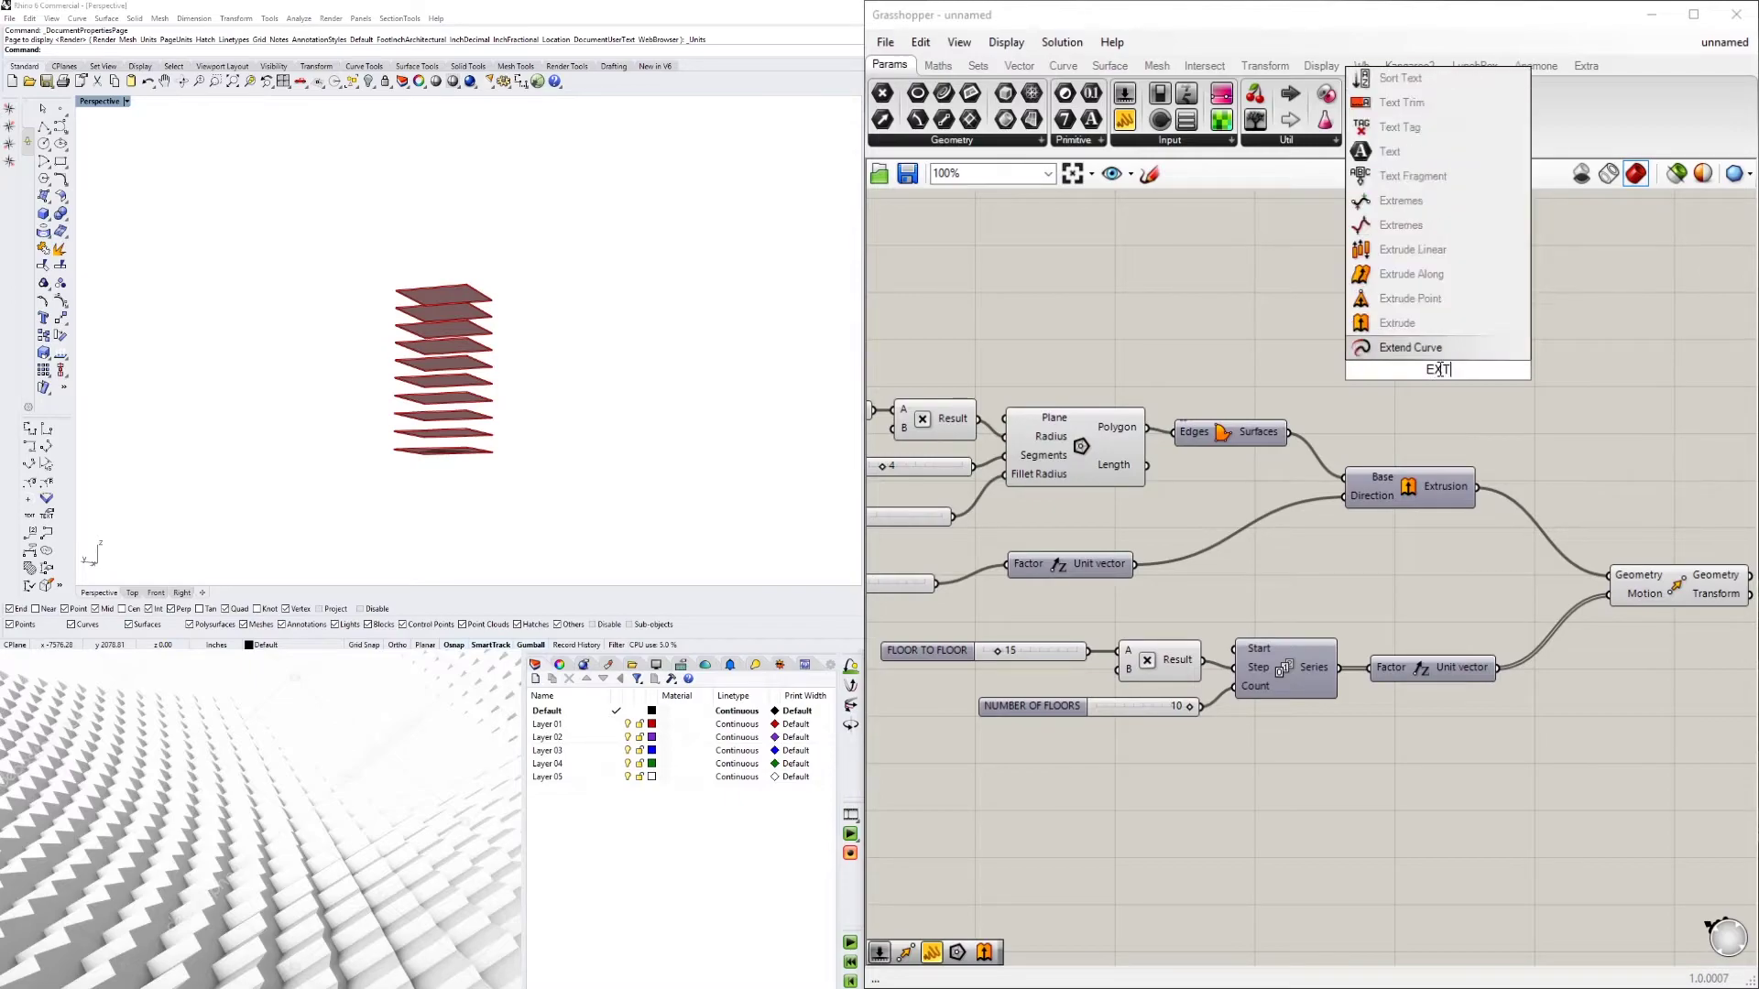
click(1427, 350)
drag(1427, 350, 1466, 315)
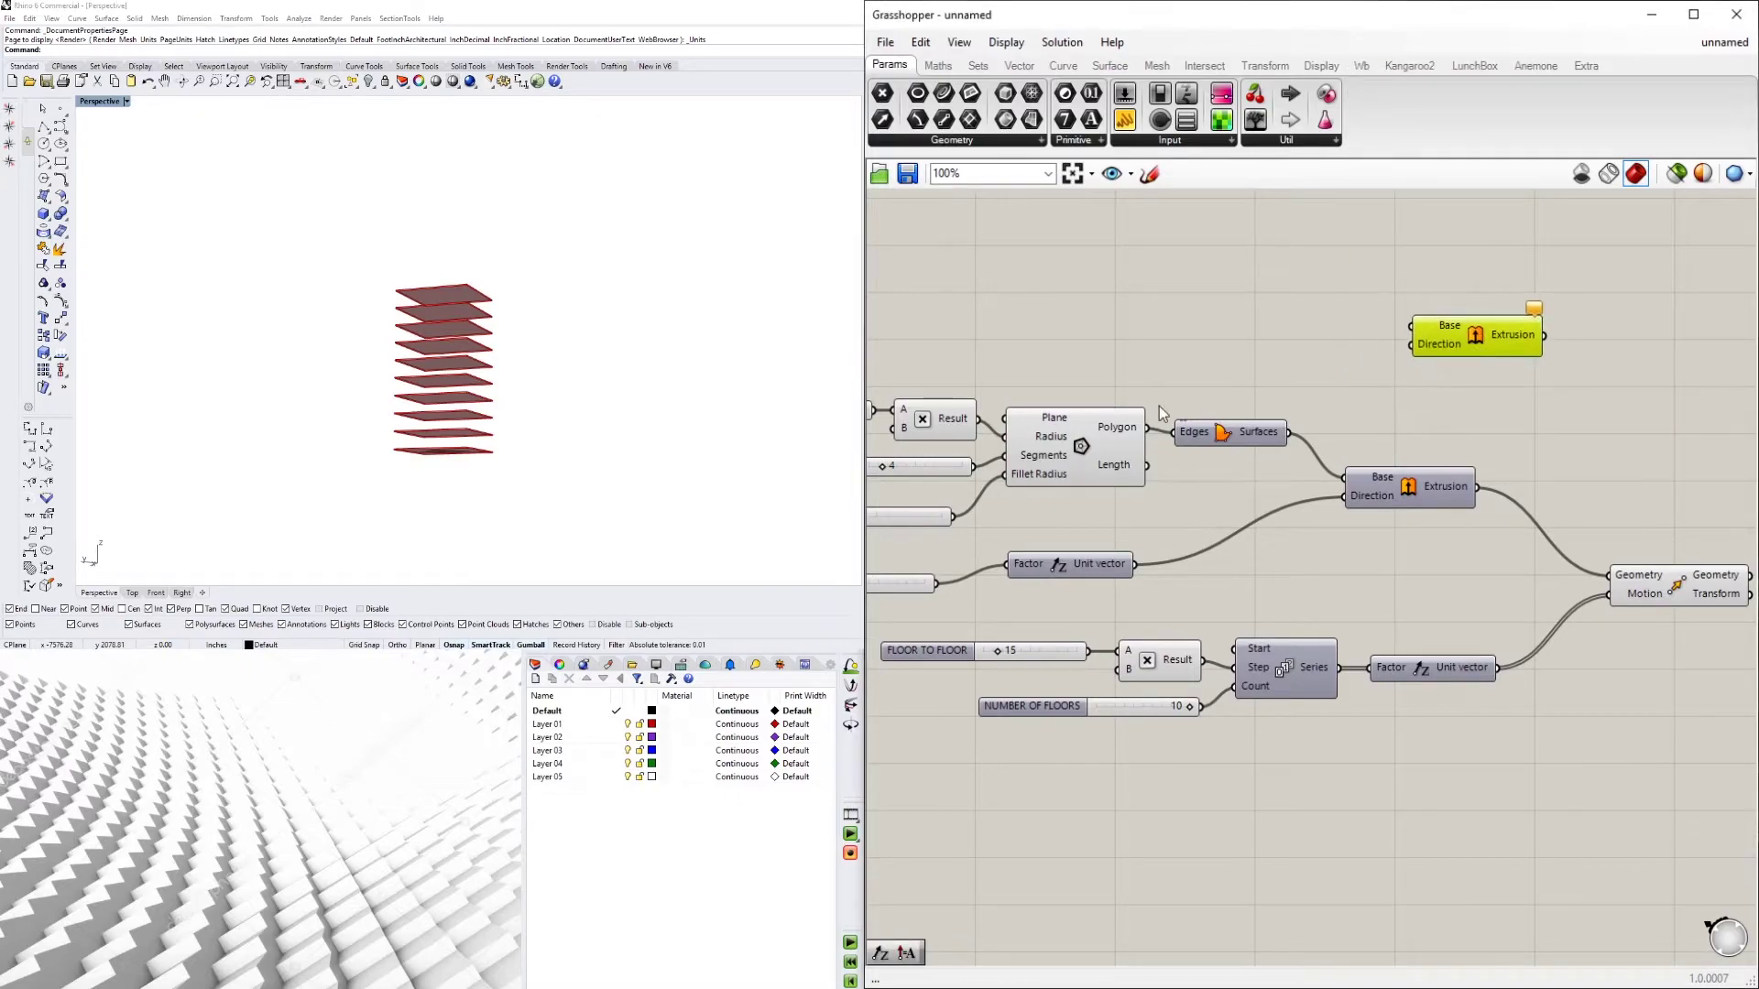
click(1123, 436)
drag(1146, 428, 1553, 341)
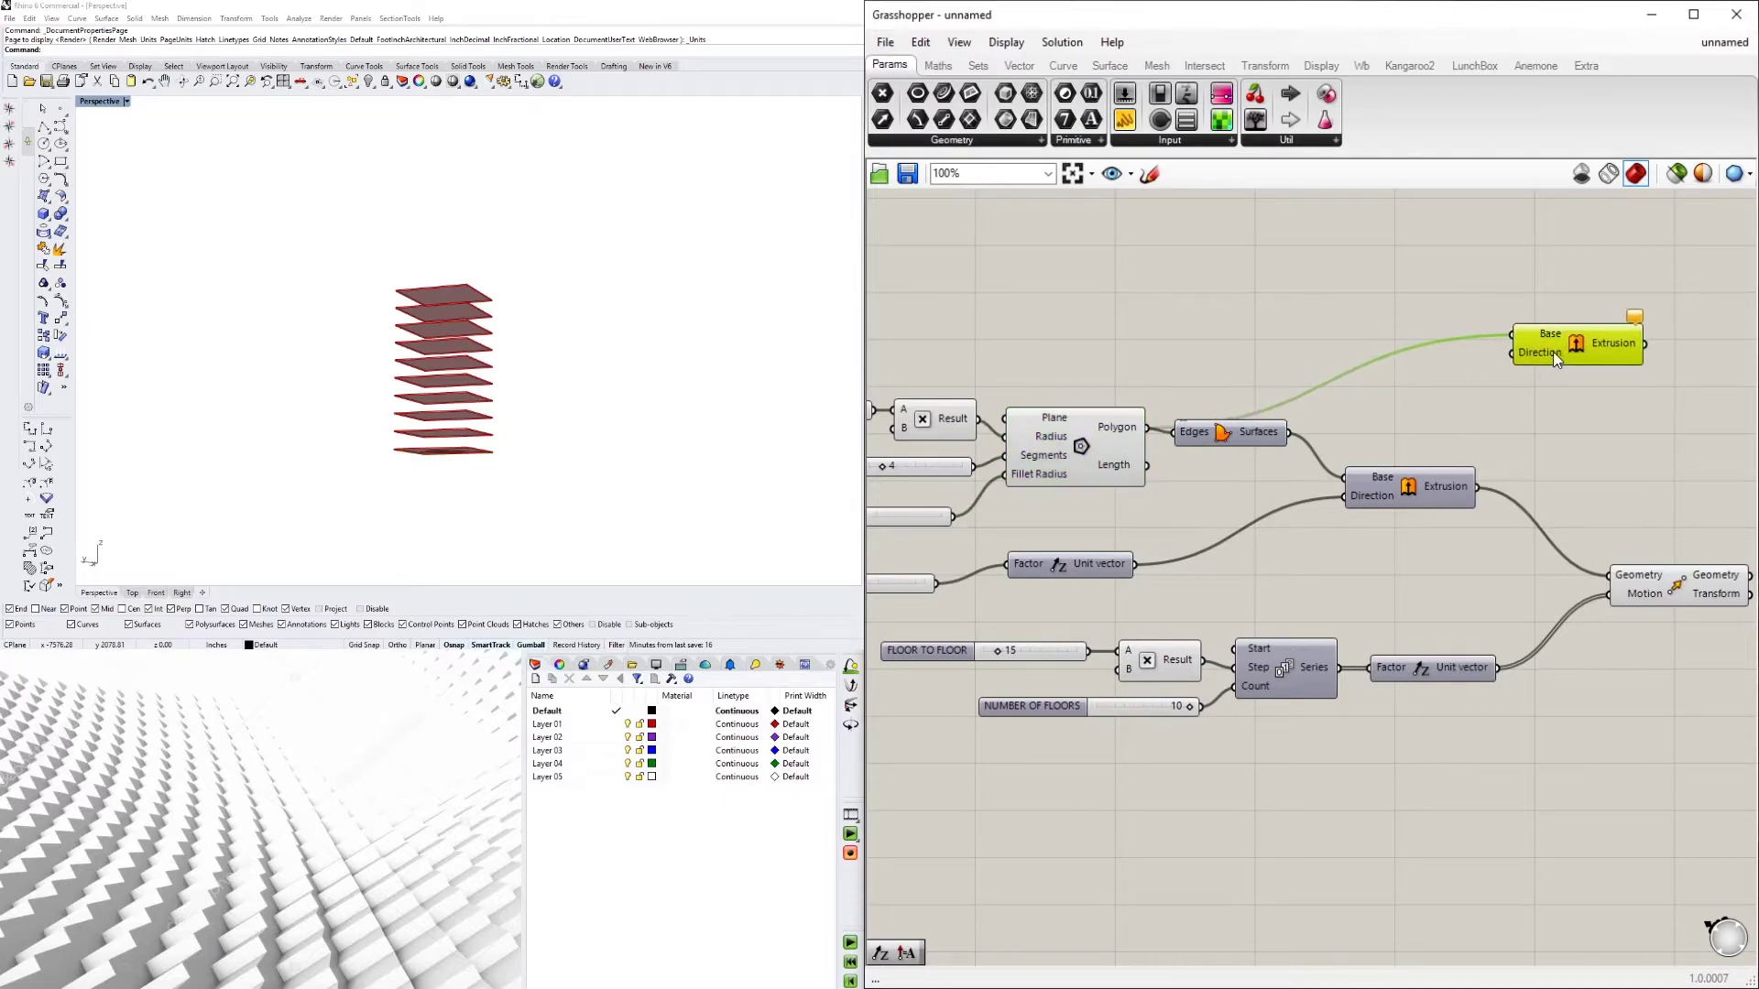
Add a Unit Z component and connect its vector to the new Extrude component's Direction input
double_click(1334, 332)
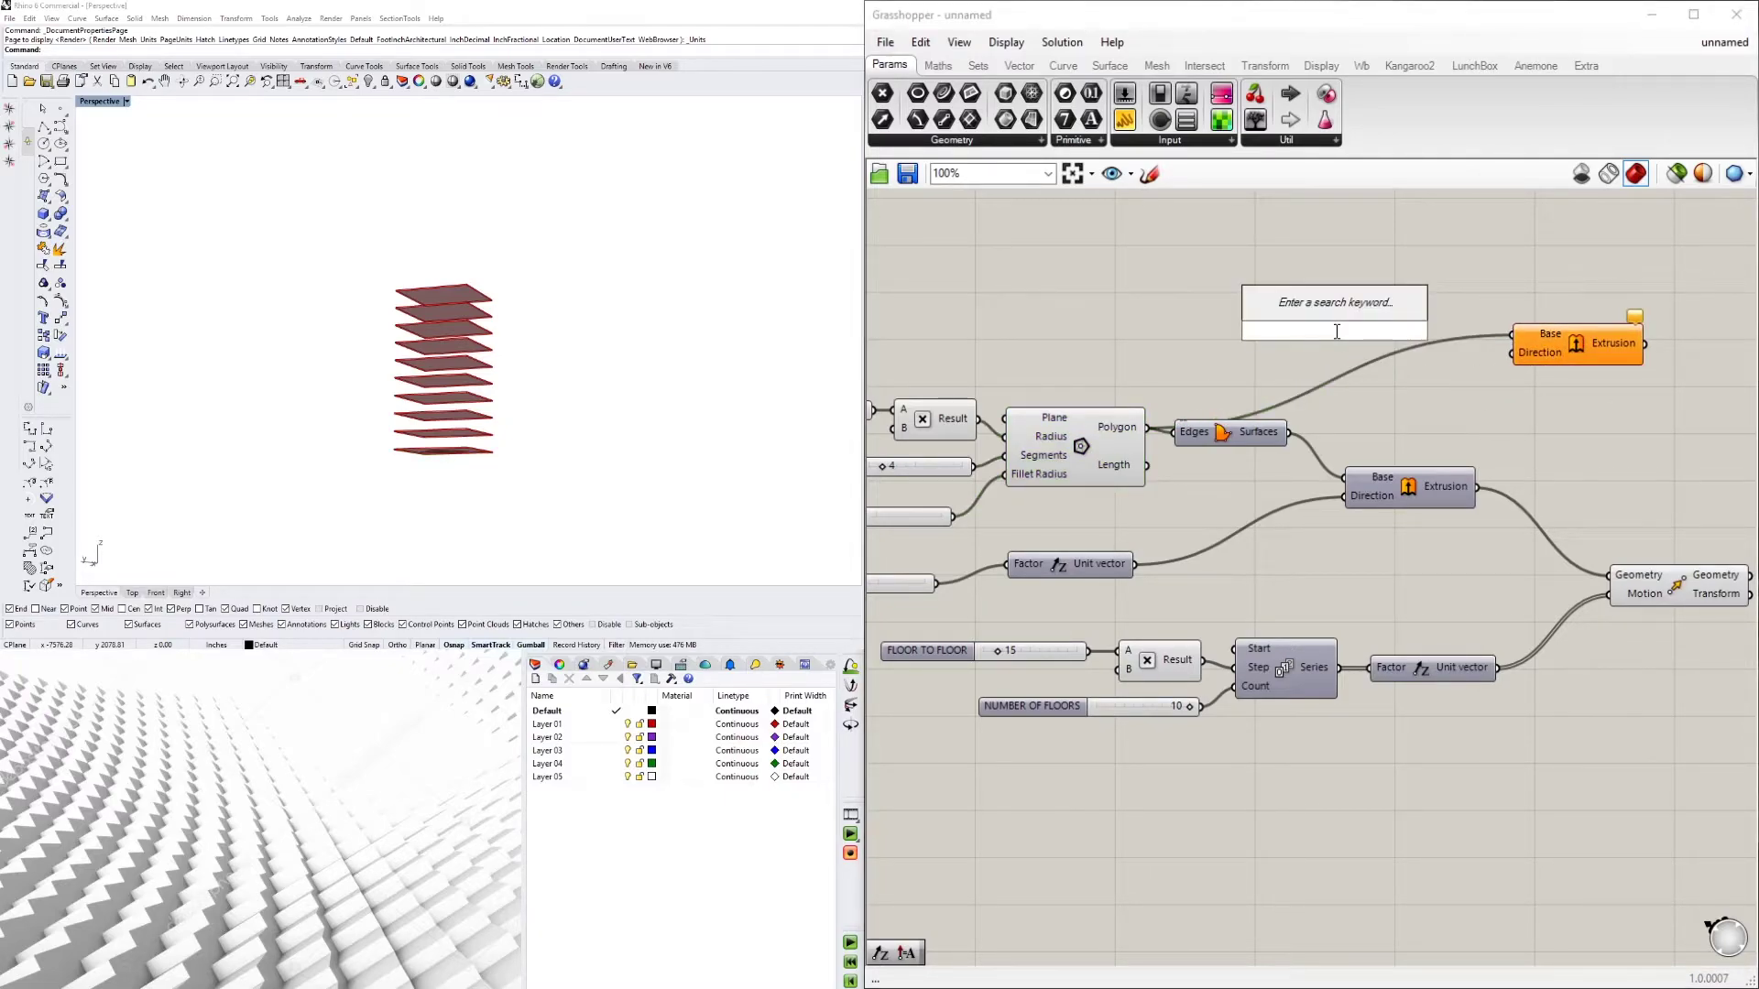
text(z)
click(1317, 306)
scroll(1411, 322, up, 2)
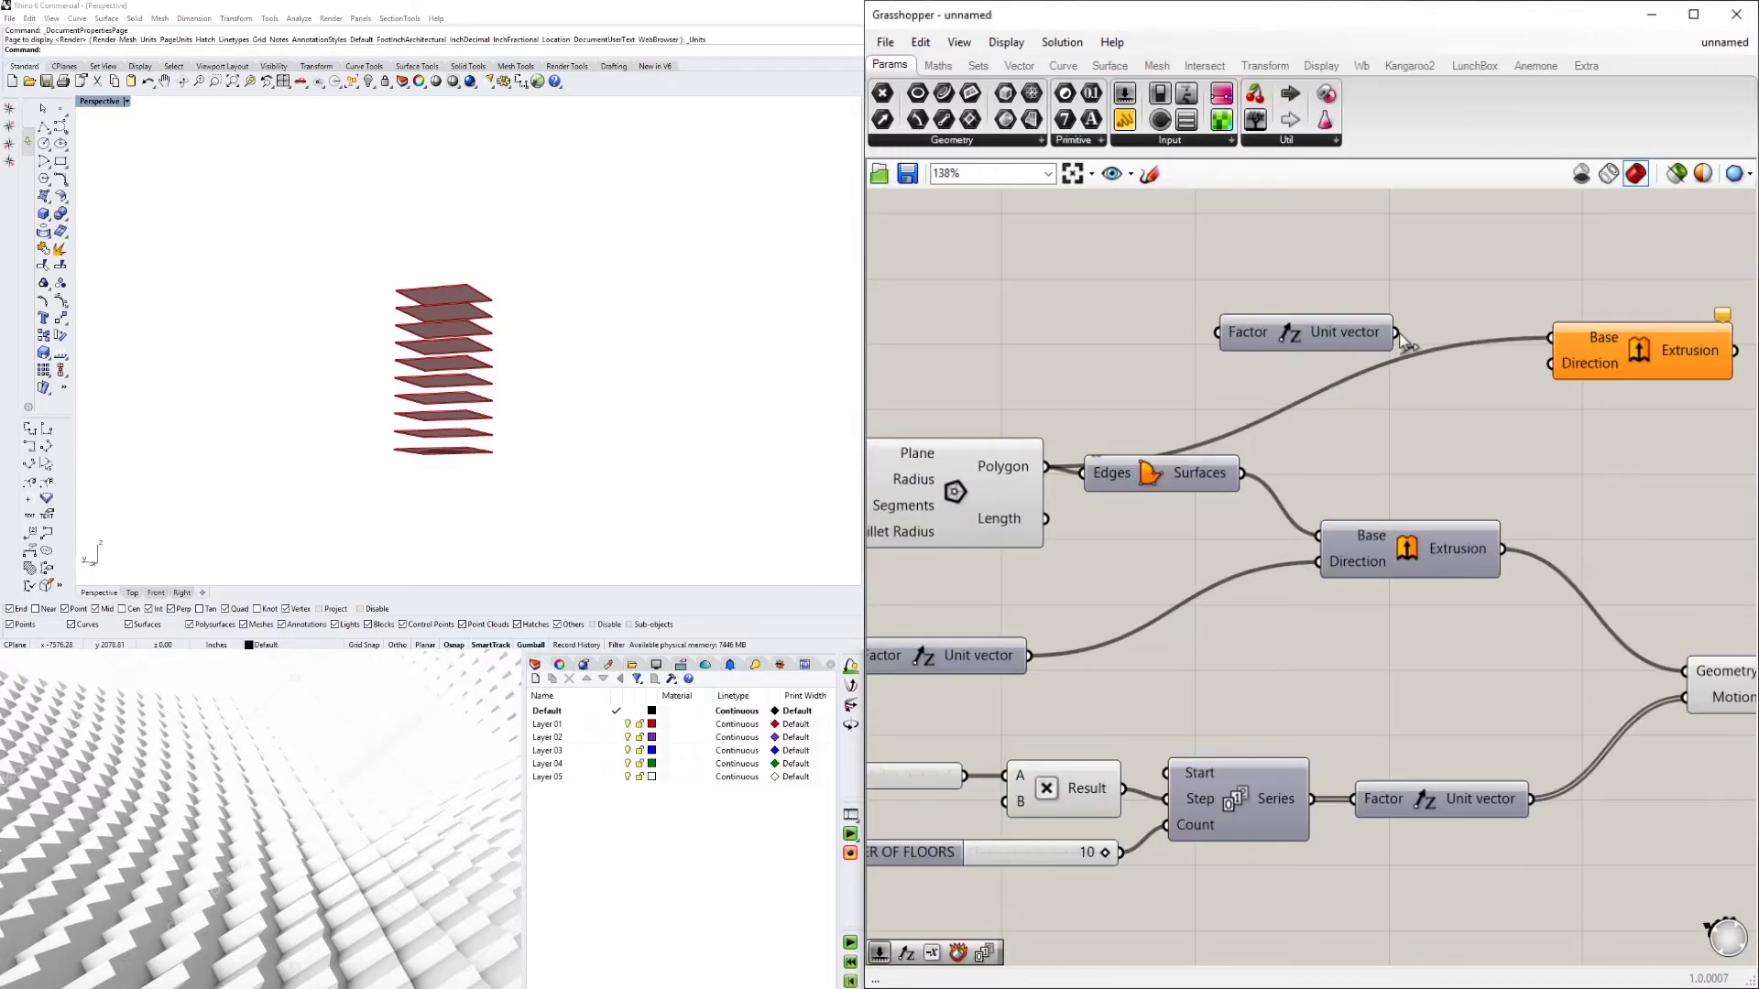
drag(1401, 341, 1551, 363)
Examine the extruded outline at the base of the tower and the limits of the NUMBER OF FLOORS slider
scroll(417, 439, up, 3)
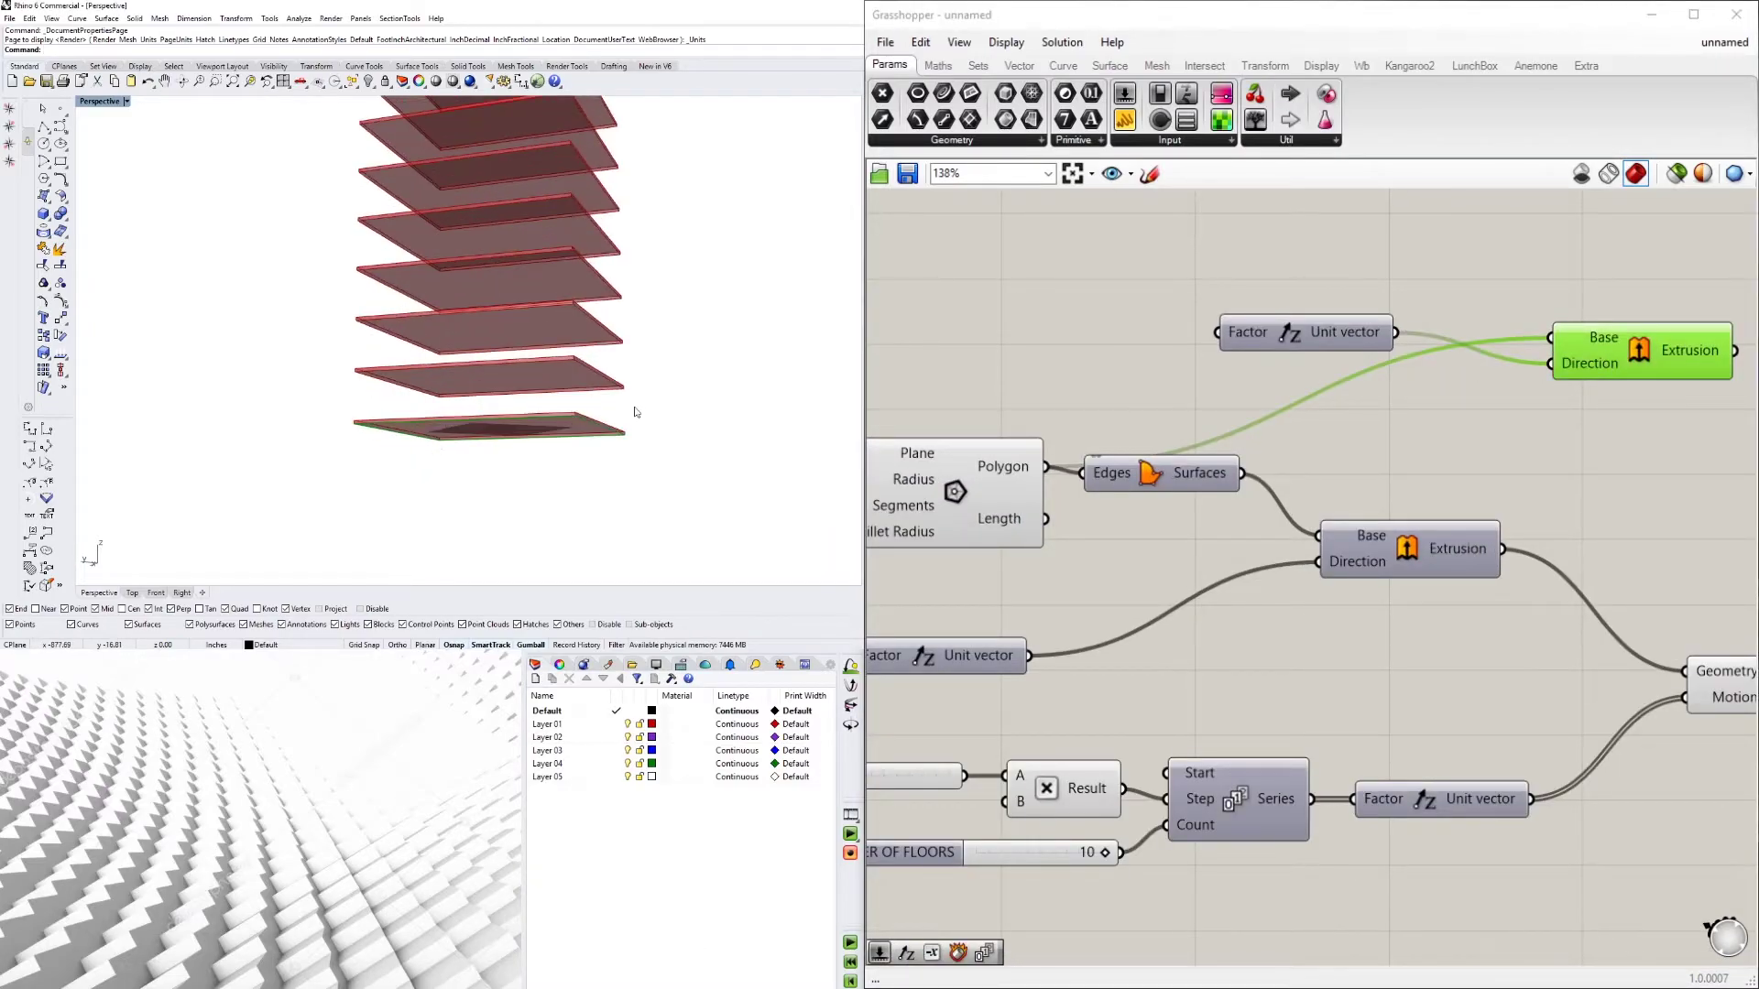
scroll(549, 426, up, 5)
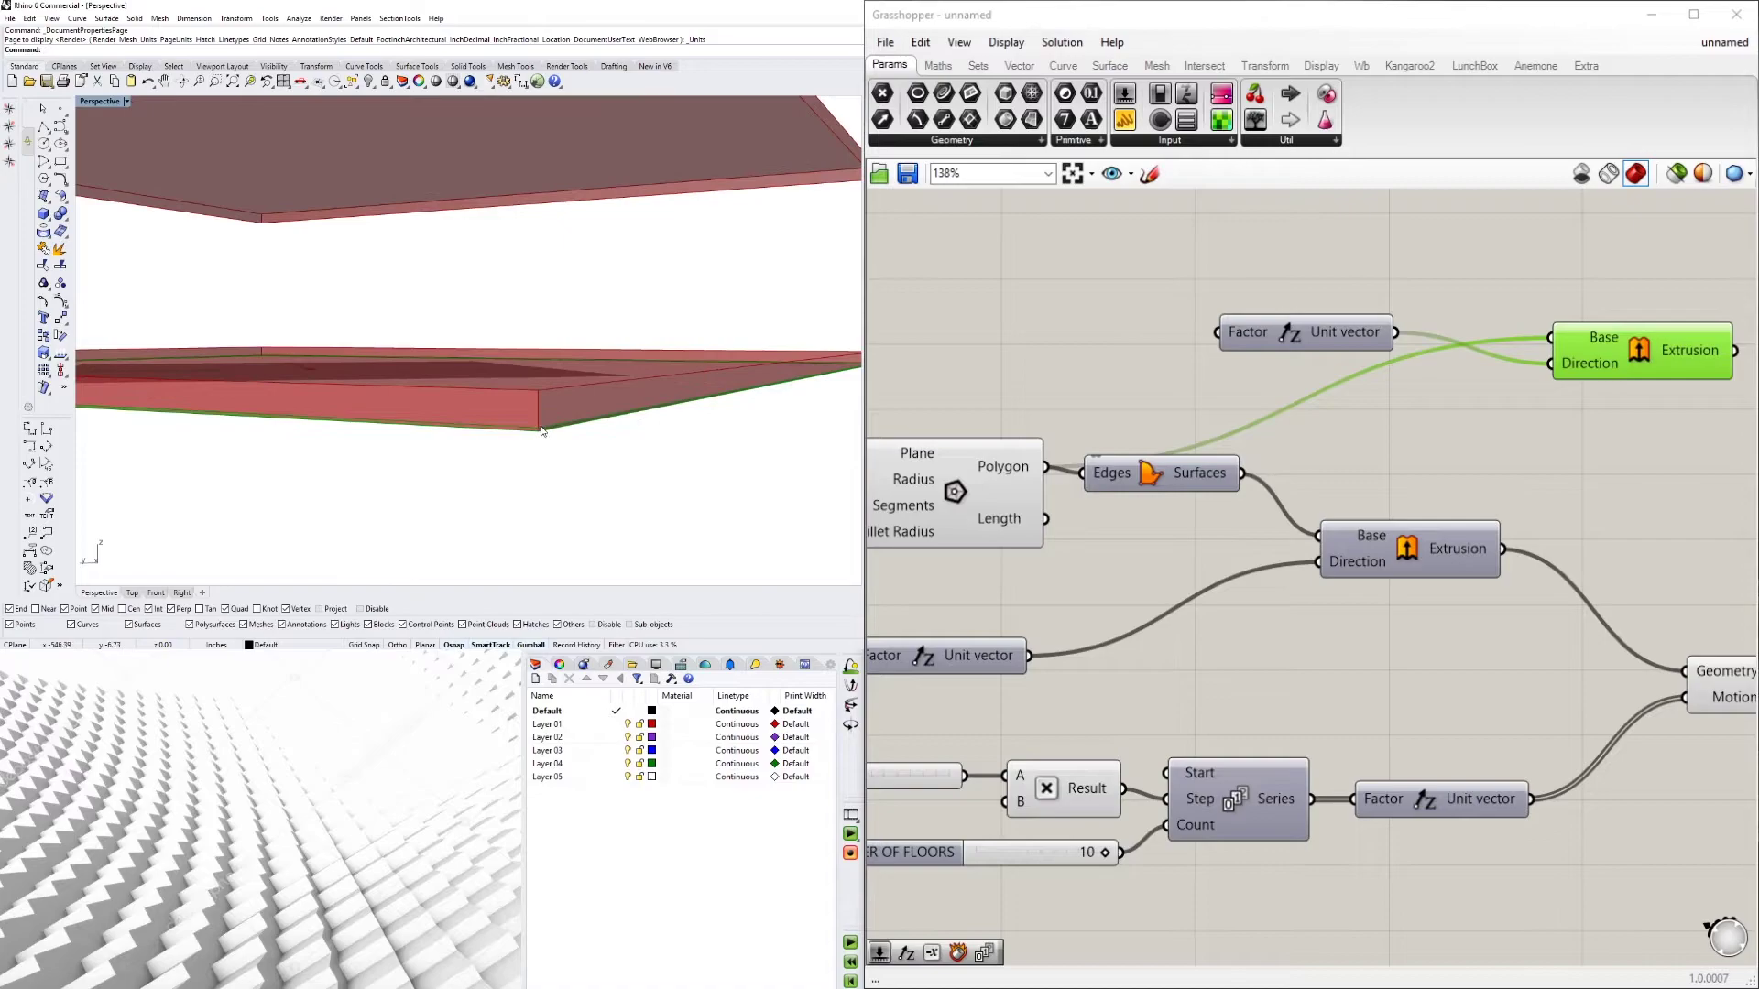
scroll(542, 430, down, 5)
scroll(1326, 581, down, 3)
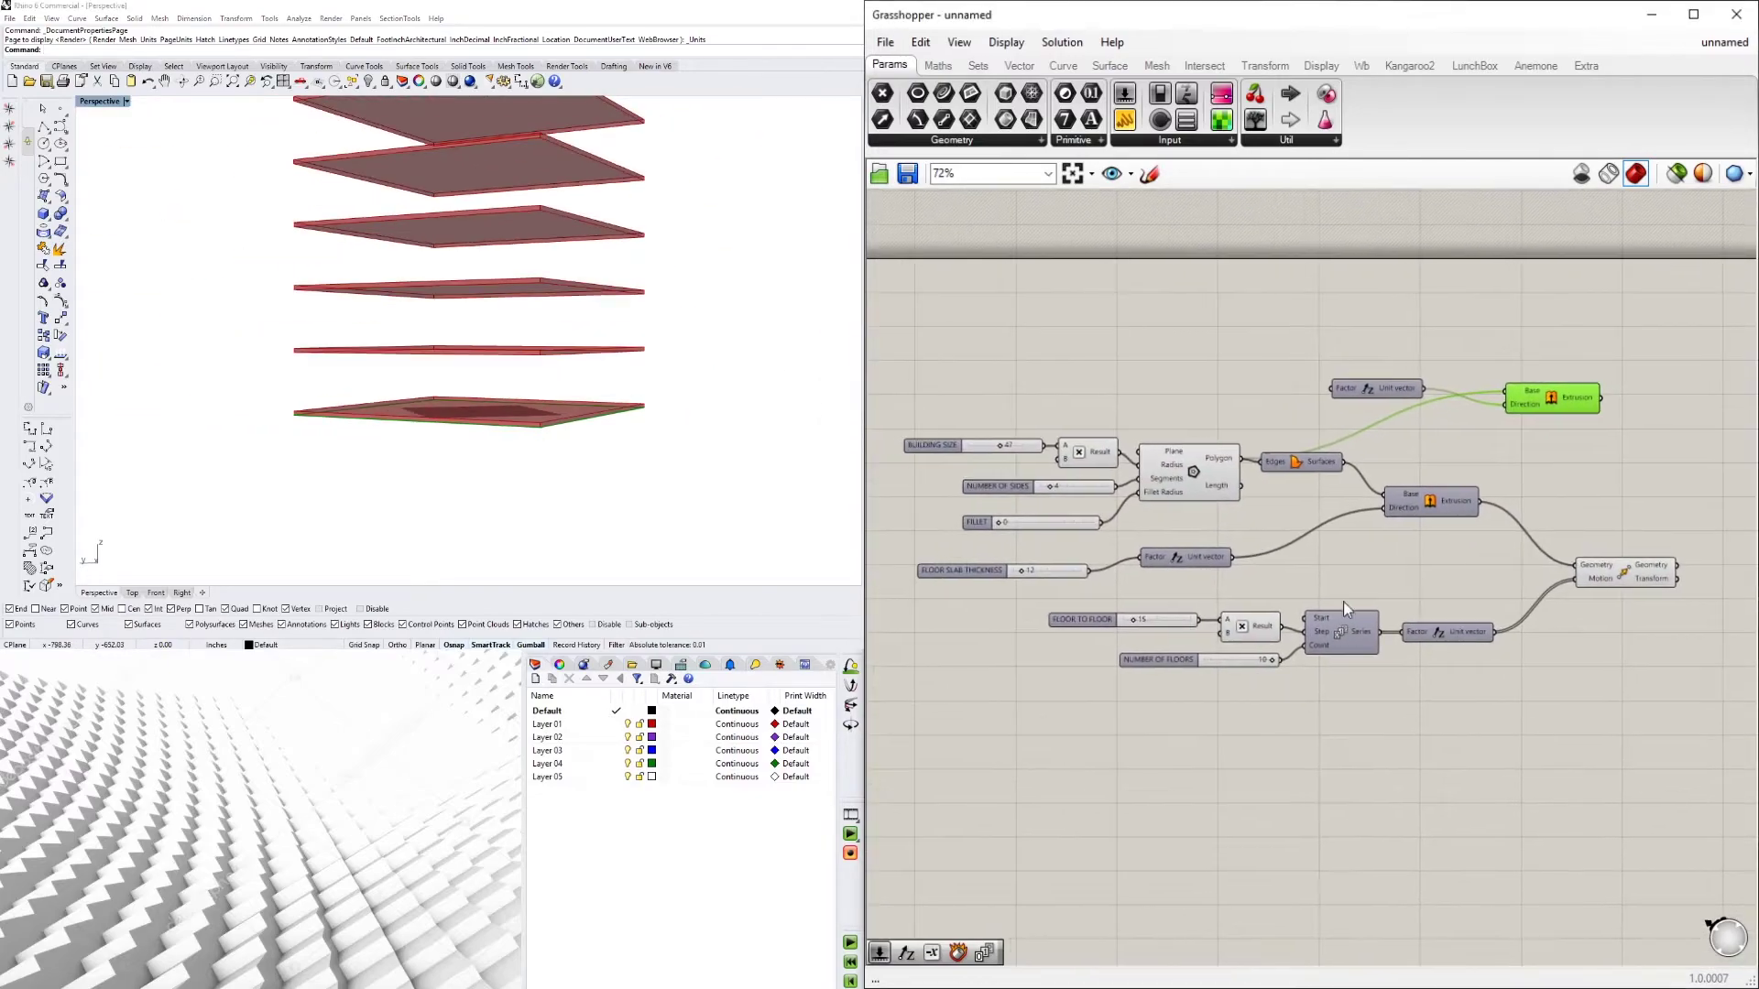
scroll(1108, 612, up, 3)
mouse_move(1280, 642)
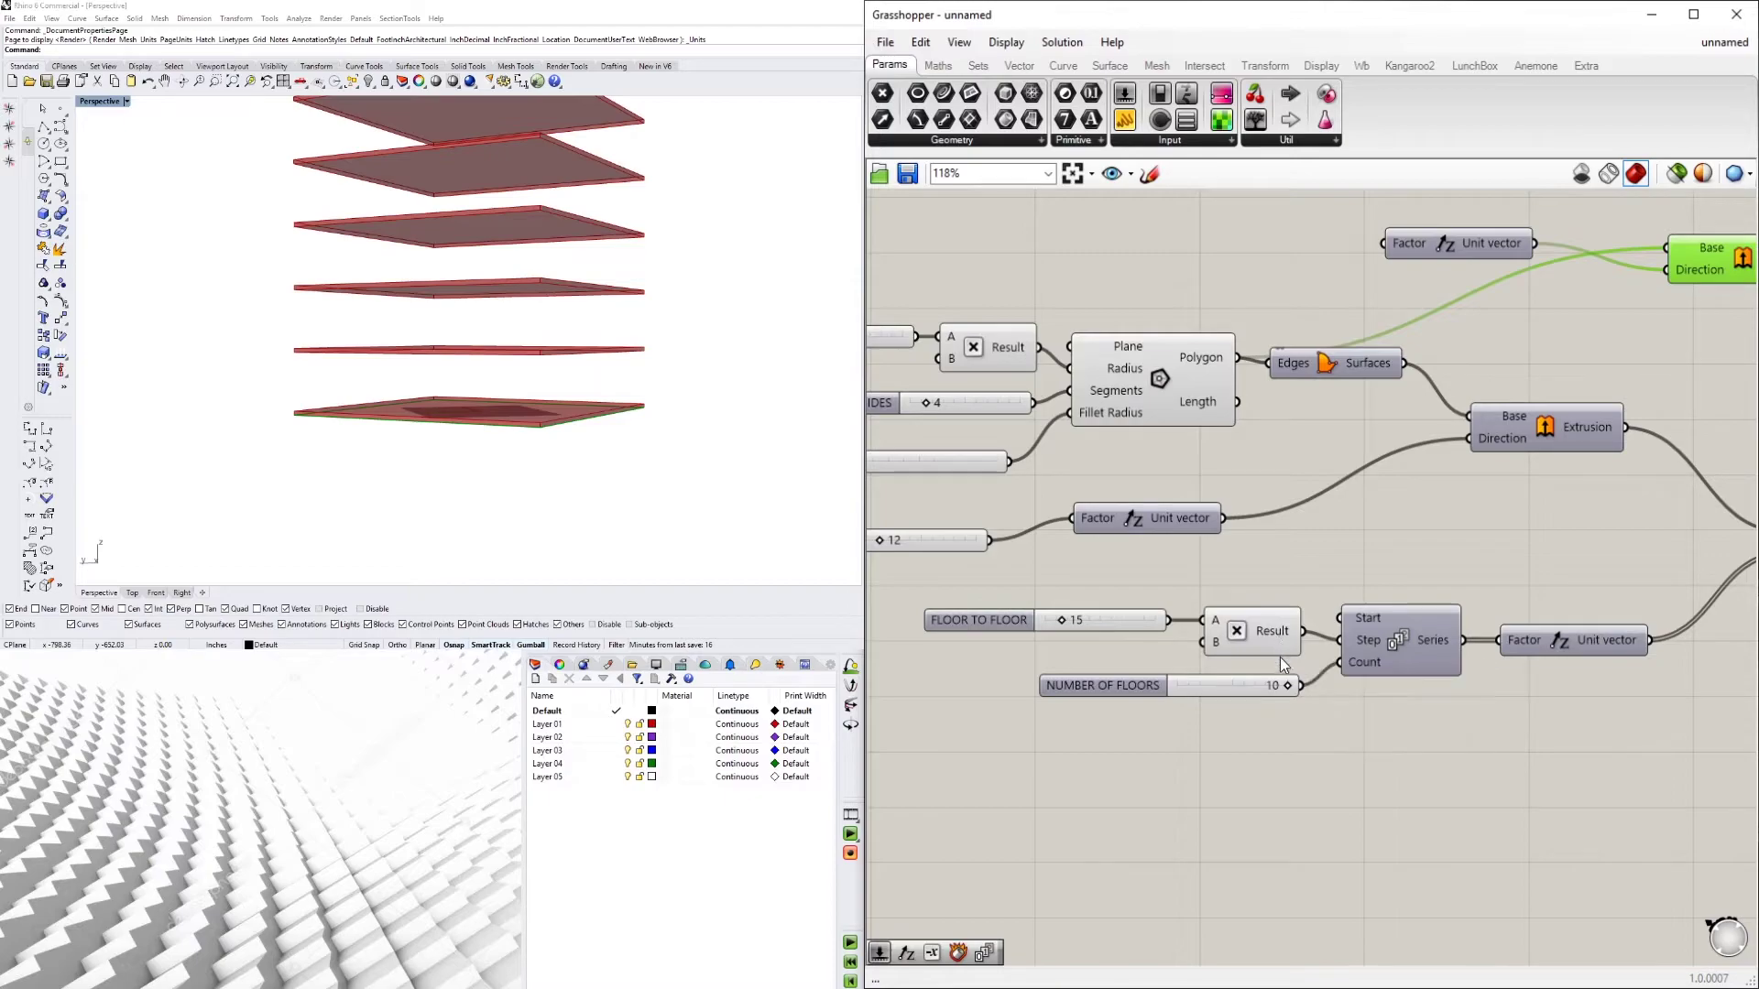
mouse_move(1282, 686)
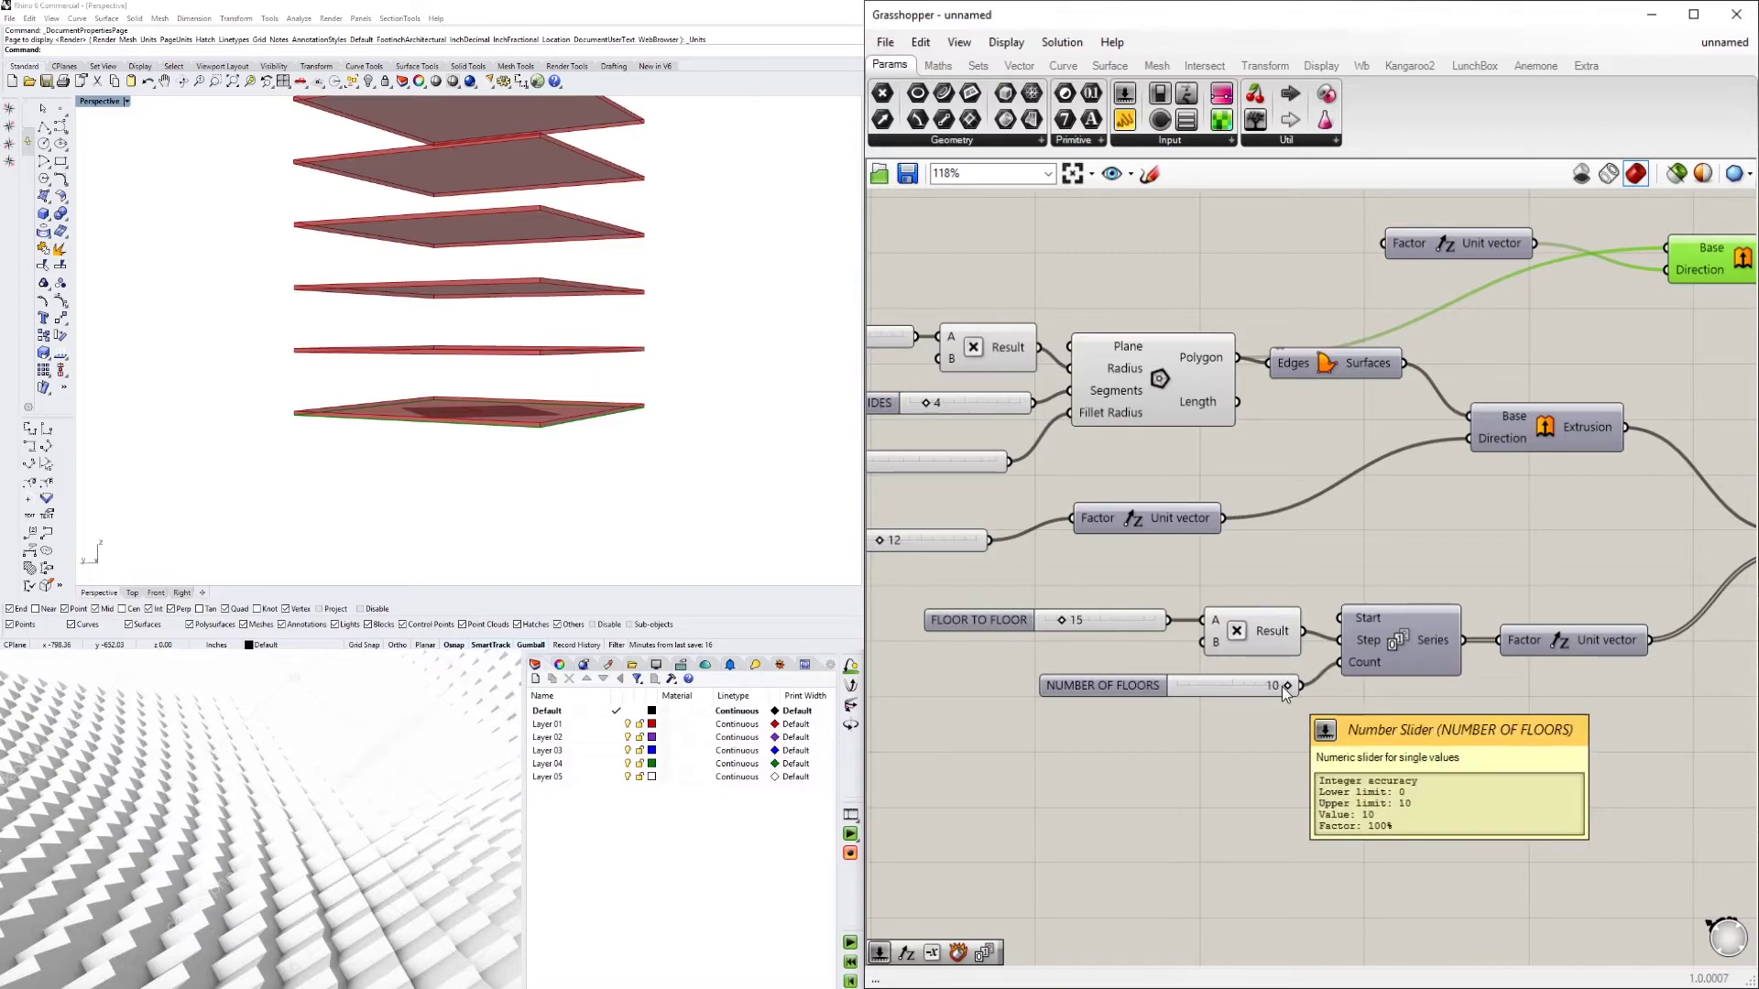
click(1382, 568)
scroll(464, 466, down, 9)
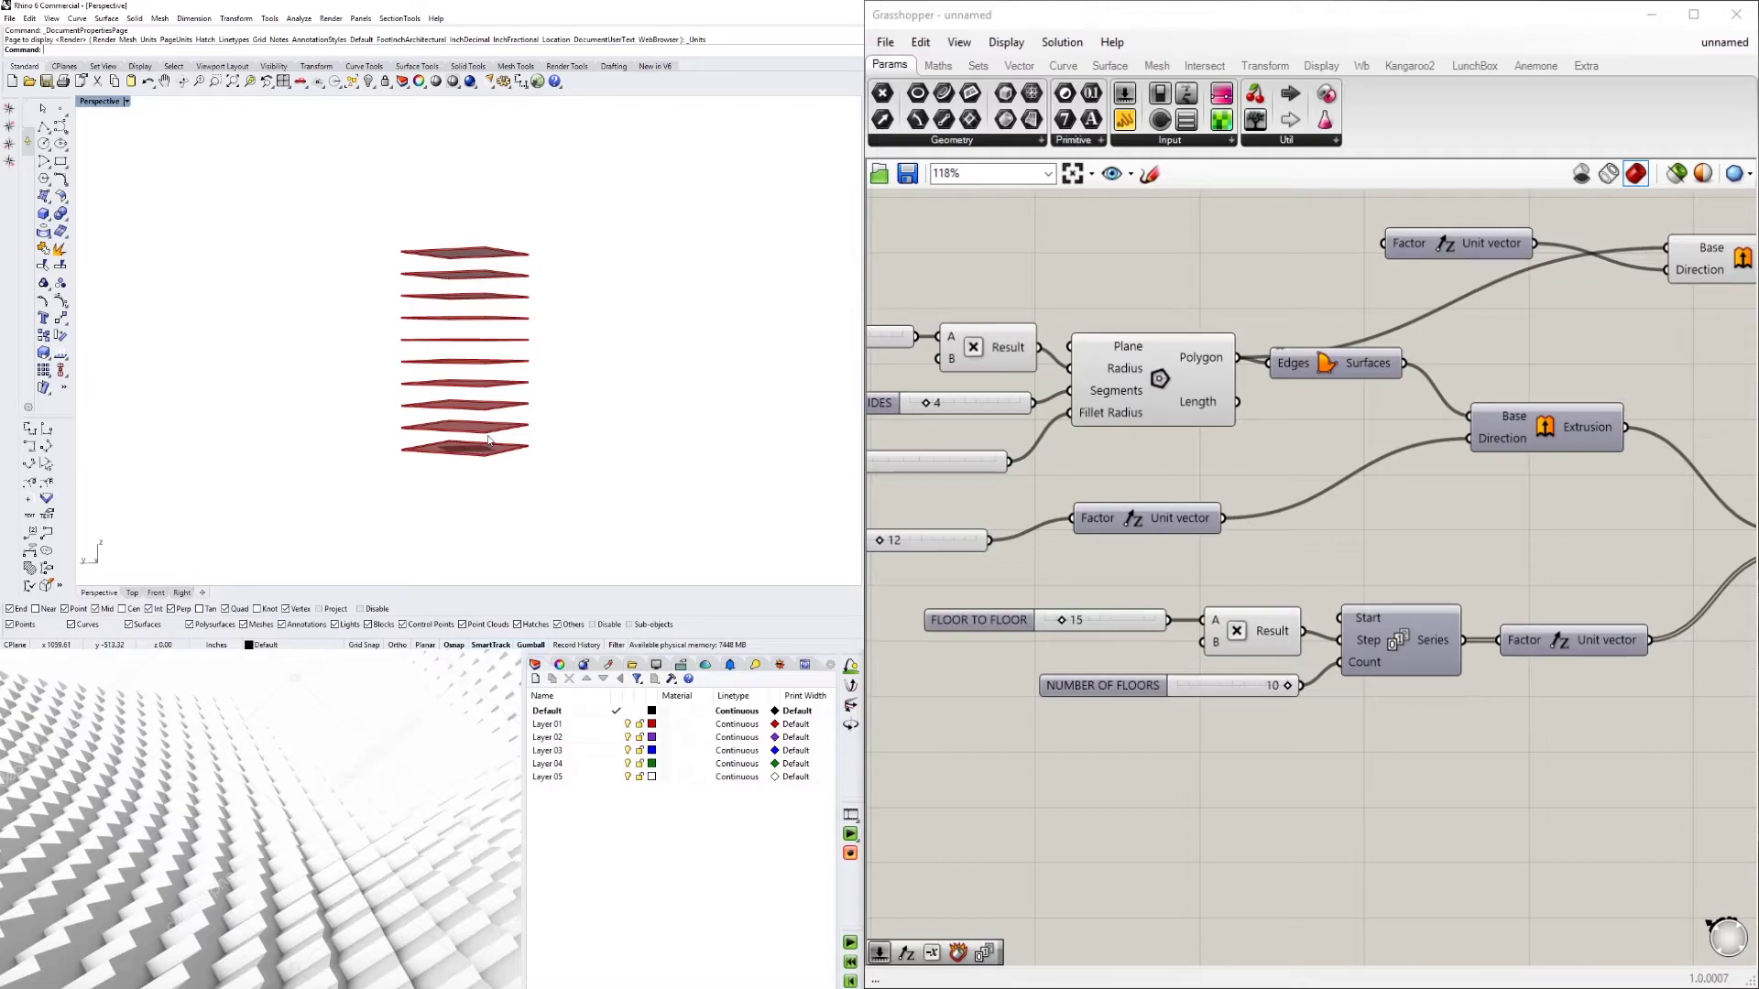
Add a Multiplication component above Series and connect the floor-to-floor Multiplication result to its A input
double_click(1387, 545)
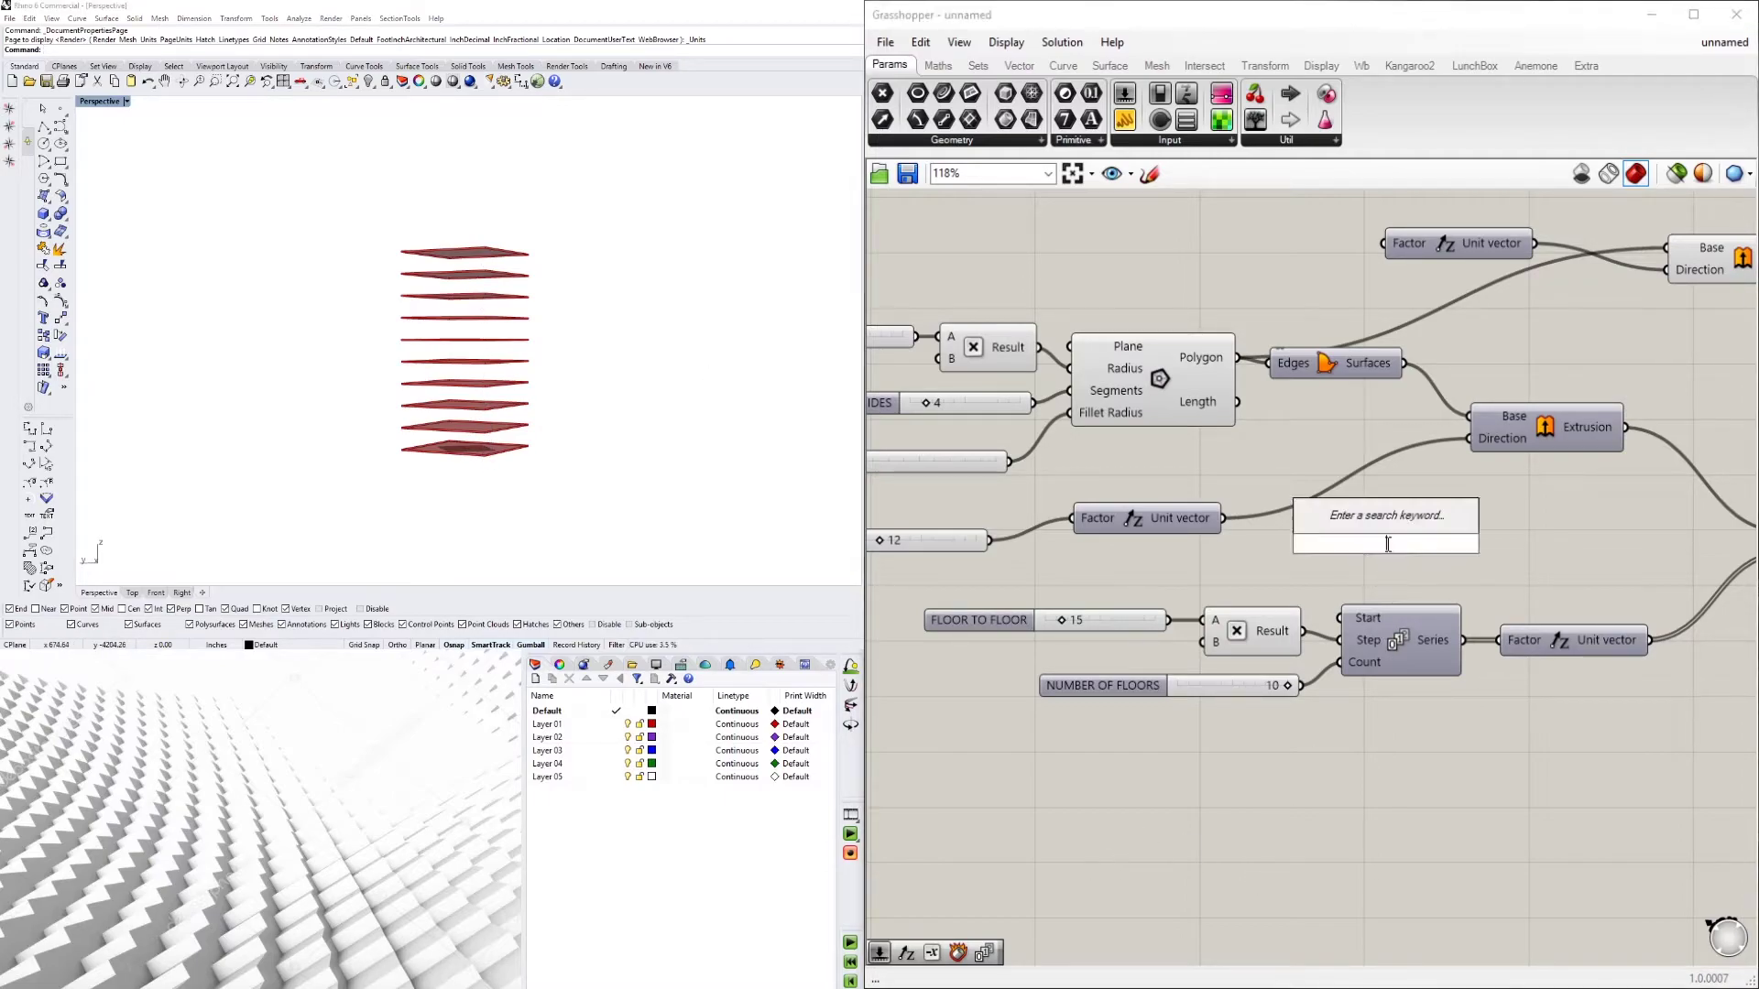
text(*)
key(Return)
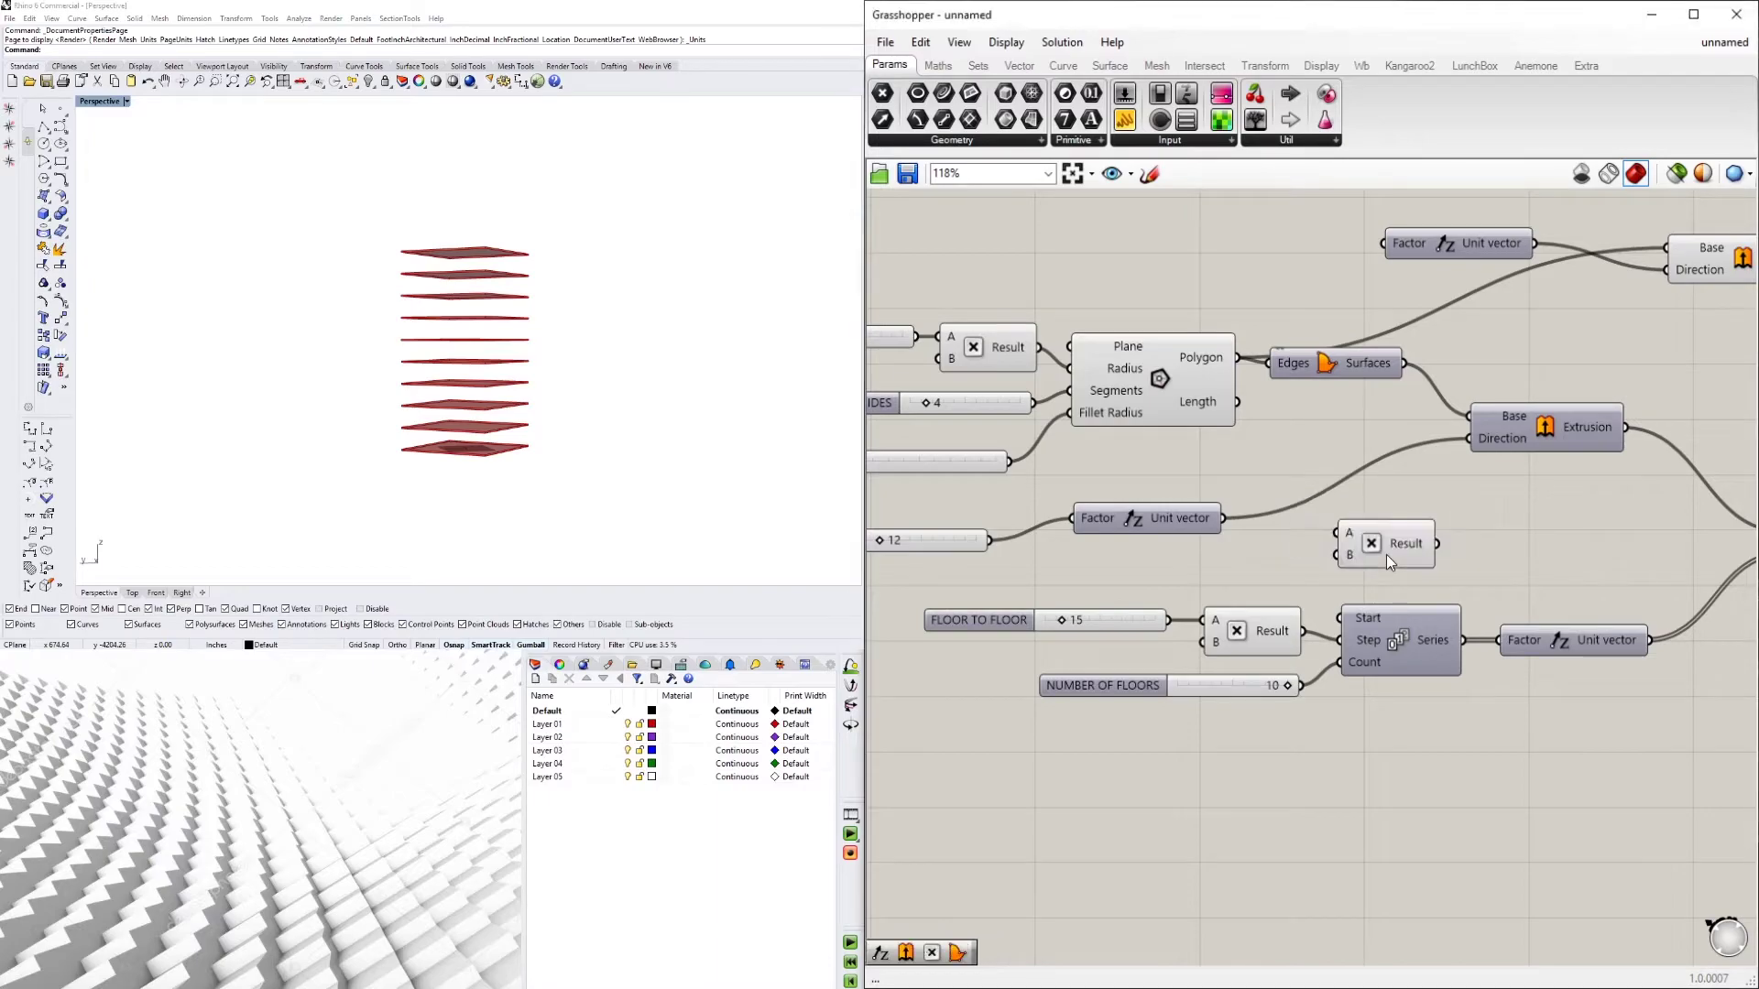
drag(1416, 550, 1476, 545)
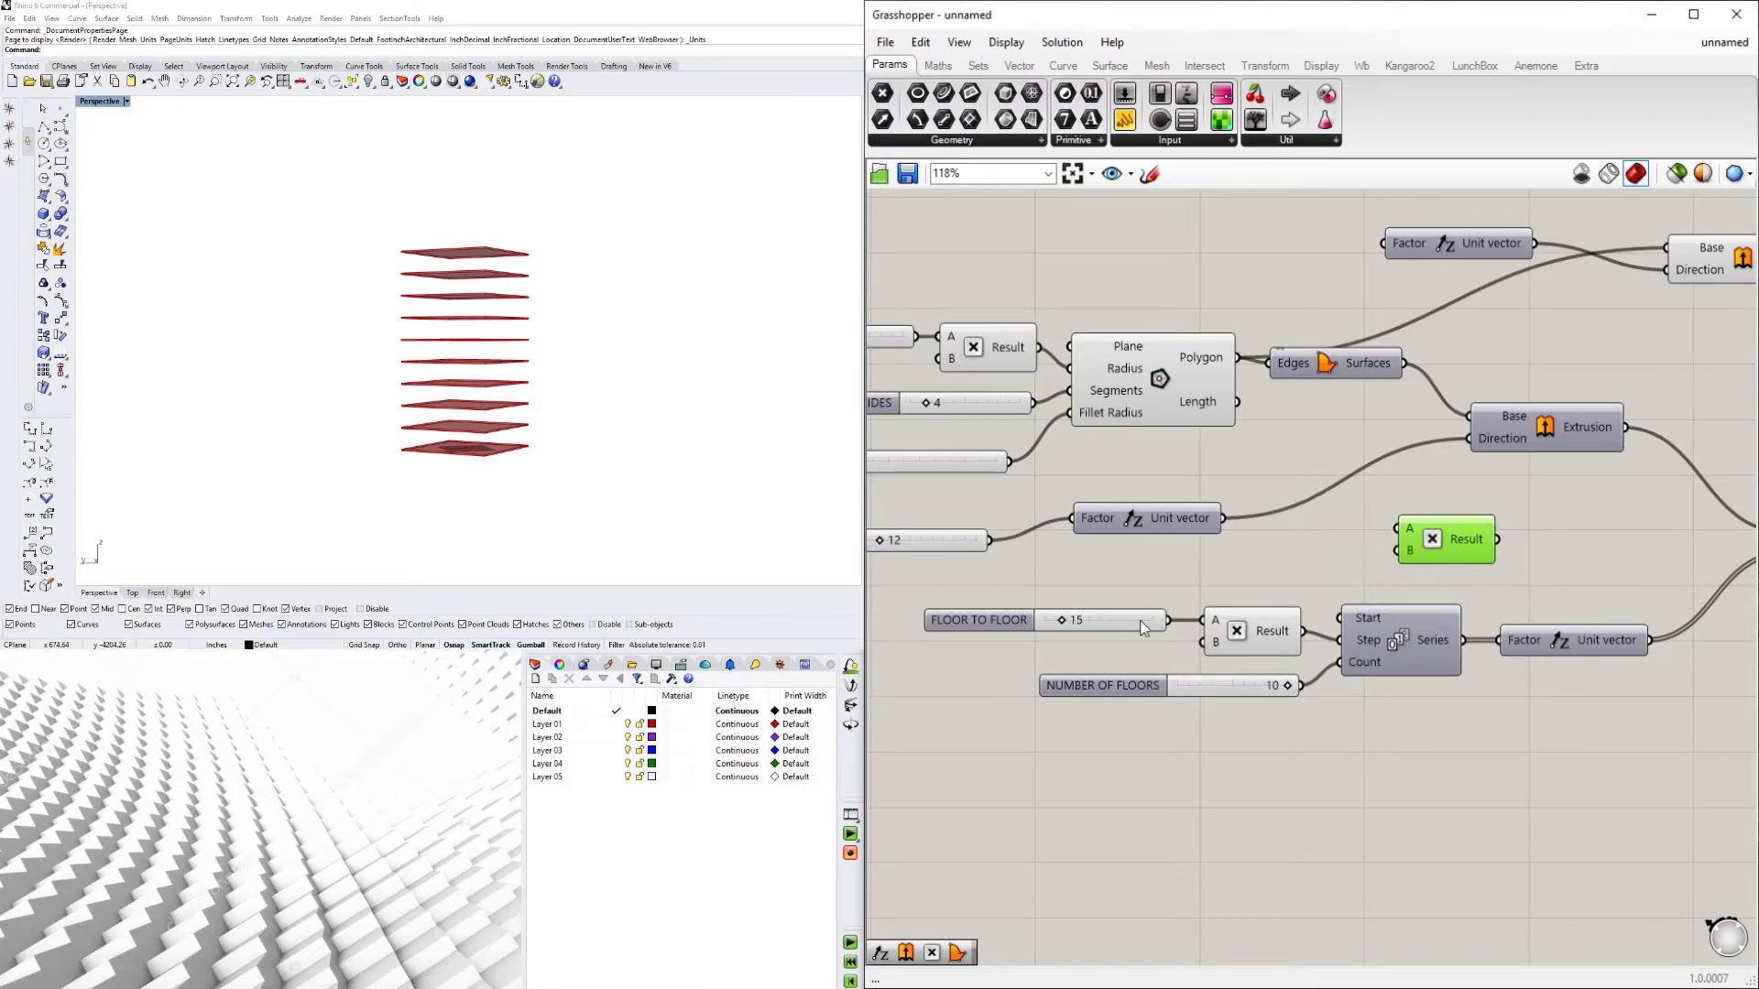
drag(1232, 638, 1396, 529)
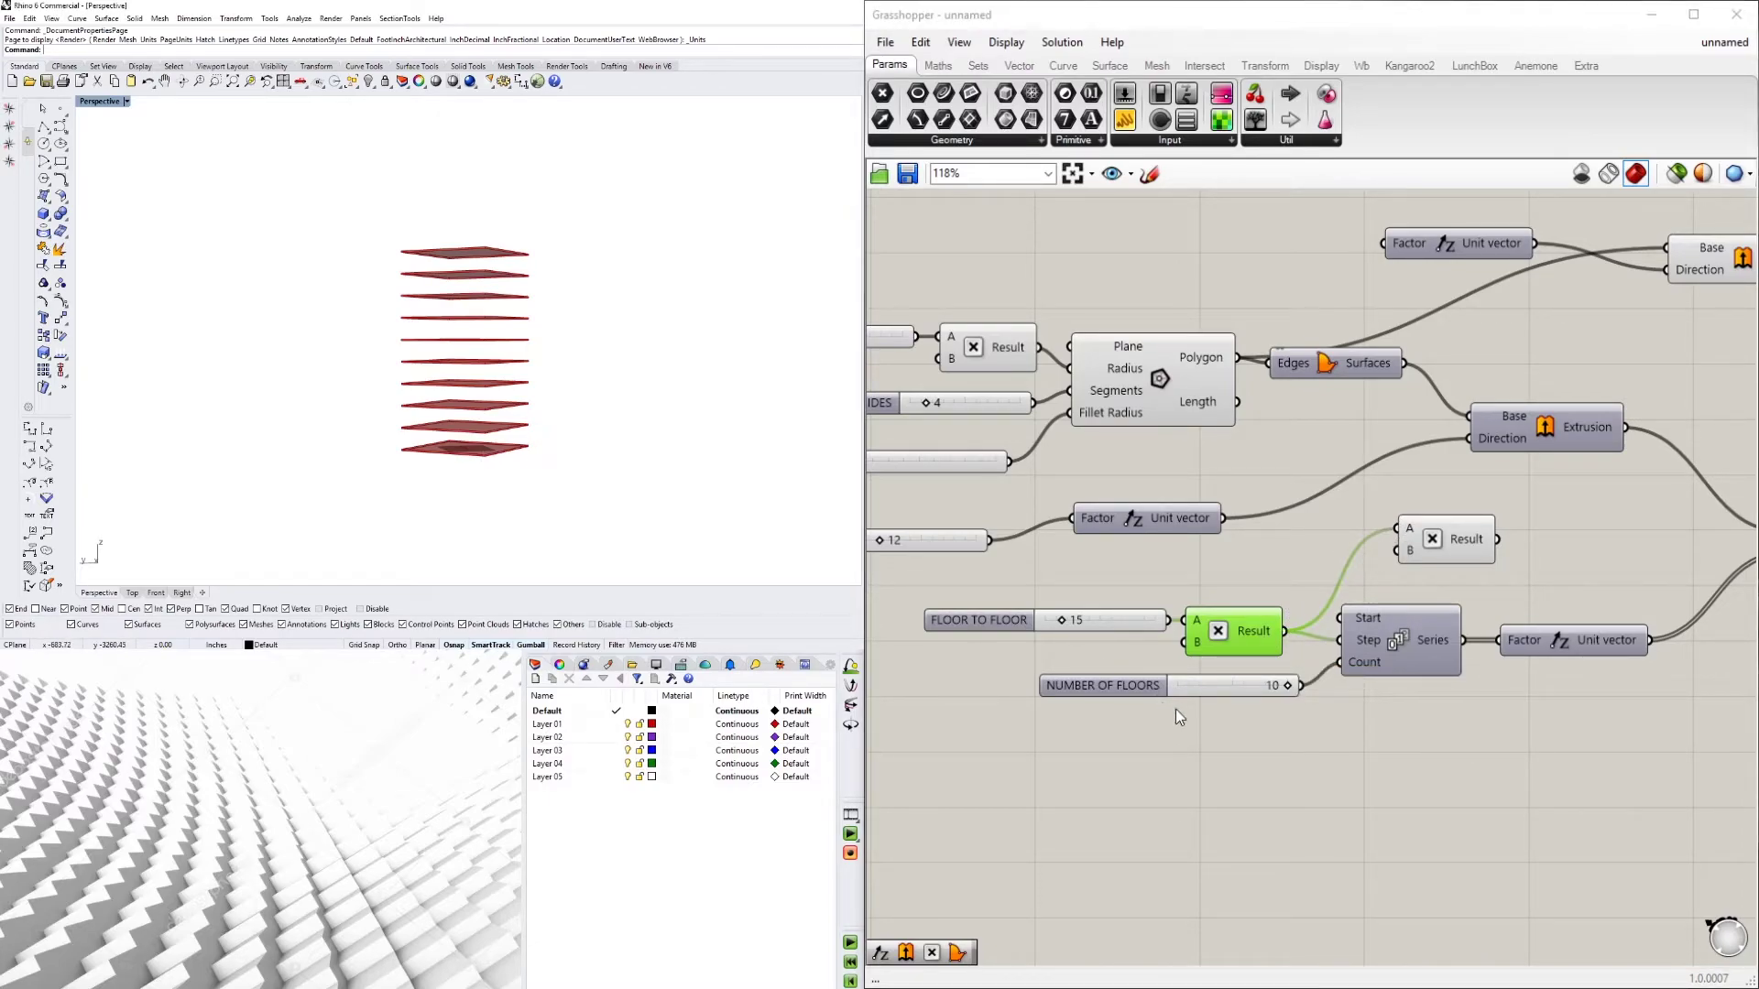
Connect the NUMBER OF FLOORS slider to the B input of the new Multiplication component and check its result
drag(1071, 688, 1054, 682)
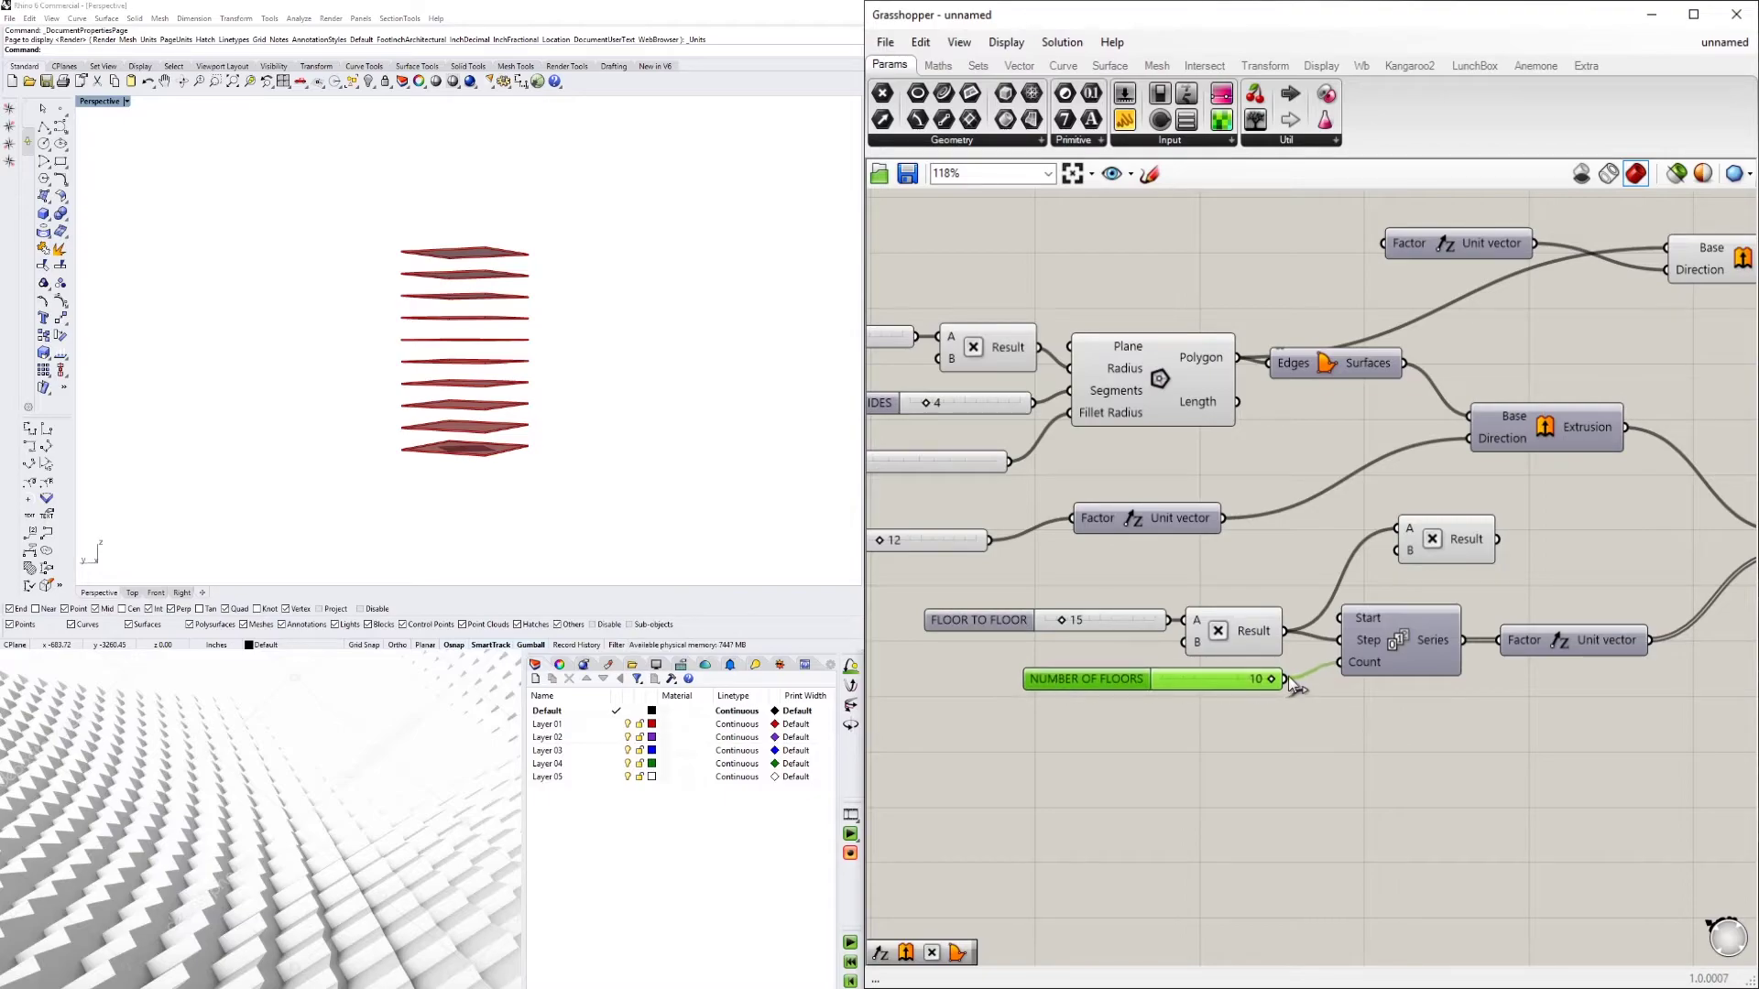
drag(1464, 534, 1437, 548)
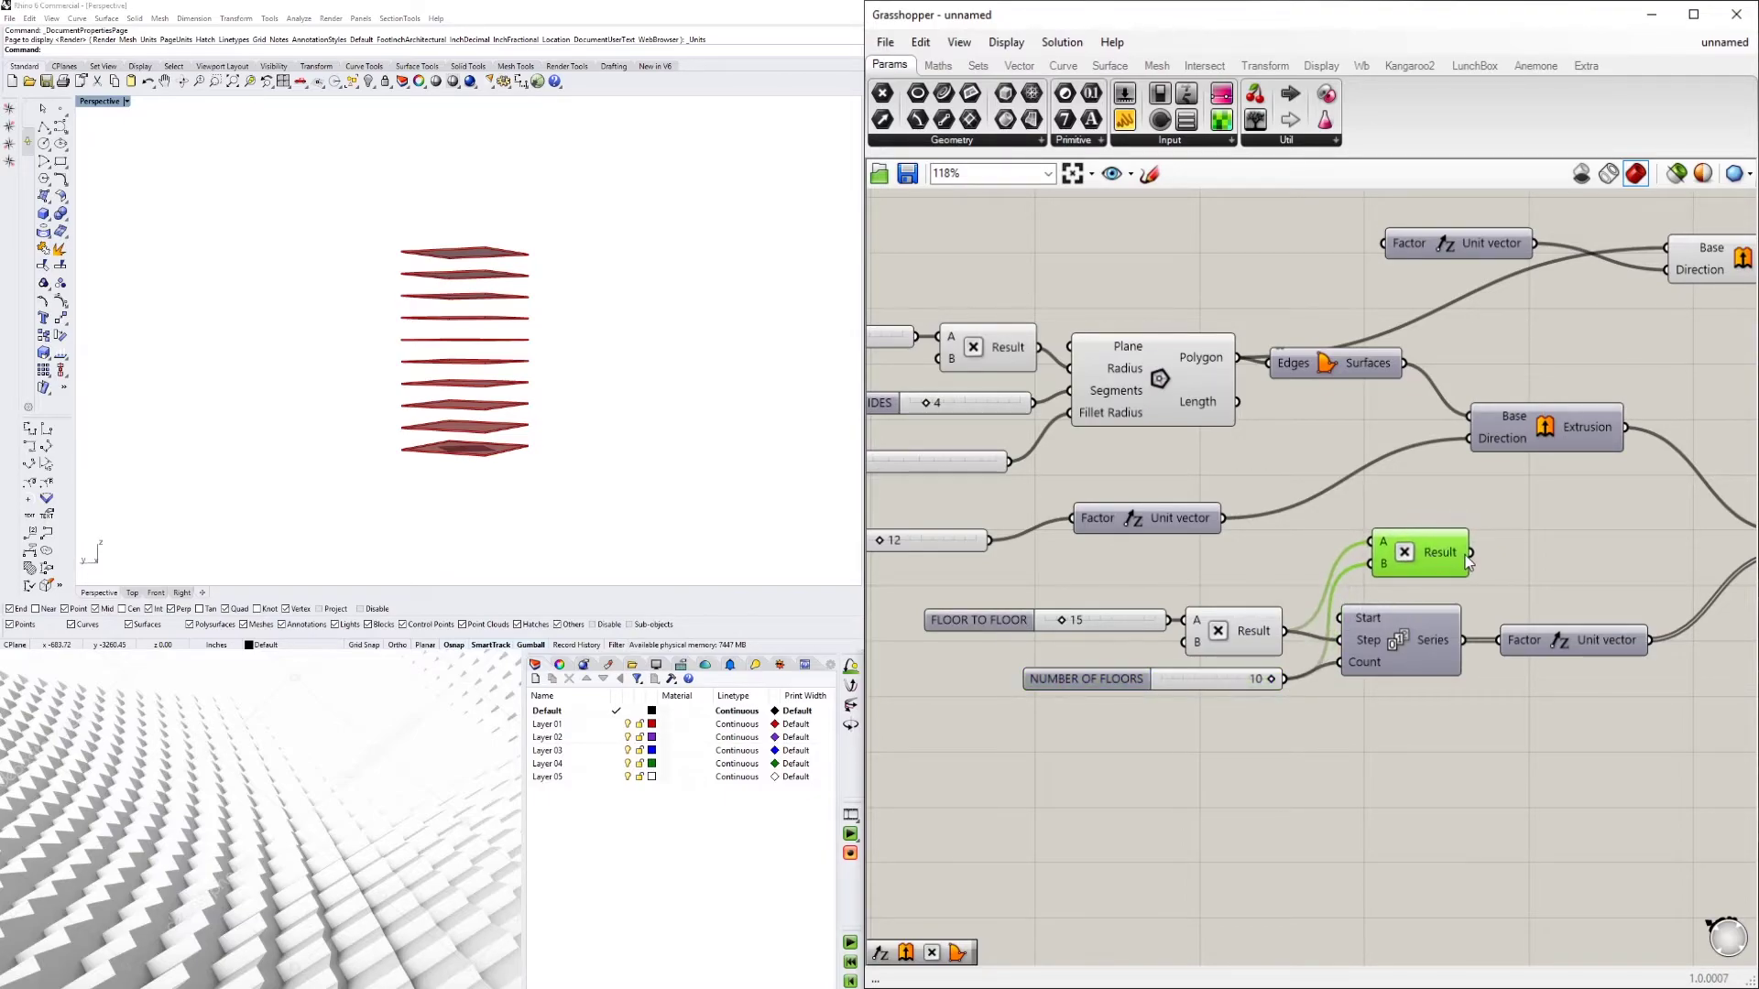
mouse_move(1467, 563)
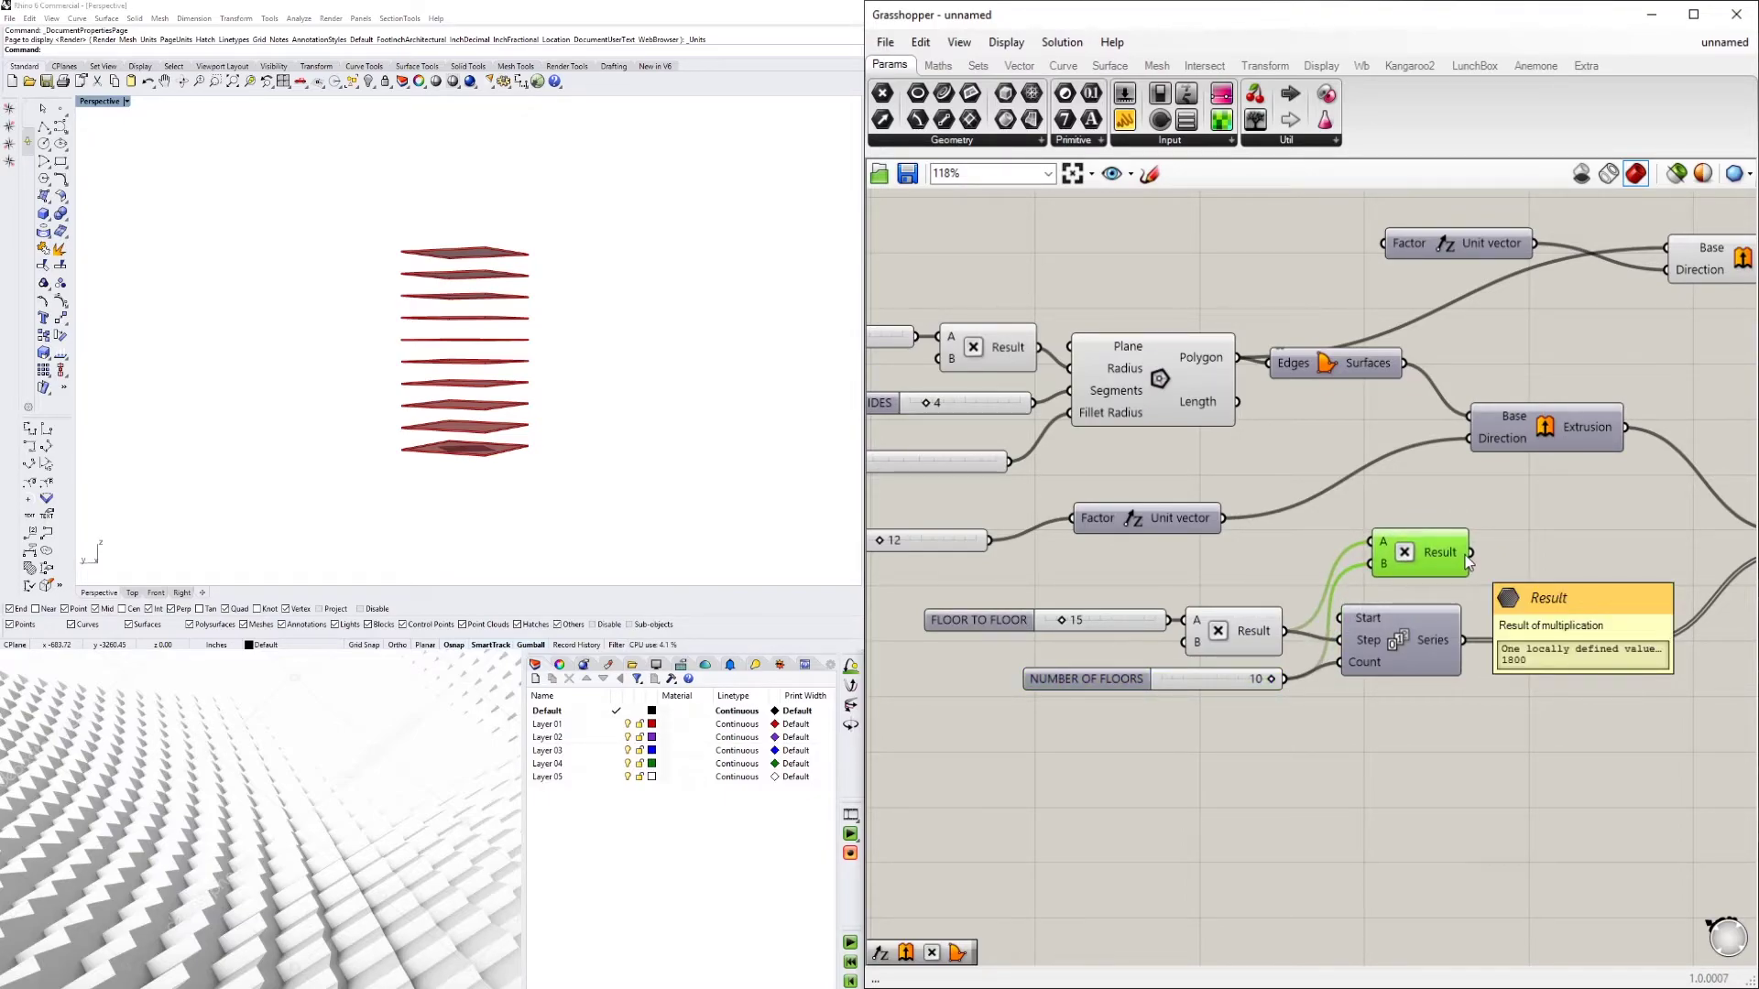
drag(1438, 556, 1573, 556)
Reposition the envelope's Unit Z and Extrude components and connect the new Multiplication result to the Unit Z Factor input
right_drag(1667, 577, 1347, 677)
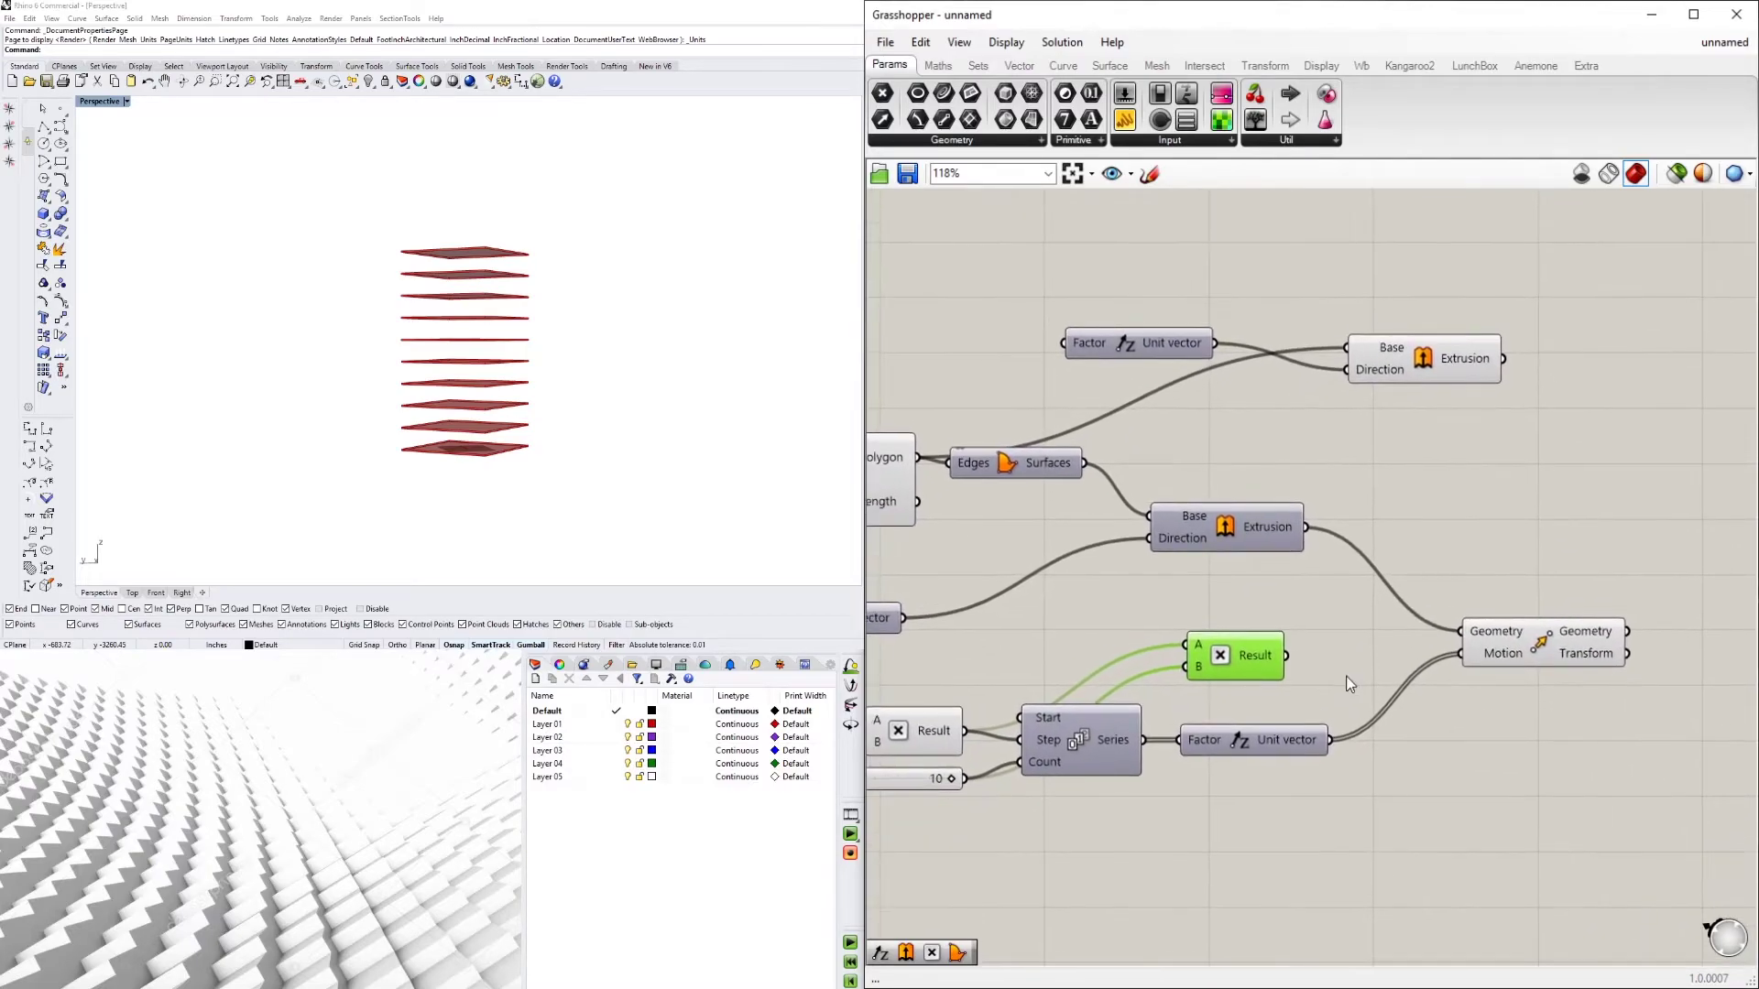
drag(1141, 345, 1228, 411)
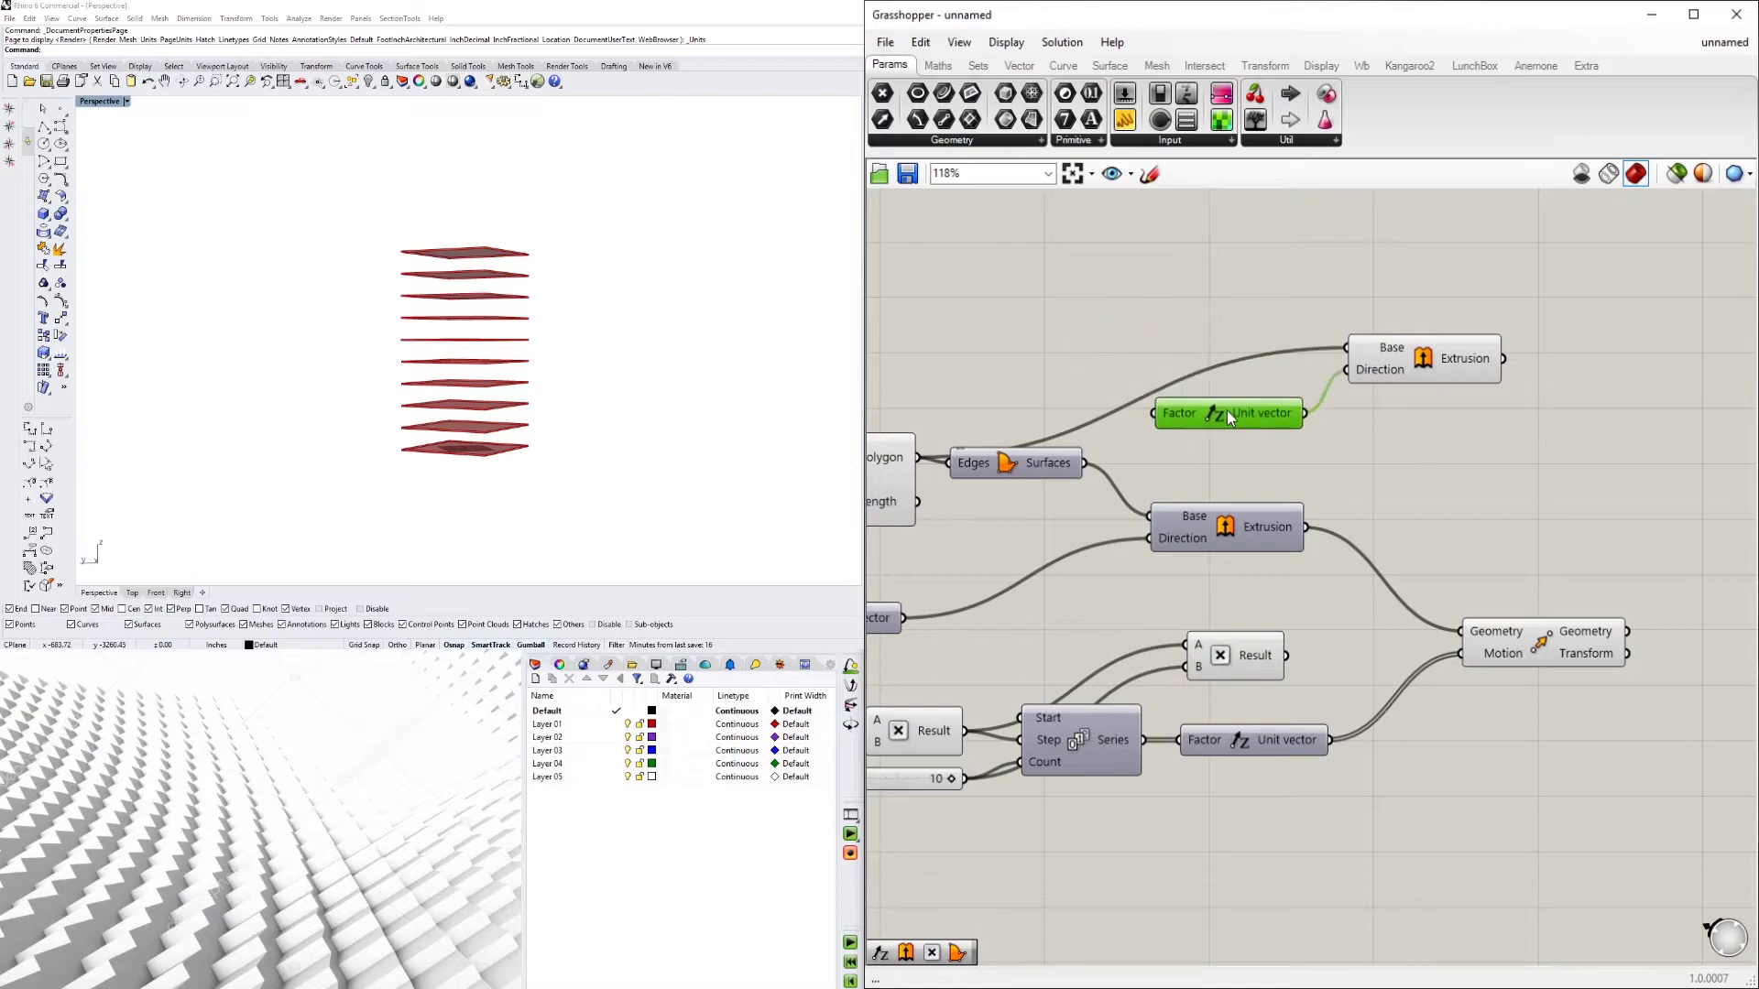
drag(1472, 485, 1223, 316)
drag(1388, 353, 1595, 467)
click(1567, 445)
drag(1457, 524, 1472, 548)
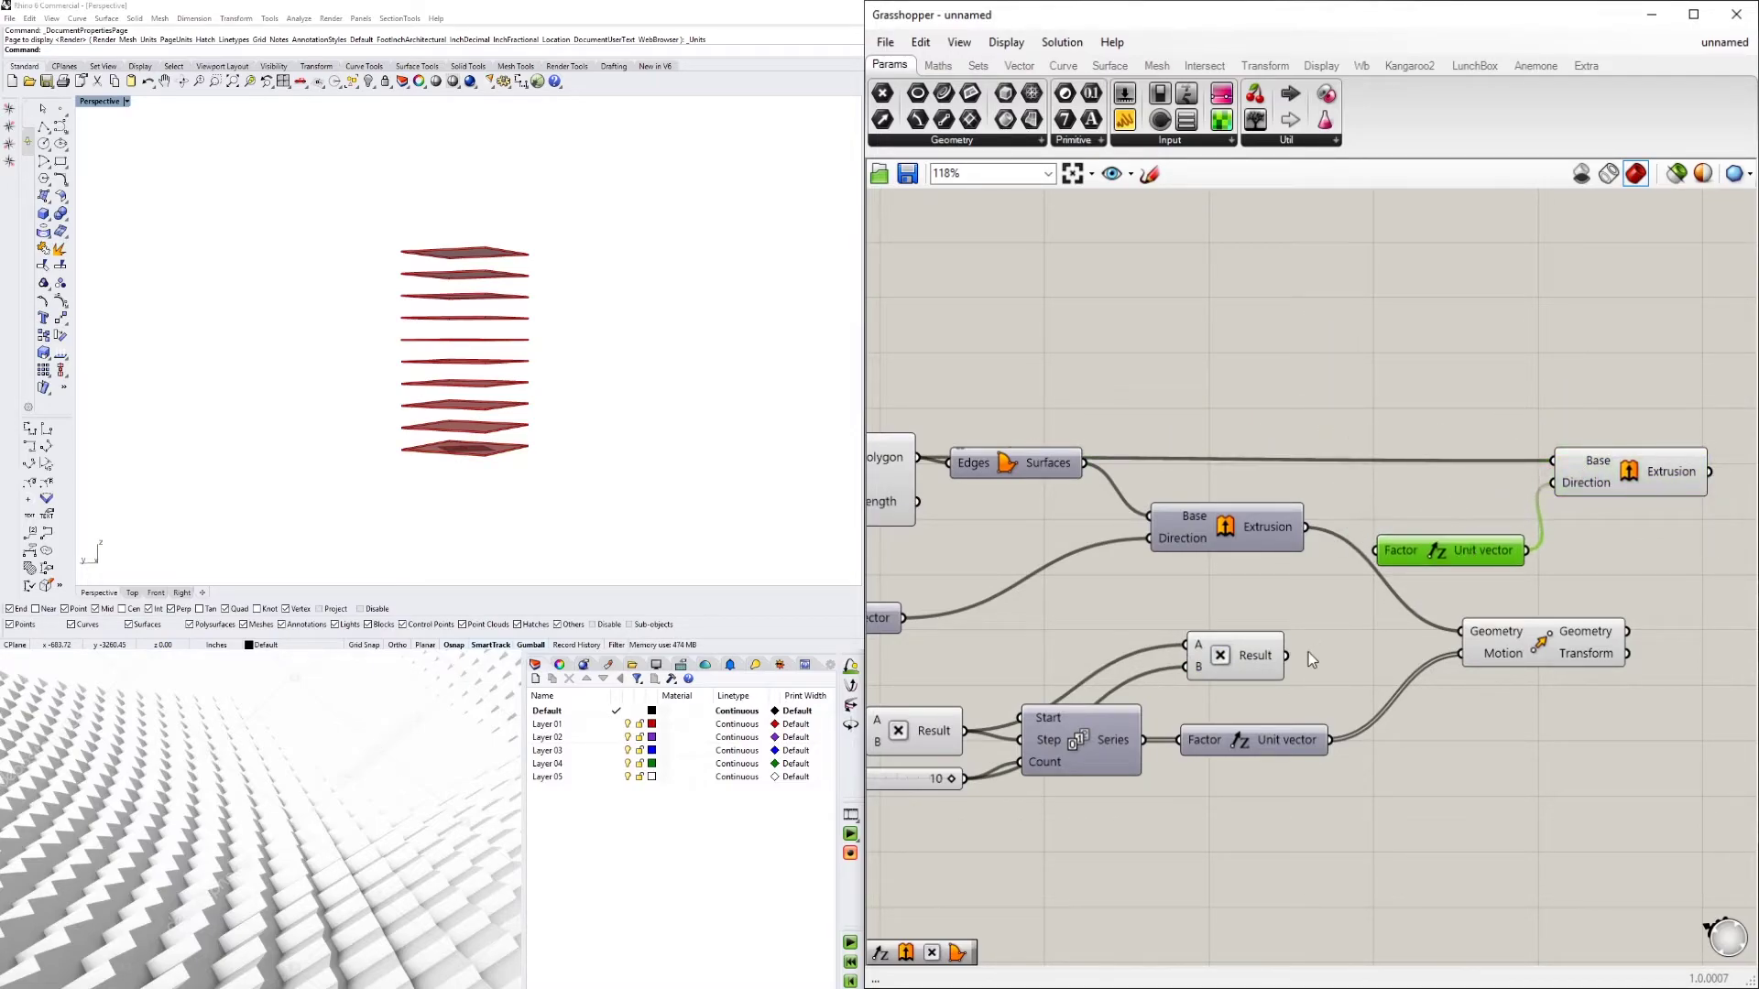
drag(1286, 656, 1377, 549)
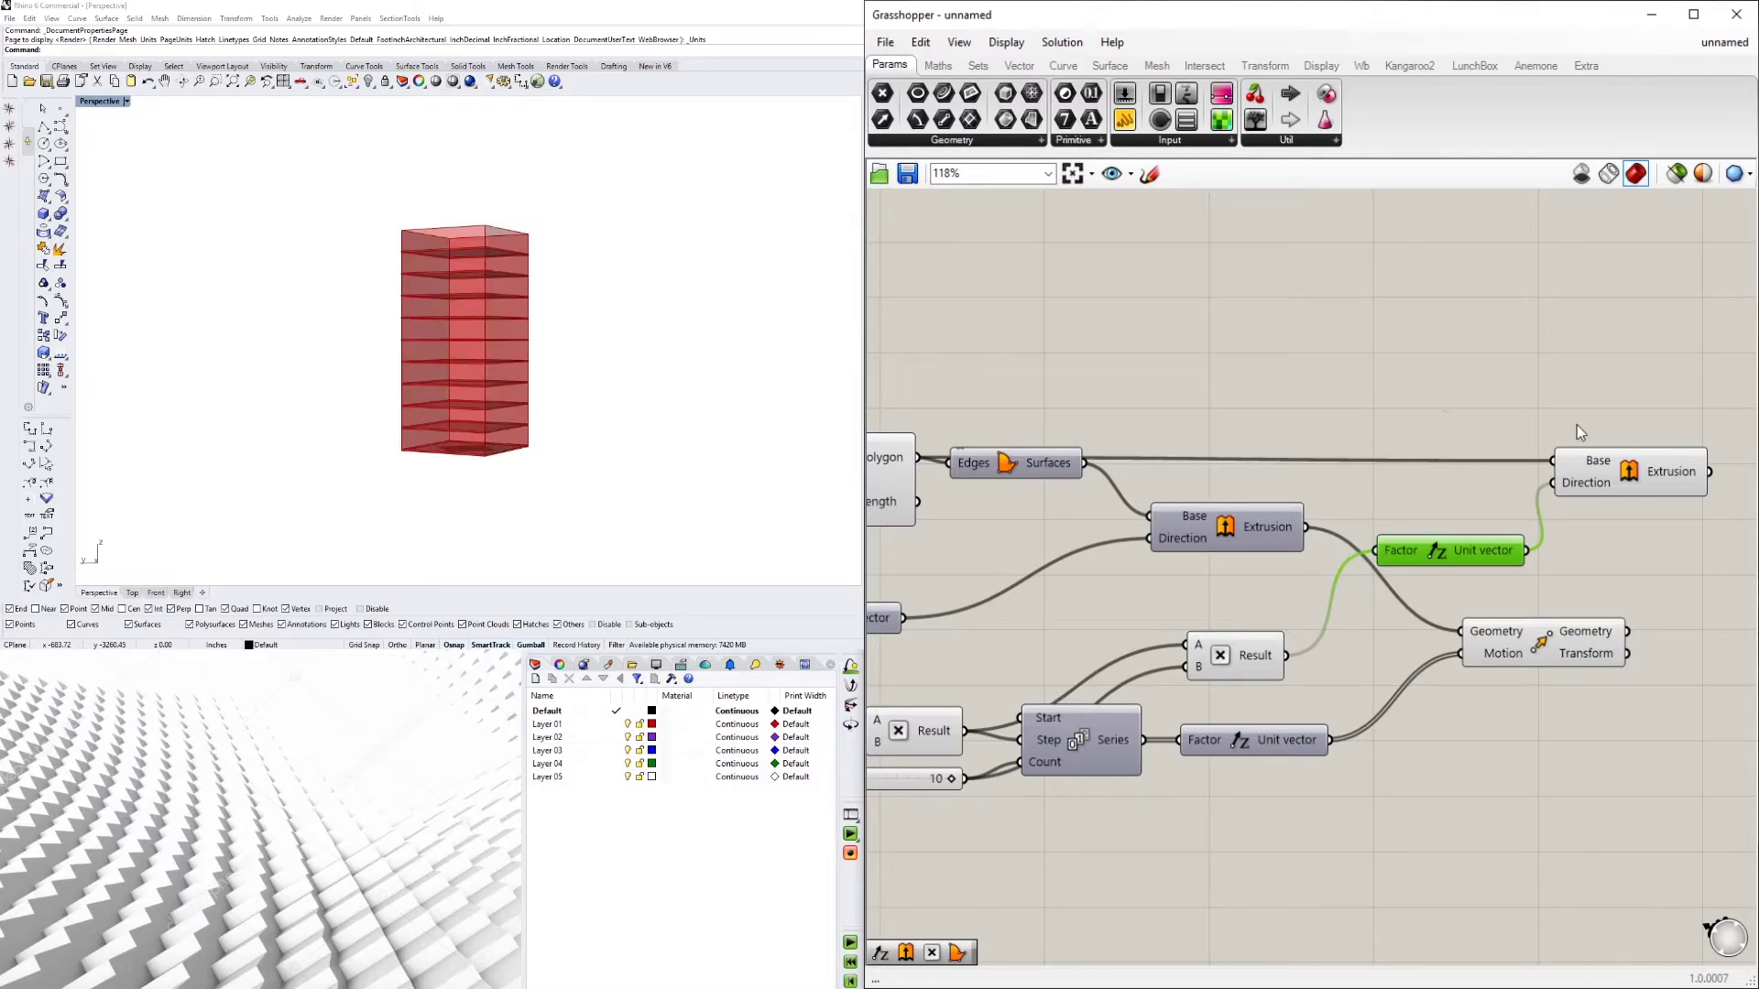
Examine how the extruded envelope's height relates to the topmost floor slab
click(1623, 482)
scroll(474, 268, up, 6)
scroll(612, 432, down, 3)
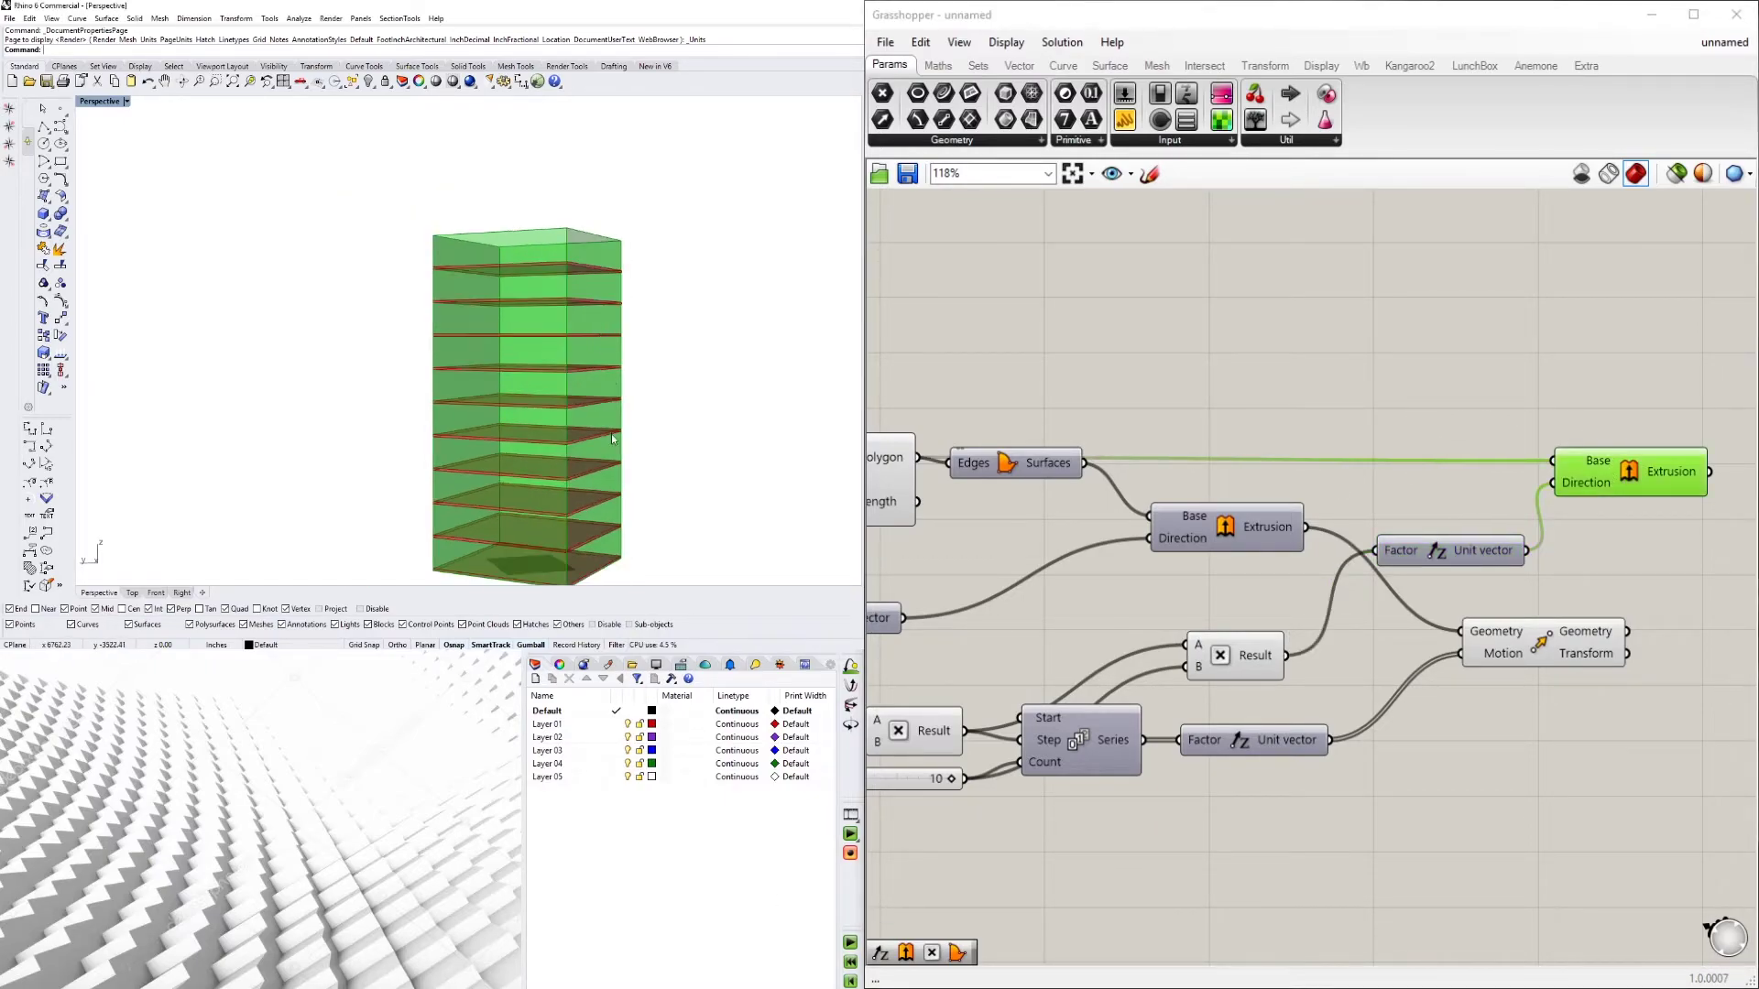
right_drag(612, 432, 614, 533)
scroll(615, 247, up, 5)
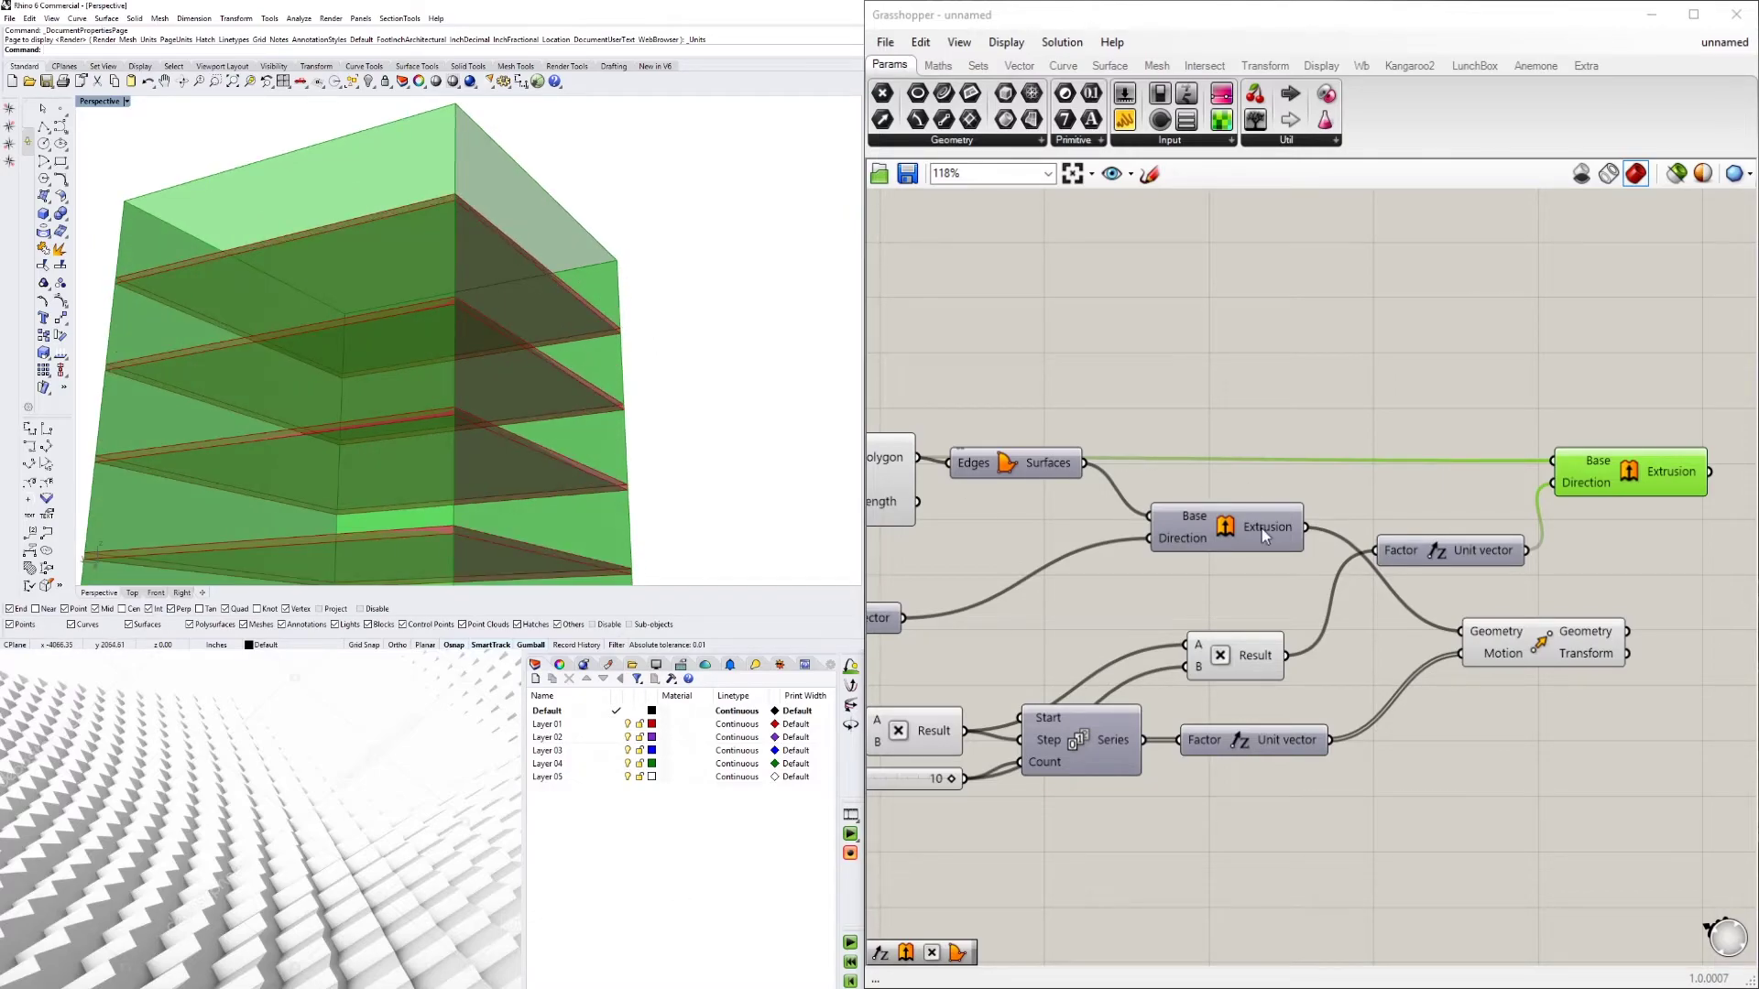
scroll(222, 334, down, 5)
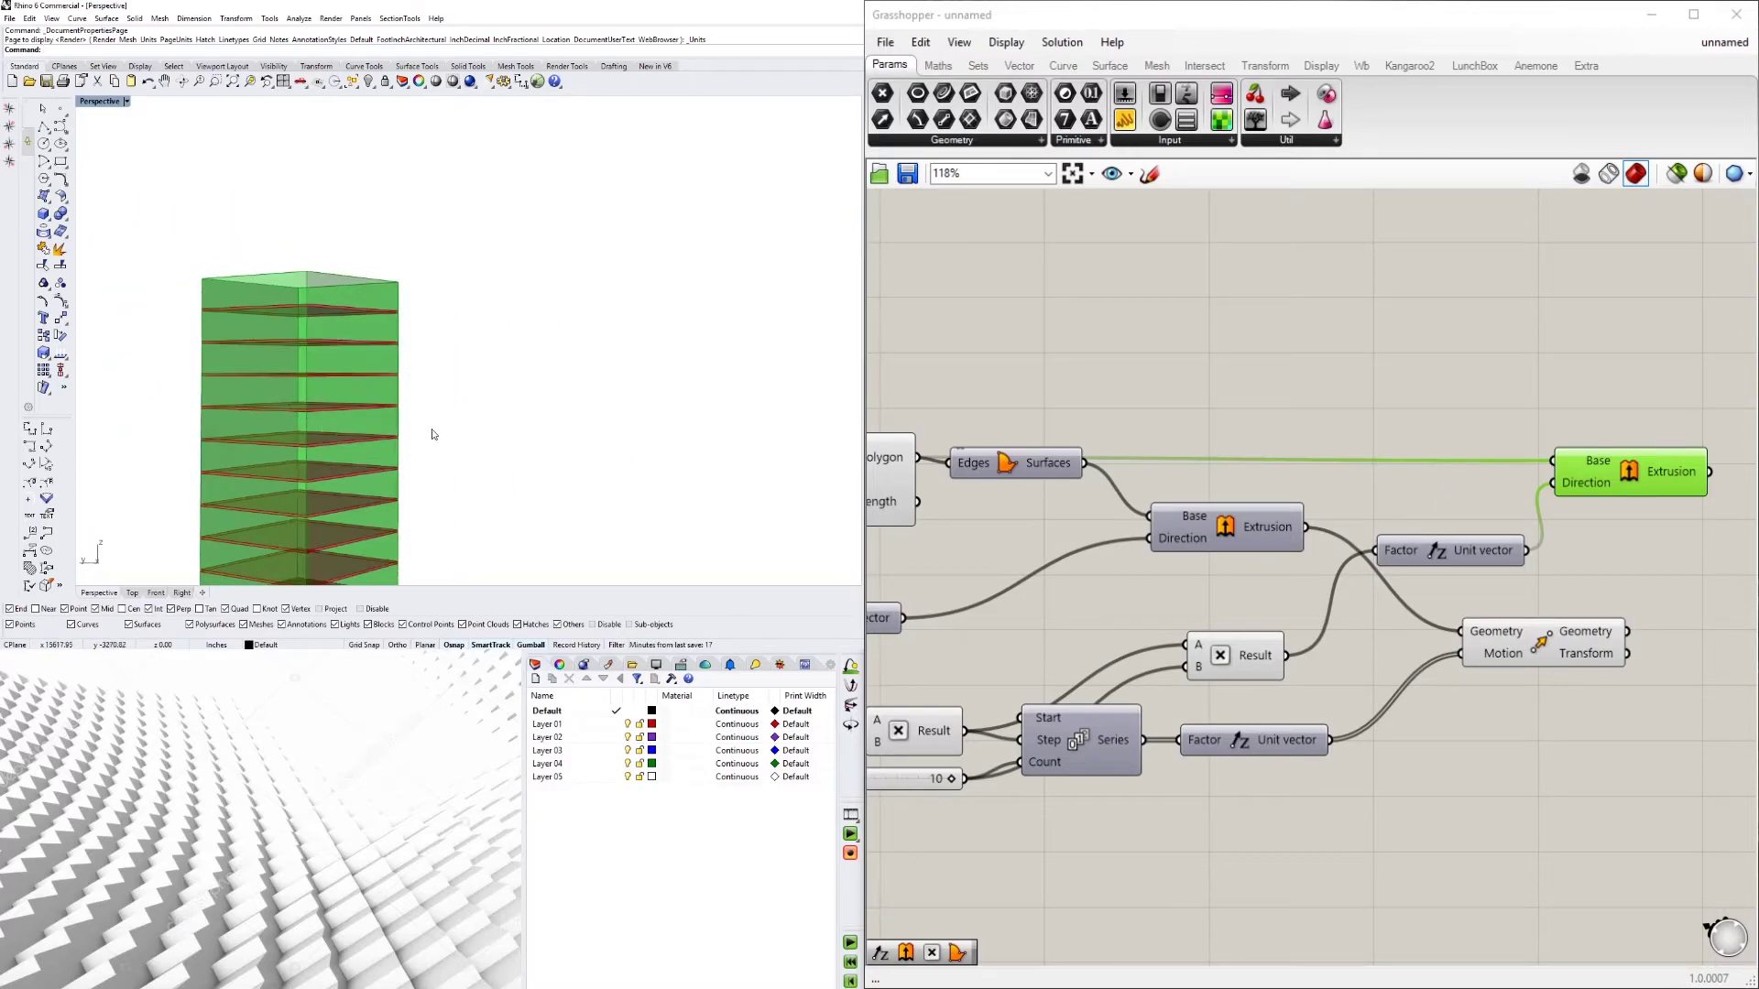
shift+right_drag(356, 486, 405, 363)
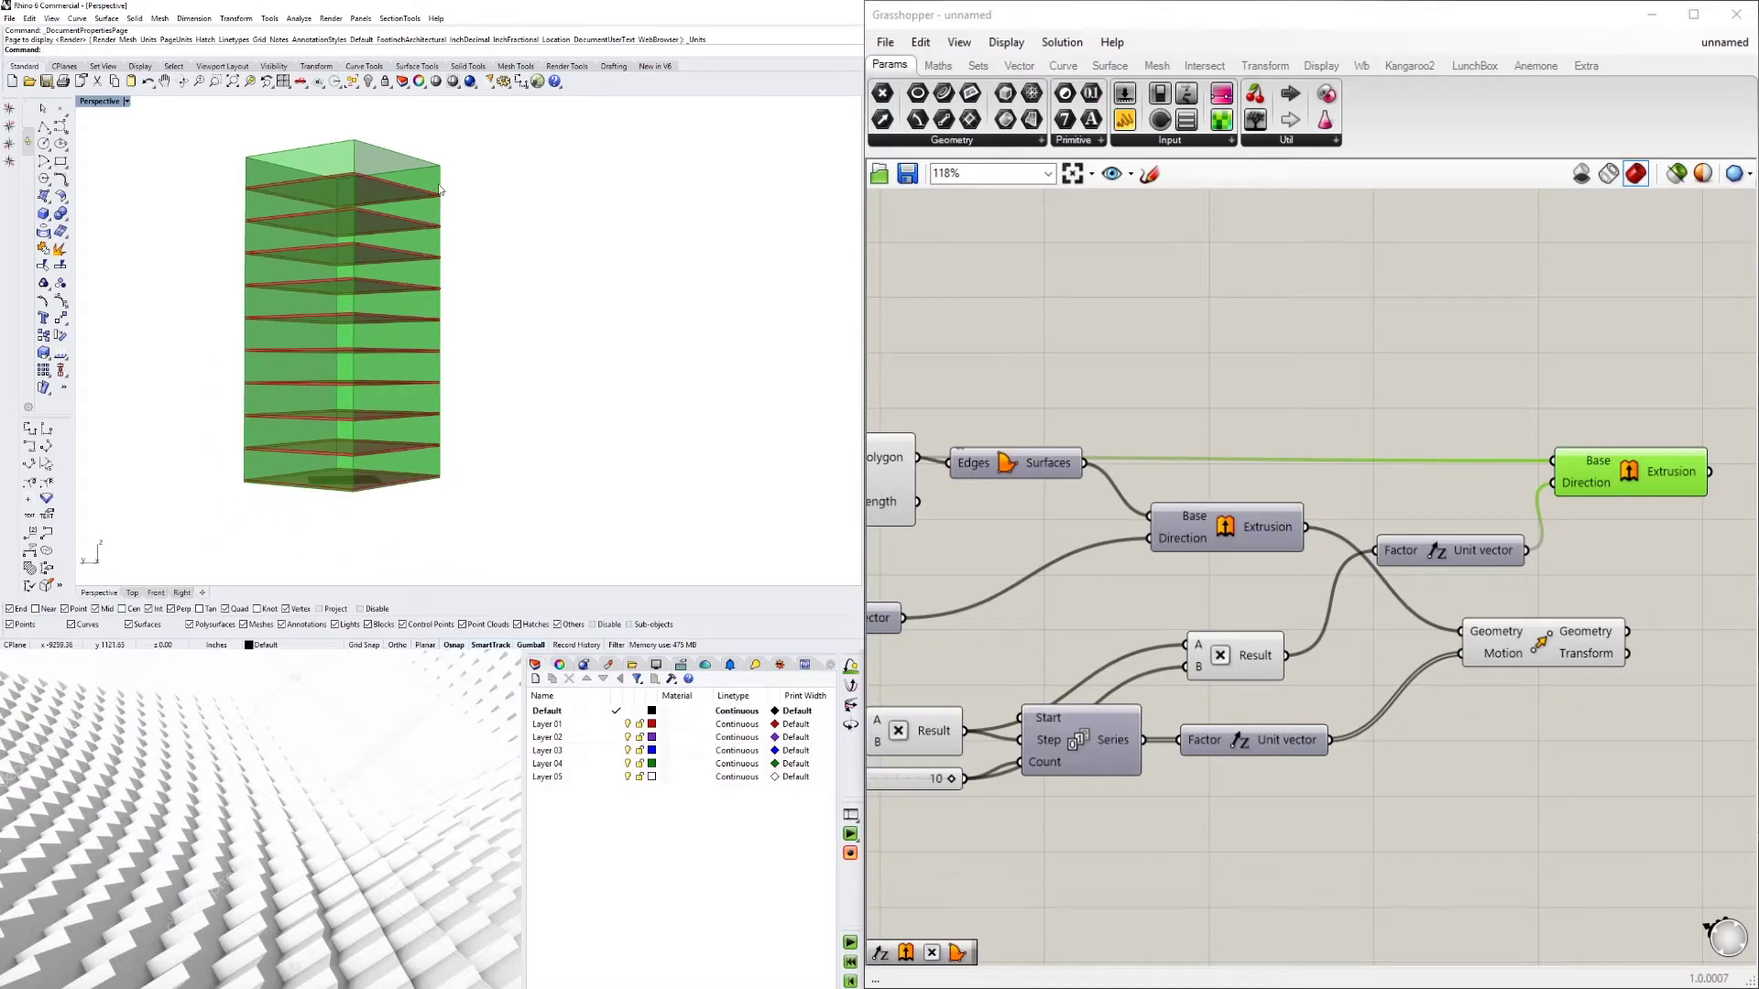
mouse_move(439, 172)
right_down()
mouse_move(482, 193)
mouse_move(438, 187)
right_up()
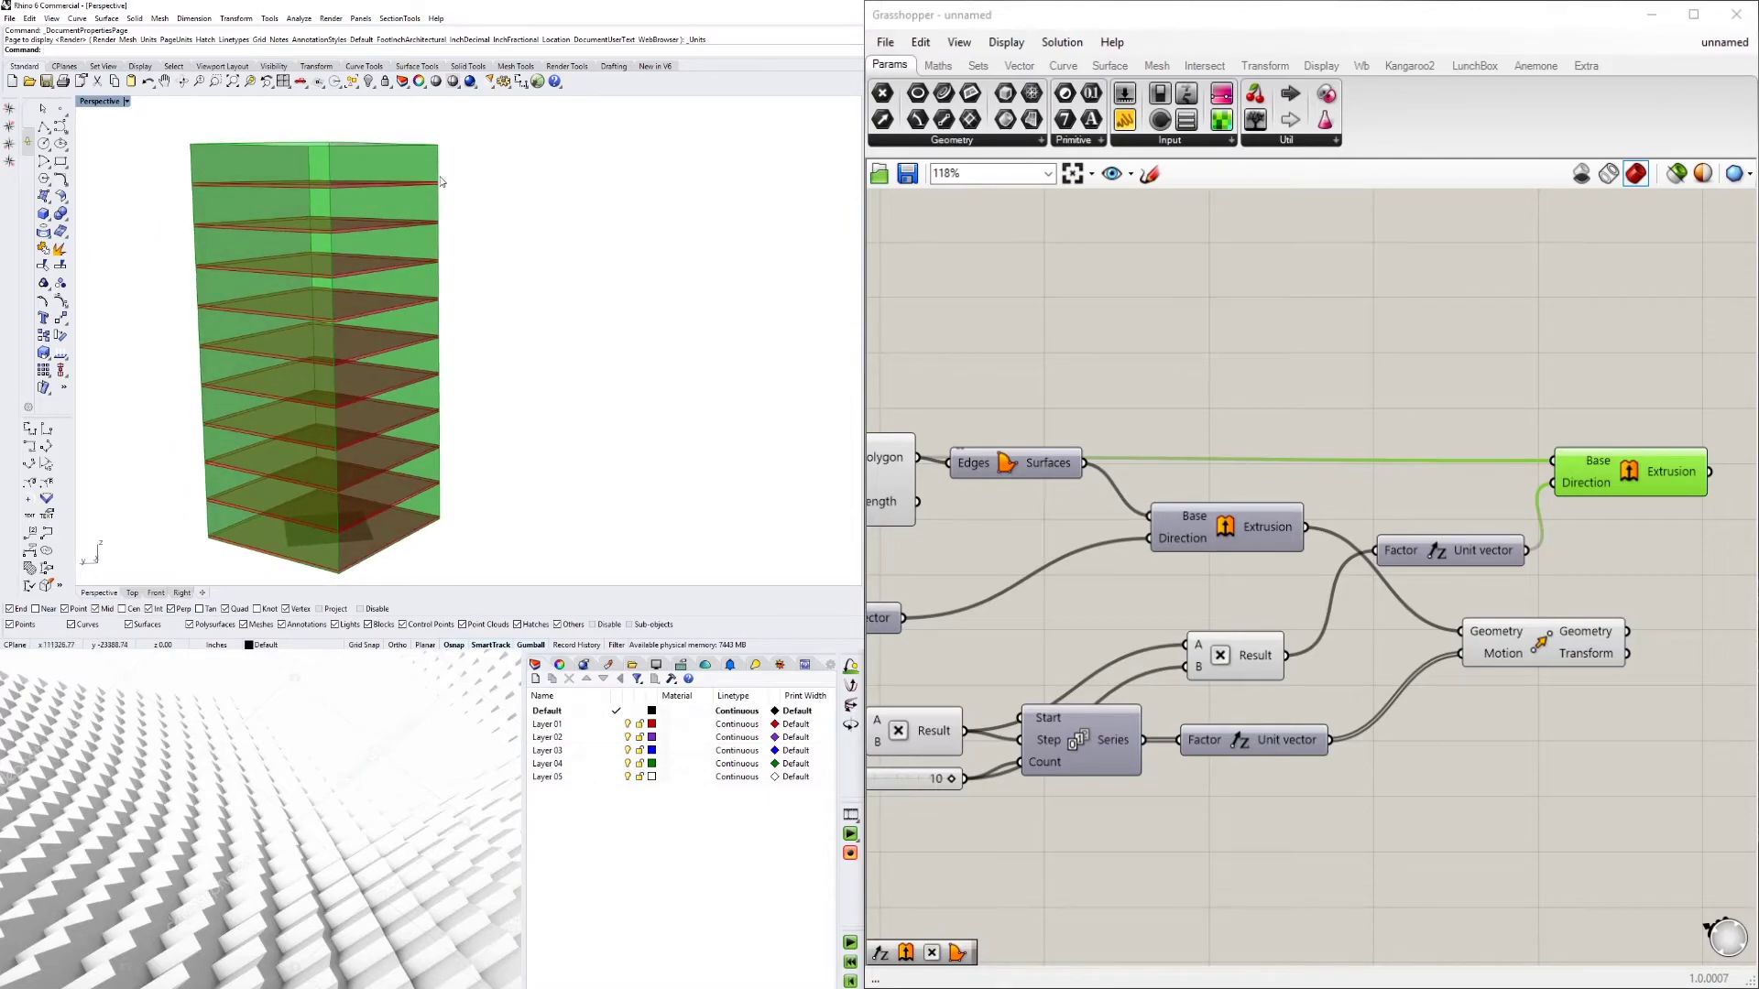
scroll(433, 194, up, 3)
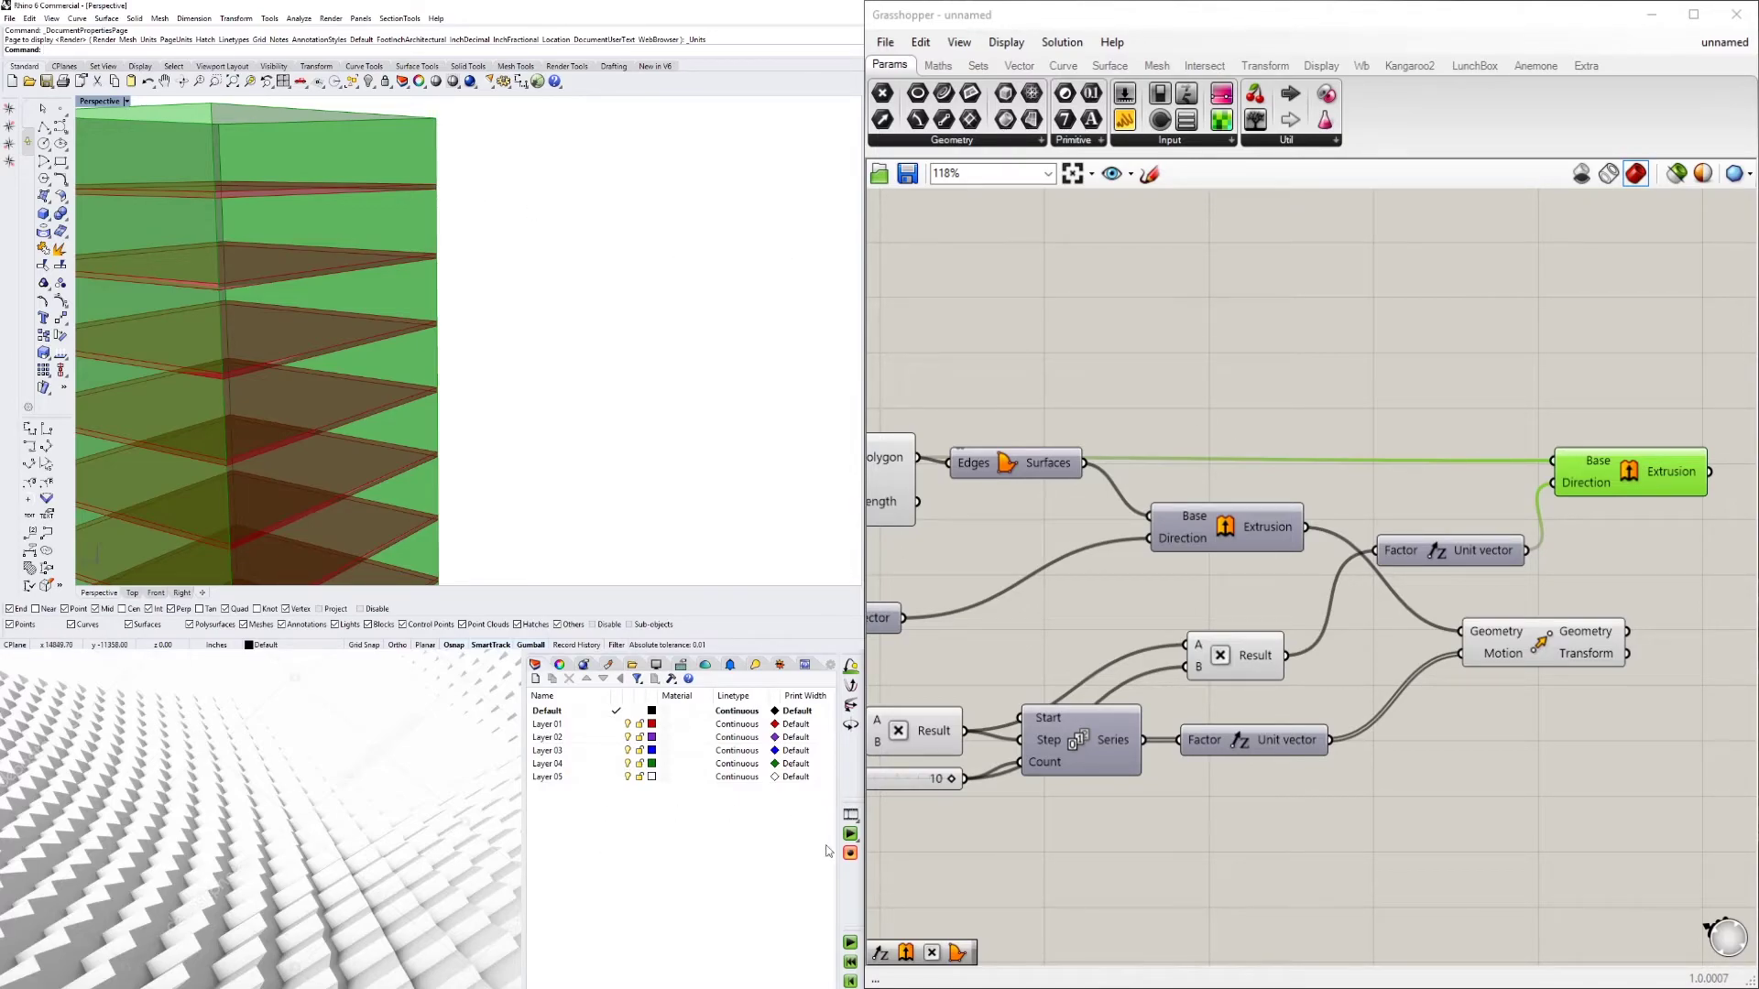
Add a Subtraction component beside the total-height Multiplication, shifting Series and its Unit Z downward to make room
double_click(1433, 408)
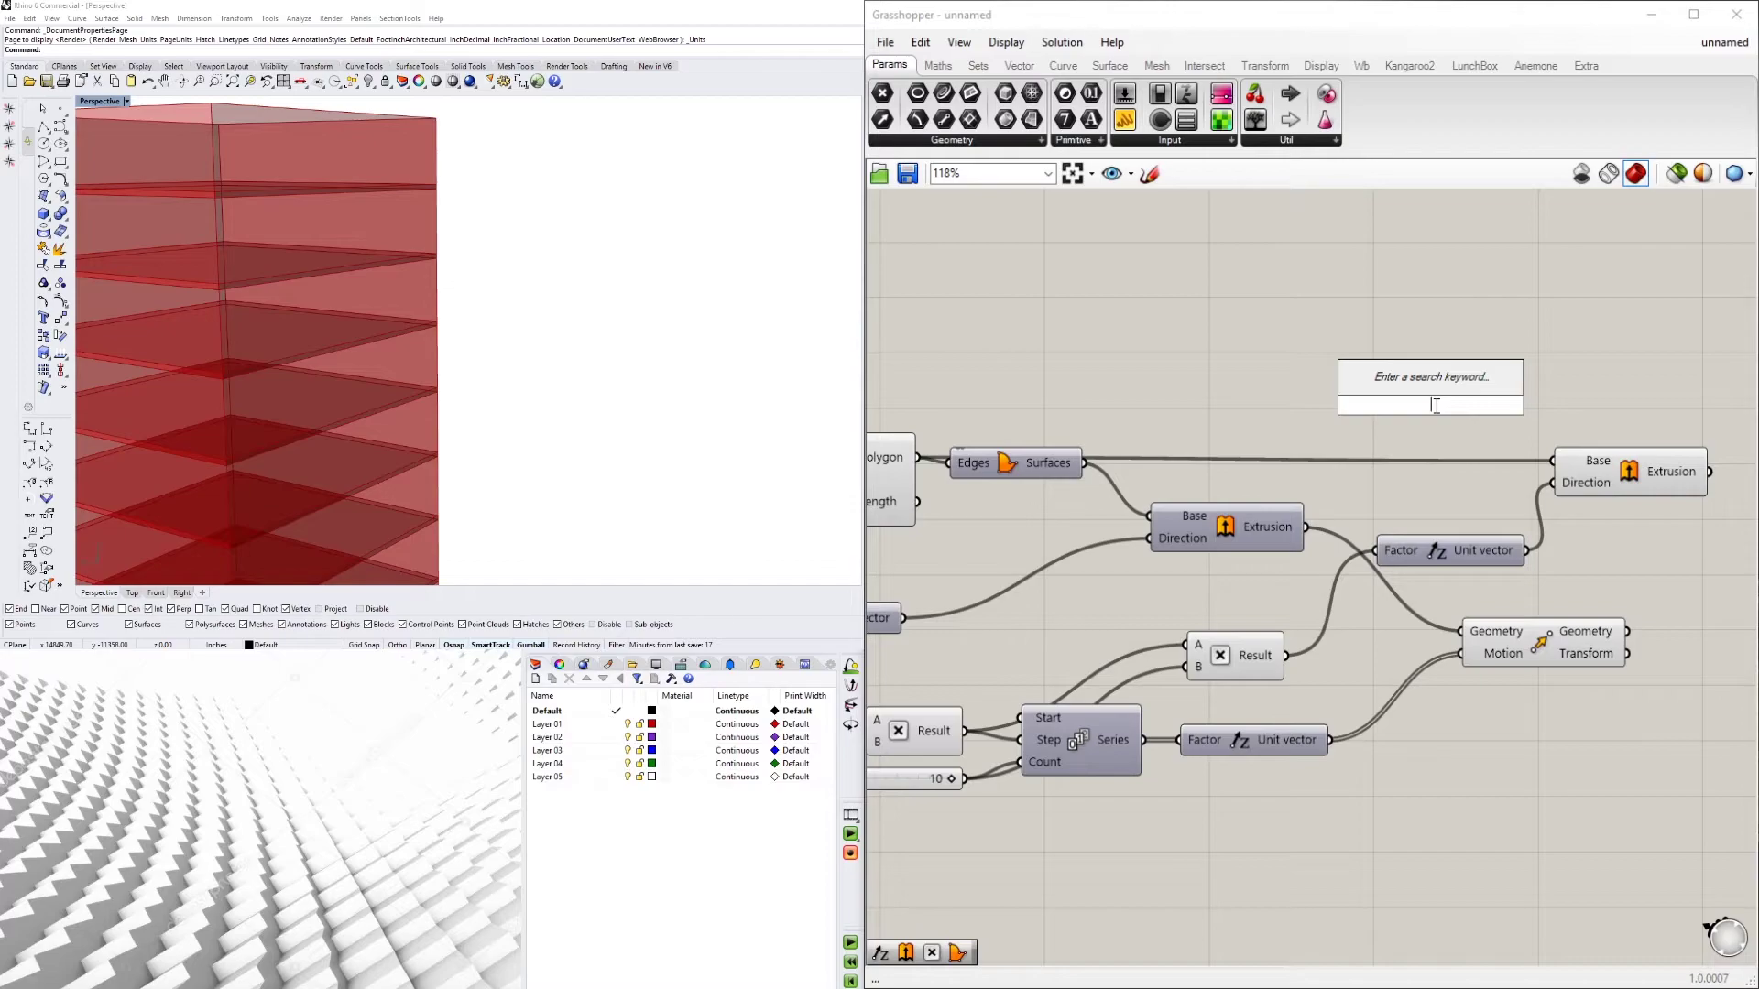
text(-)
key(Return)
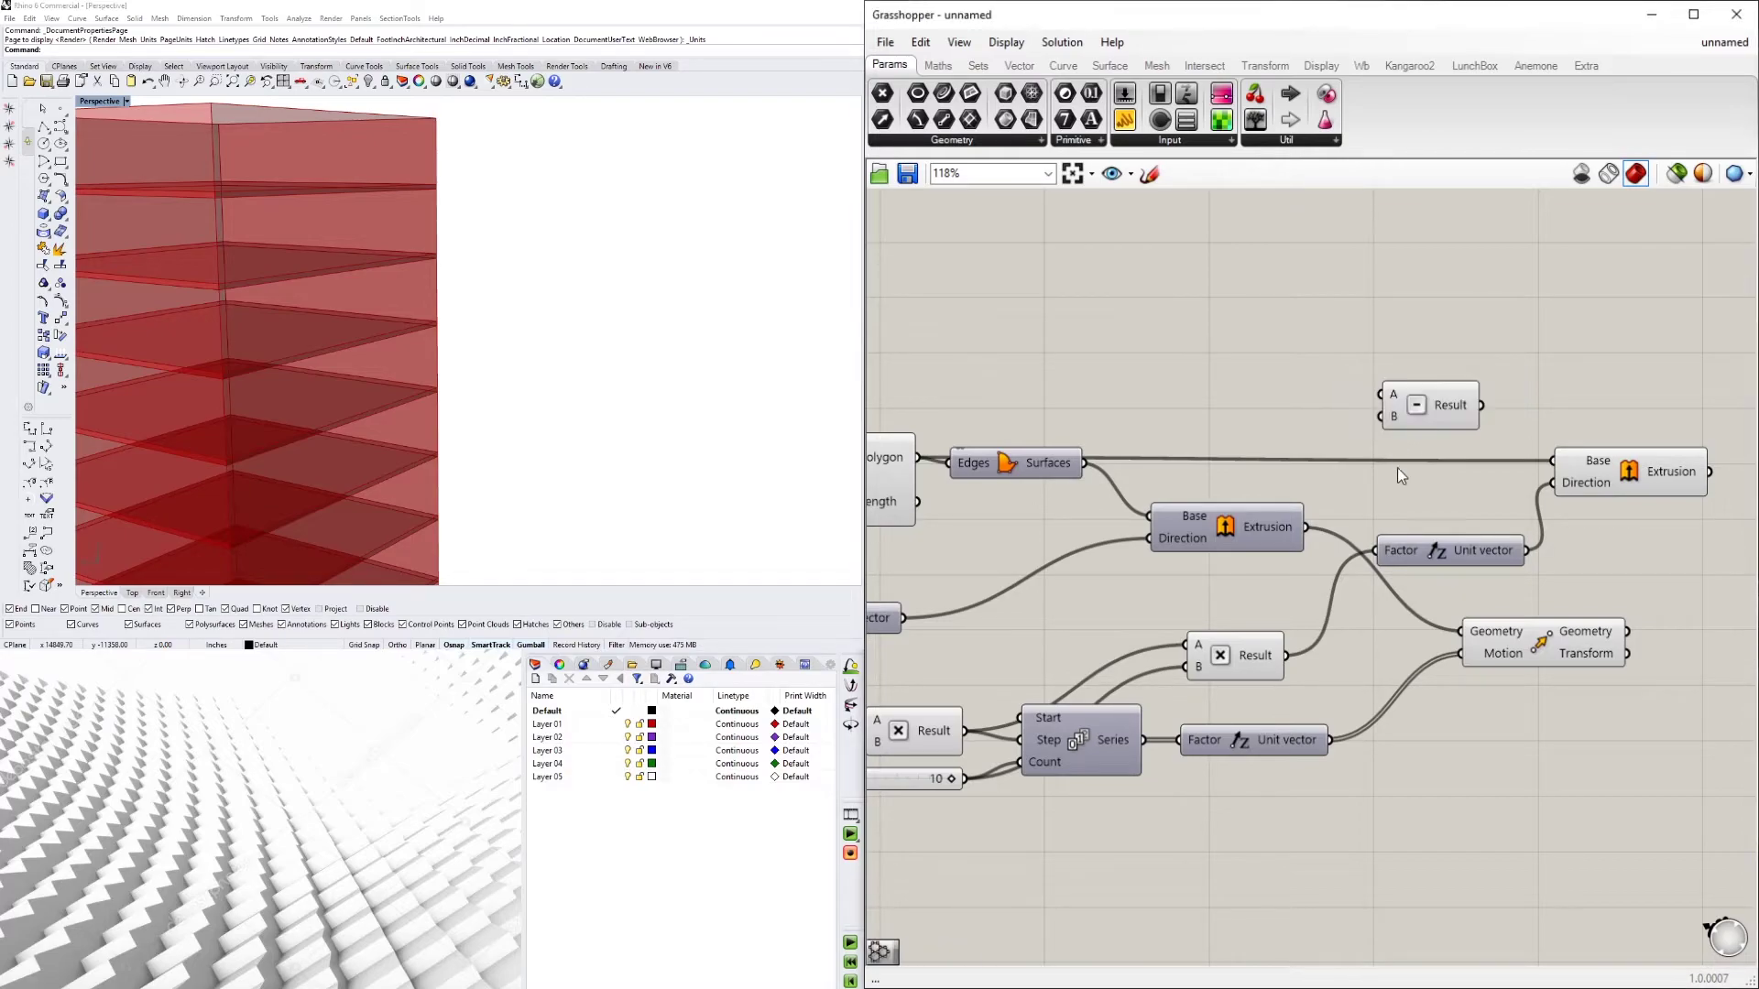
scroll(1384, 486, down, 1)
click(1265, 634)
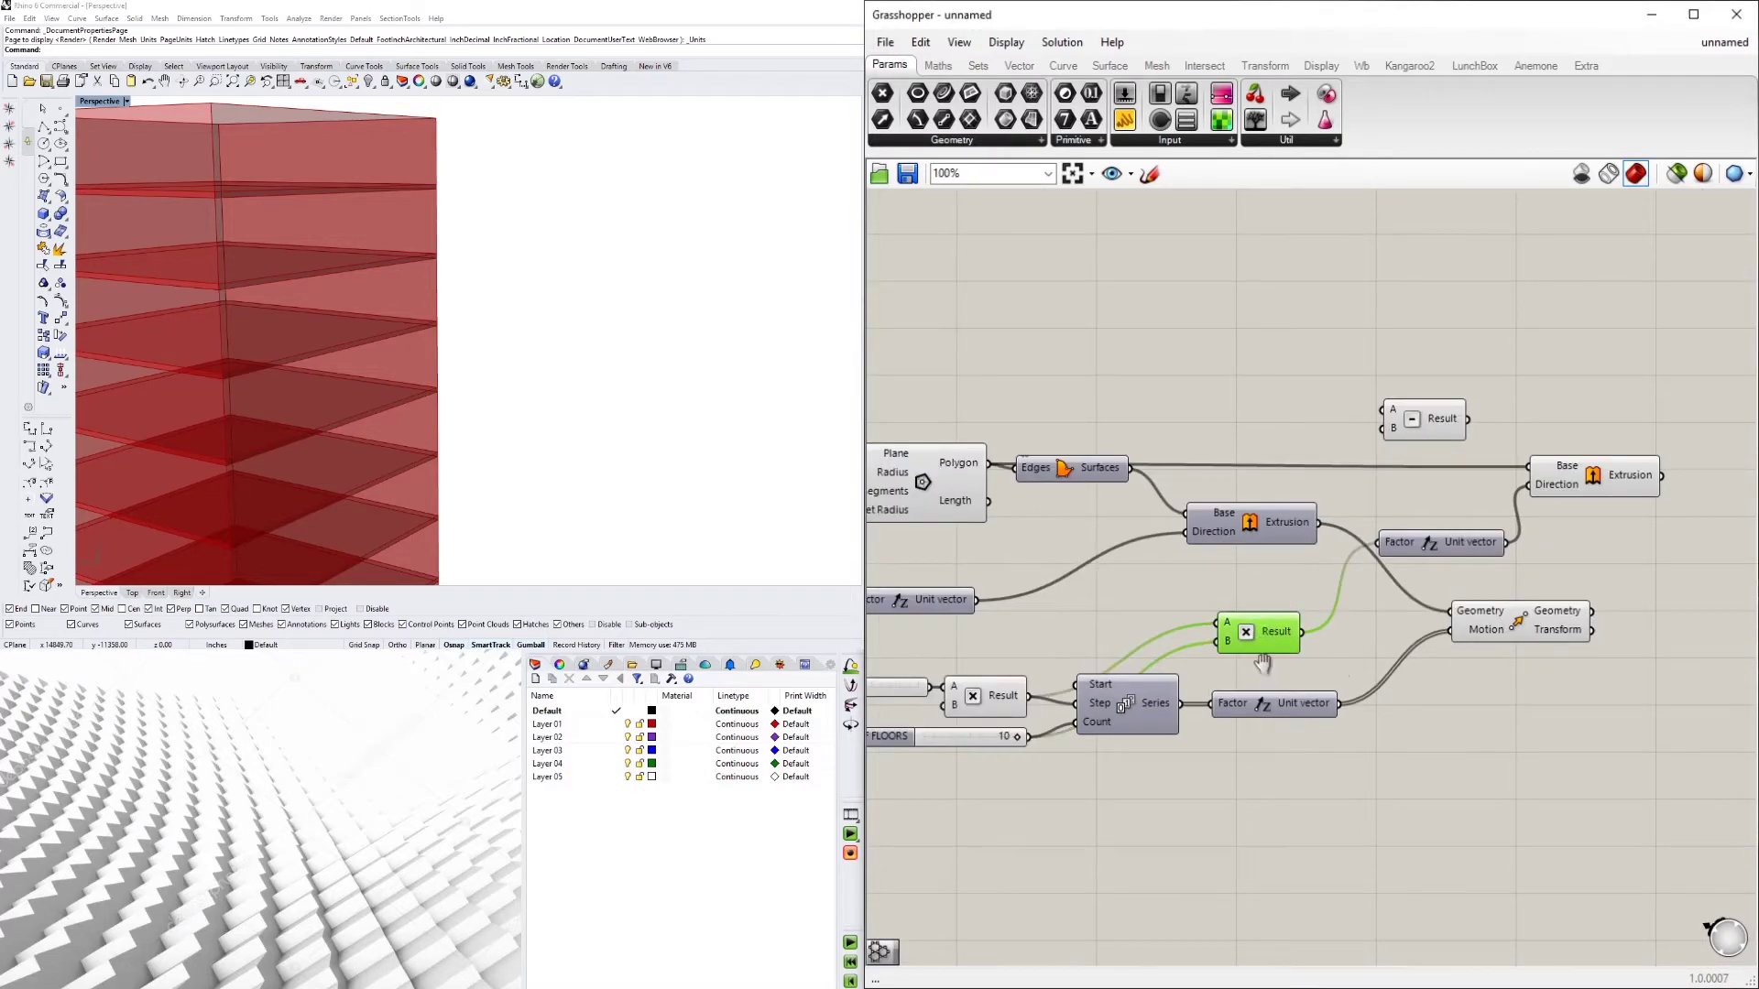
right_drag(1072, 743, 1178, 628)
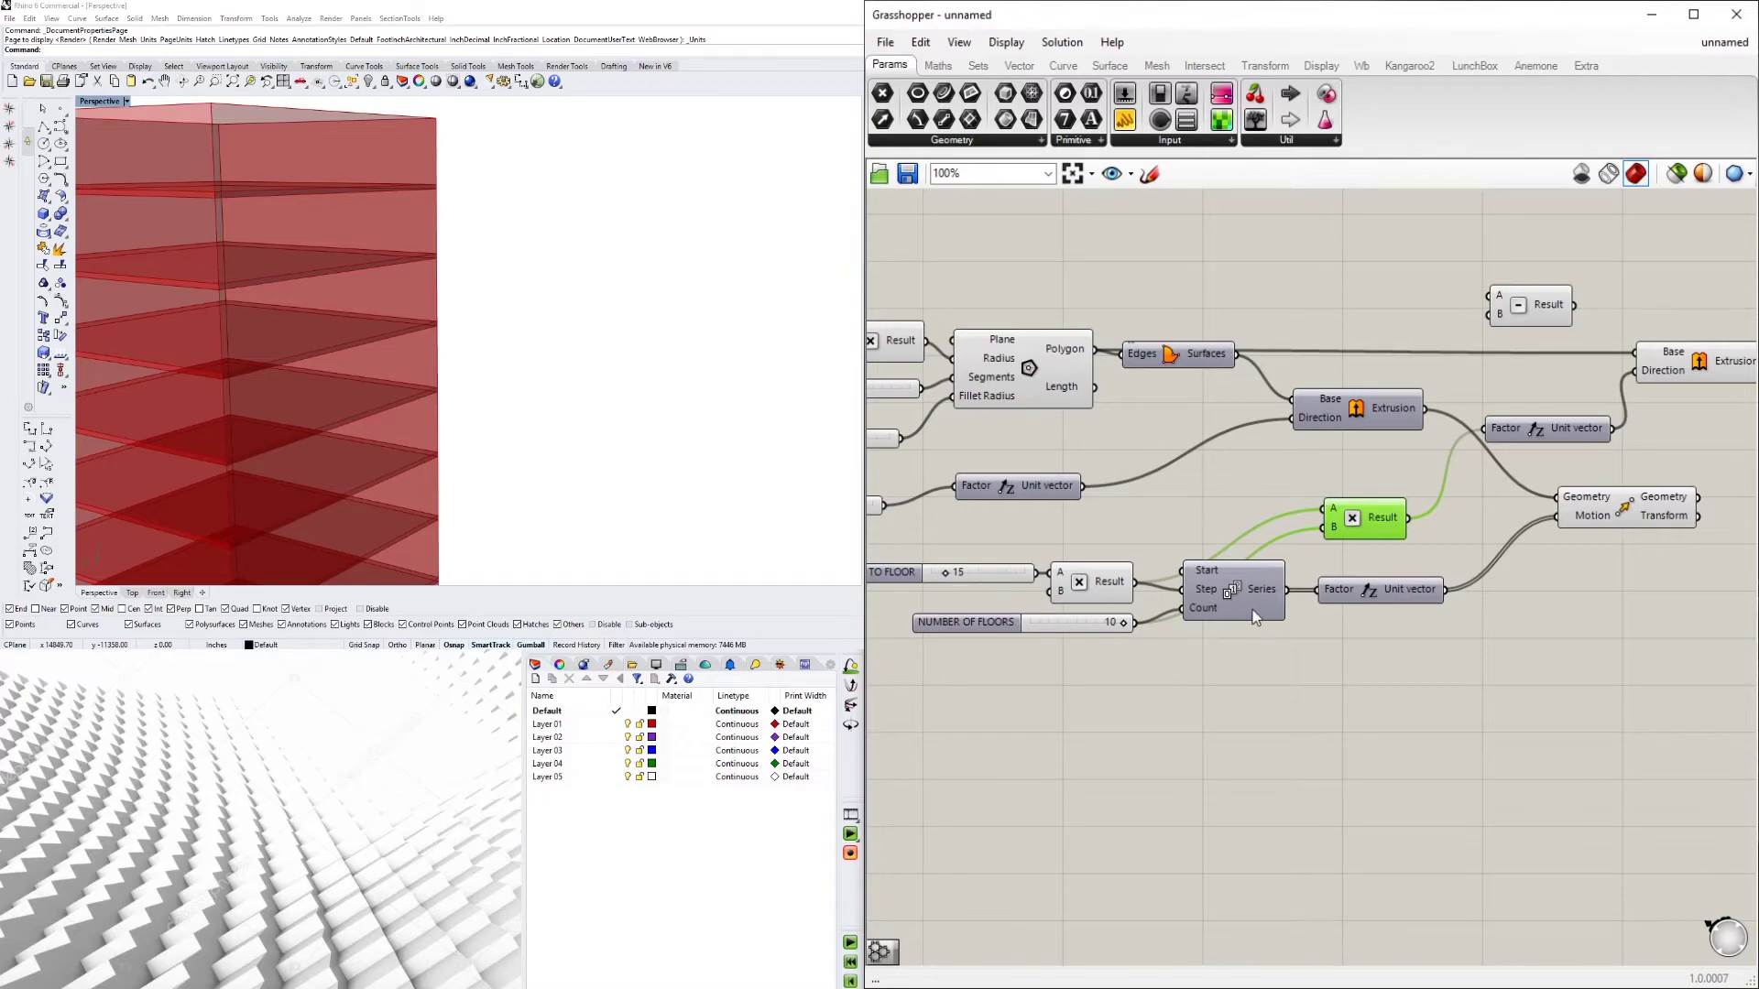
drag(1255, 619, 1273, 675)
drag(1374, 597, 1385, 647)
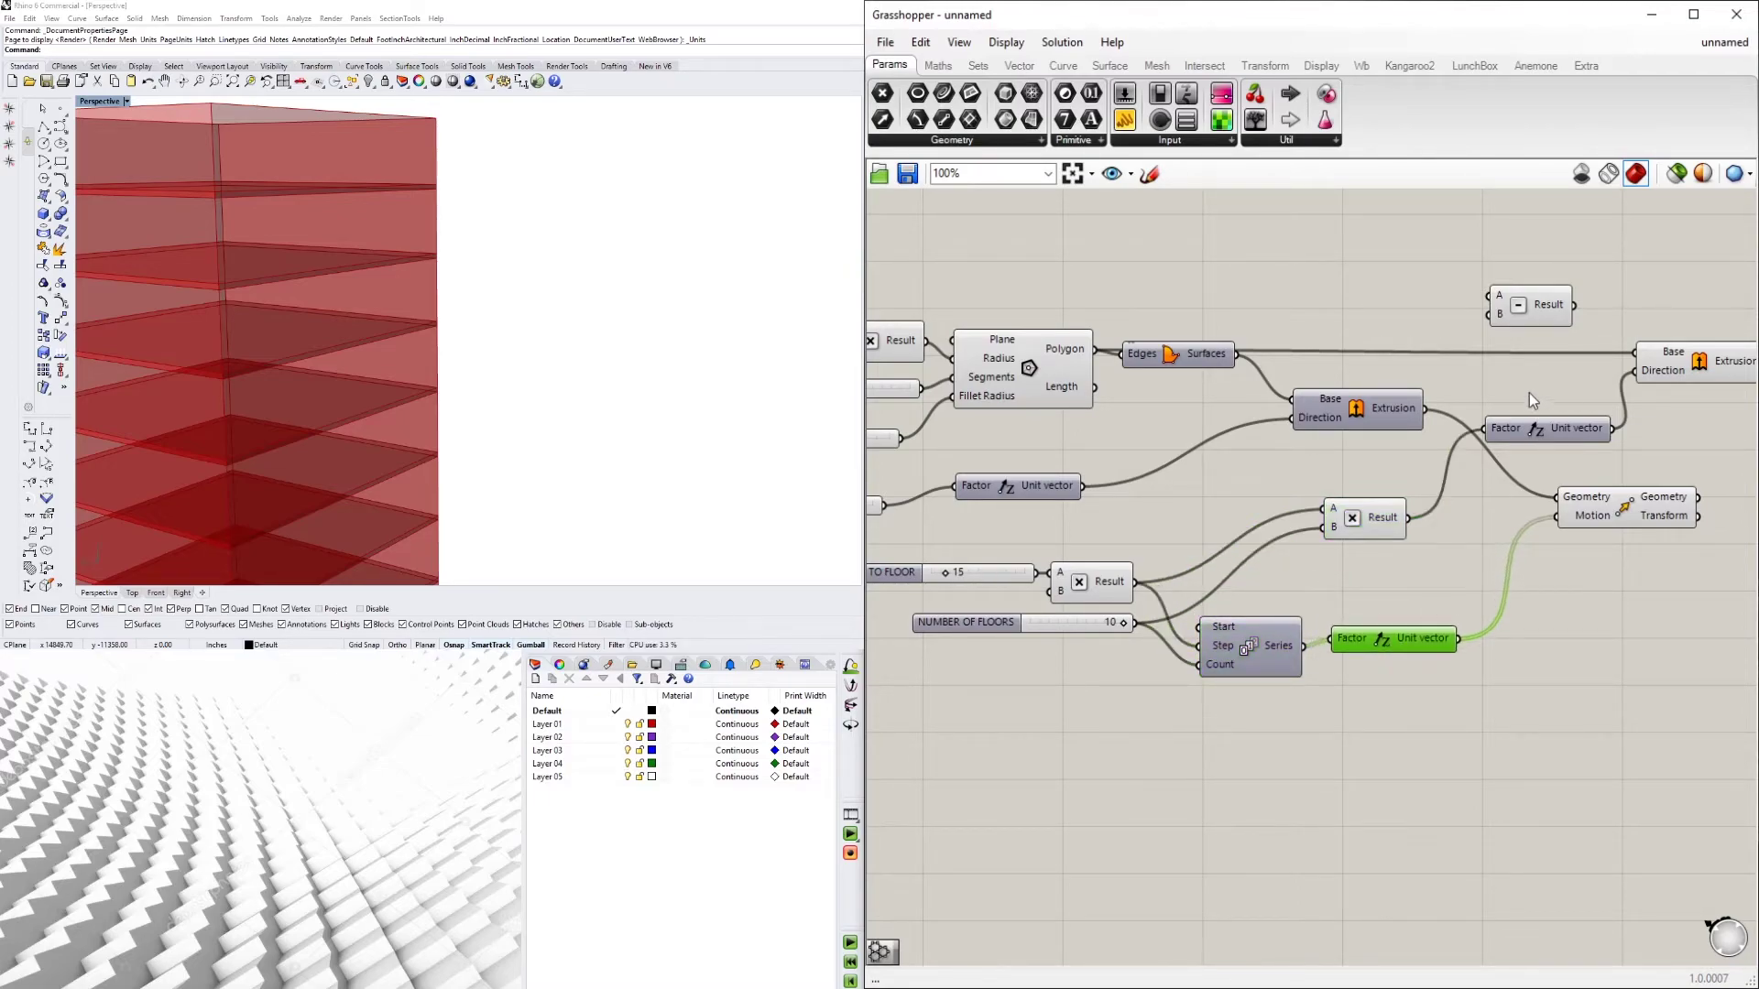
drag(1524, 321, 1485, 555)
Space out the envelope's Unit Z and Extrude components and the slabs' Move component farther from the Subtraction component
right_drag(1603, 520, 1382, 521)
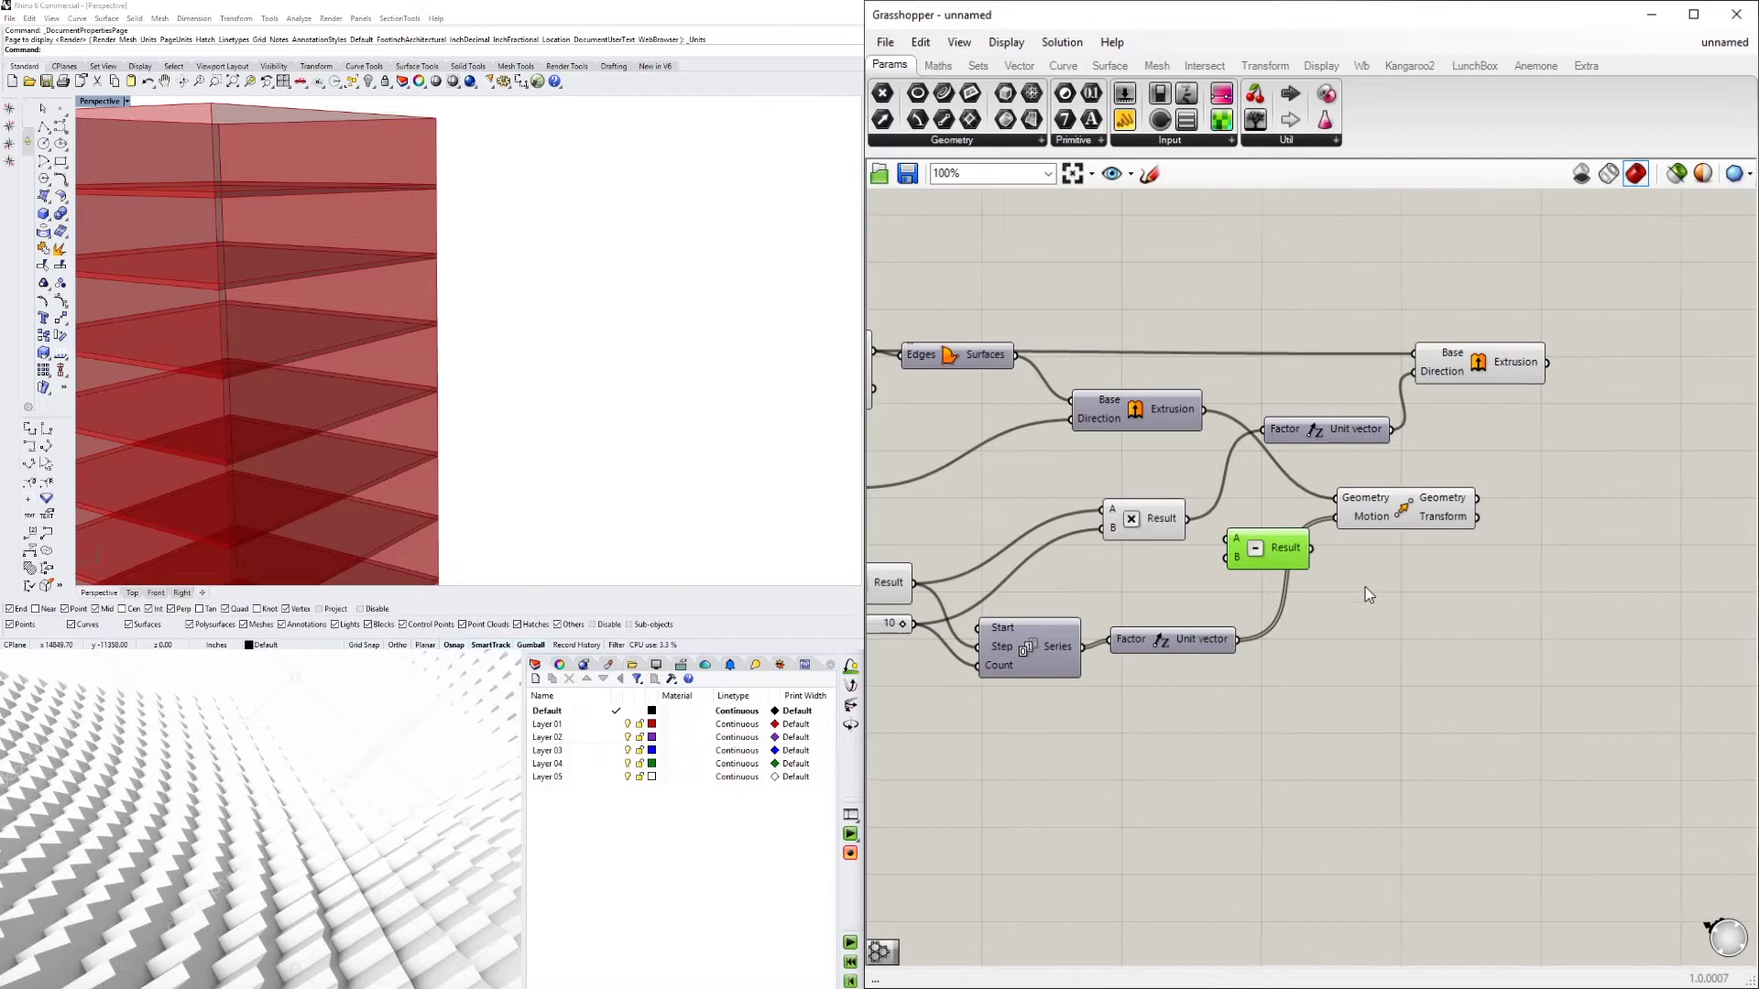
drag(1530, 471, 1336, 326)
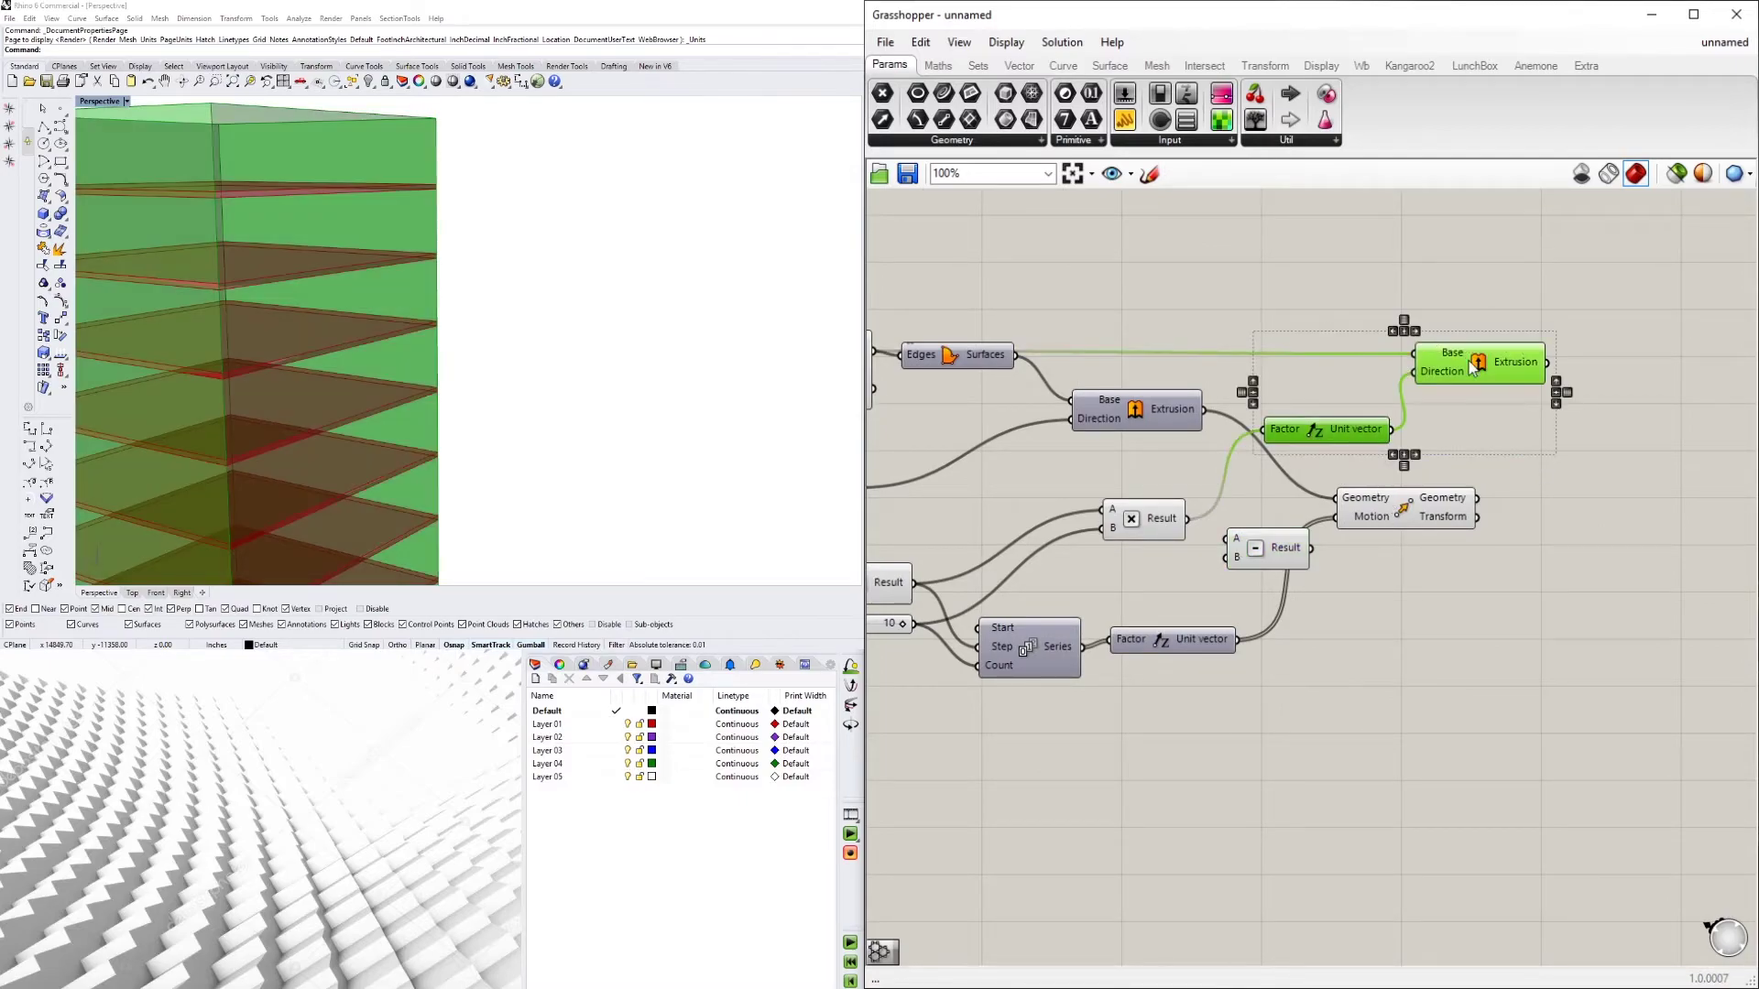
drag(1463, 344, 1613, 351)
drag(1396, 519, 1487, 547)
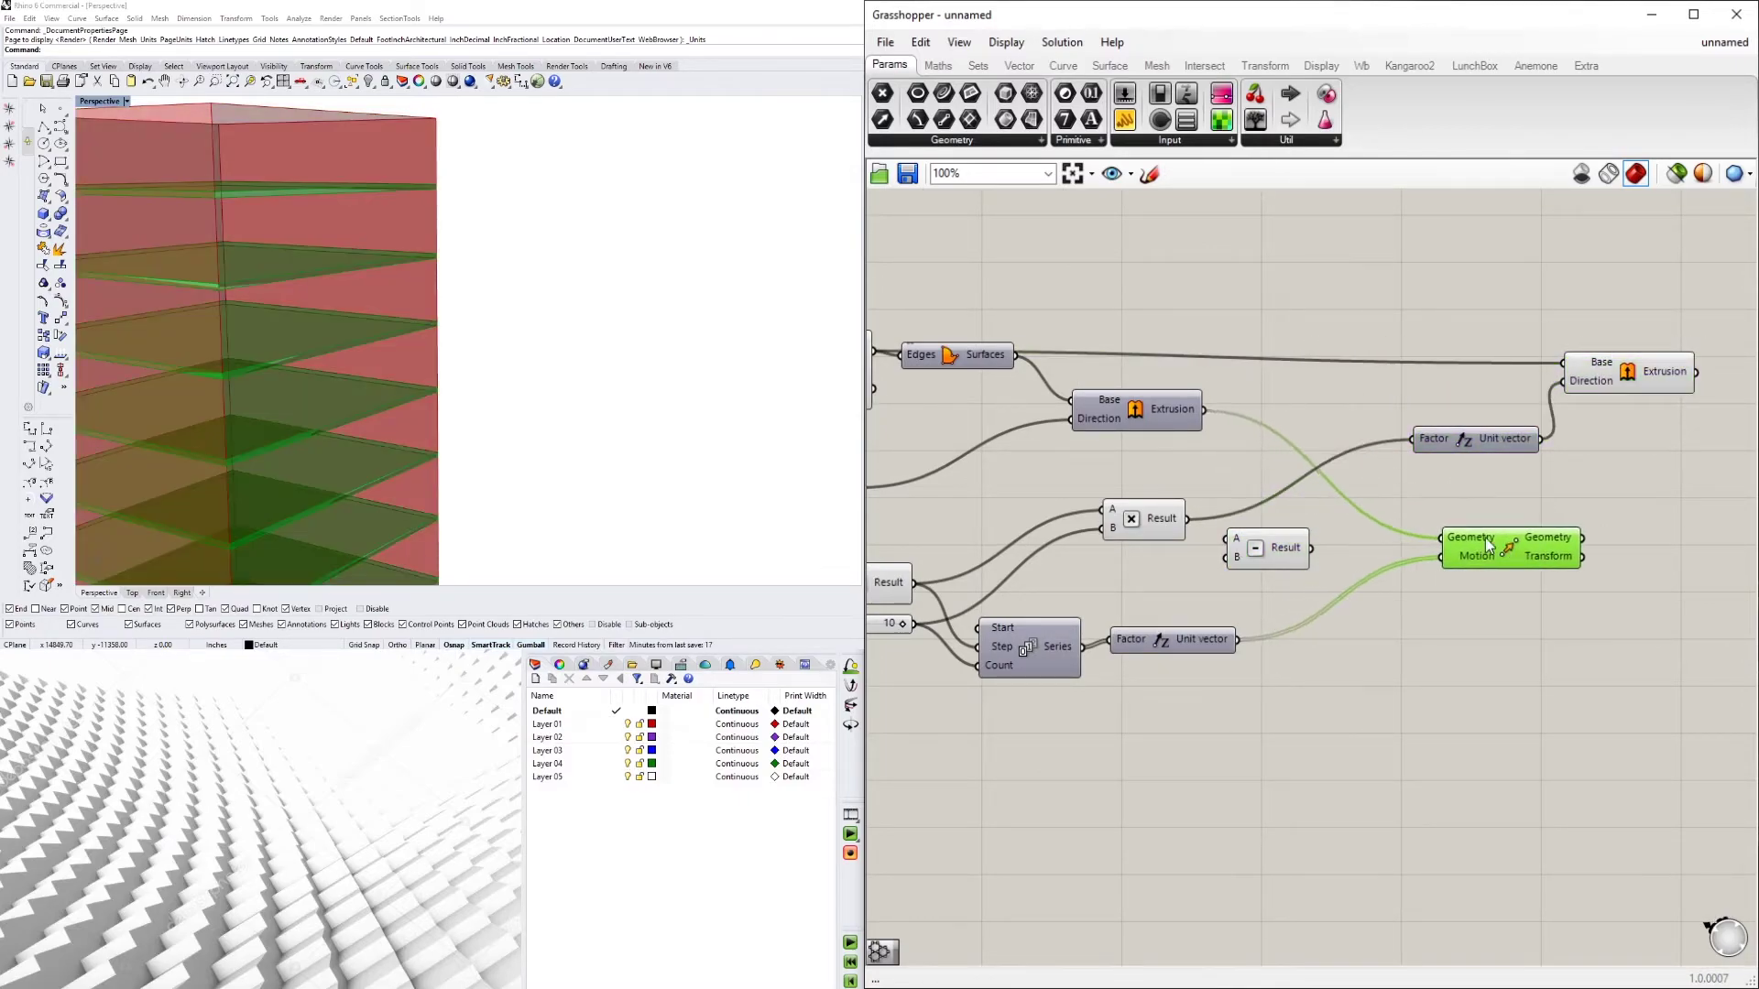
Connect the total-height Multiplication result to Subtraction's A input and the floor-to-floor Multiplication result to its B input
click(1231, 728)
right_drag(1231, 729, 1322, 744)
mouse_move(1255, 548)
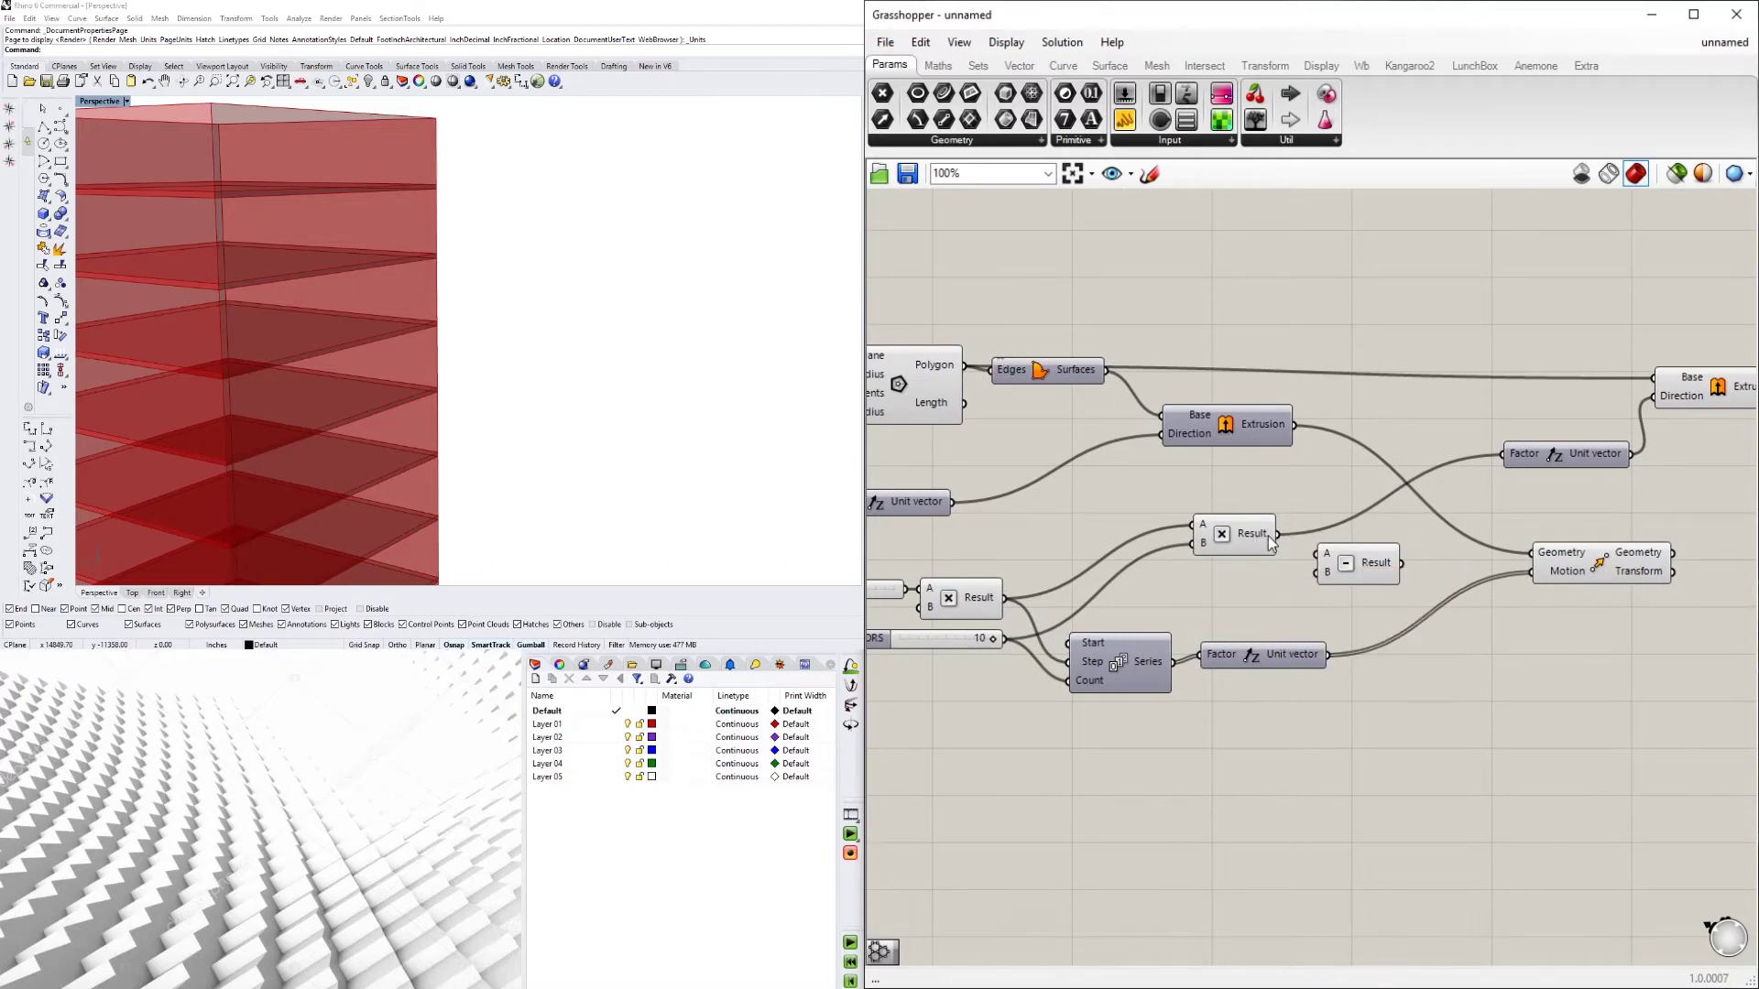
drag(1278, 534, 1316, 550)
right_drag(1044, 641, 1224, 641)
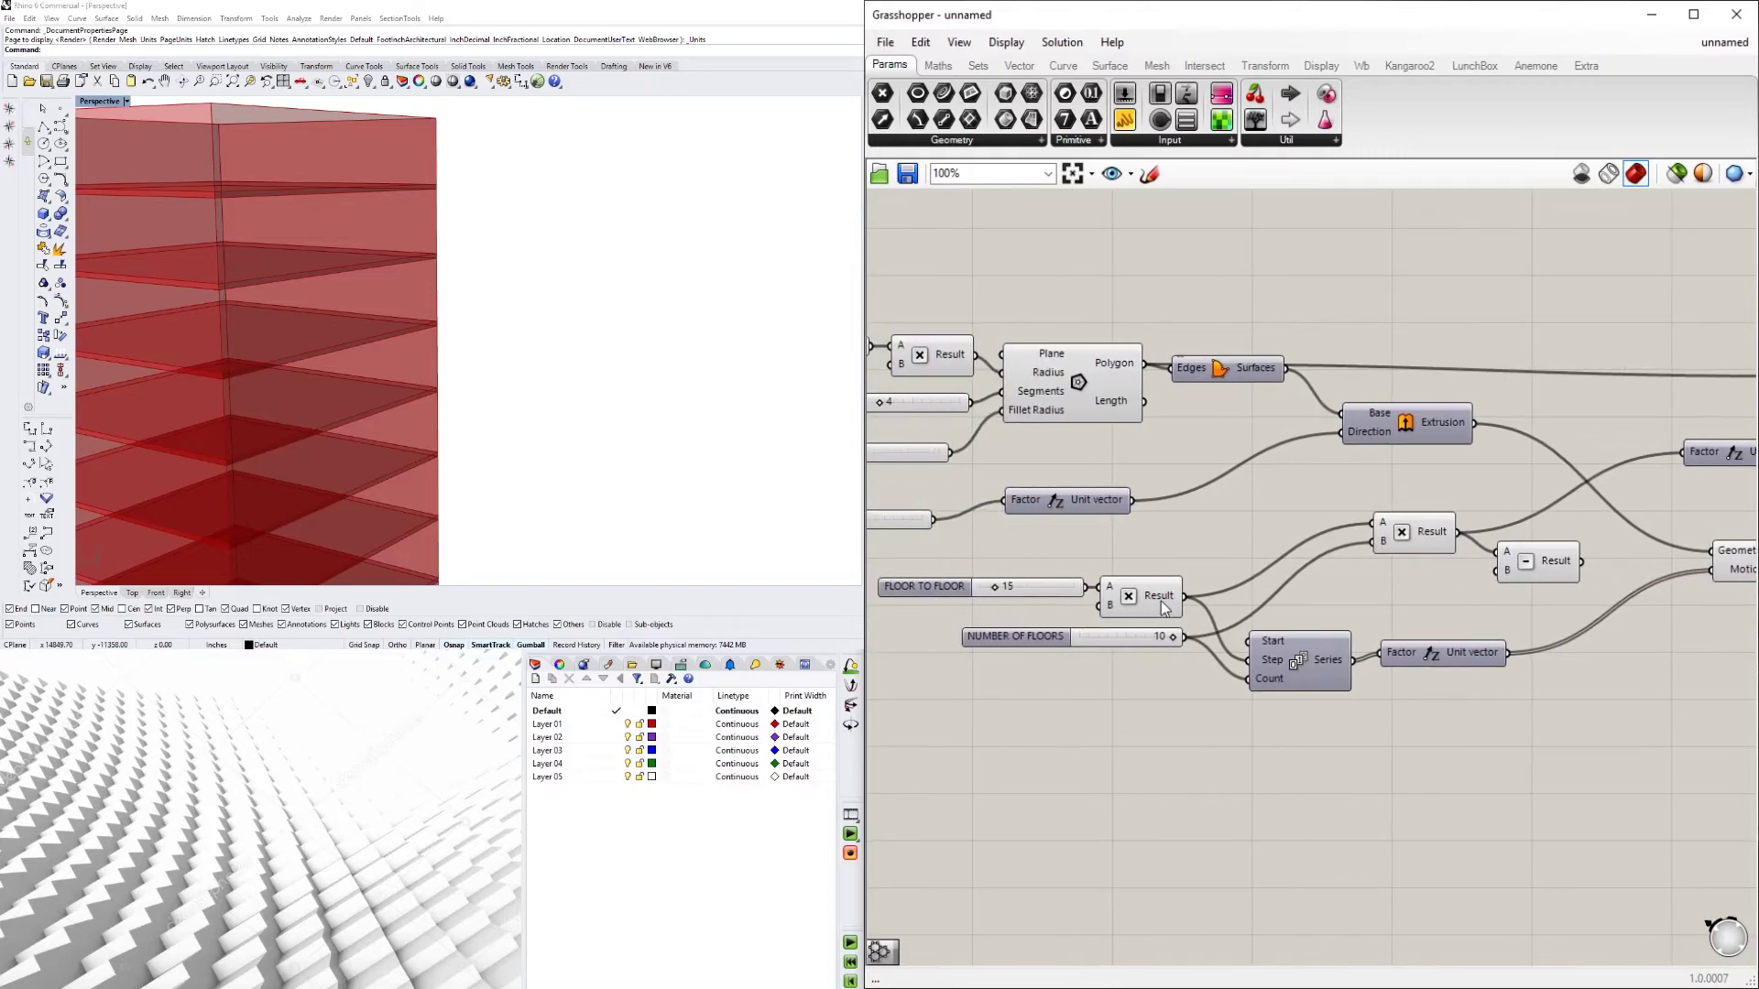
mouse_move(1164, 609)
drag(1183, 597, 1527, 577)
click(1527, 575)
right_drag(1521, 577, 1434, 637)
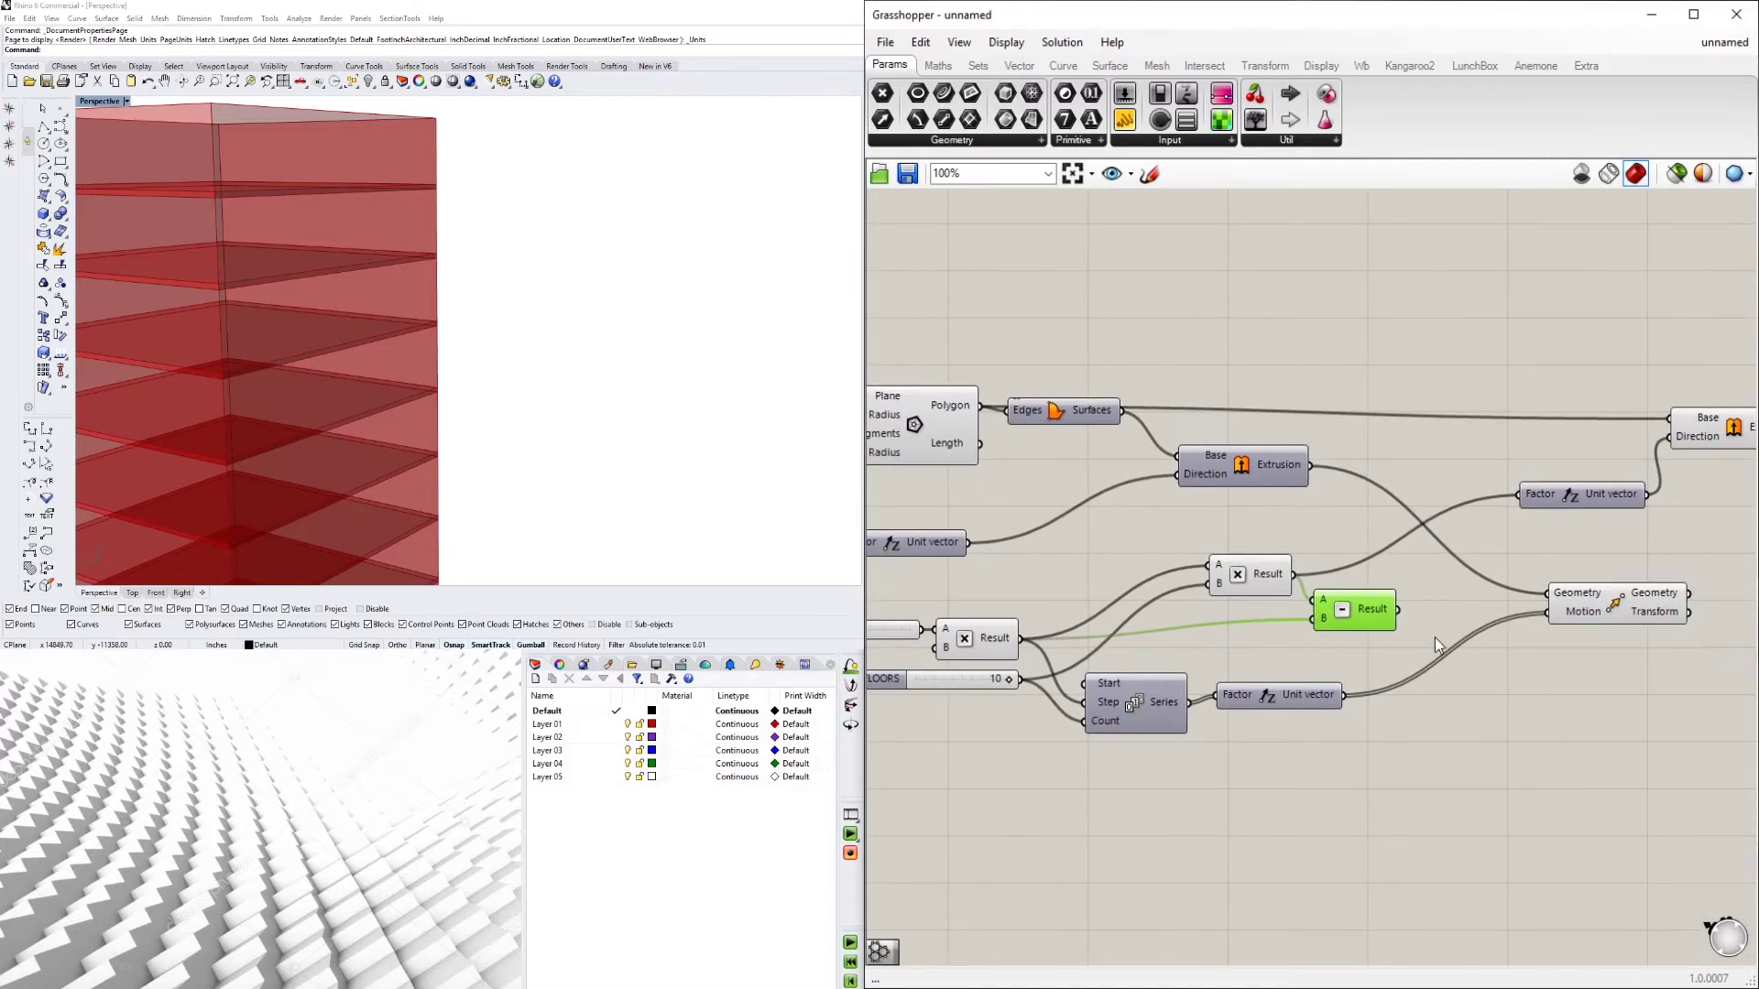
Connect the Subtraction result to the envelope Unit Z's Factor input and check the envelope's upper edge against the top slab
click(1411, 621)
drag(1399, 609, 1519, 495)
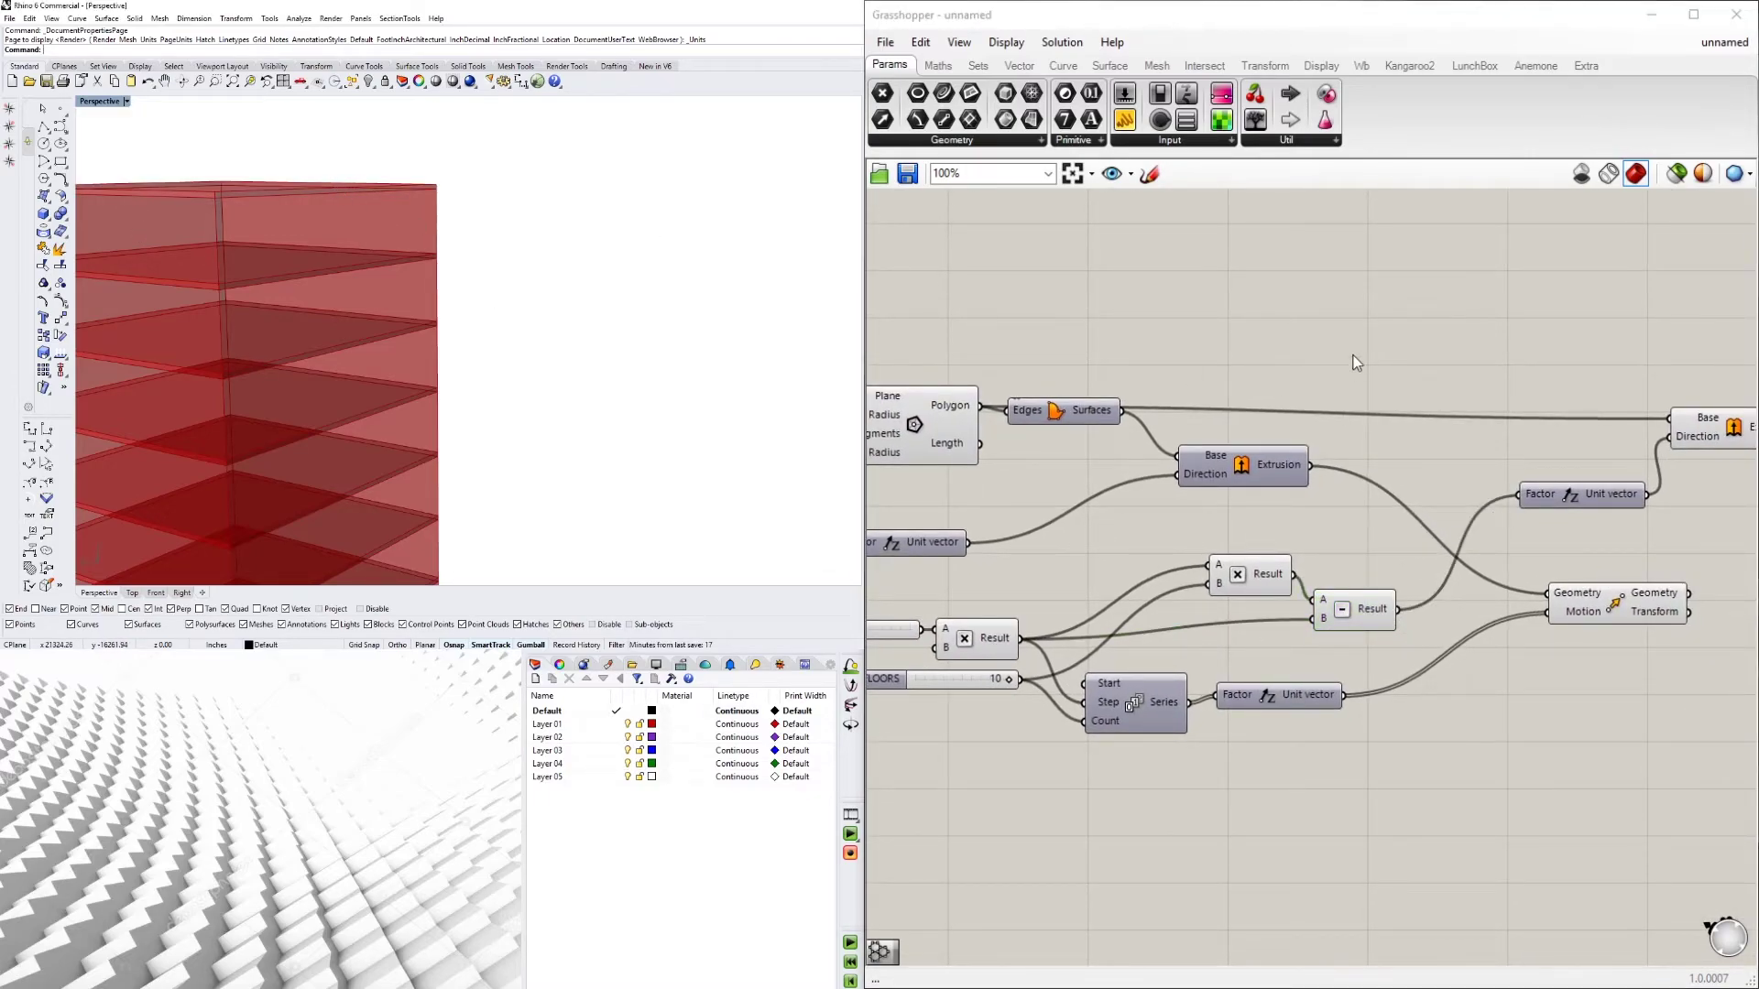
right_drag(1356, 363, 1222, 355)
click(1599, 419)
scroll(427, 191, up, 1)
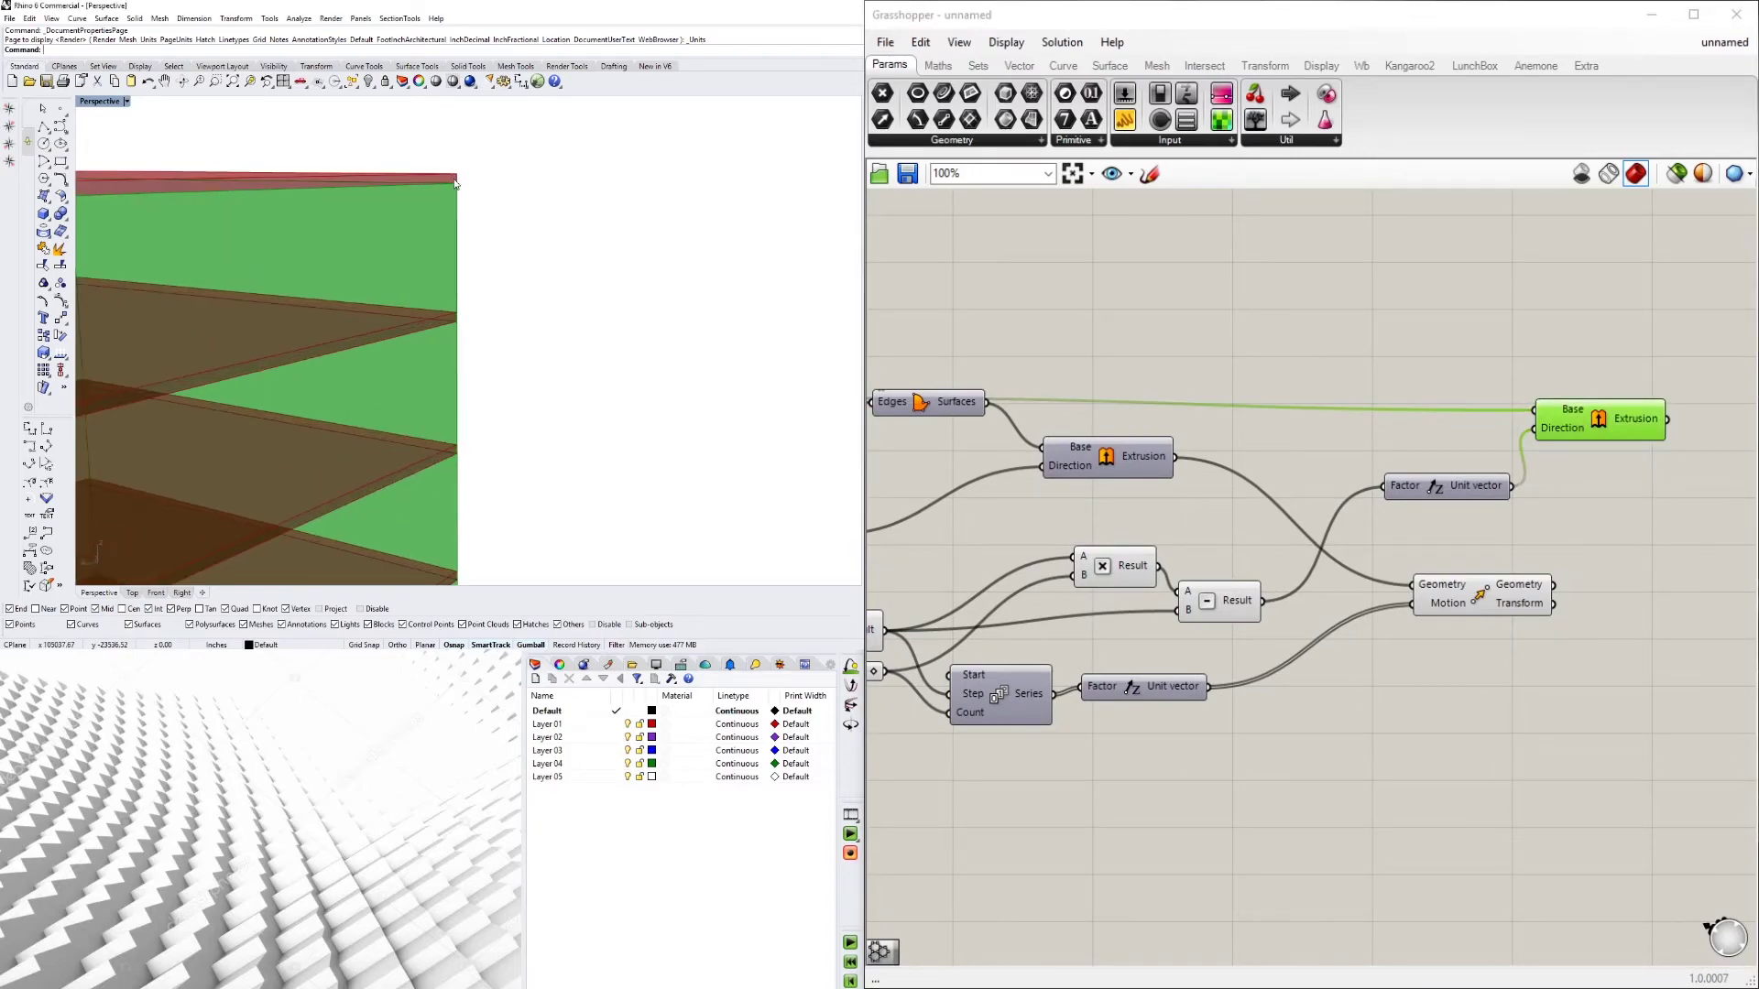
scroll(460, 188, up, 2)
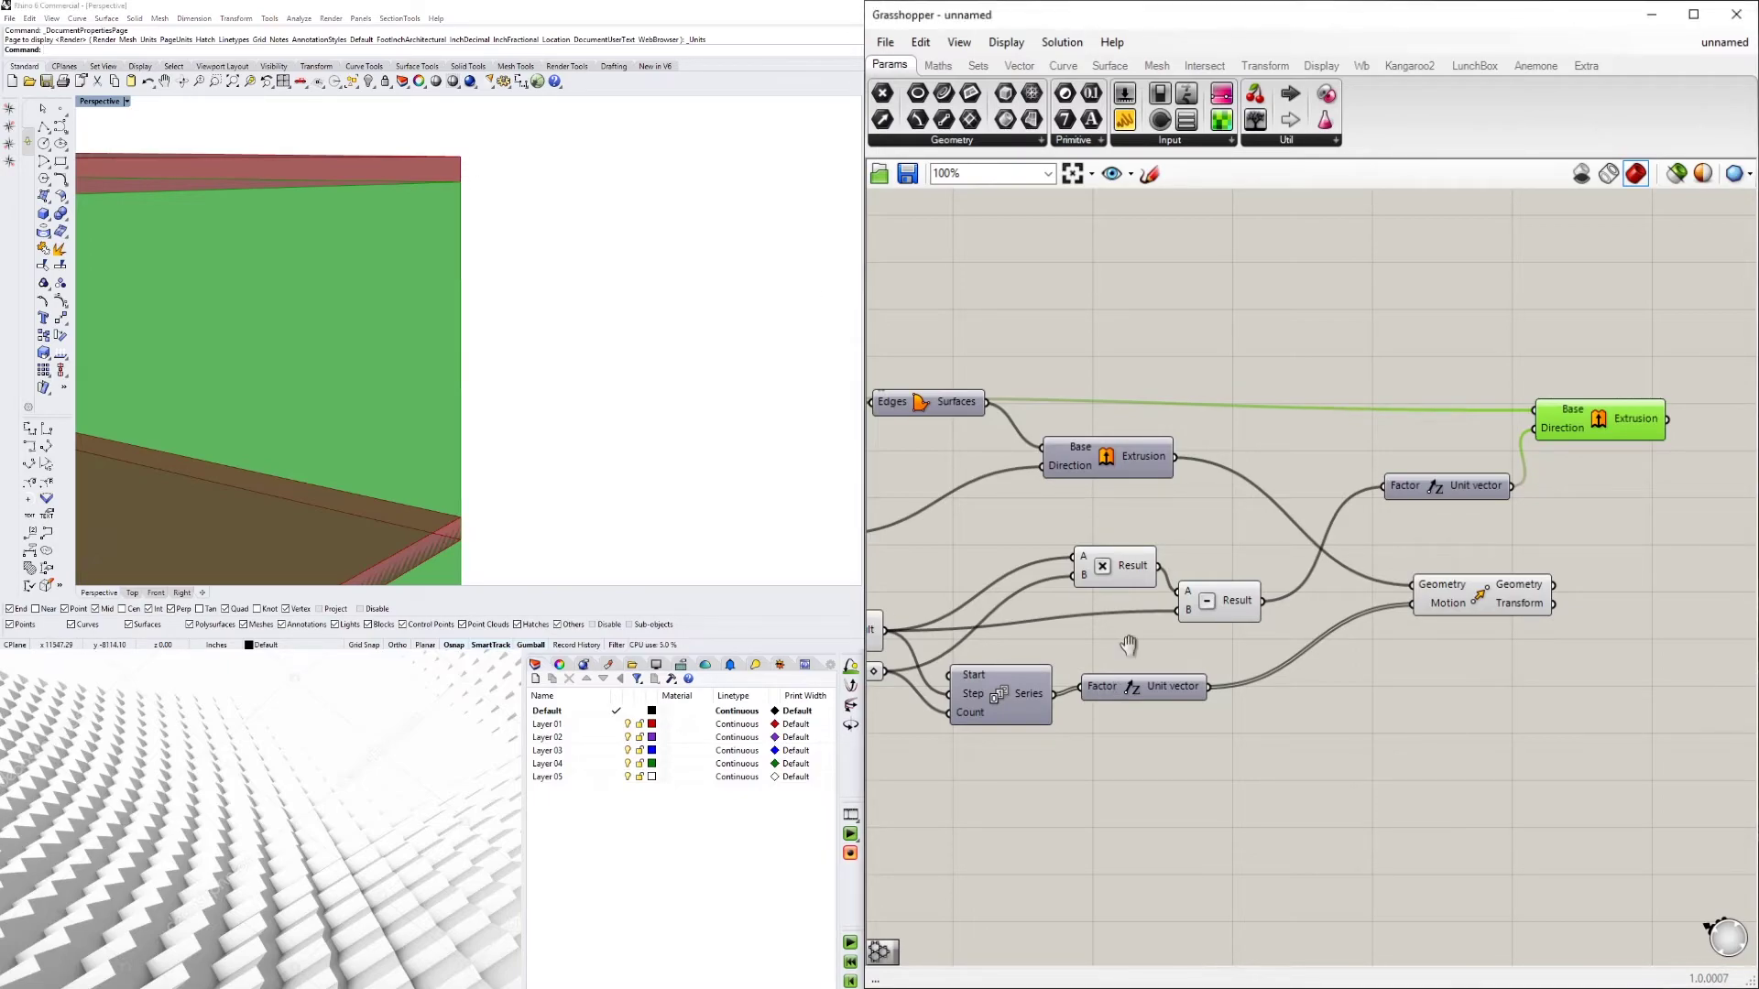
right_drag(1185, 626, 1291, 590)
click(1326, 601)
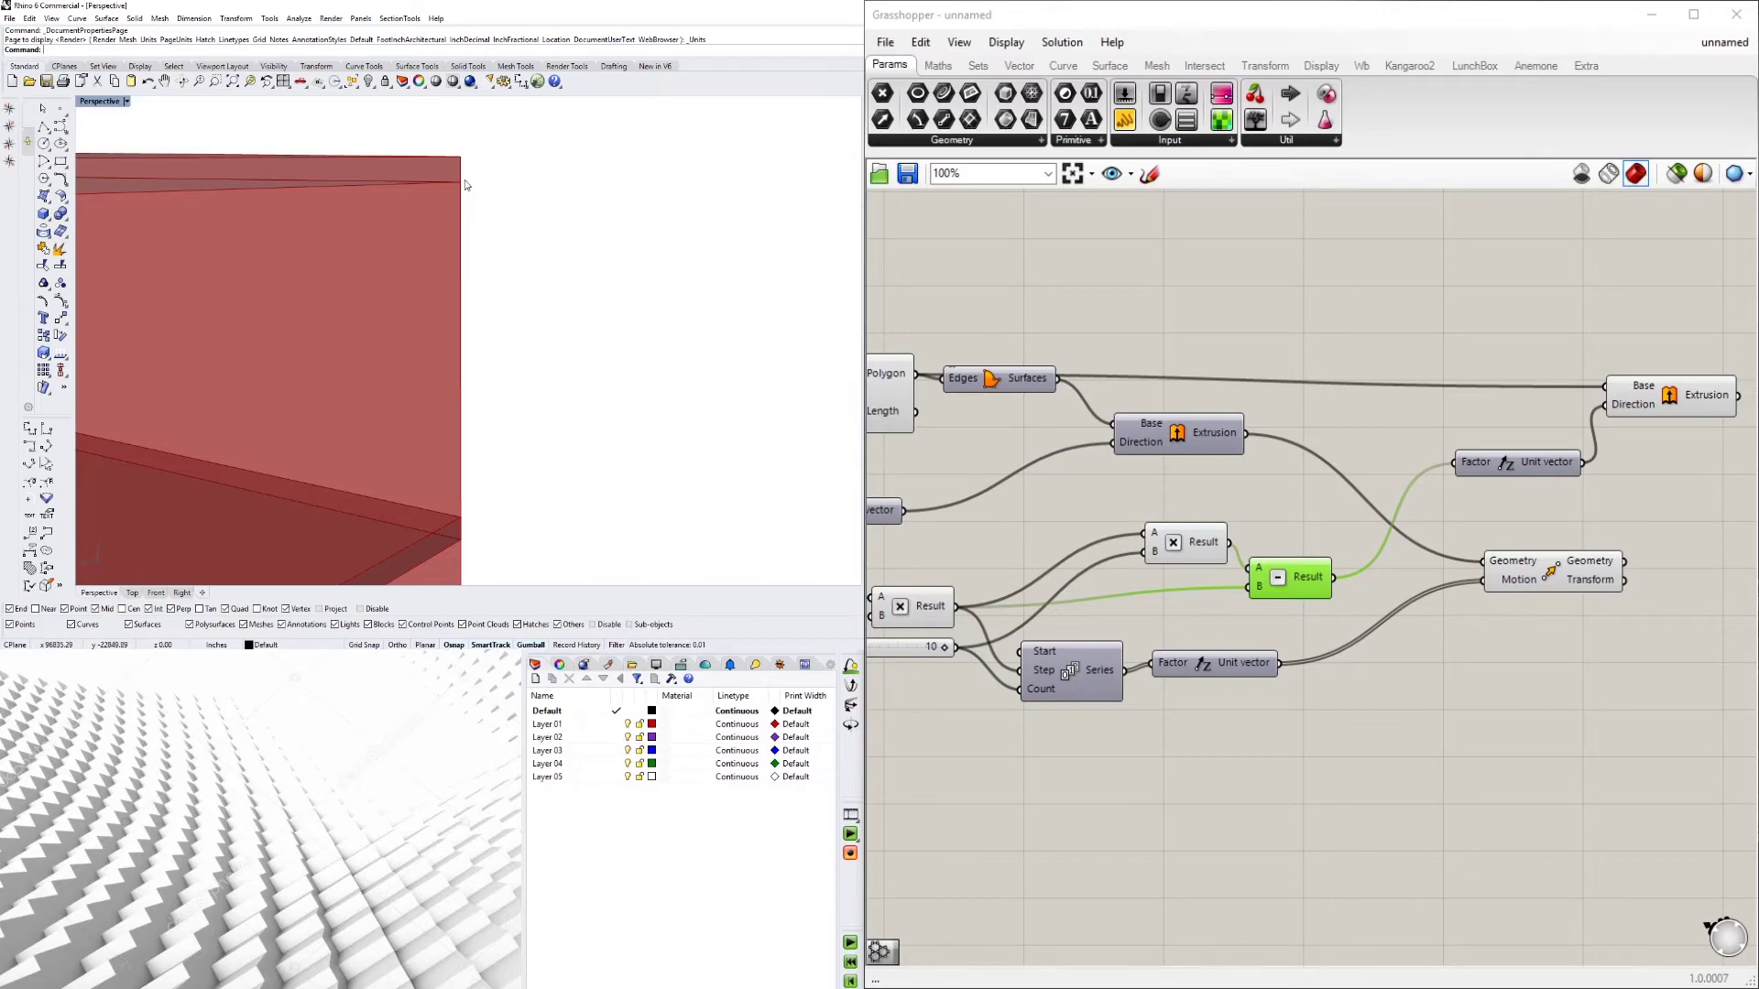
Shift the Move component away and add an Addition component next to the Subtraction component
right_drag(1360, 630, 1256, 586)
scroll(1257, 584, down, 1)
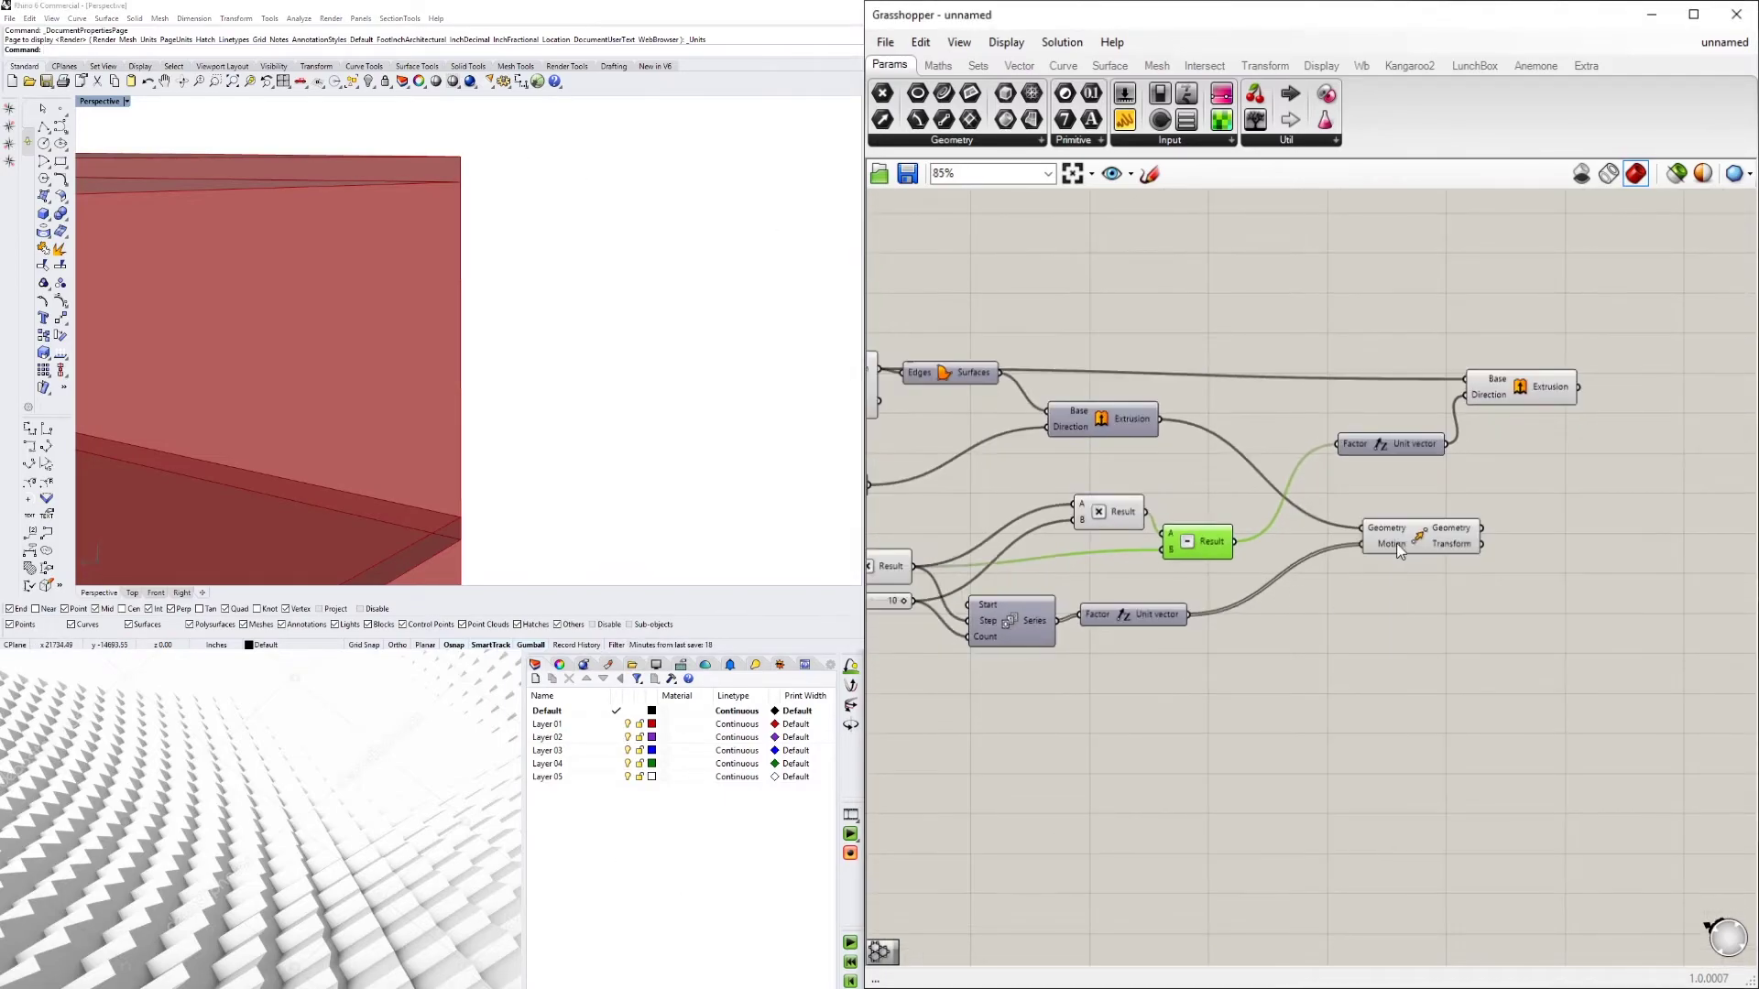
drag(1396, 542, 1484, 590)
click(1286, 570)
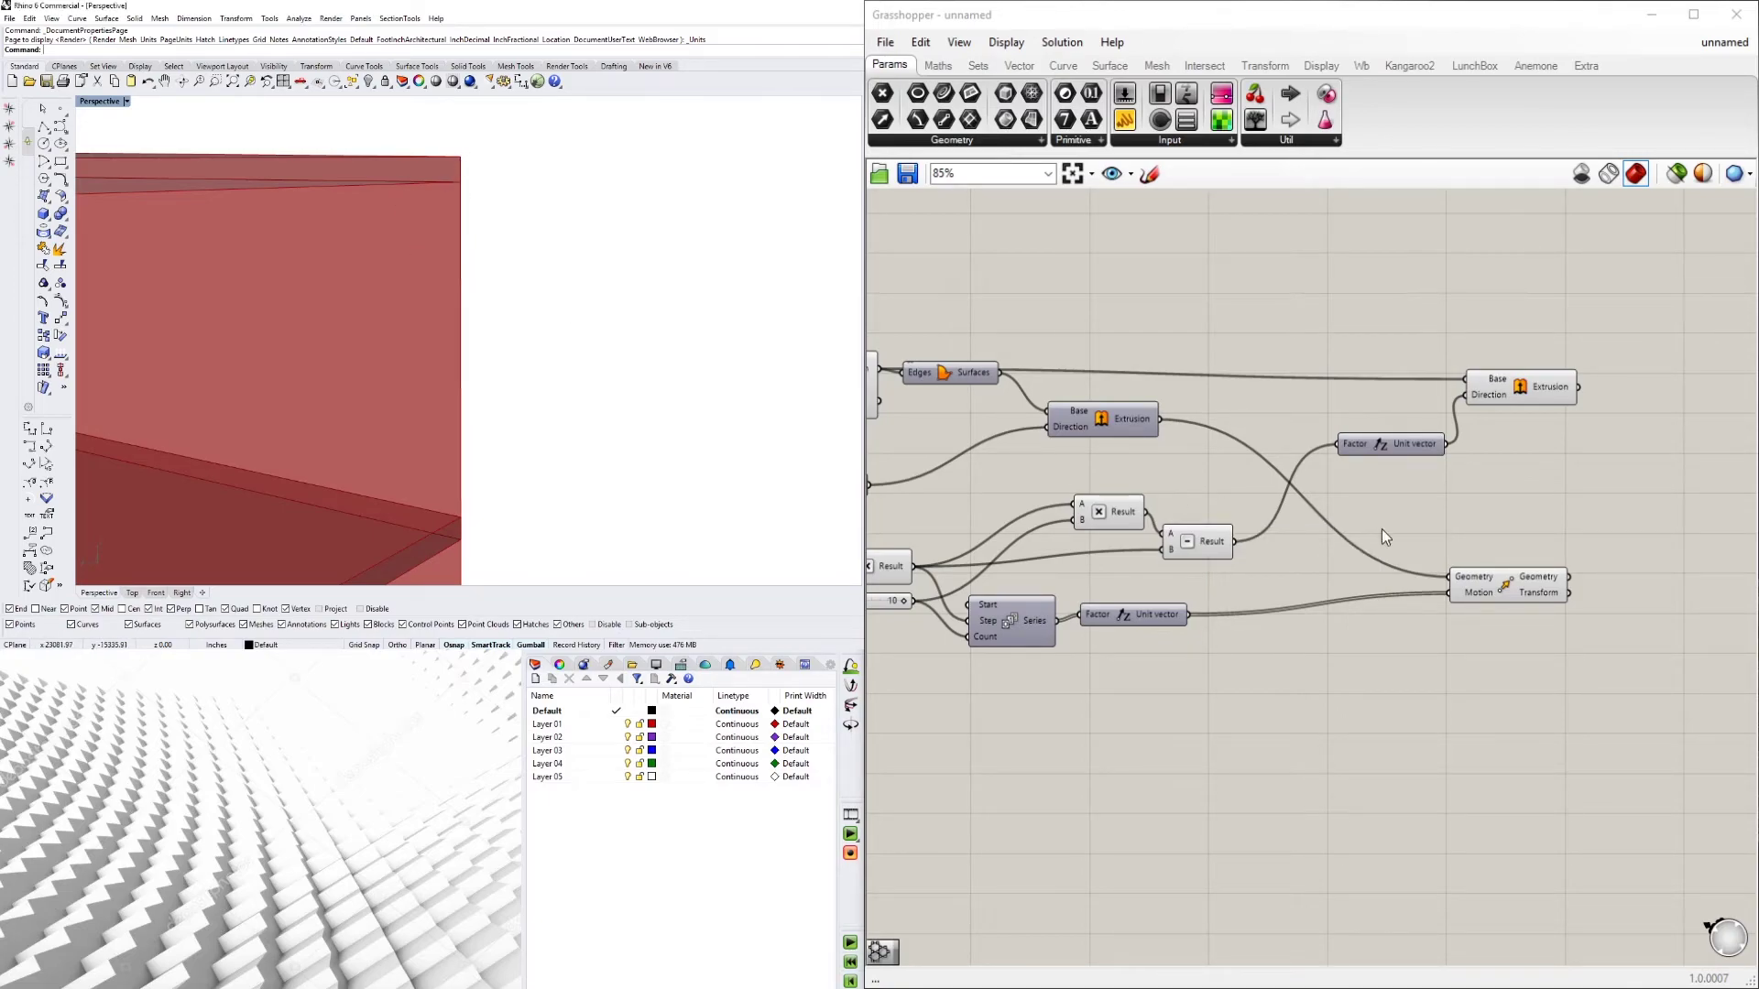
double_click(1296, 569)
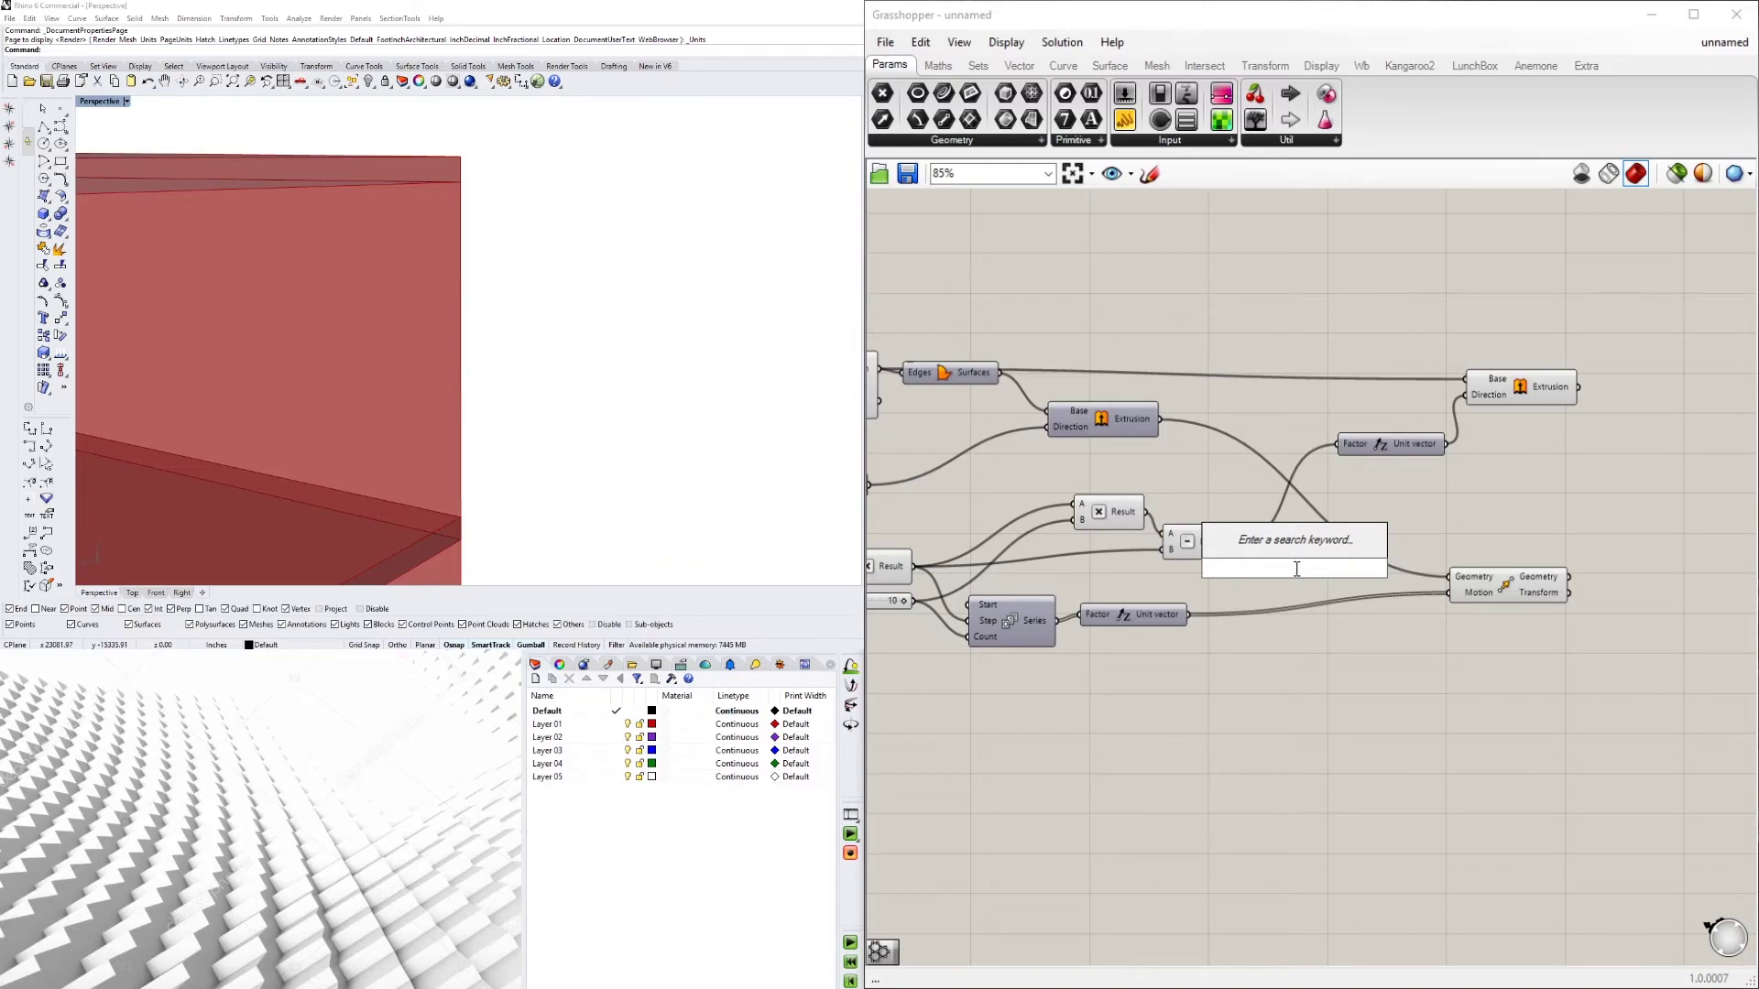
text(+)
key(Return)
scroll(1259, 565, up, 2)
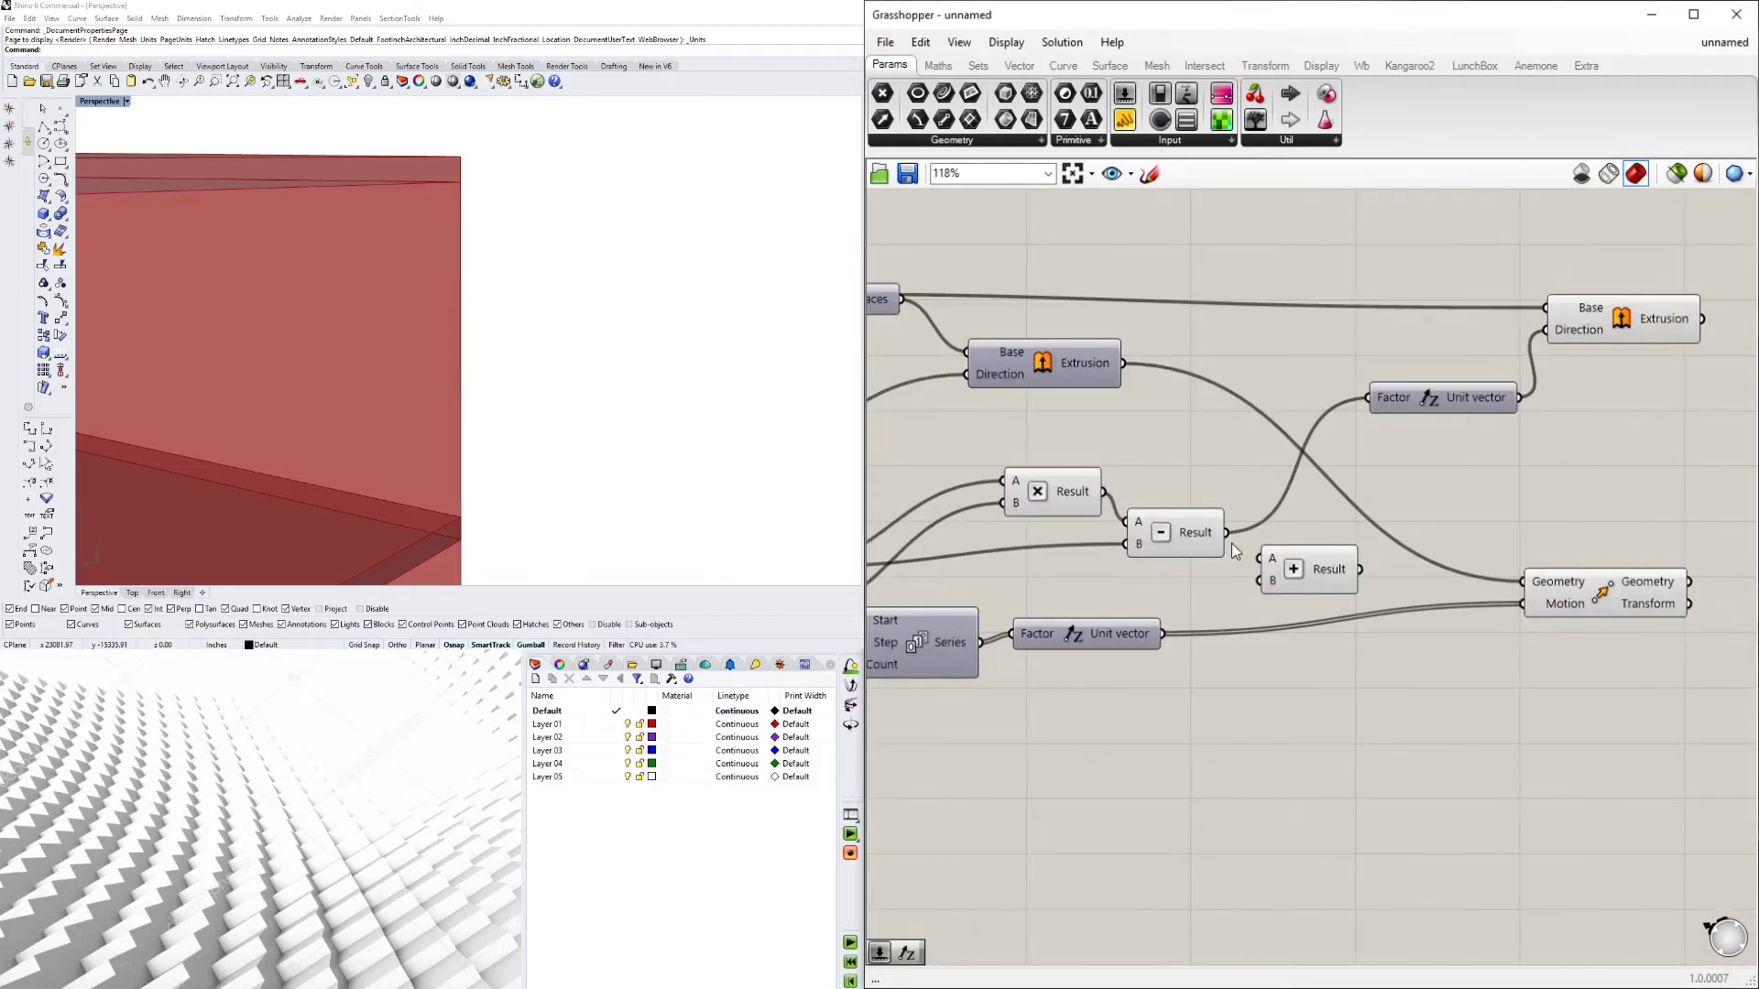
Connect the Subtraction result to Addition's A input and the FLOOR SLAB THICKNESS slider to its B input
drag(1228, 532, 1264, 559)
right_drag(1036, 624, 1455, 587)
scroll(1453, 588, down, 2)
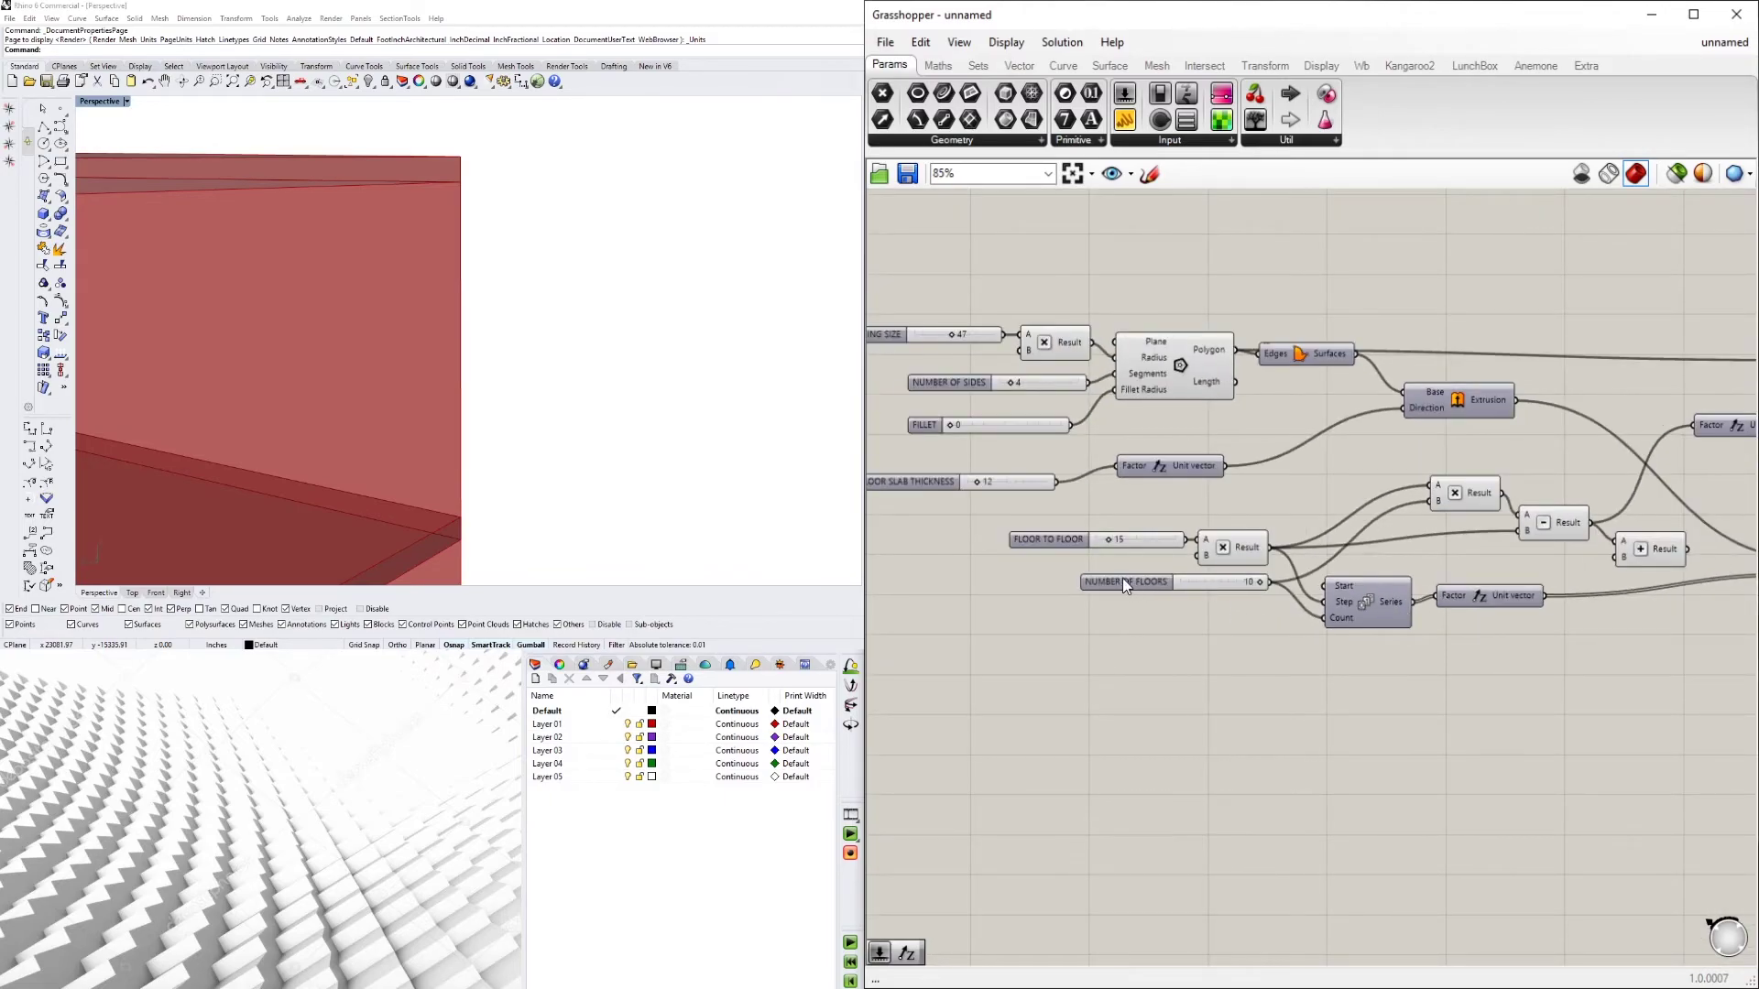
click(1119, 582)
right_drag(960, 493, 998, 494)
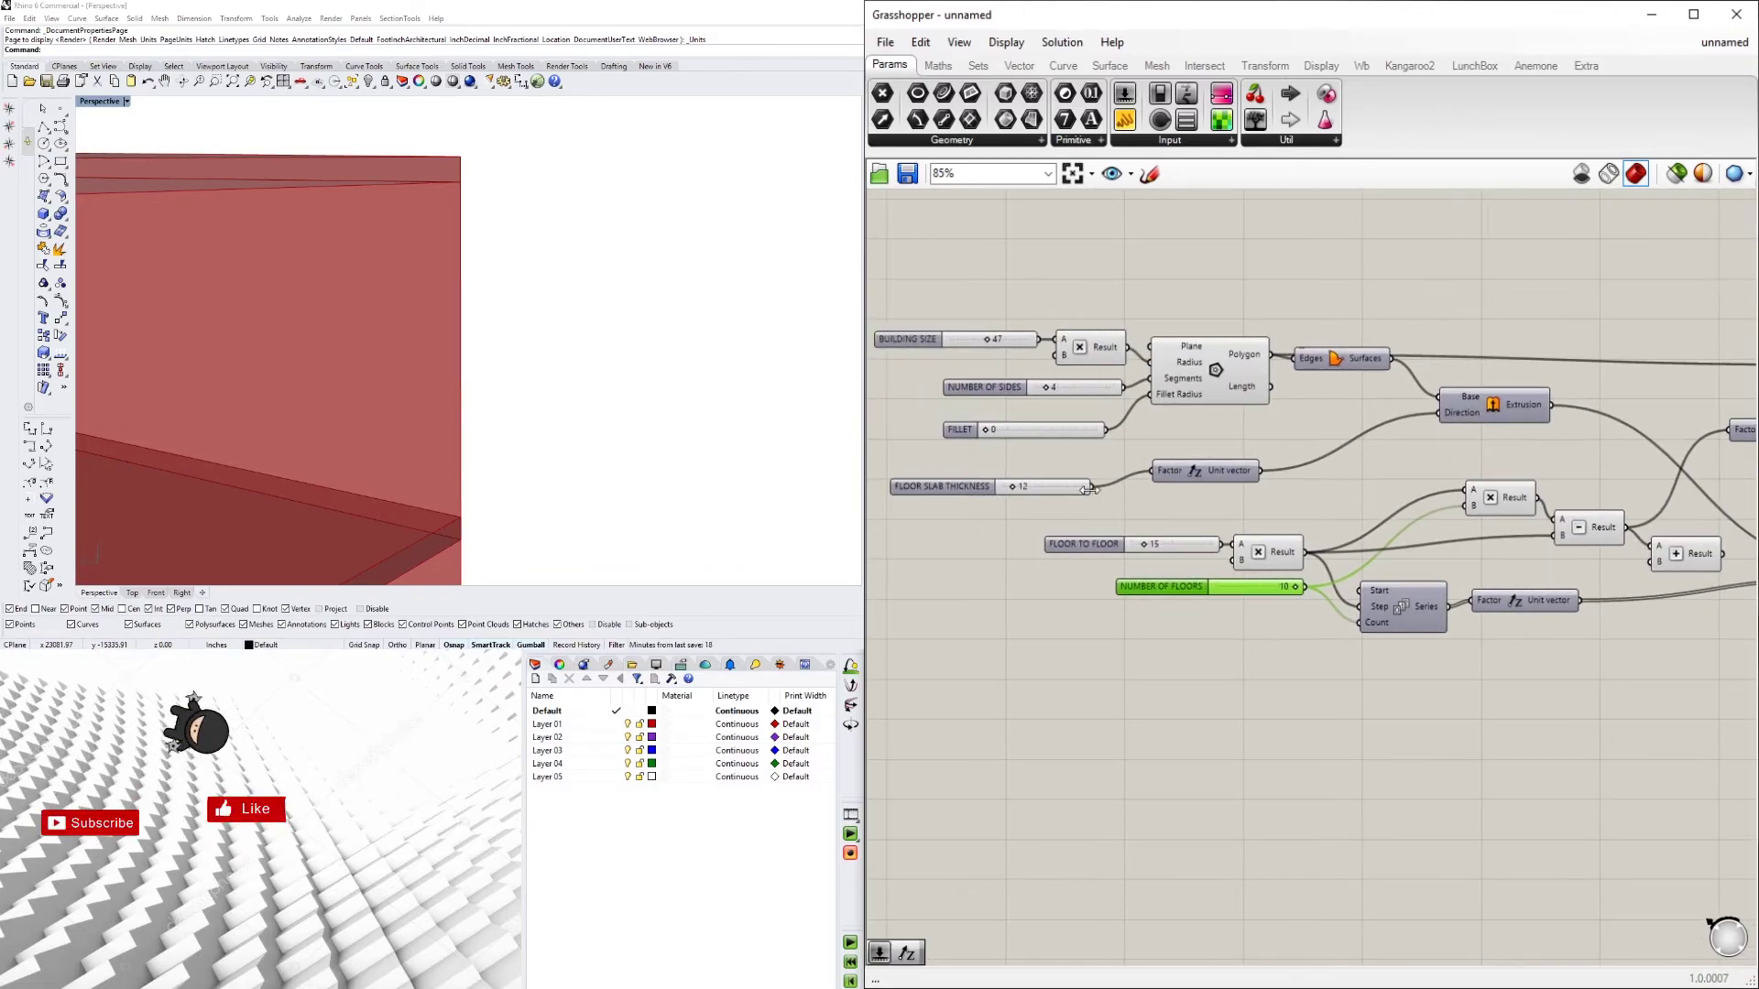
drag(1090, 488, 1499, 551)
right_drag(1569, 550, 1266, 605)
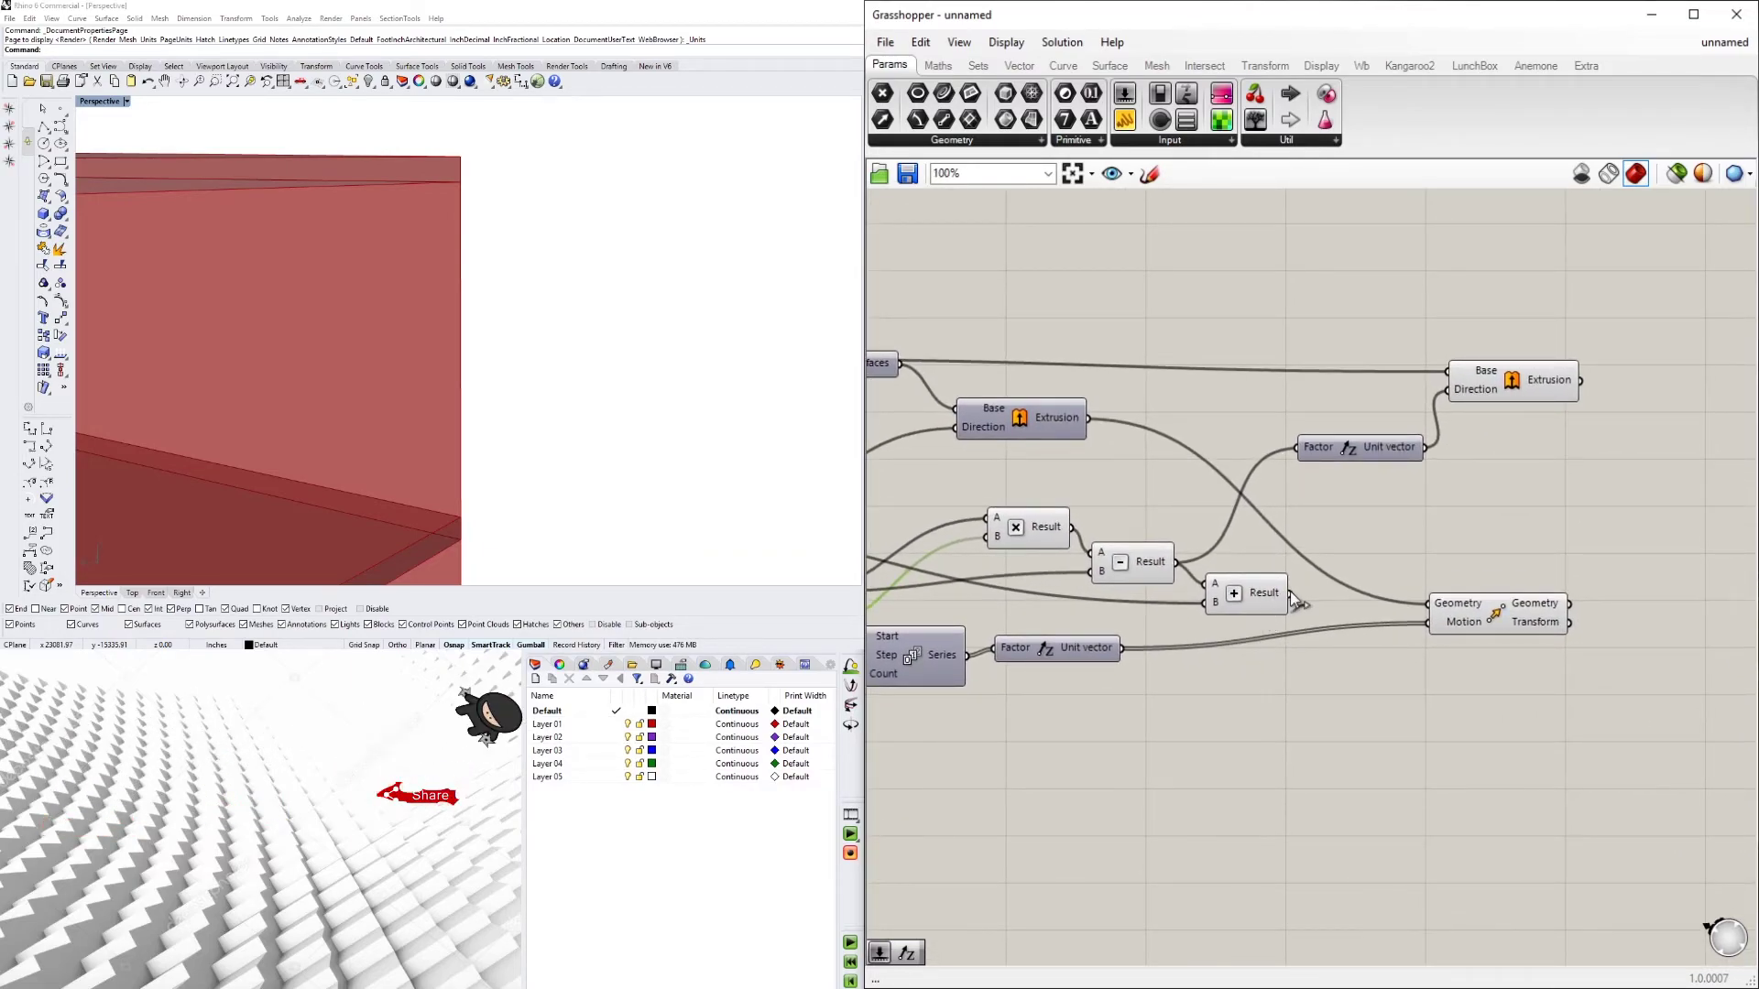
Connect the Addition result to the envelope Unit Z's Factor input and check the envelope's upper edge against the top slab
drag(1291, 594, 1296, 460)
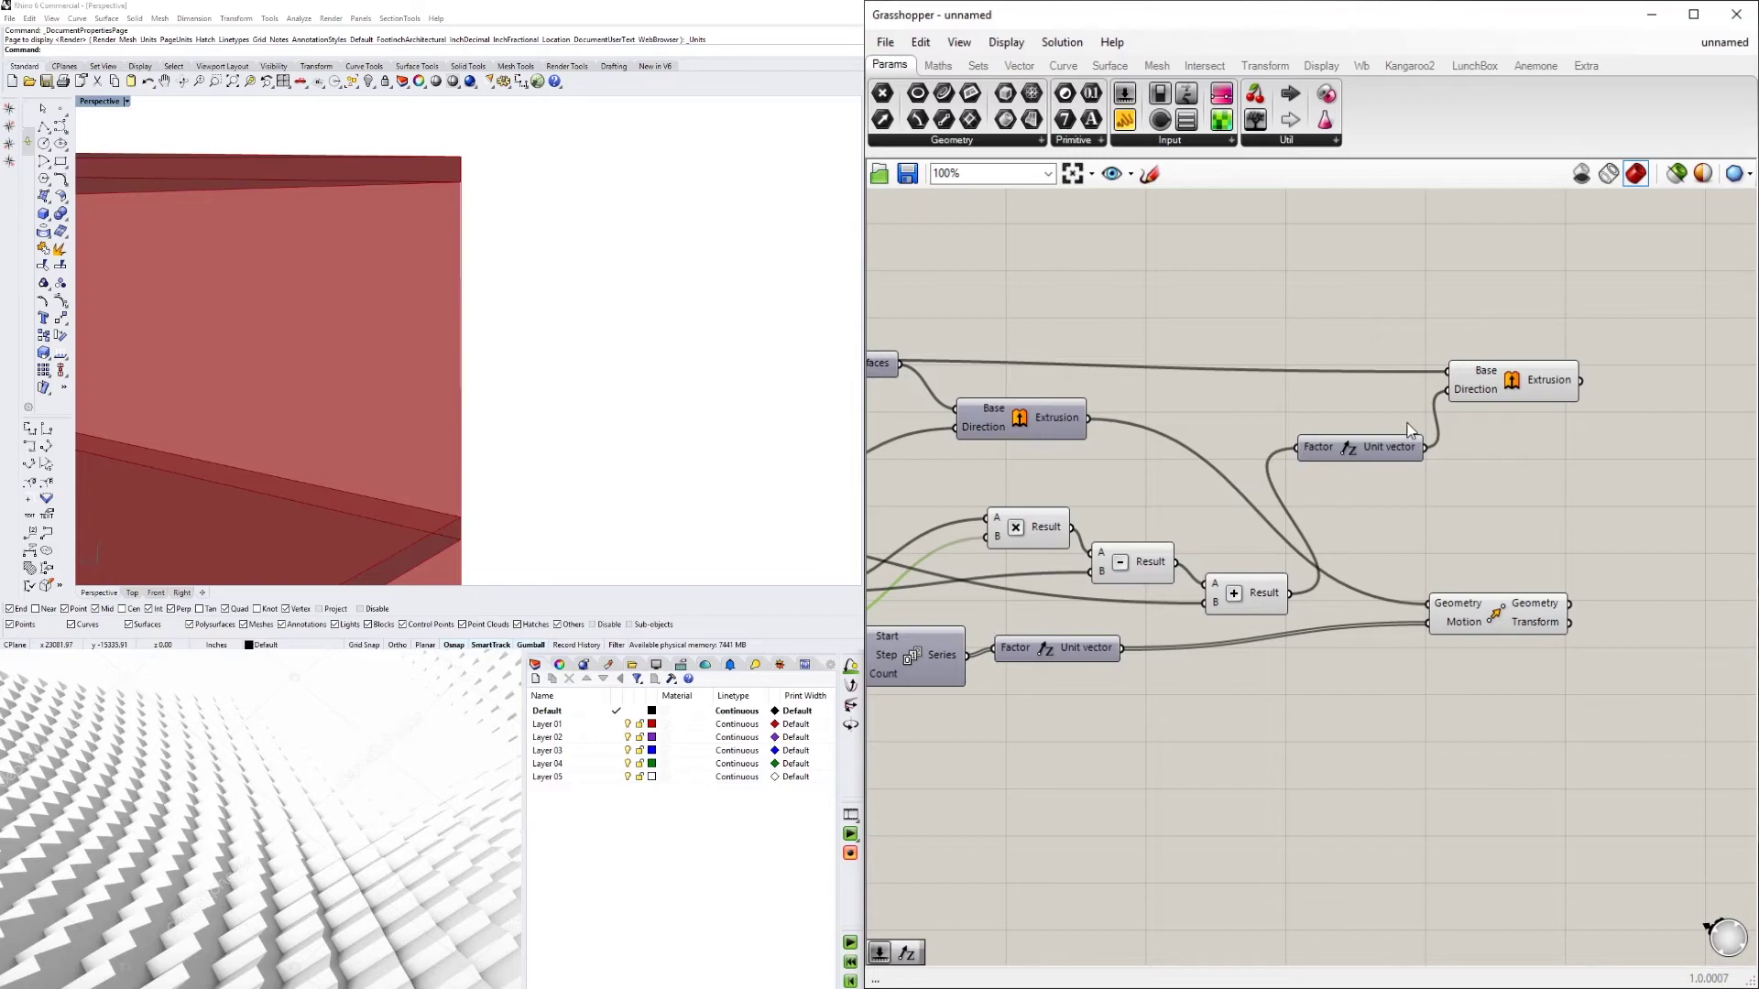
click(1503, 380)
scroll(455, 397, down, 5)
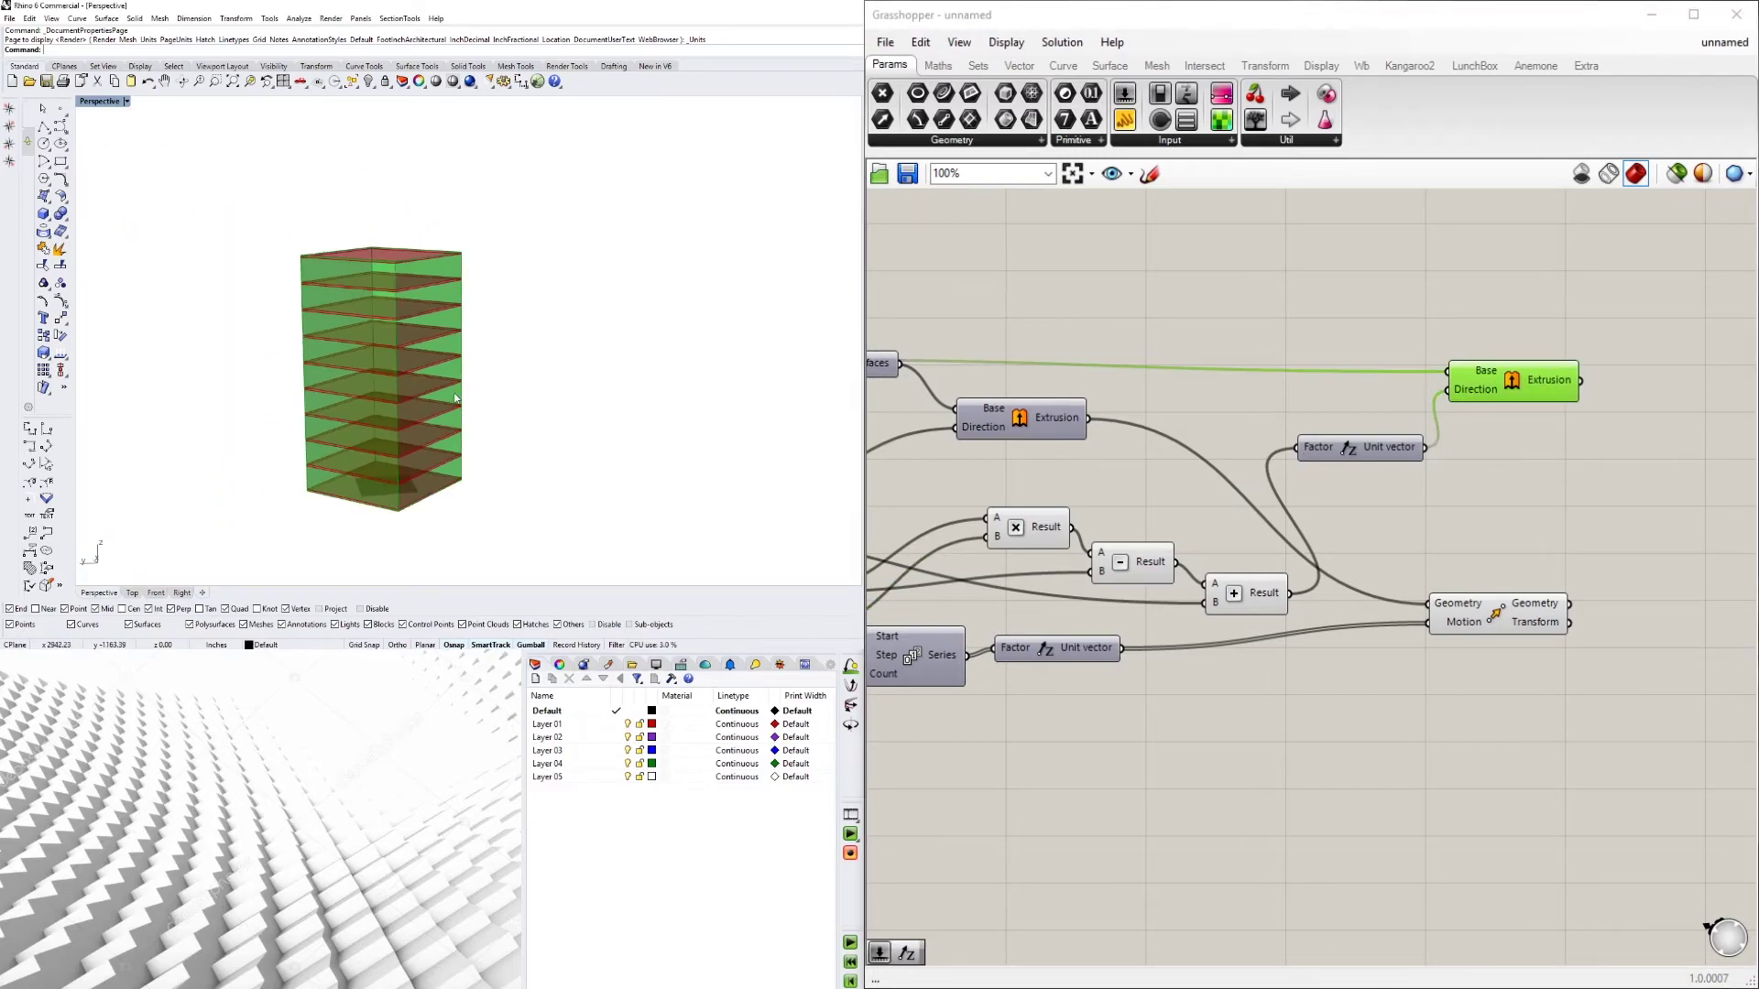
scroll(455, 398, up, 8)
scroll(465, 508, down, 5)
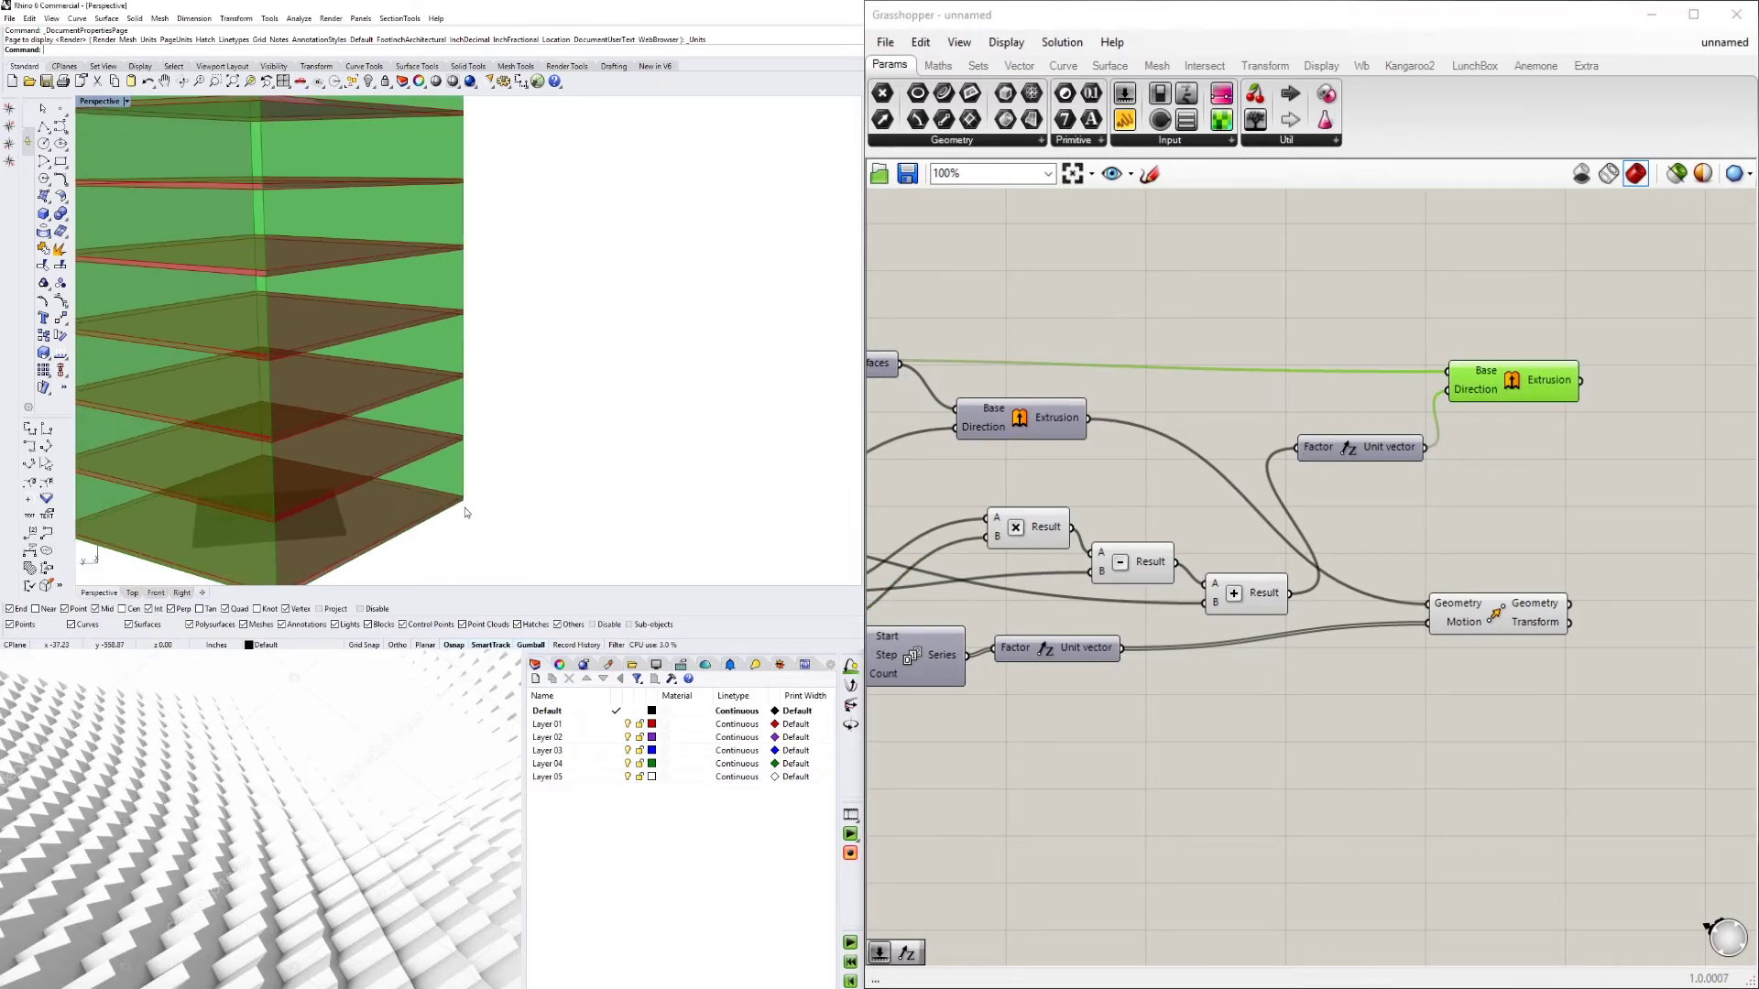
scroll(490, 183, down, 1)
scroll(486, 174, up, 7)
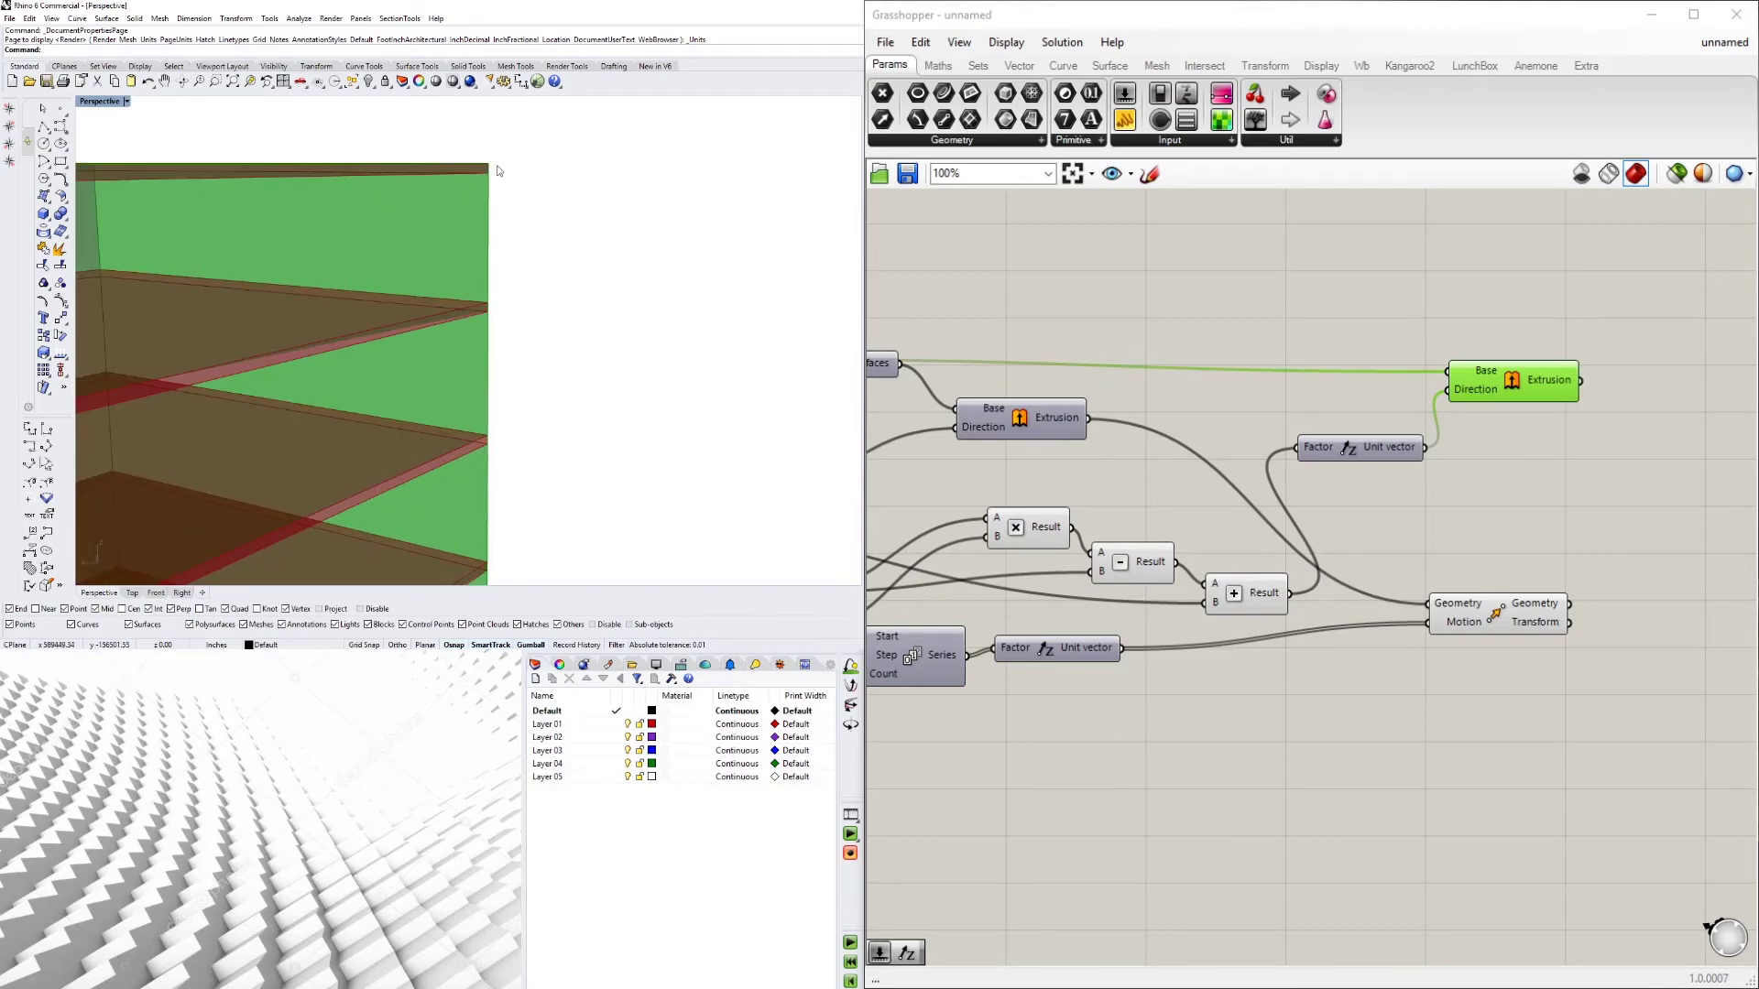
scroll(1103, 522, down, 3)
scroll(1287, 570, up, 7)
Lower the NUMBER OF FLOORS slider to 7 and finally 6, checking how the envelope's height follows the top slab
right_drag(888, 621, 1315, 621)
drag(1396, 591, 1334, 588)
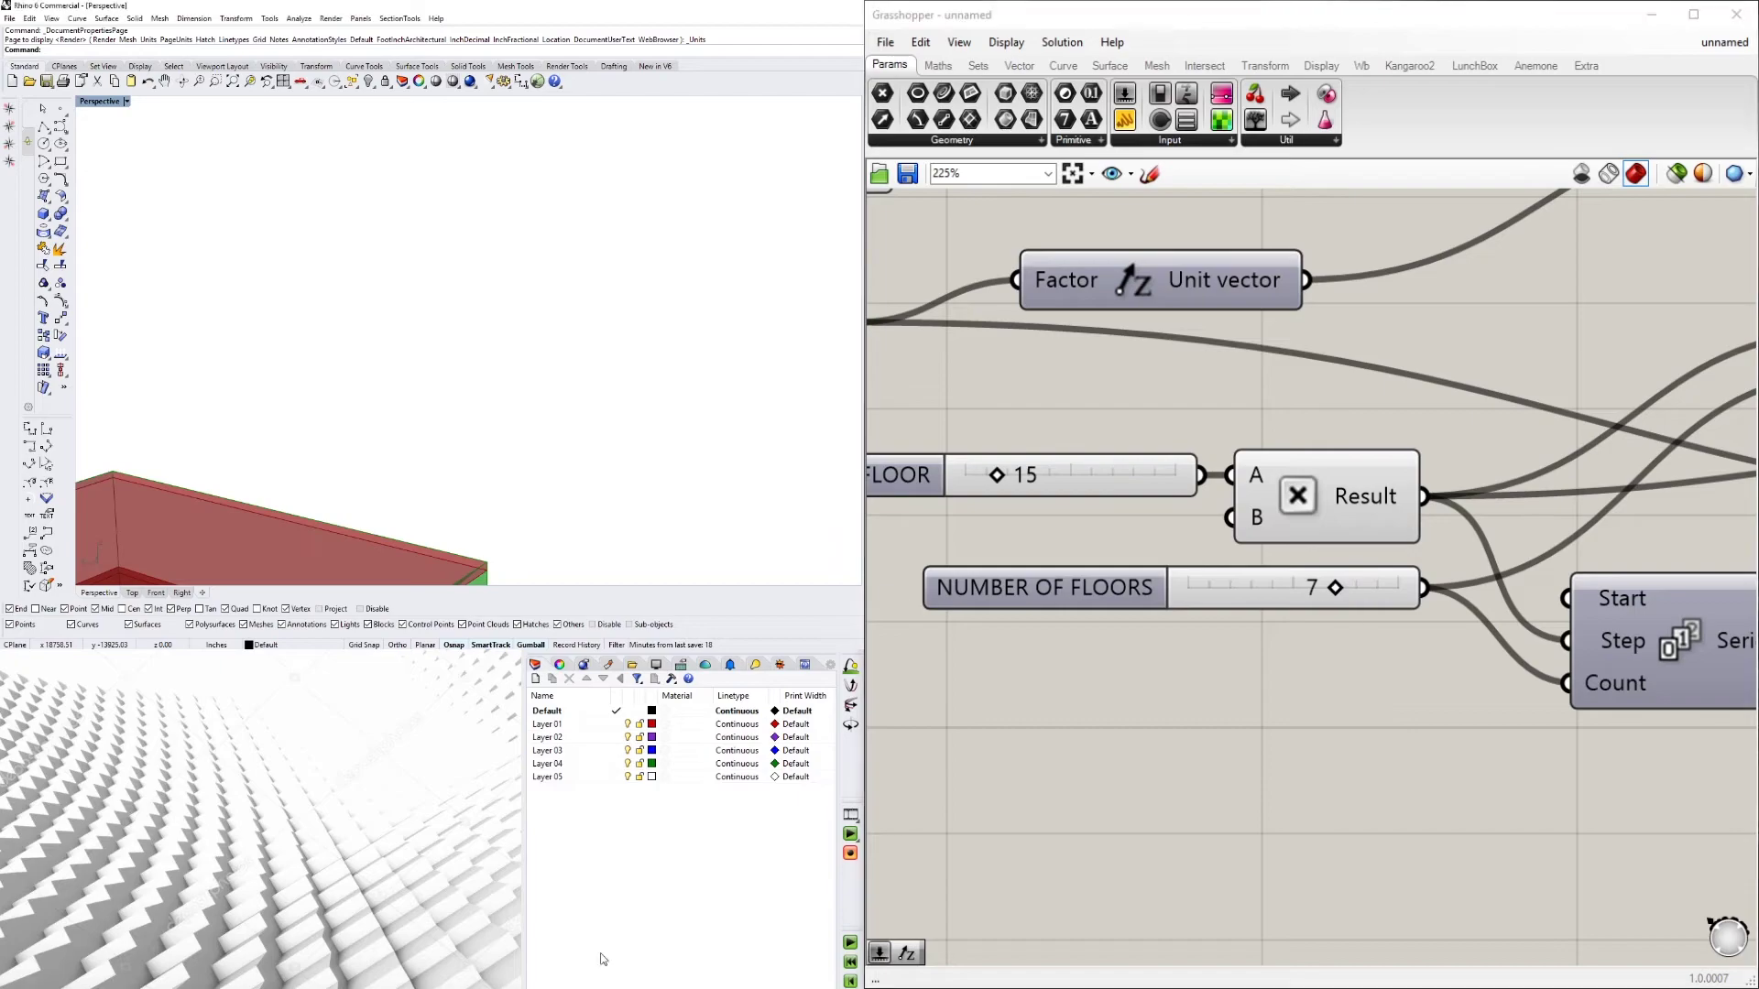
scroll(732, 361, down, 3)
scroll(732, 361, down, 3)
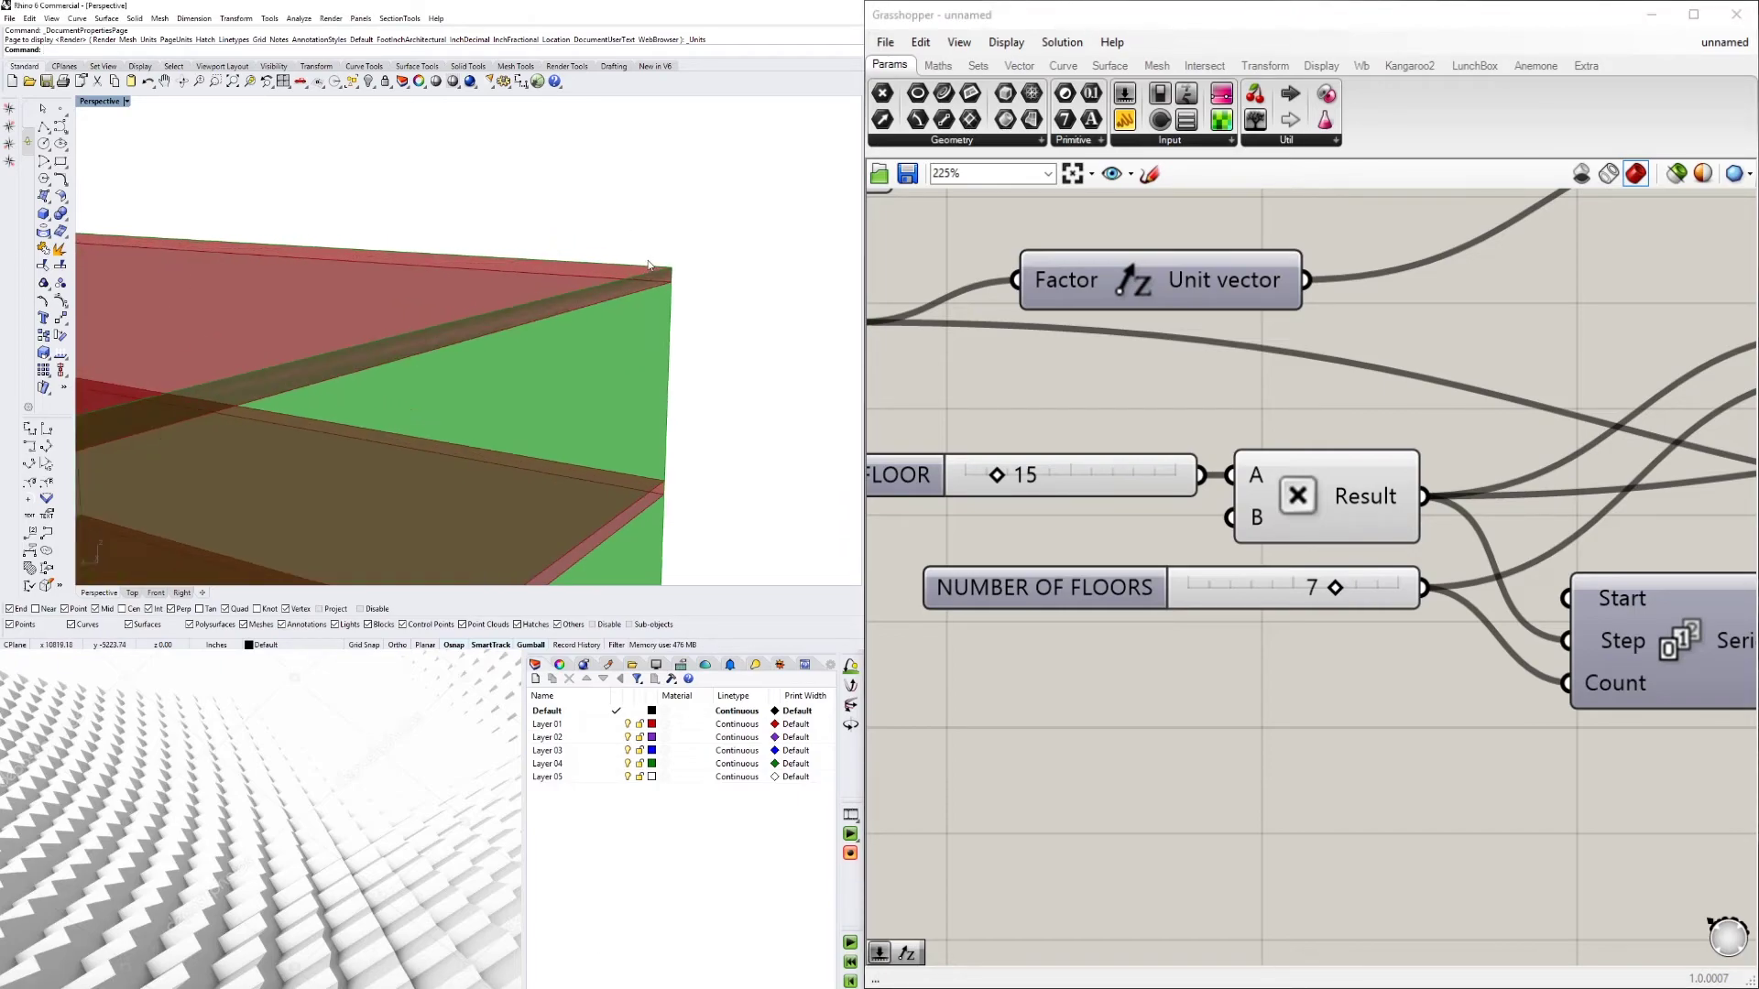
click(1332, 586)
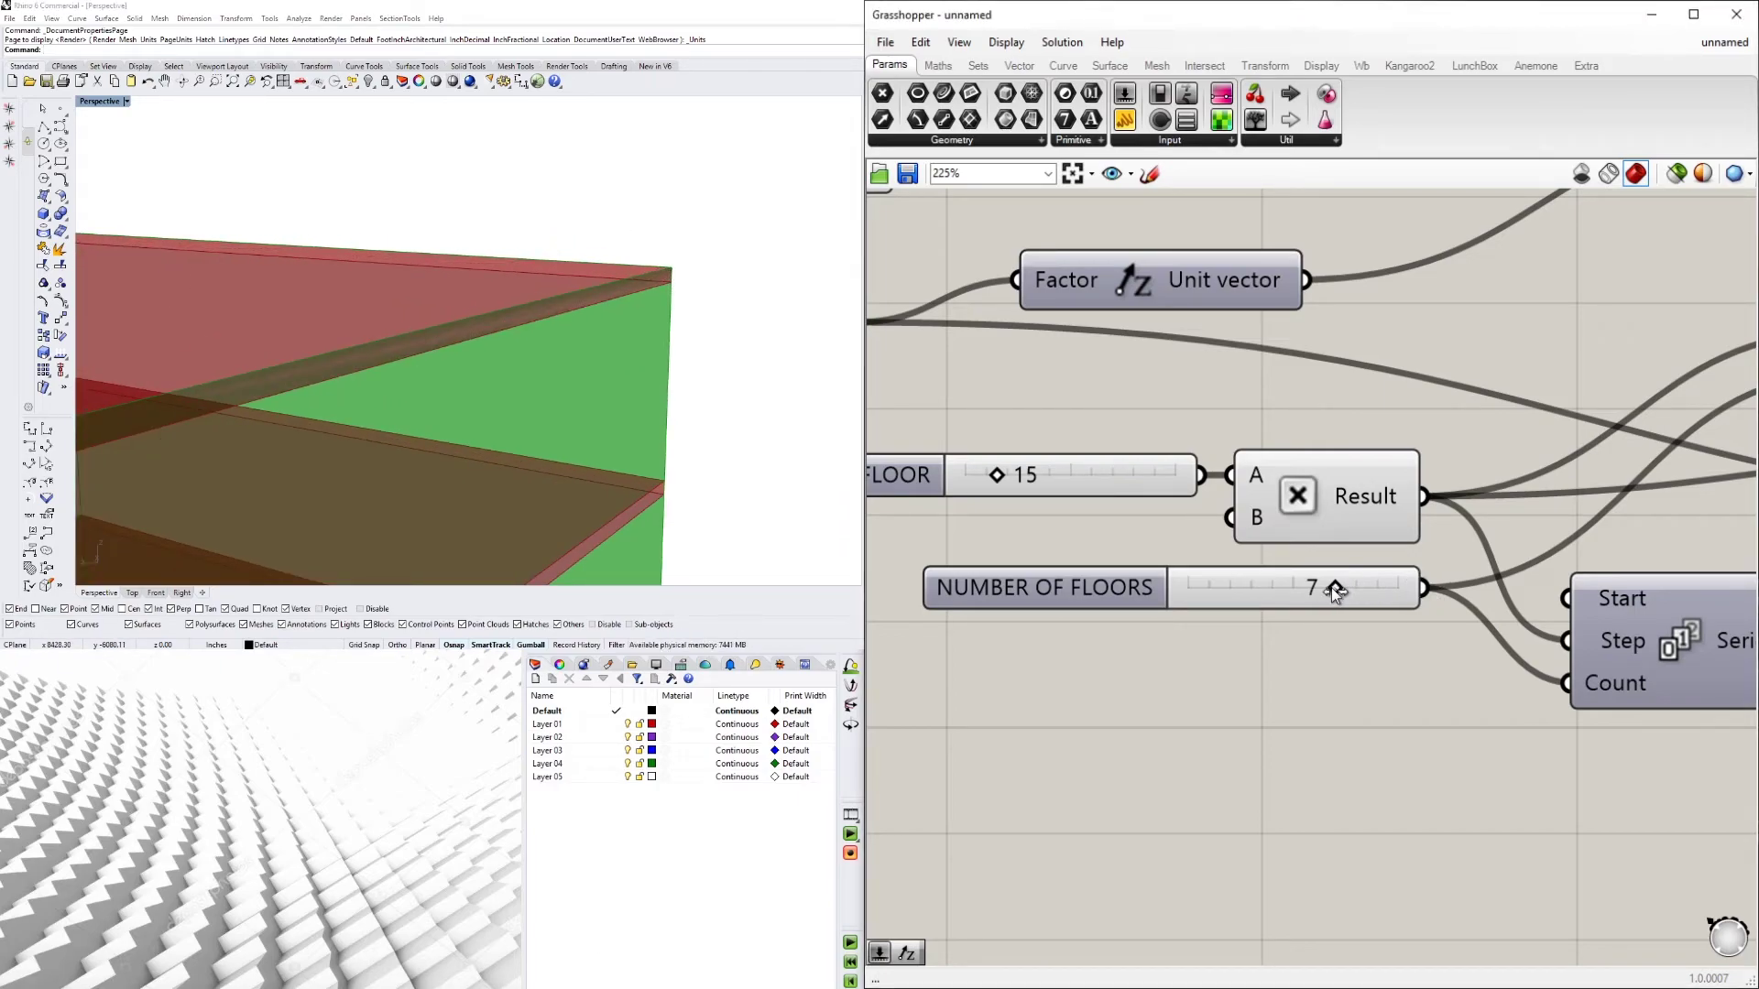
drag(1336, 589, 1316, 589)
scroll(617, 412, down, 5)
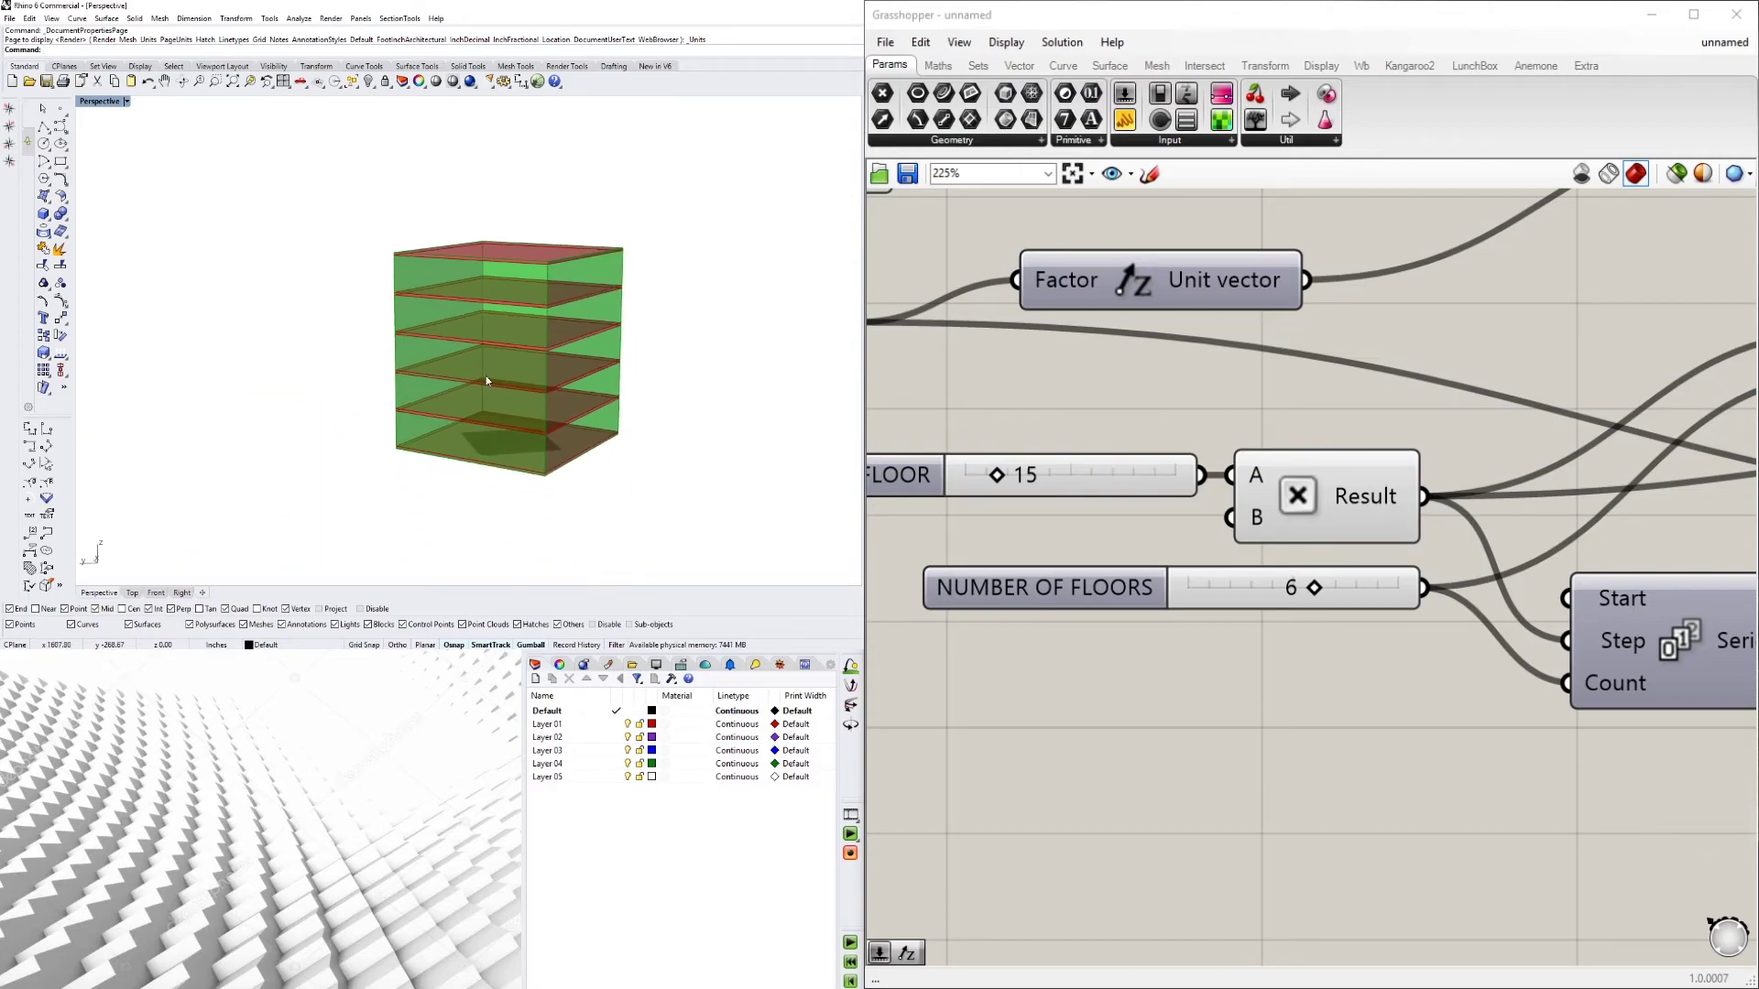
scroll(485, 380, up, 3)
Set the NUMBER OF SIDES slider to 6 to make the building footprint hexagonal
scroll(1401, 501, down, 4)
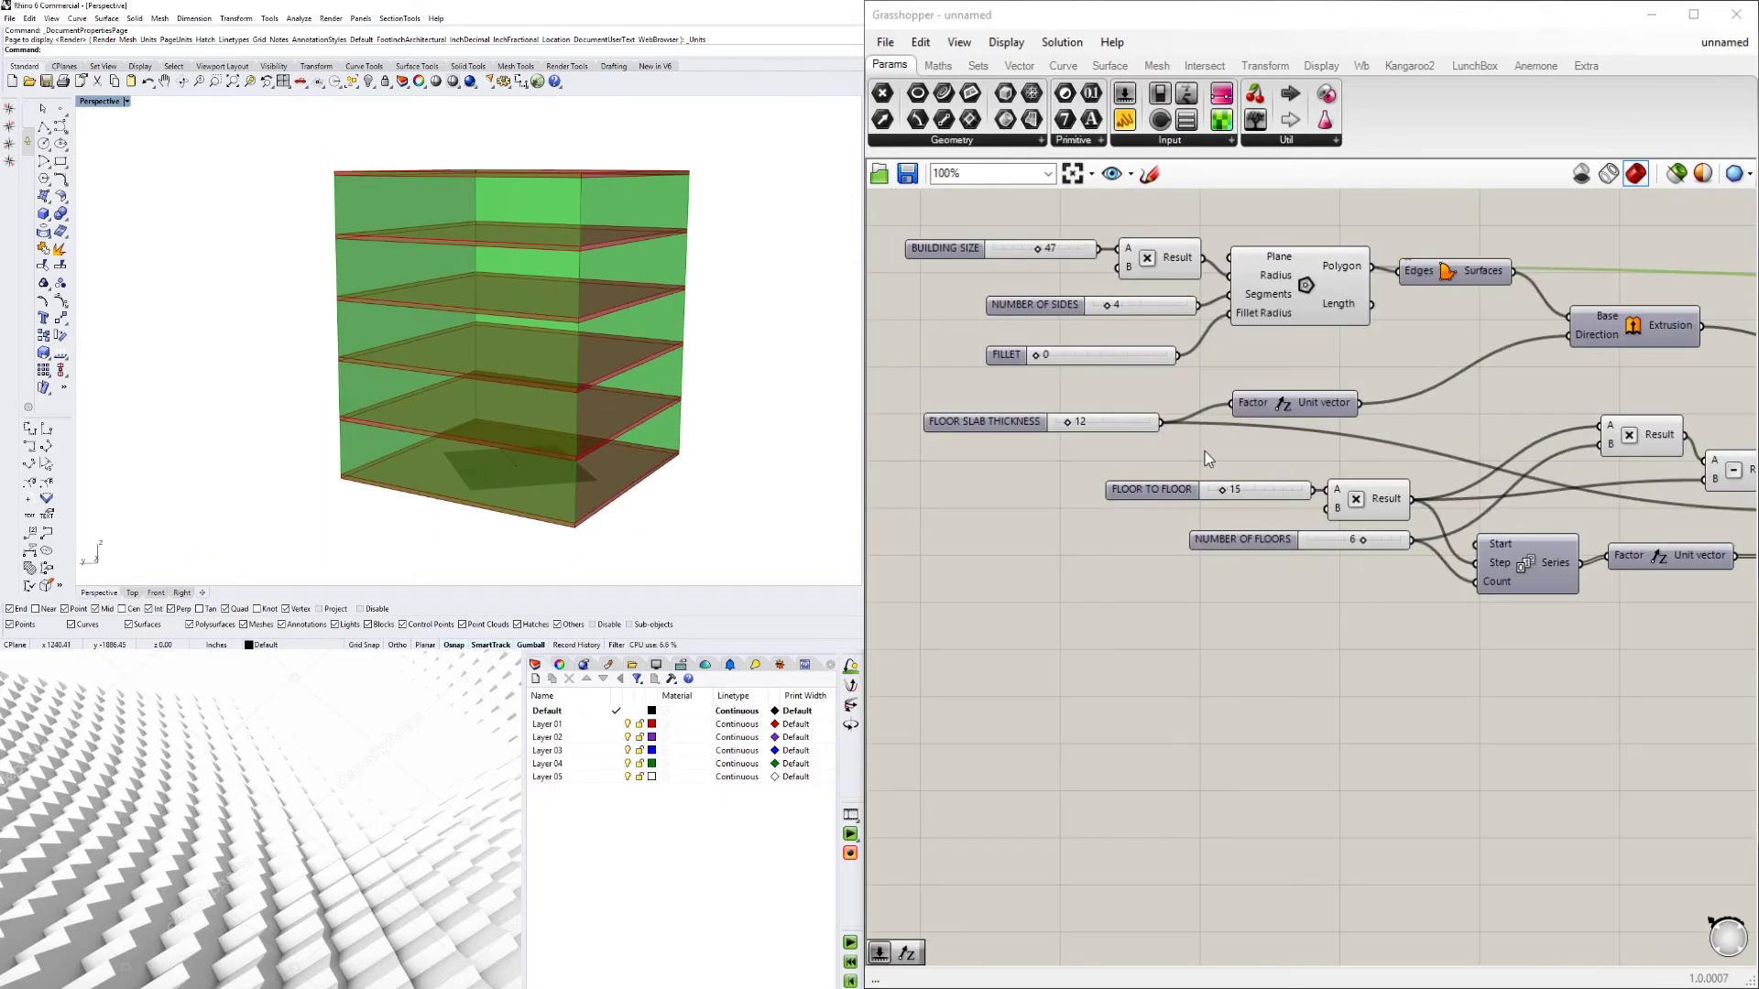
scroll(1118, 481, up, 4)
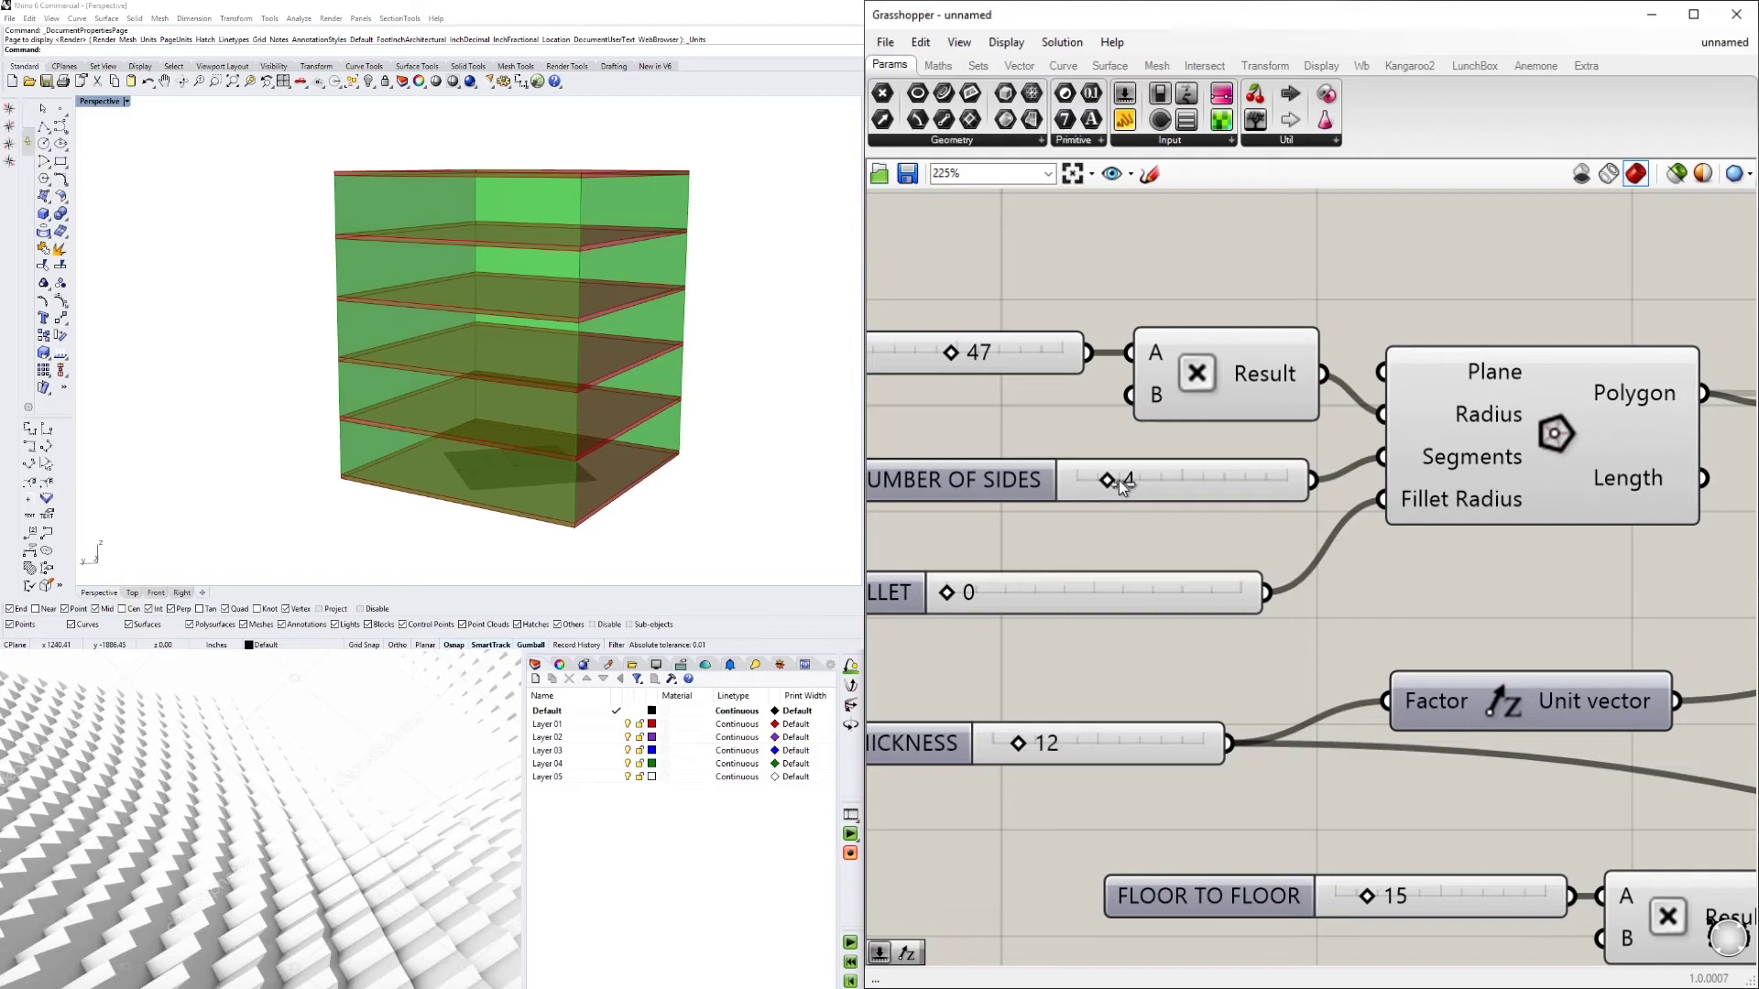
drag(1119, 480, 1177, 481)
Set the FILLET slider to 100 and inspect the rounded corners of the building
scroll(1176, 481, down, 3)
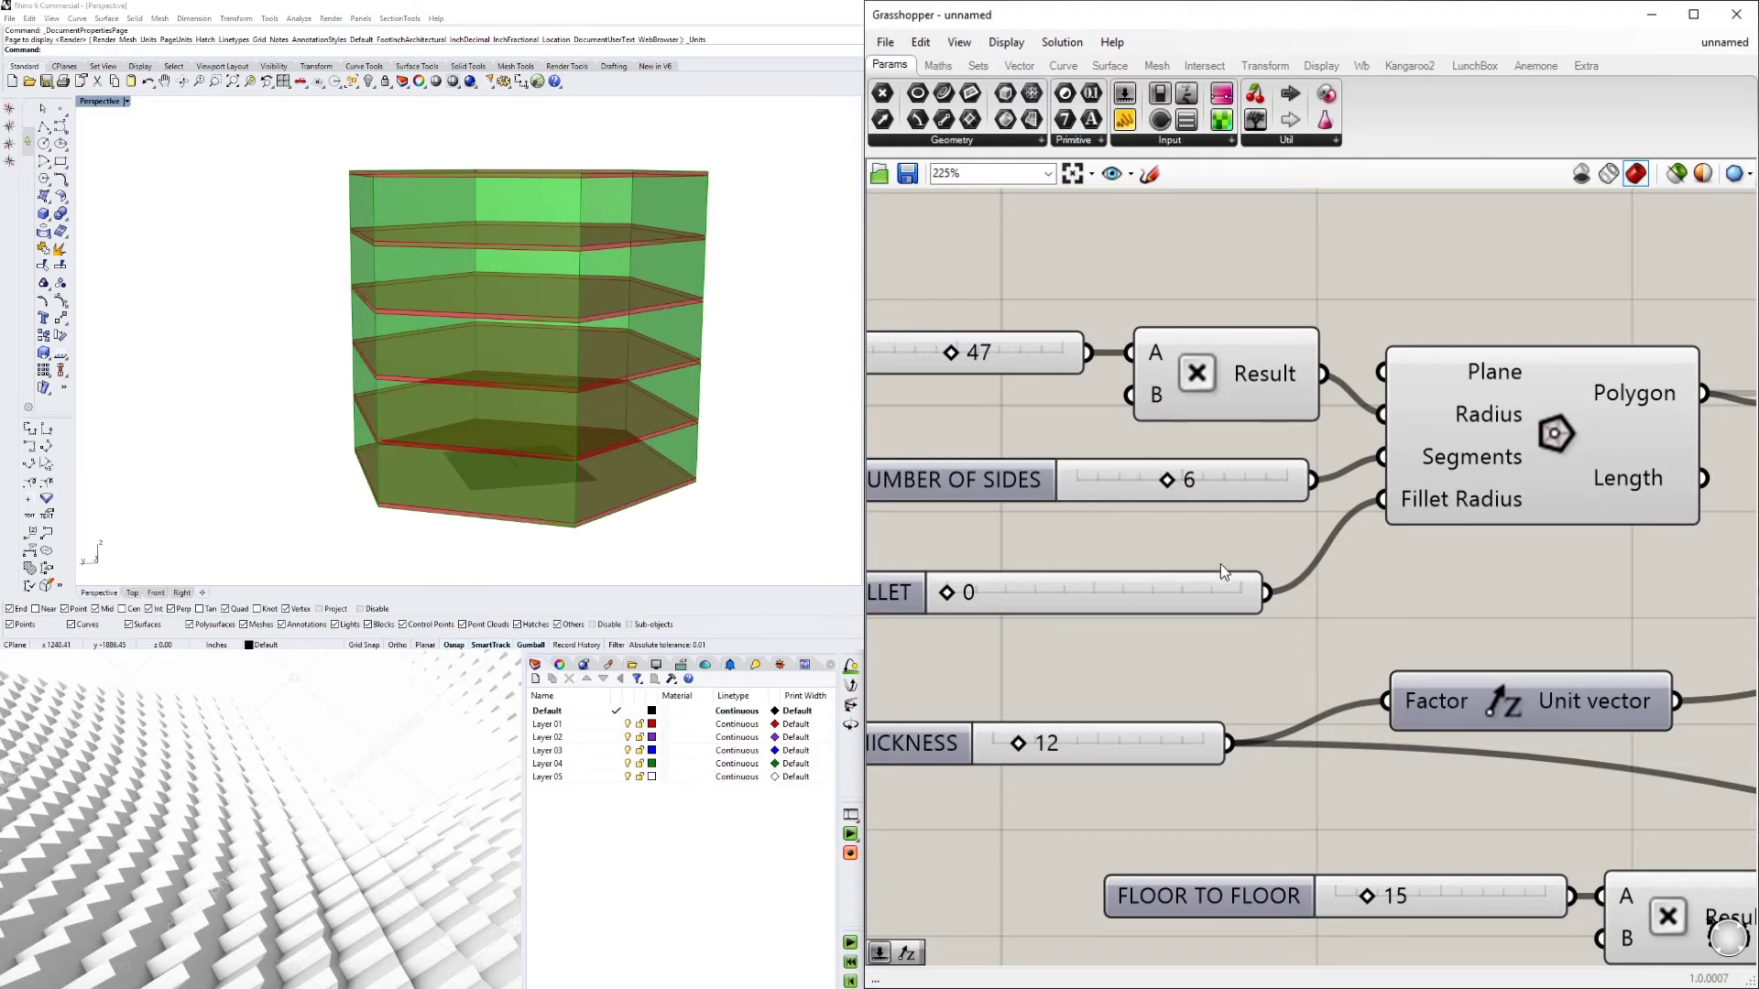
scroll(1074, 586, up, 5)
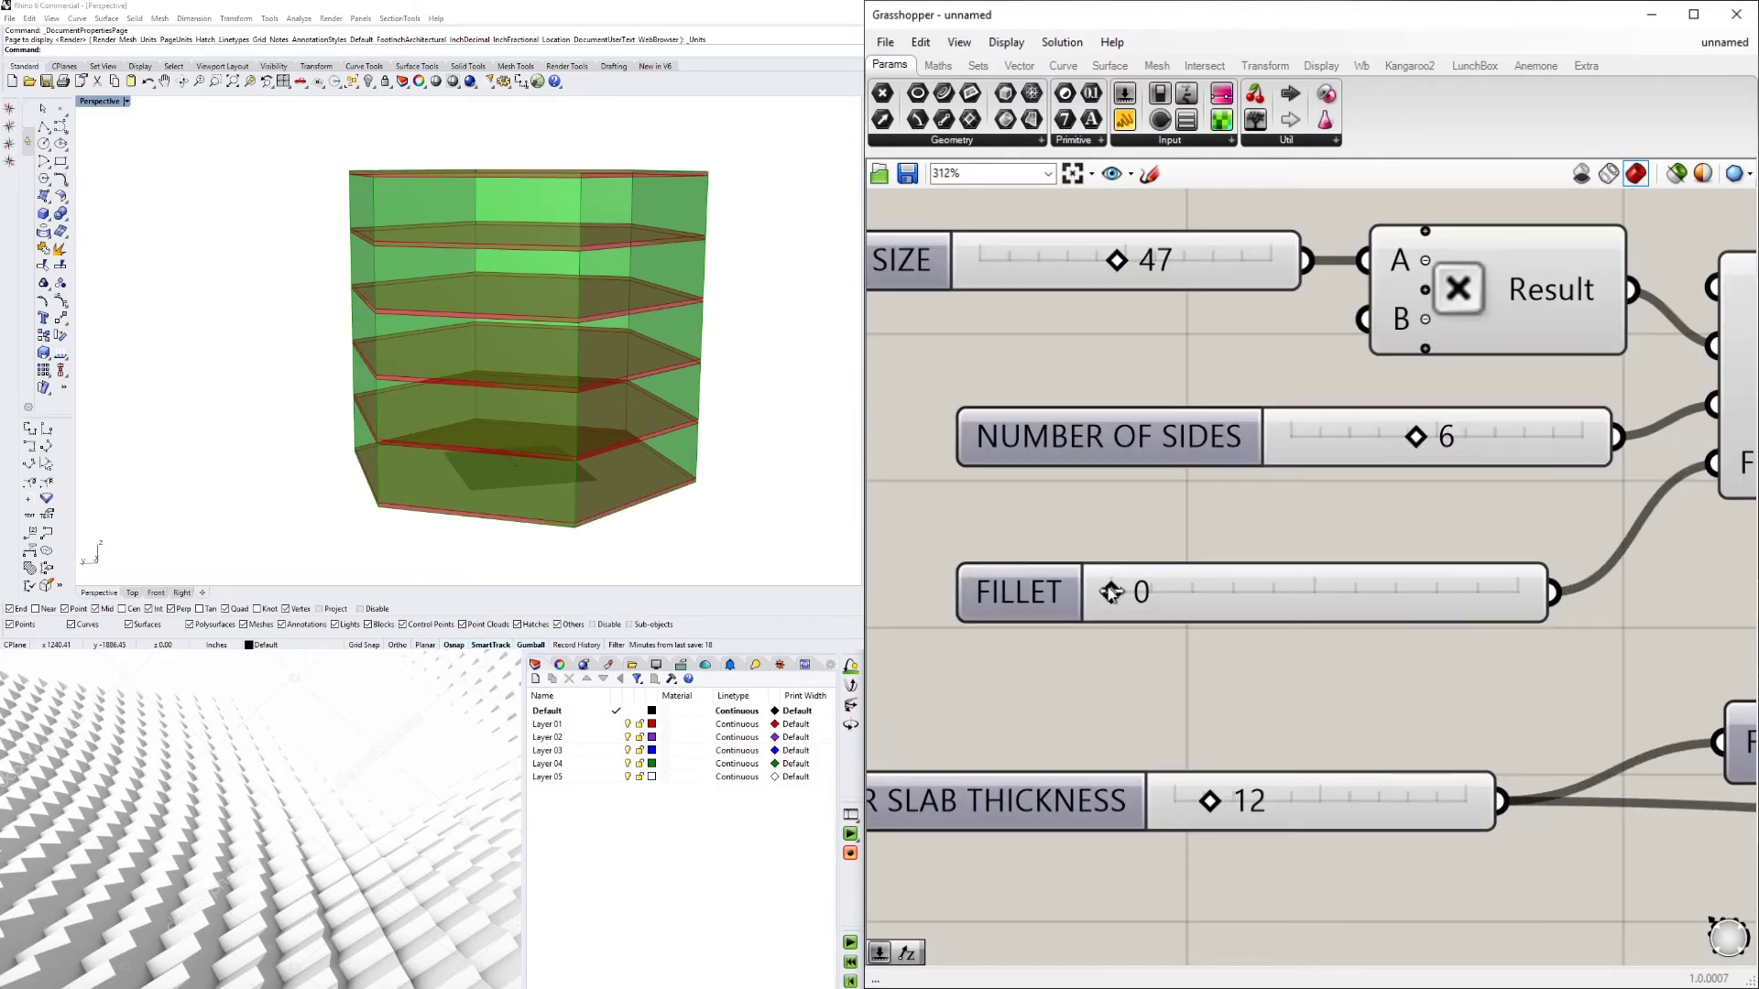
drag(1115, 591, 1575, 594)
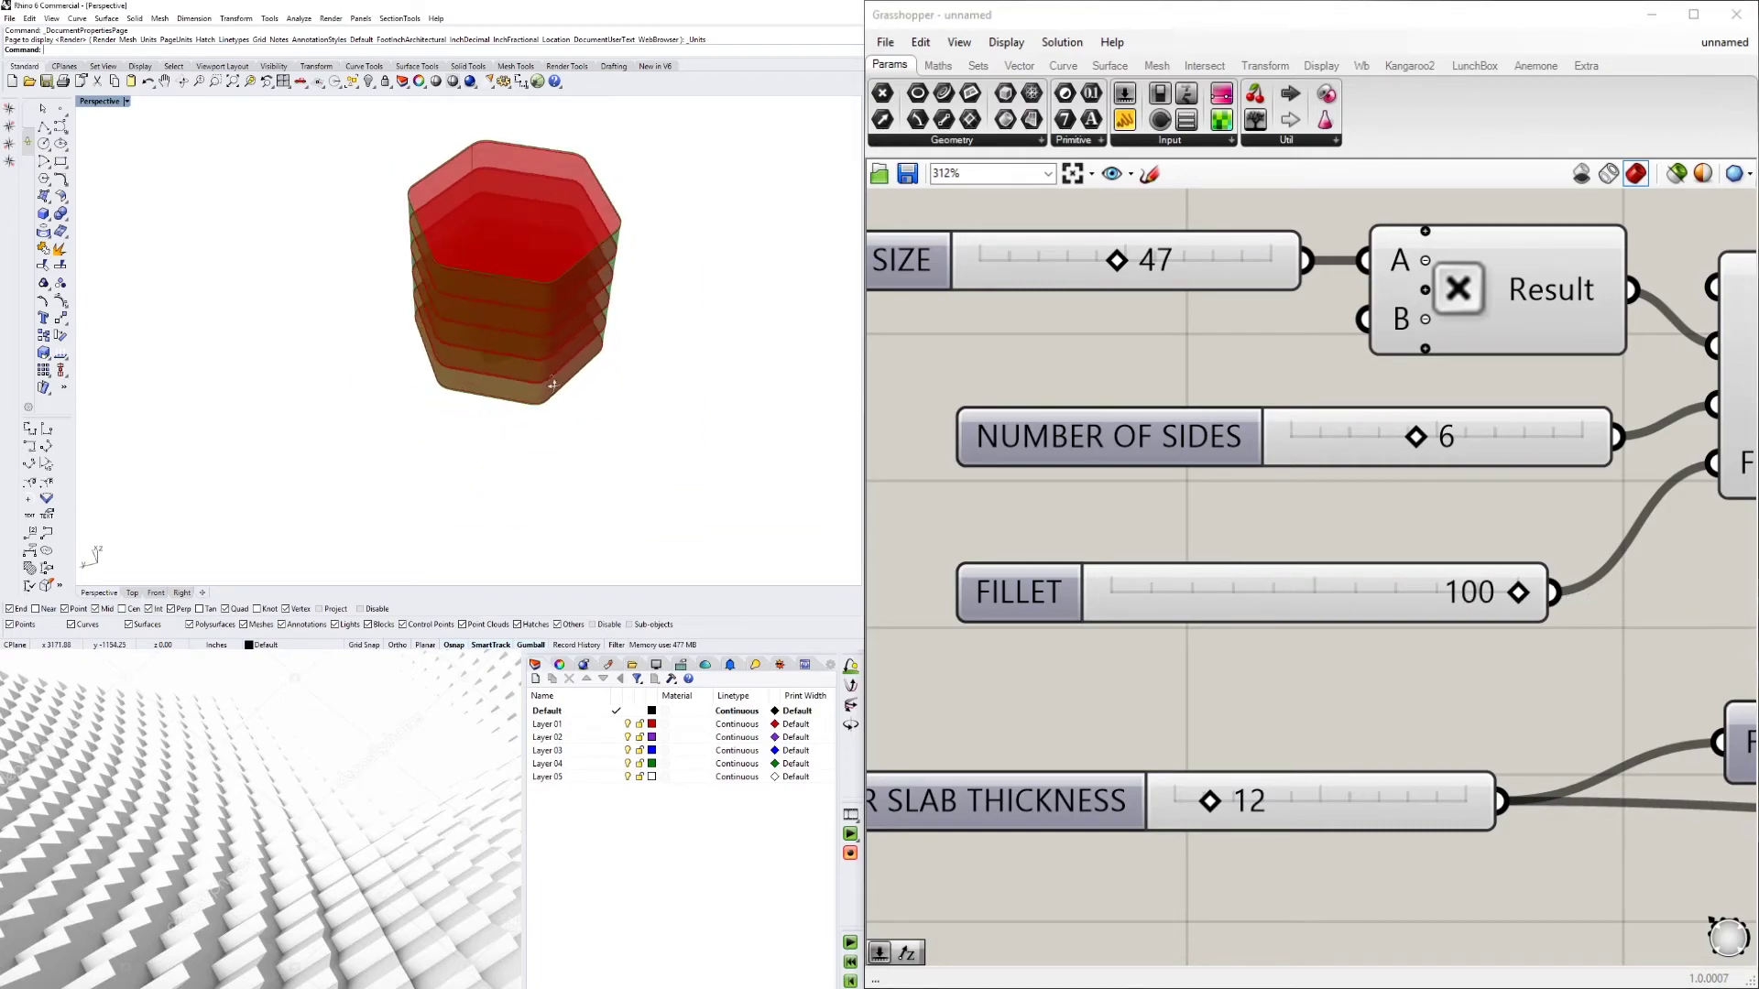
scroll(525, 424, up, 3)
scroll(525, 426, down, 4)
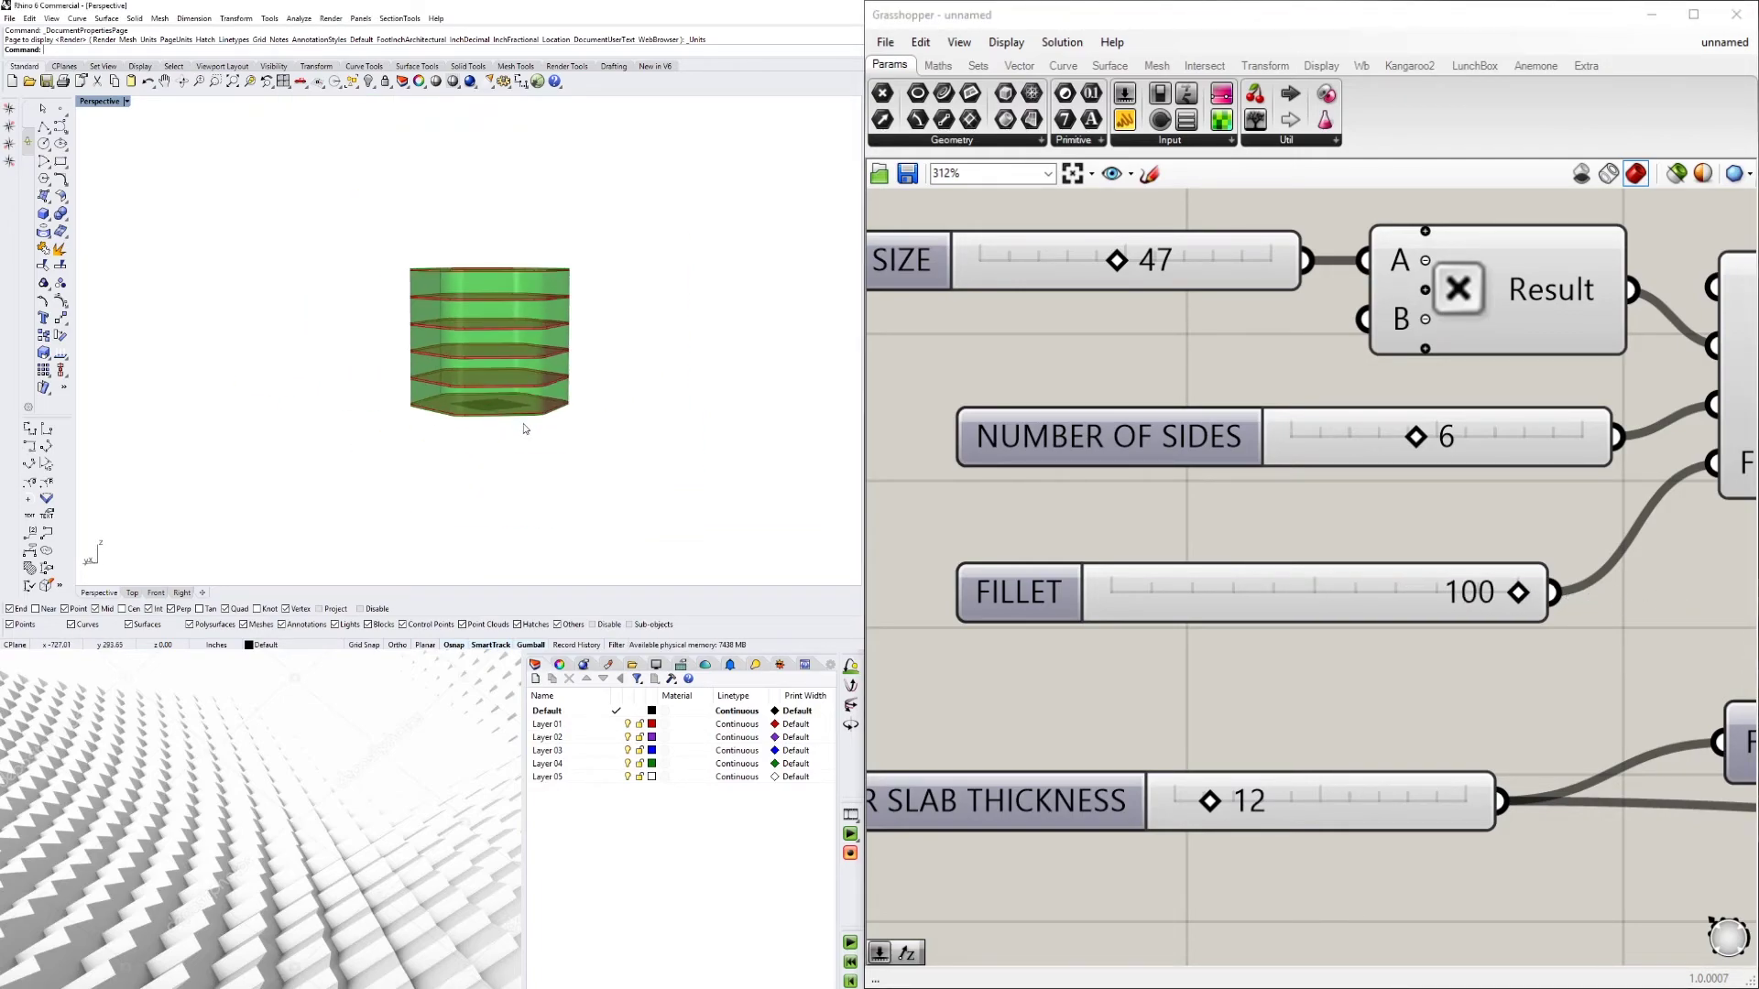
scroll(525, 428, down, 2)
Highlight the floor slabs through the Move component and the outer envelope through the envelope Extrusion to compare them in the model
scroll(1057, 458, down, 6)
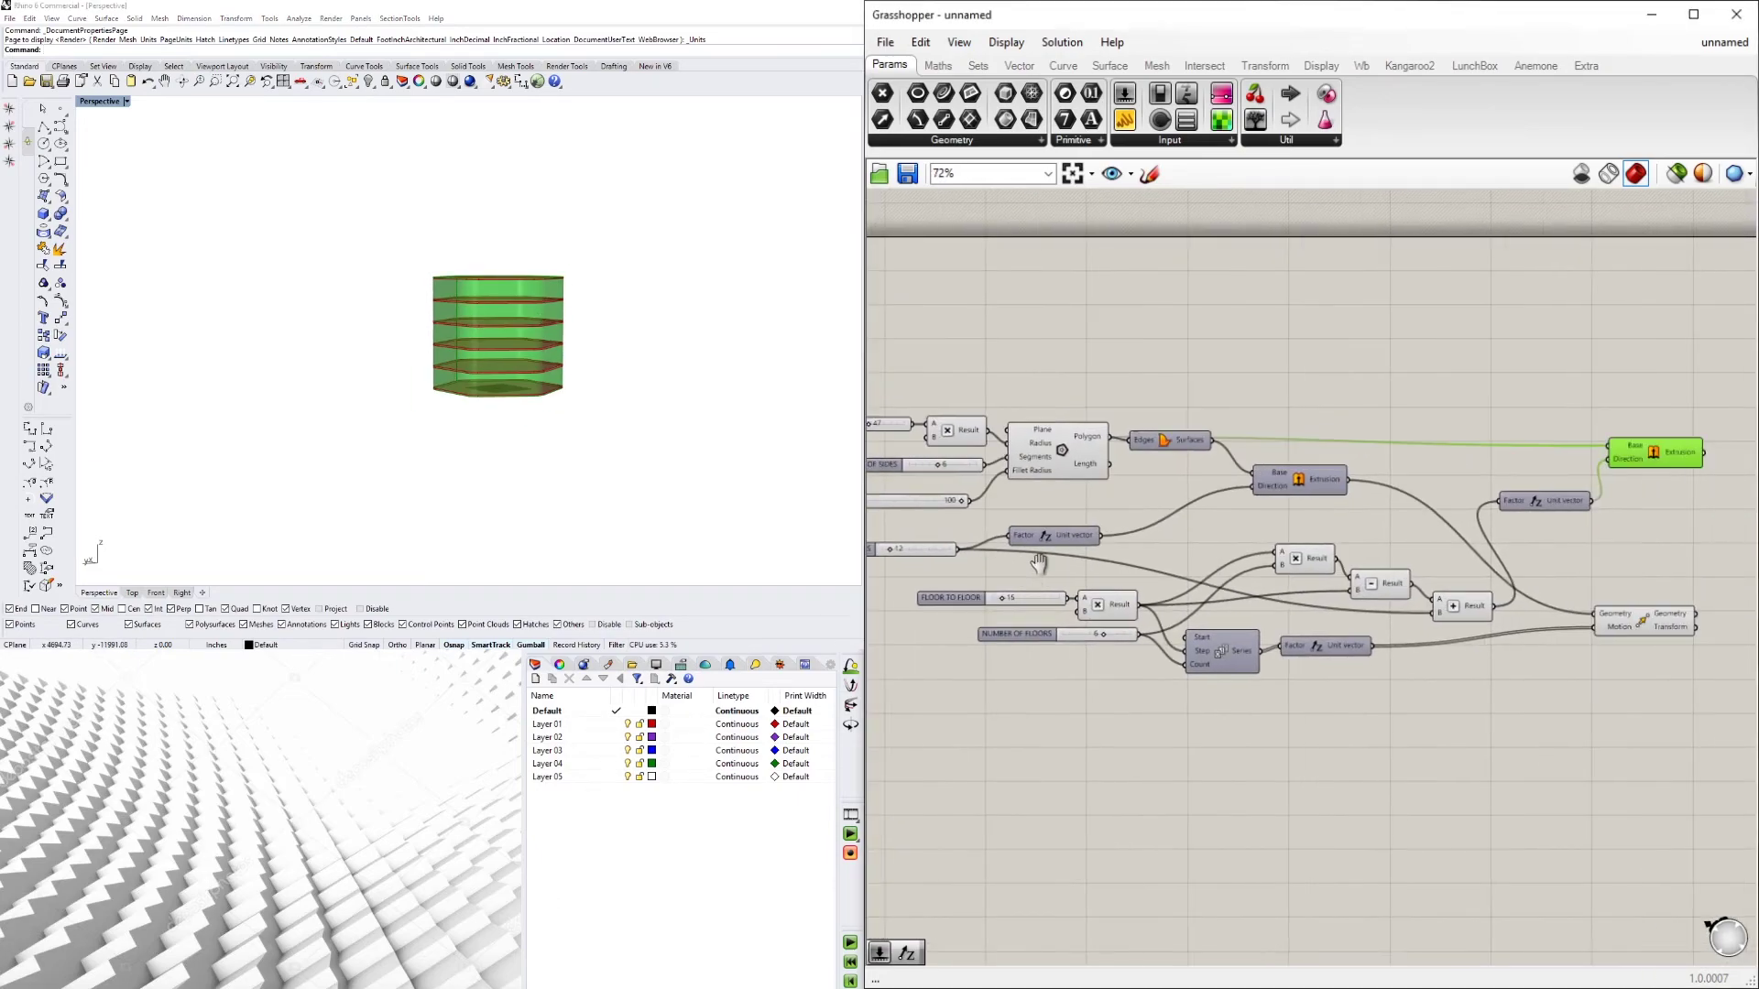
right_drag(1038, 563, 837, 563)
scroll(1346, 524, up, 2)
click(1482, 547)
click(1481, 647)
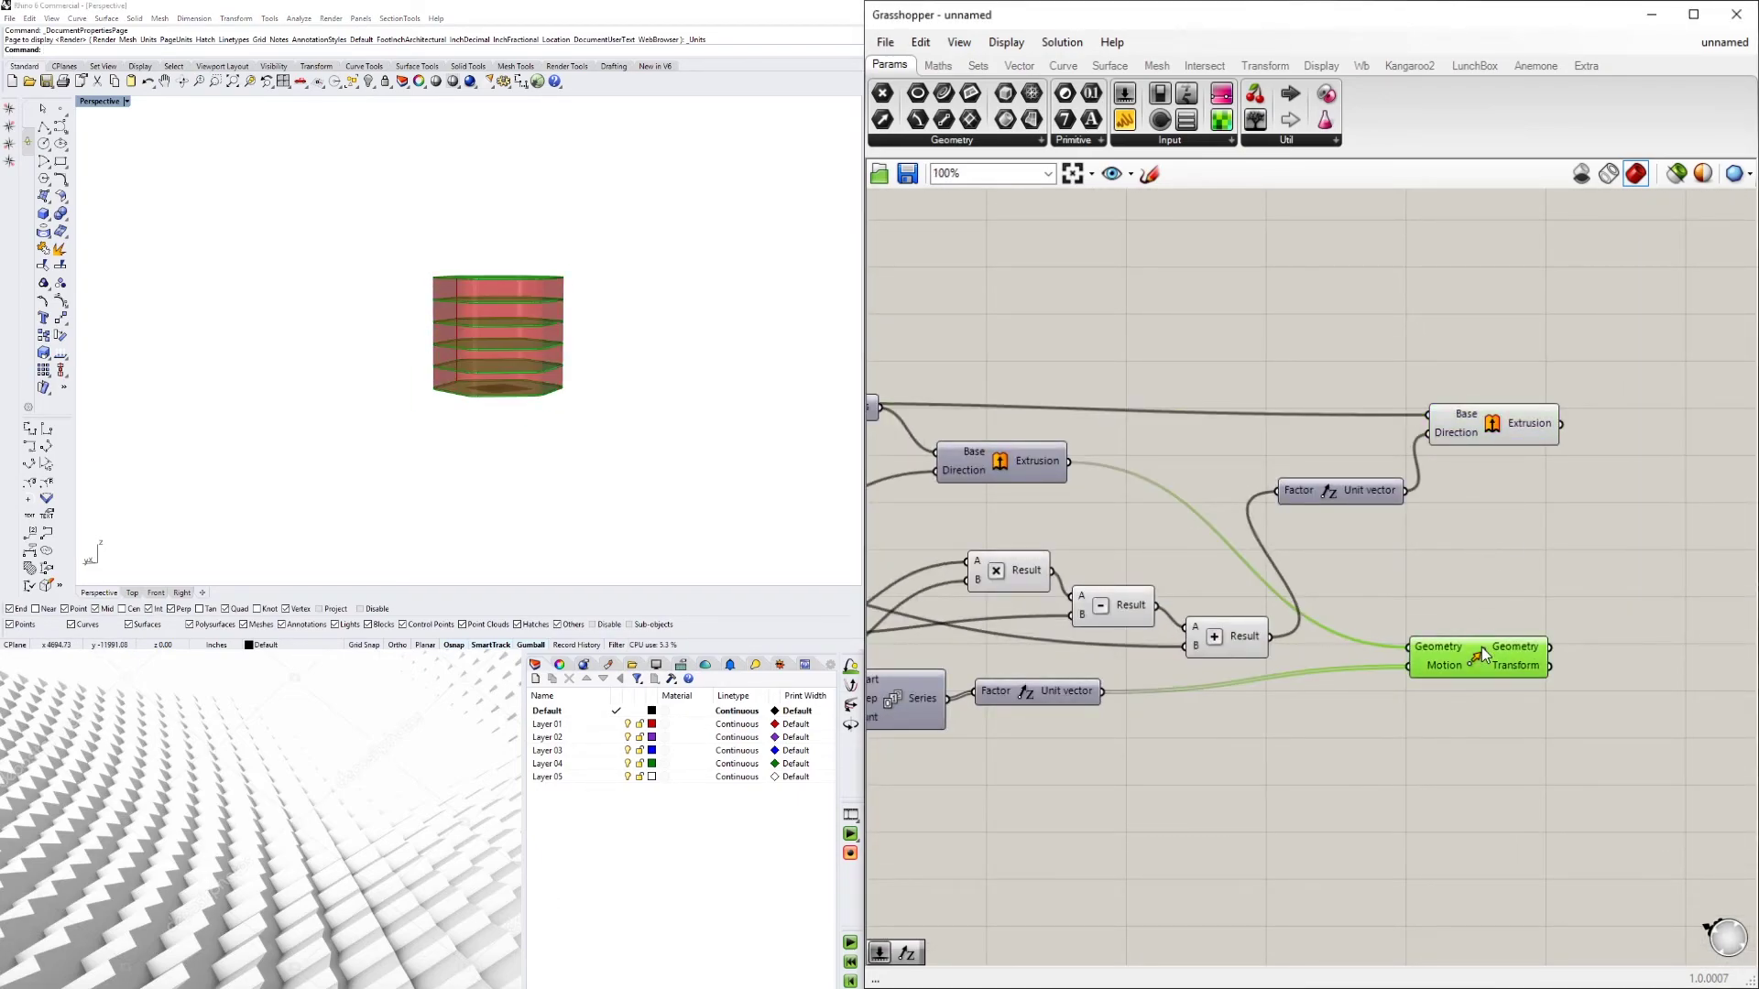
scroll(498, 361, up, 4)
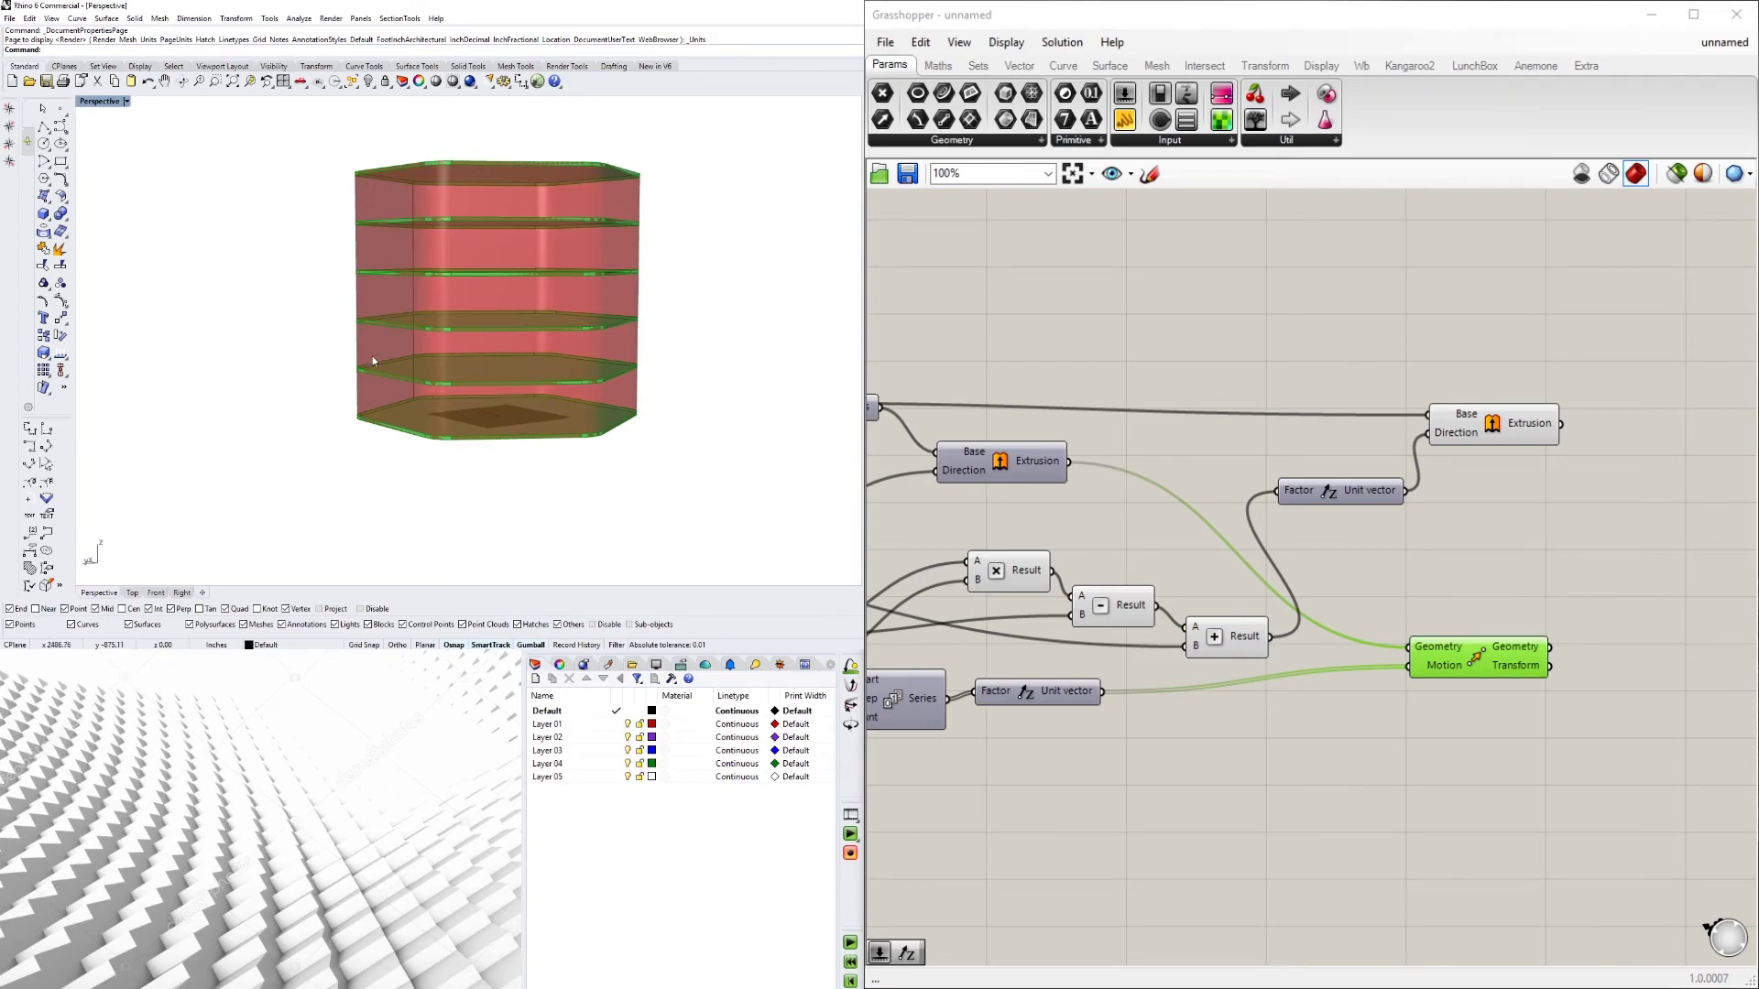
click(1466, 423)
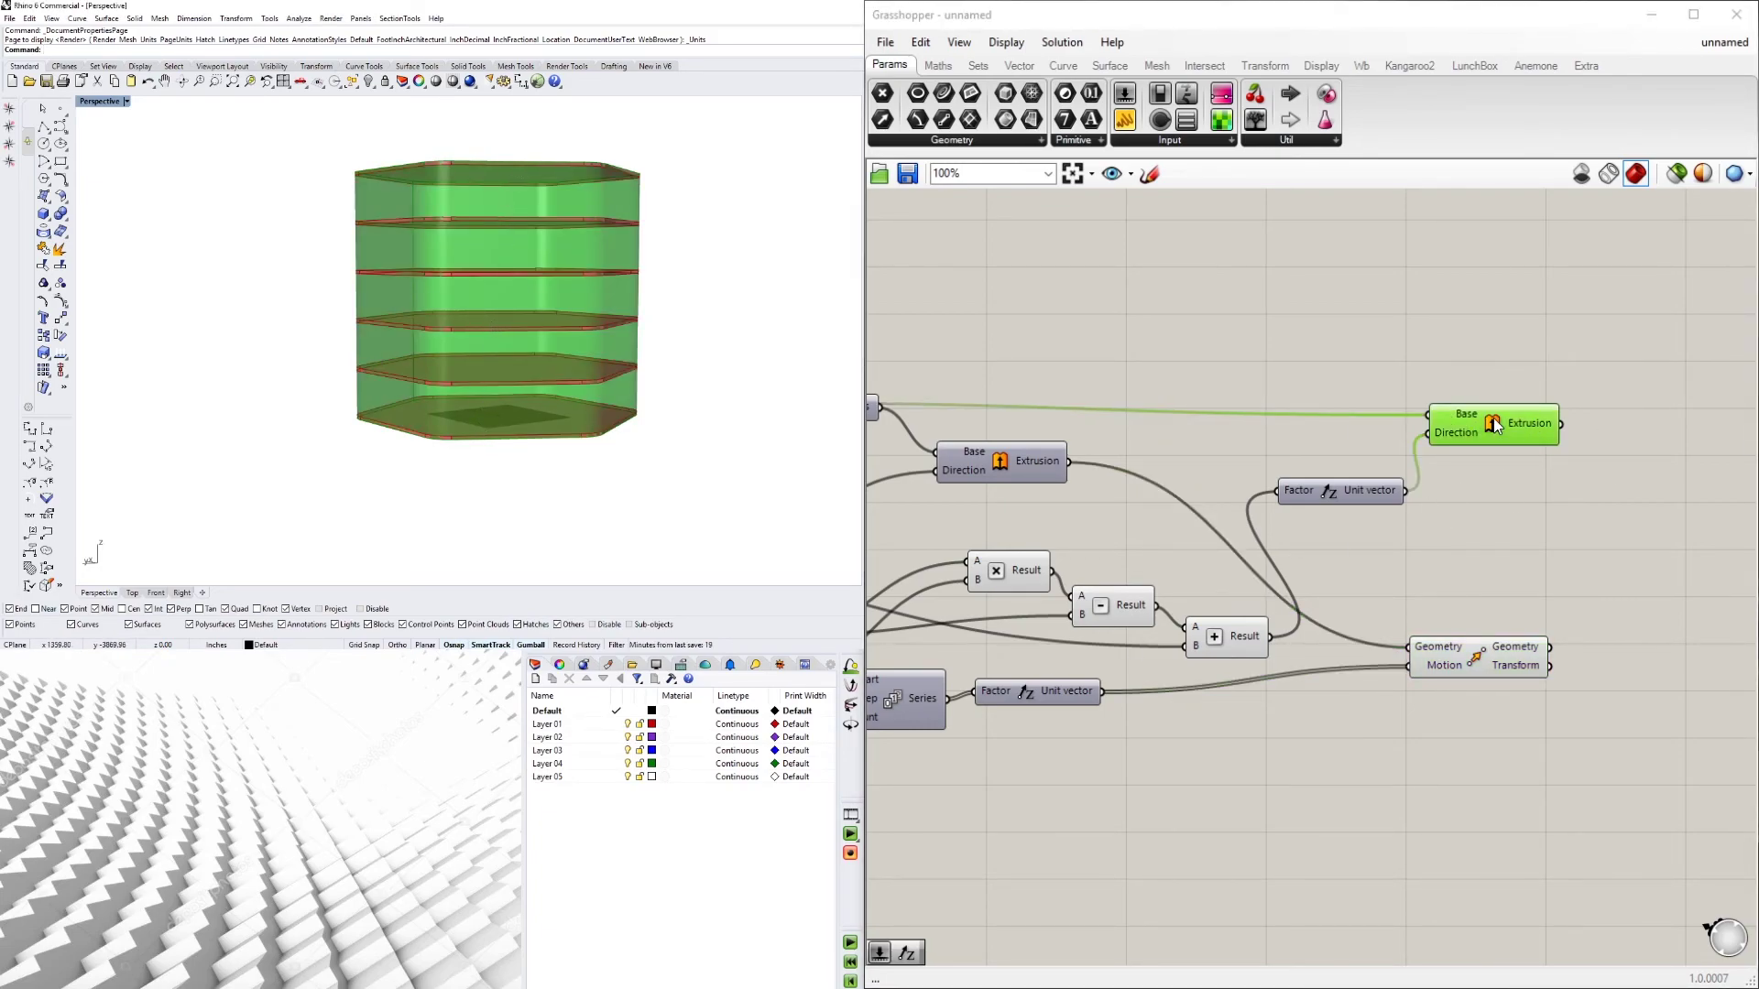
Shift the envelope Extrusion component down closer to its Unit Z component and highlight the envelope in the model
click(1332, 492)
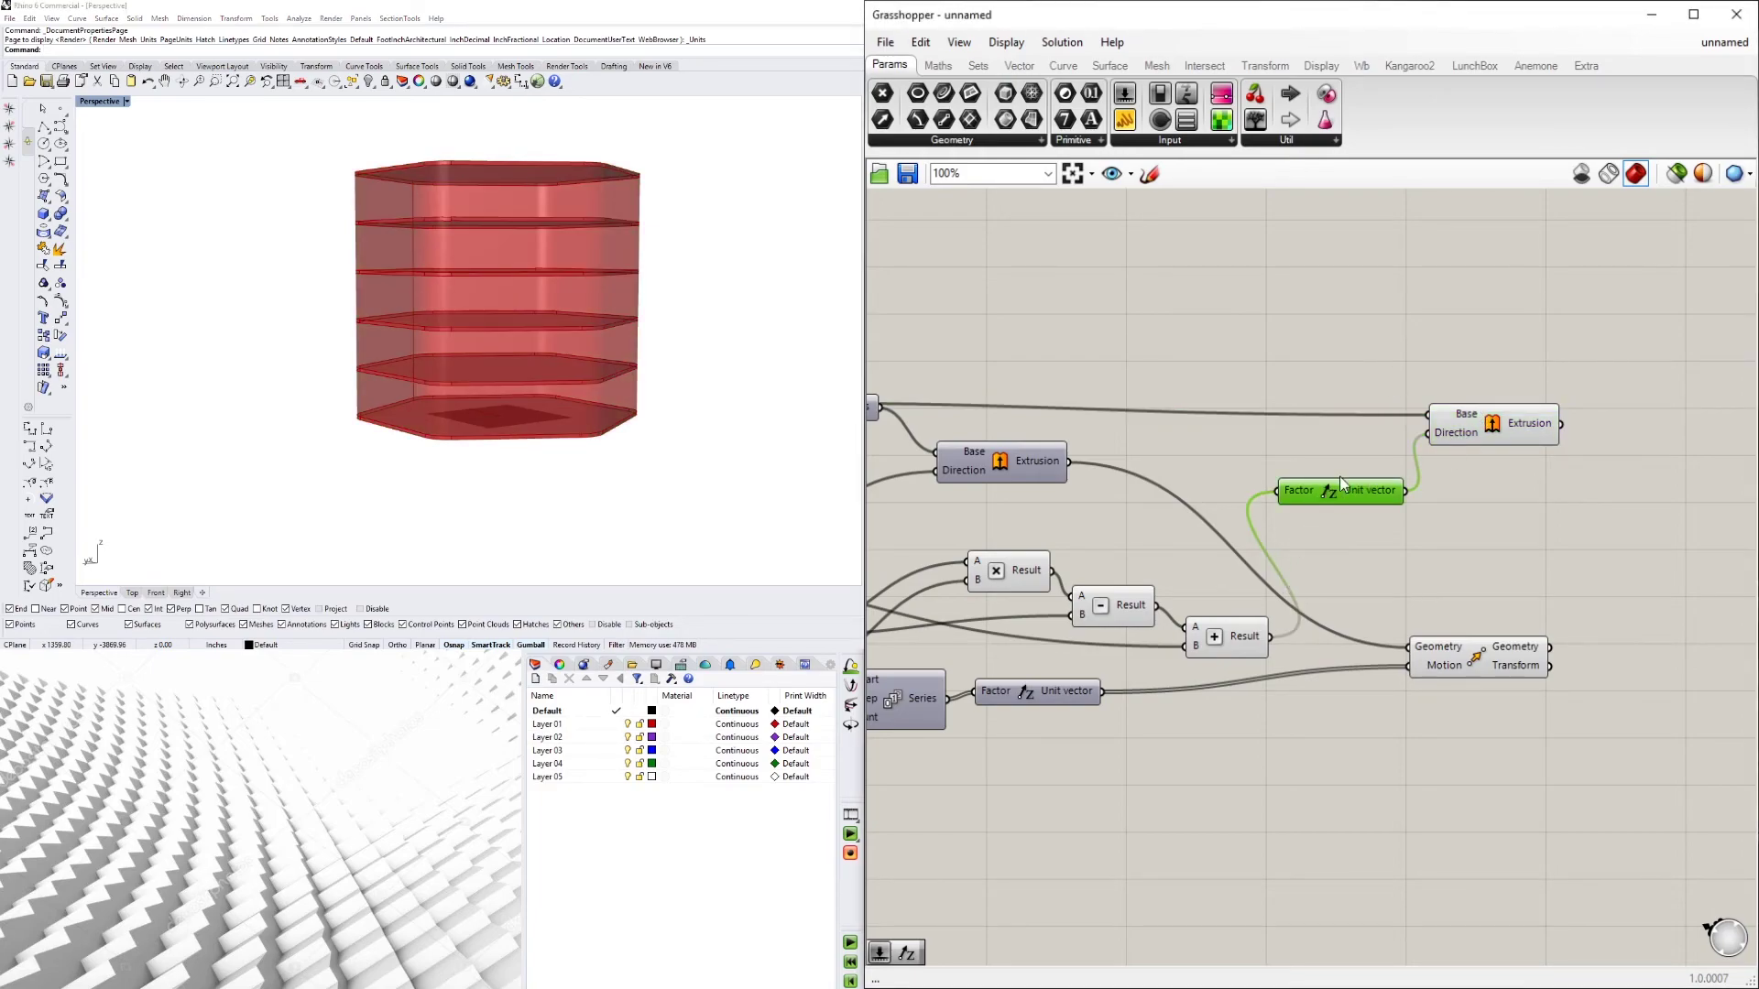
drag(1489, 425, 1493, 458)
click(1511, 484)
right_drag(378, 277, 452, 349)
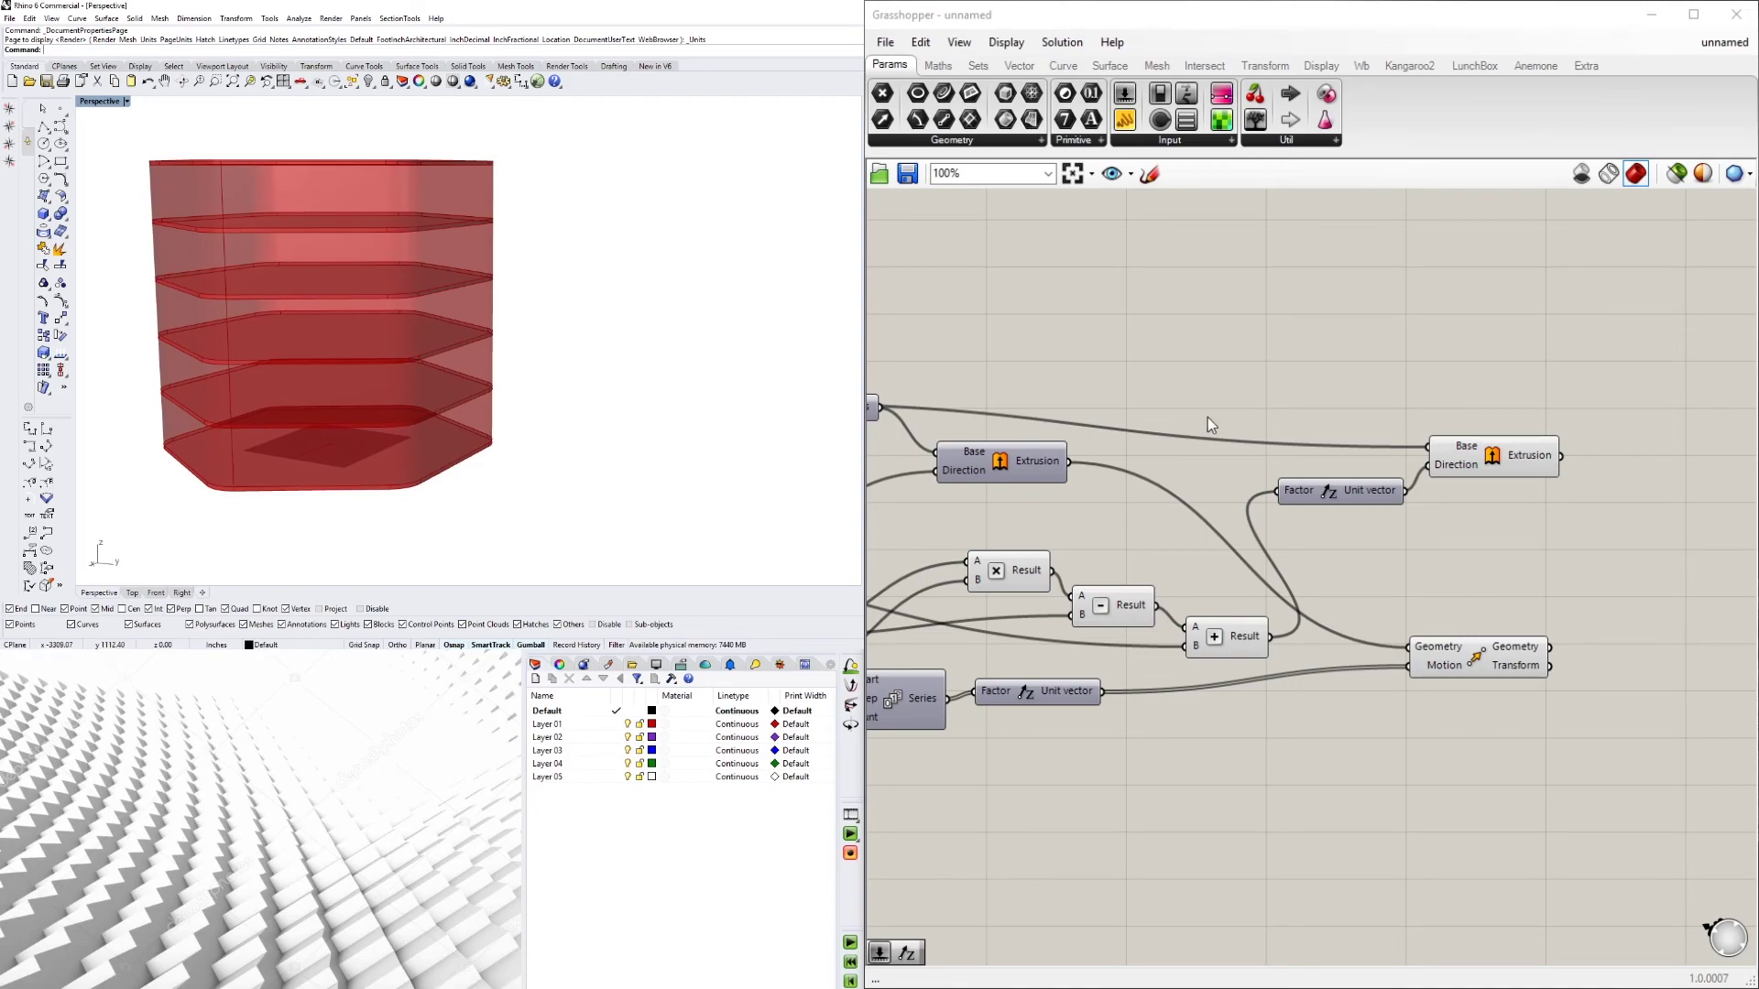
click(1482, 466)
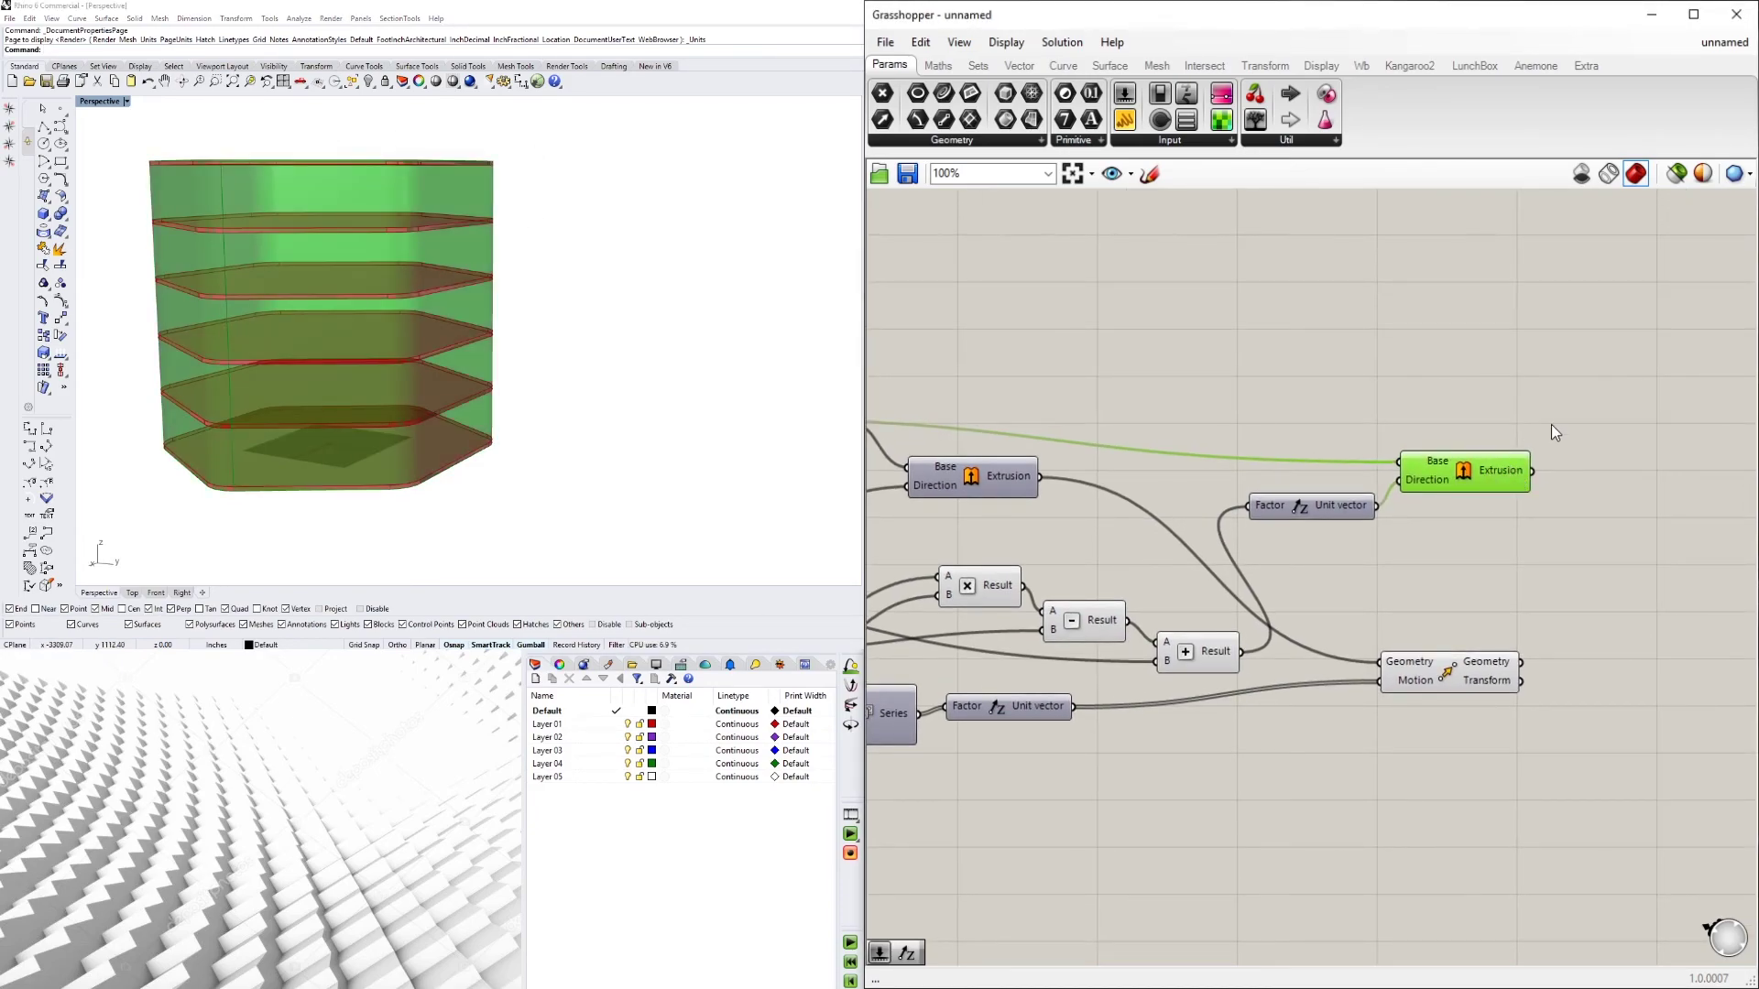
click(1552, 425)
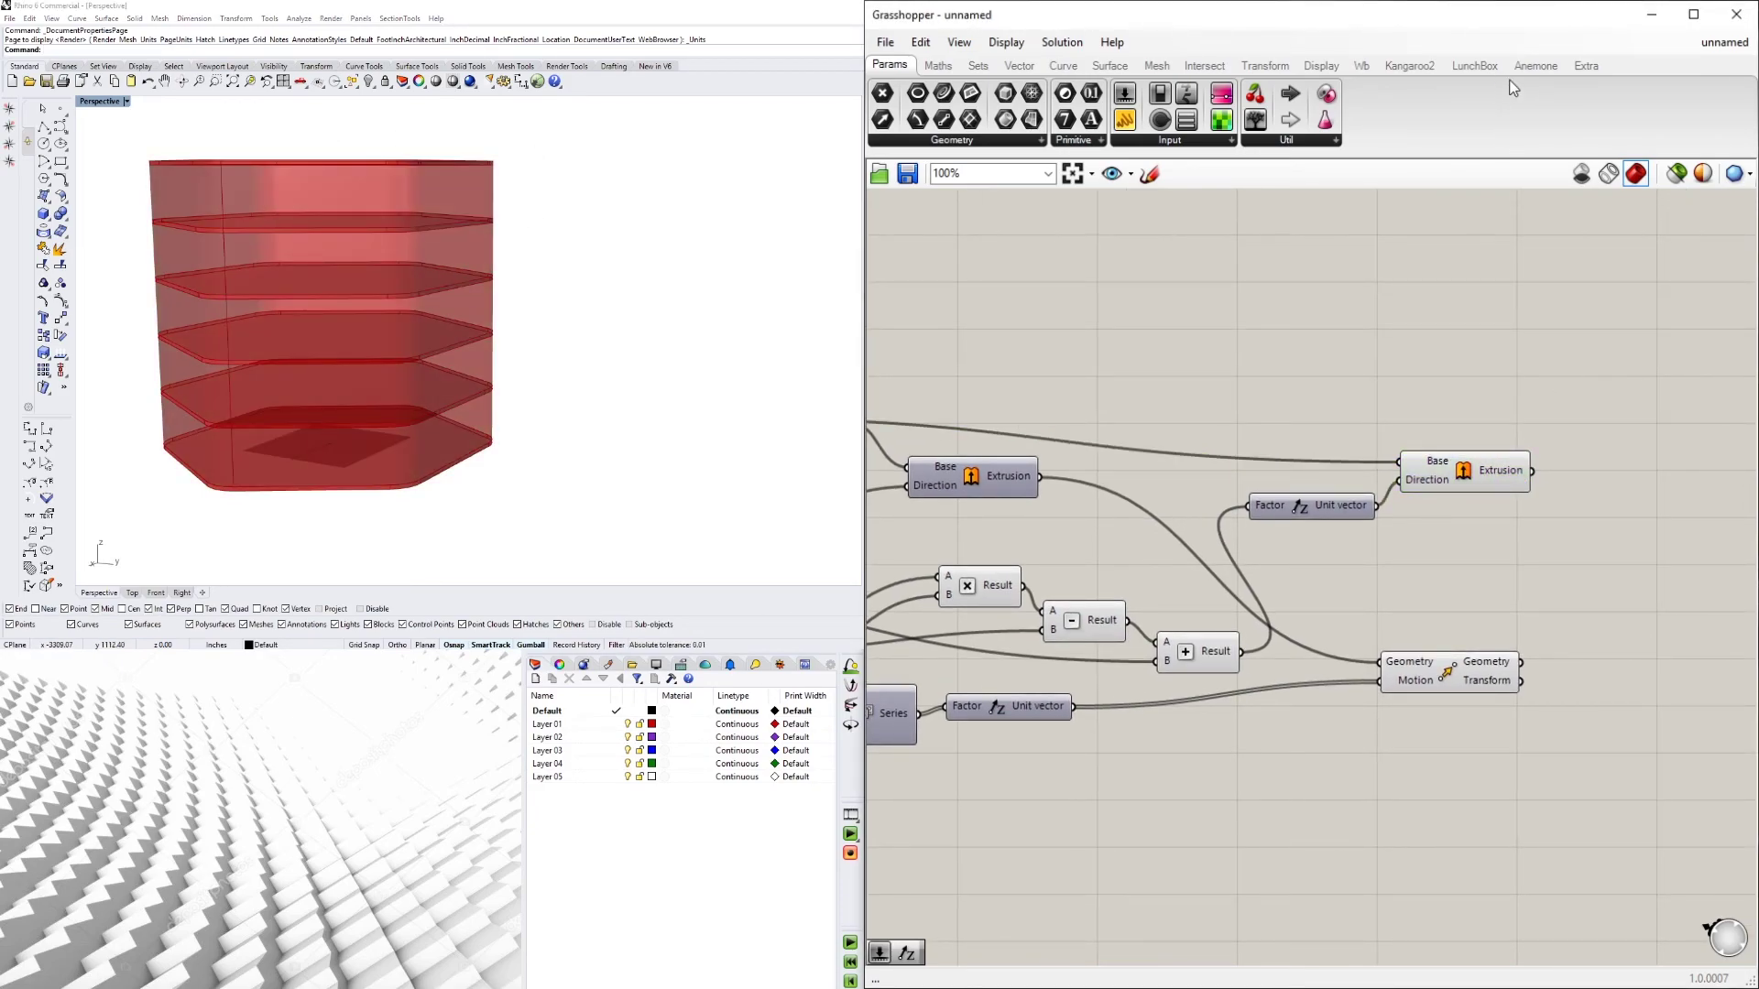
Add a LunchBox grid structure component beside the envelope Extrusion, connect Extrusion to its Surface input and inspect the grid on the envelope
click(1481, 69)
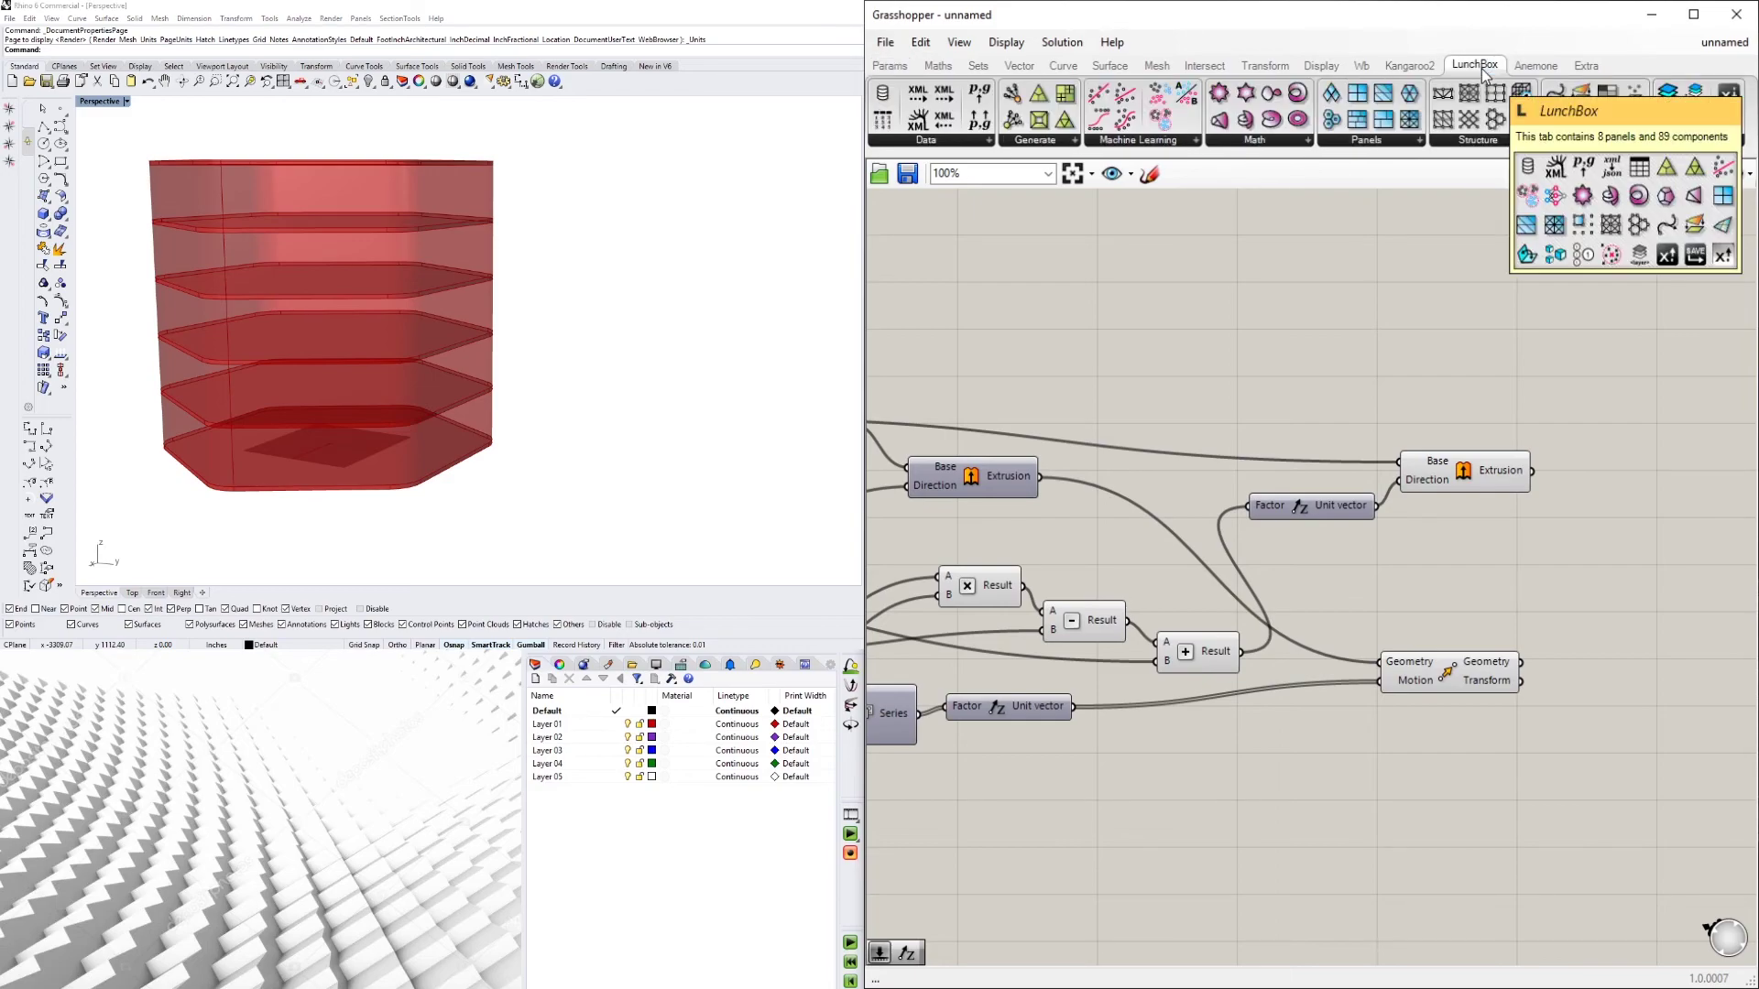
drag(1651, 354, 1653, 357)
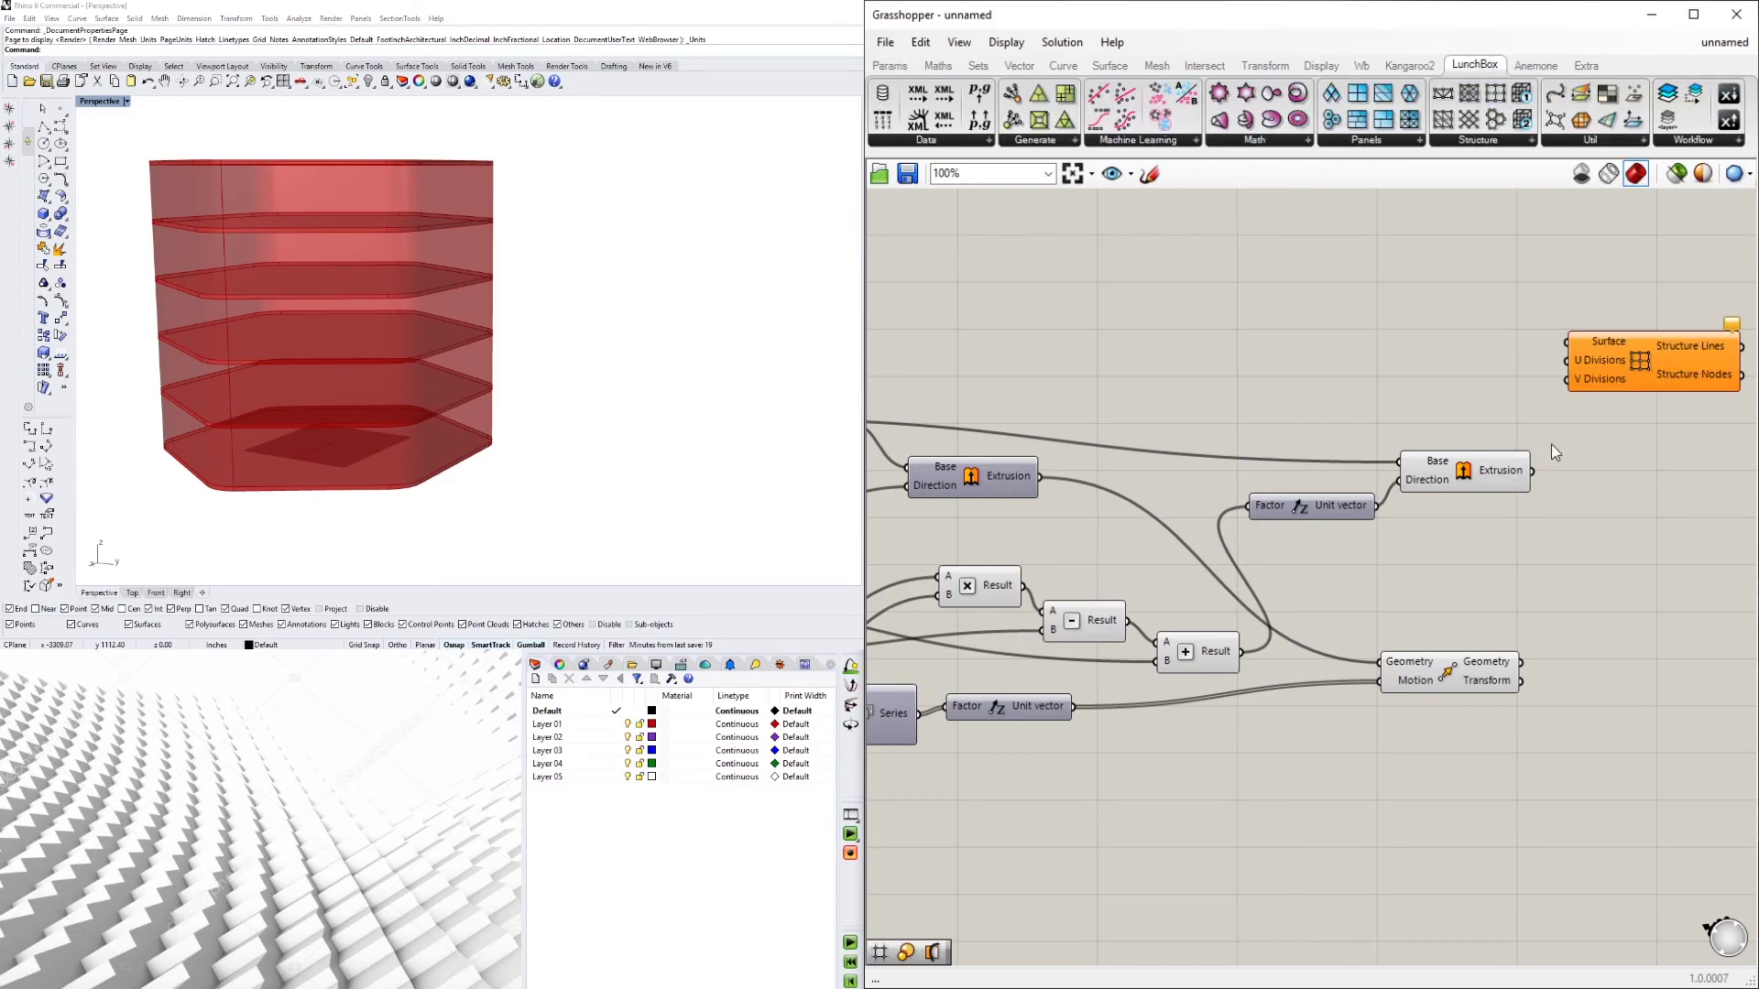
right_drag(1530, 458, 1414, 443)
drag(1416, 456, 1501, 348)
mouse_move(527, 400)
right_down()
mouse_move(569, 354)
mouse_move(642, 430)
mouse_move(688, 354)
mouse_move(639, 345)
mouse_move(541, 385)
right_up()
drag(1481, 349, 1497, 510)
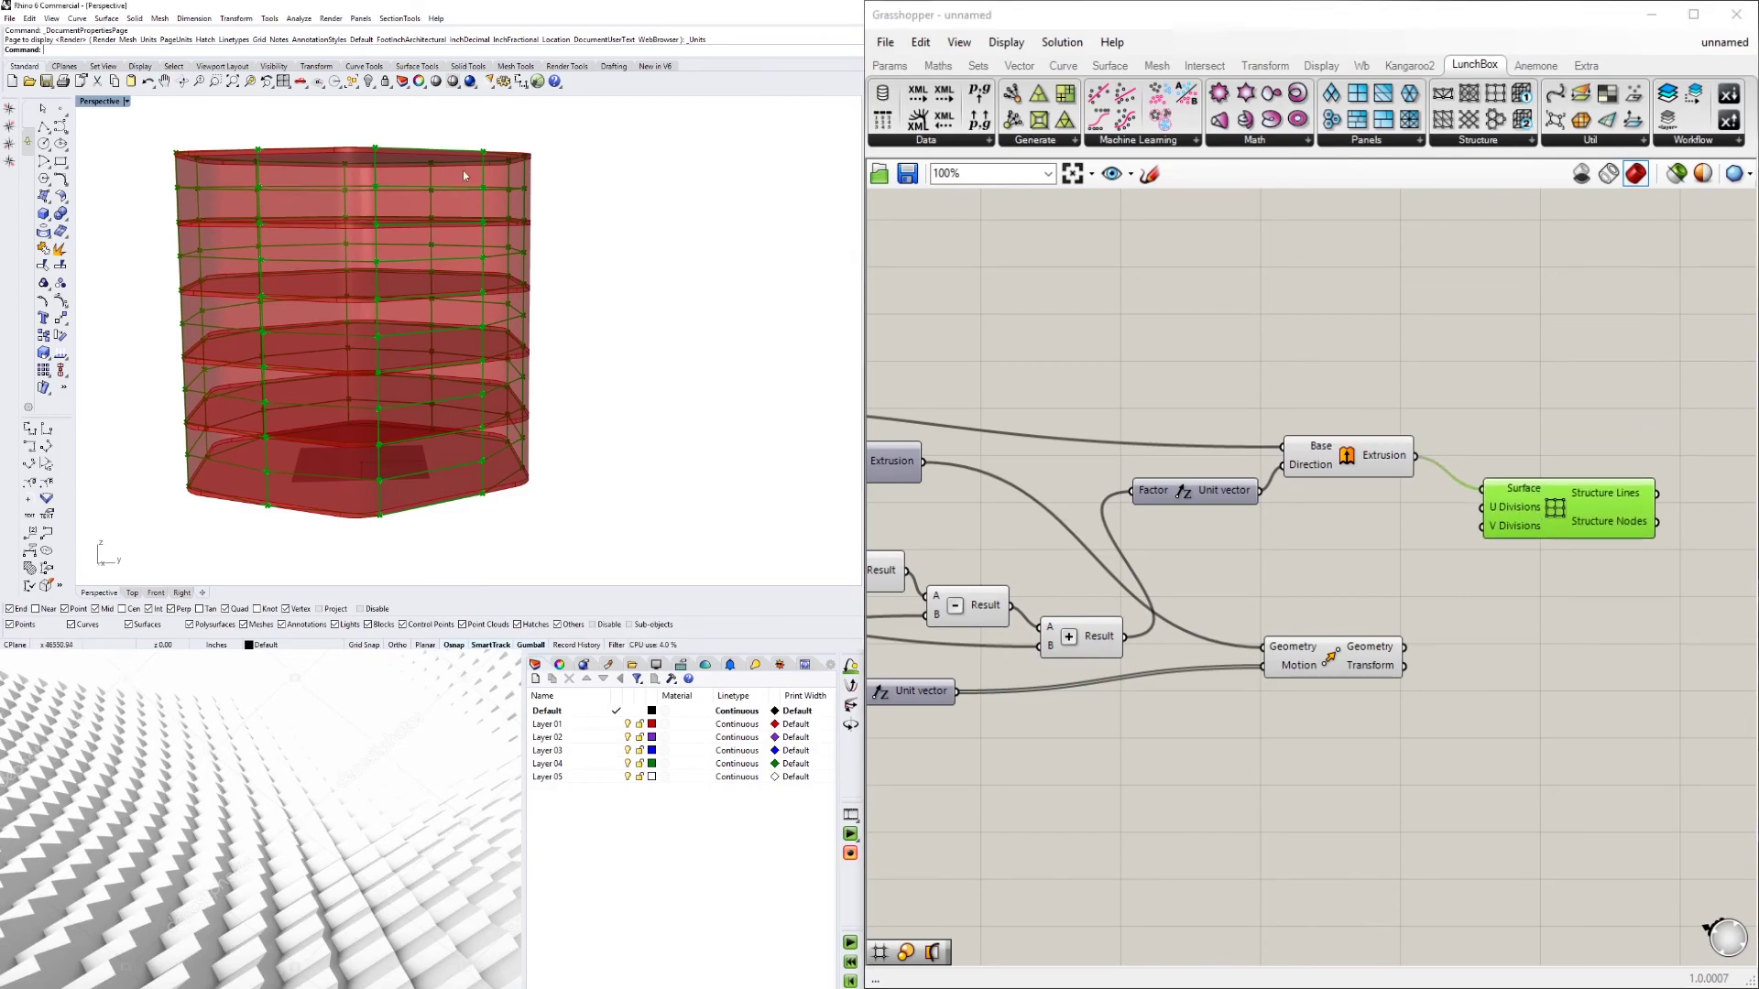
right_drag(569, 372, 536, 313)
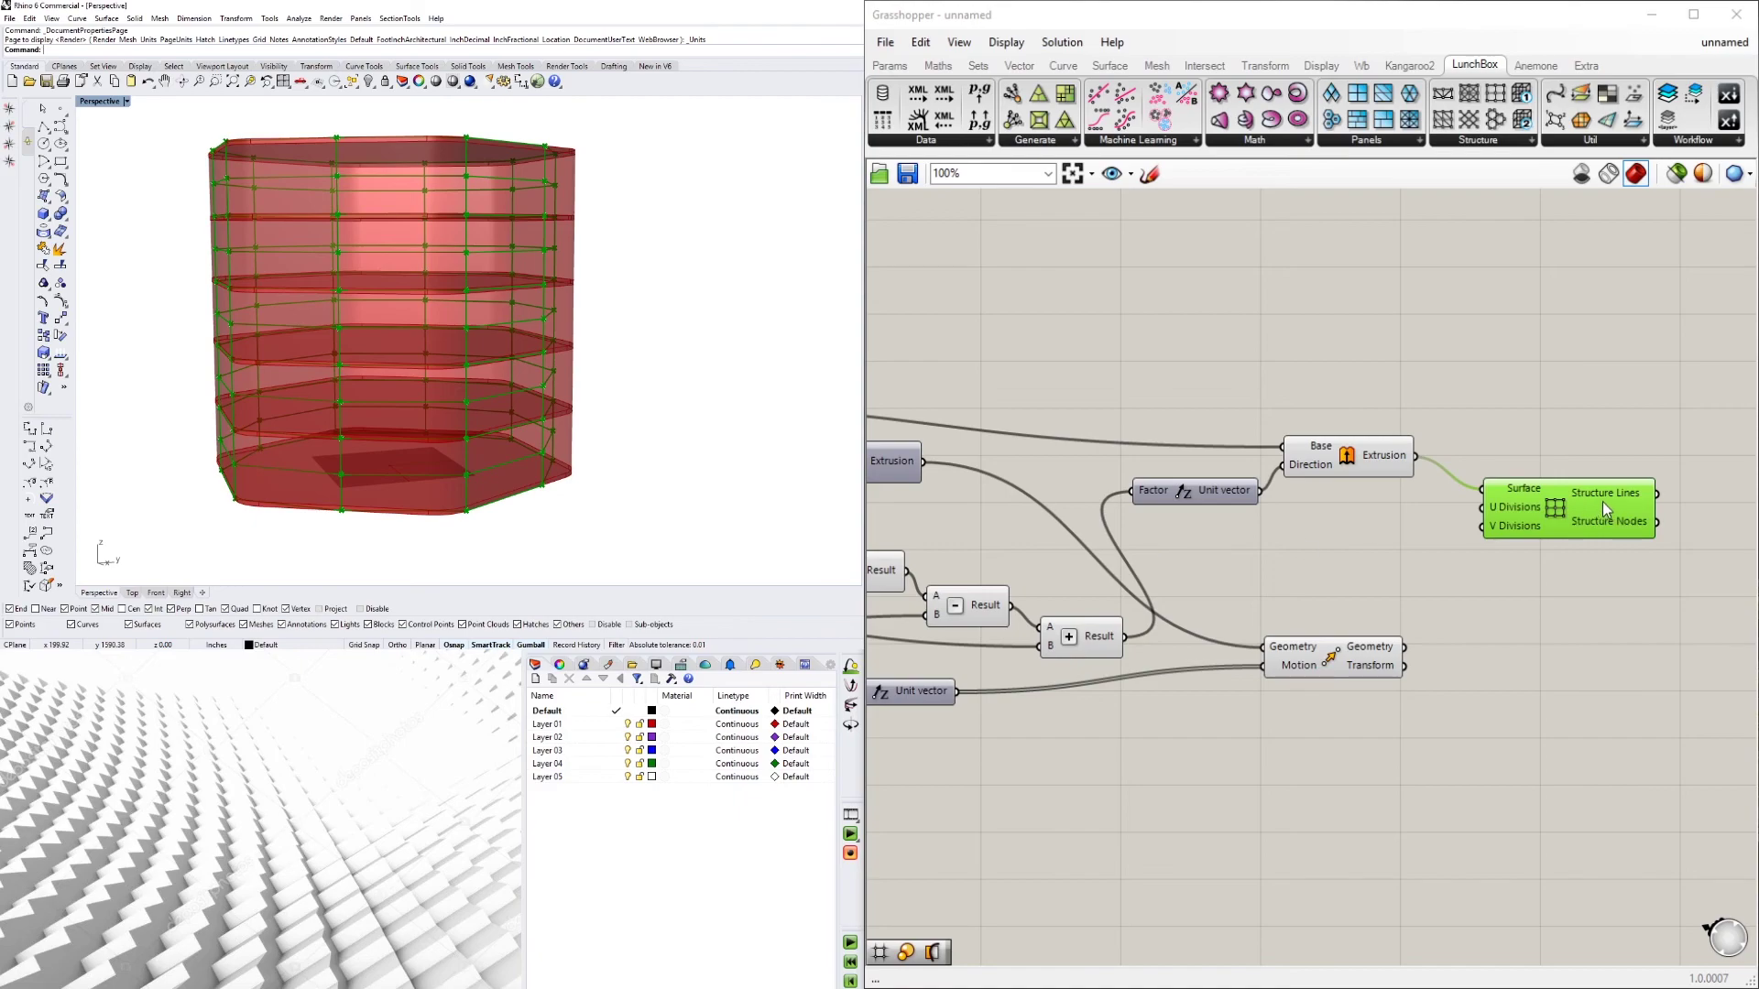
drag(1565, 501, 1543, 485)
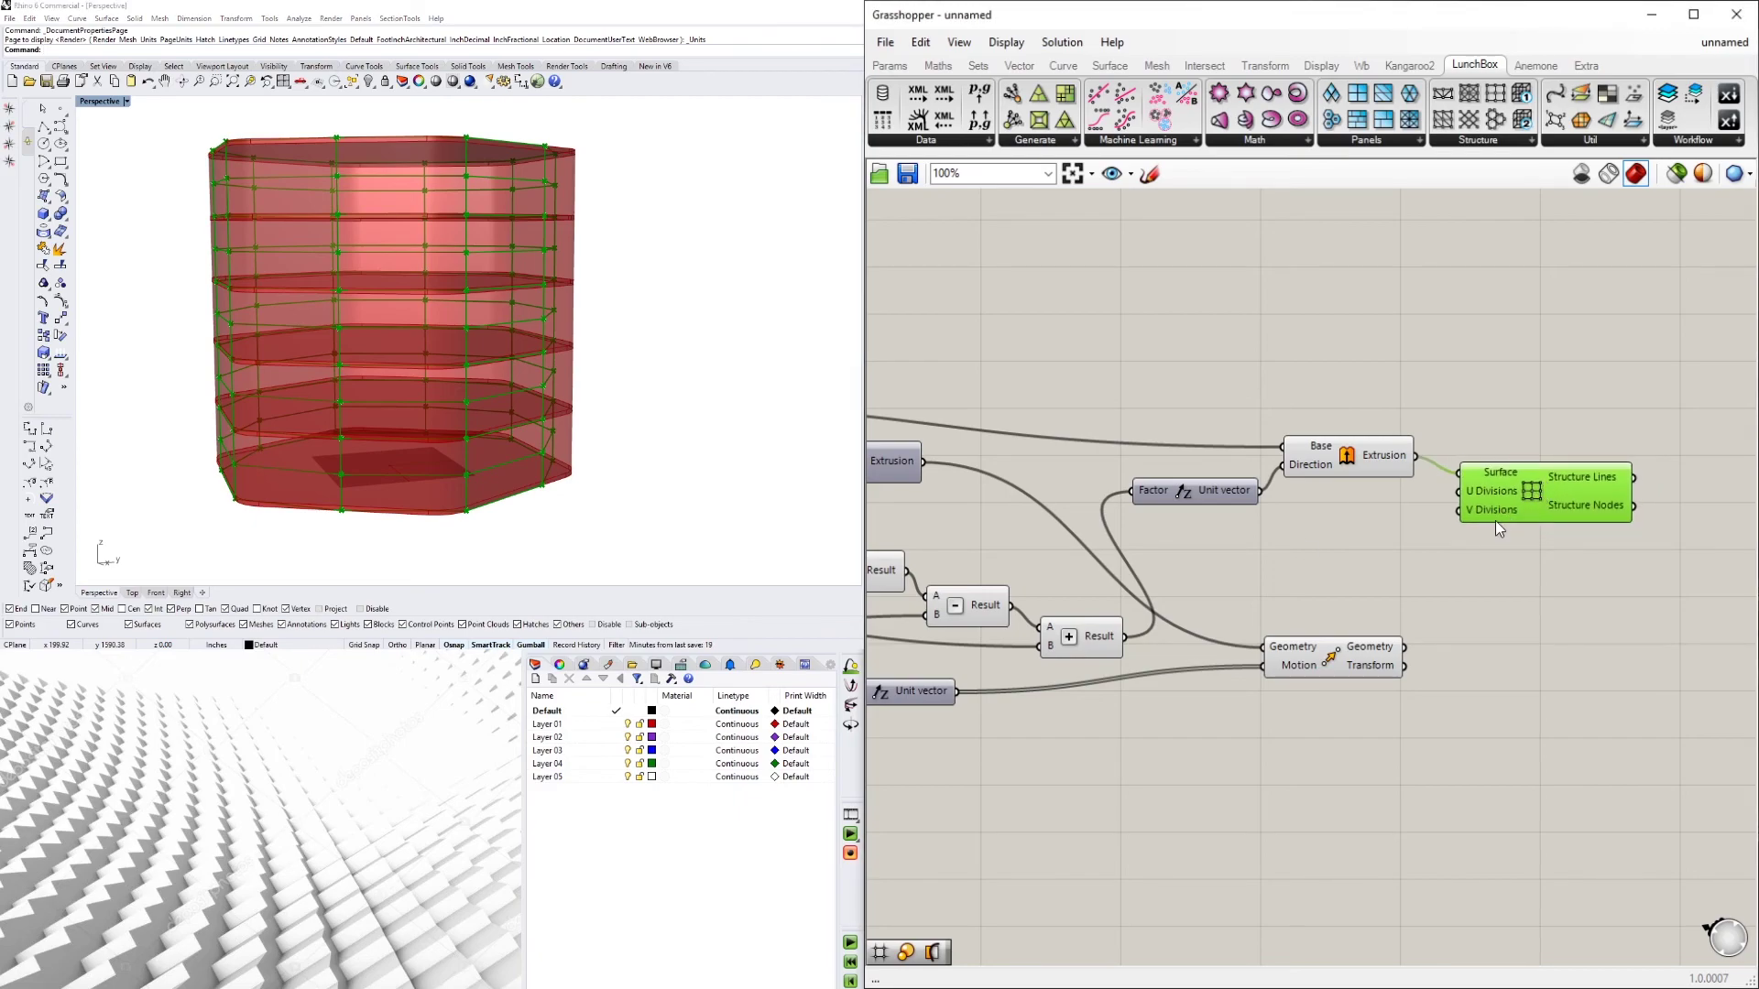
Delete the LunchBox grid structure component and bring the whole definition with its sliders into view
scroll(1477, 554, down, 4)
right_drag(1212, 618, 1387, 554)
right_drag(1561, 554, 1454, 561)
click(1570, 553)
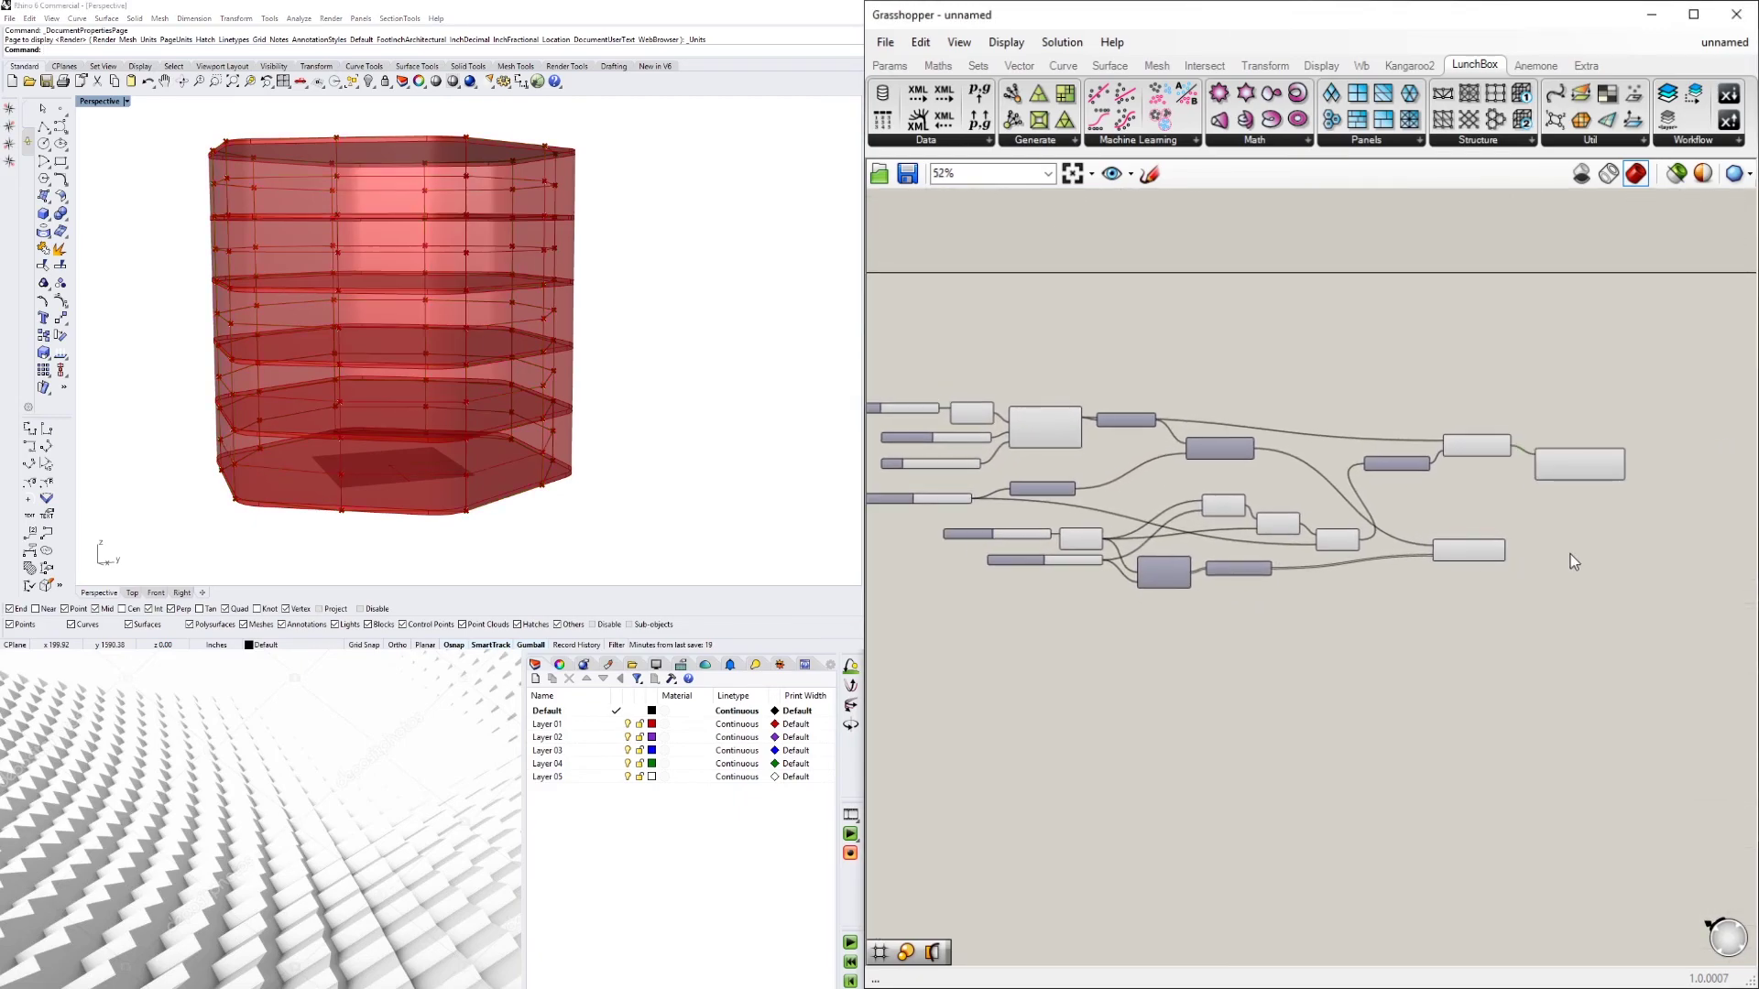
click(1592, 466)
key(Delete)
scroll(1275, 497, up, 1)
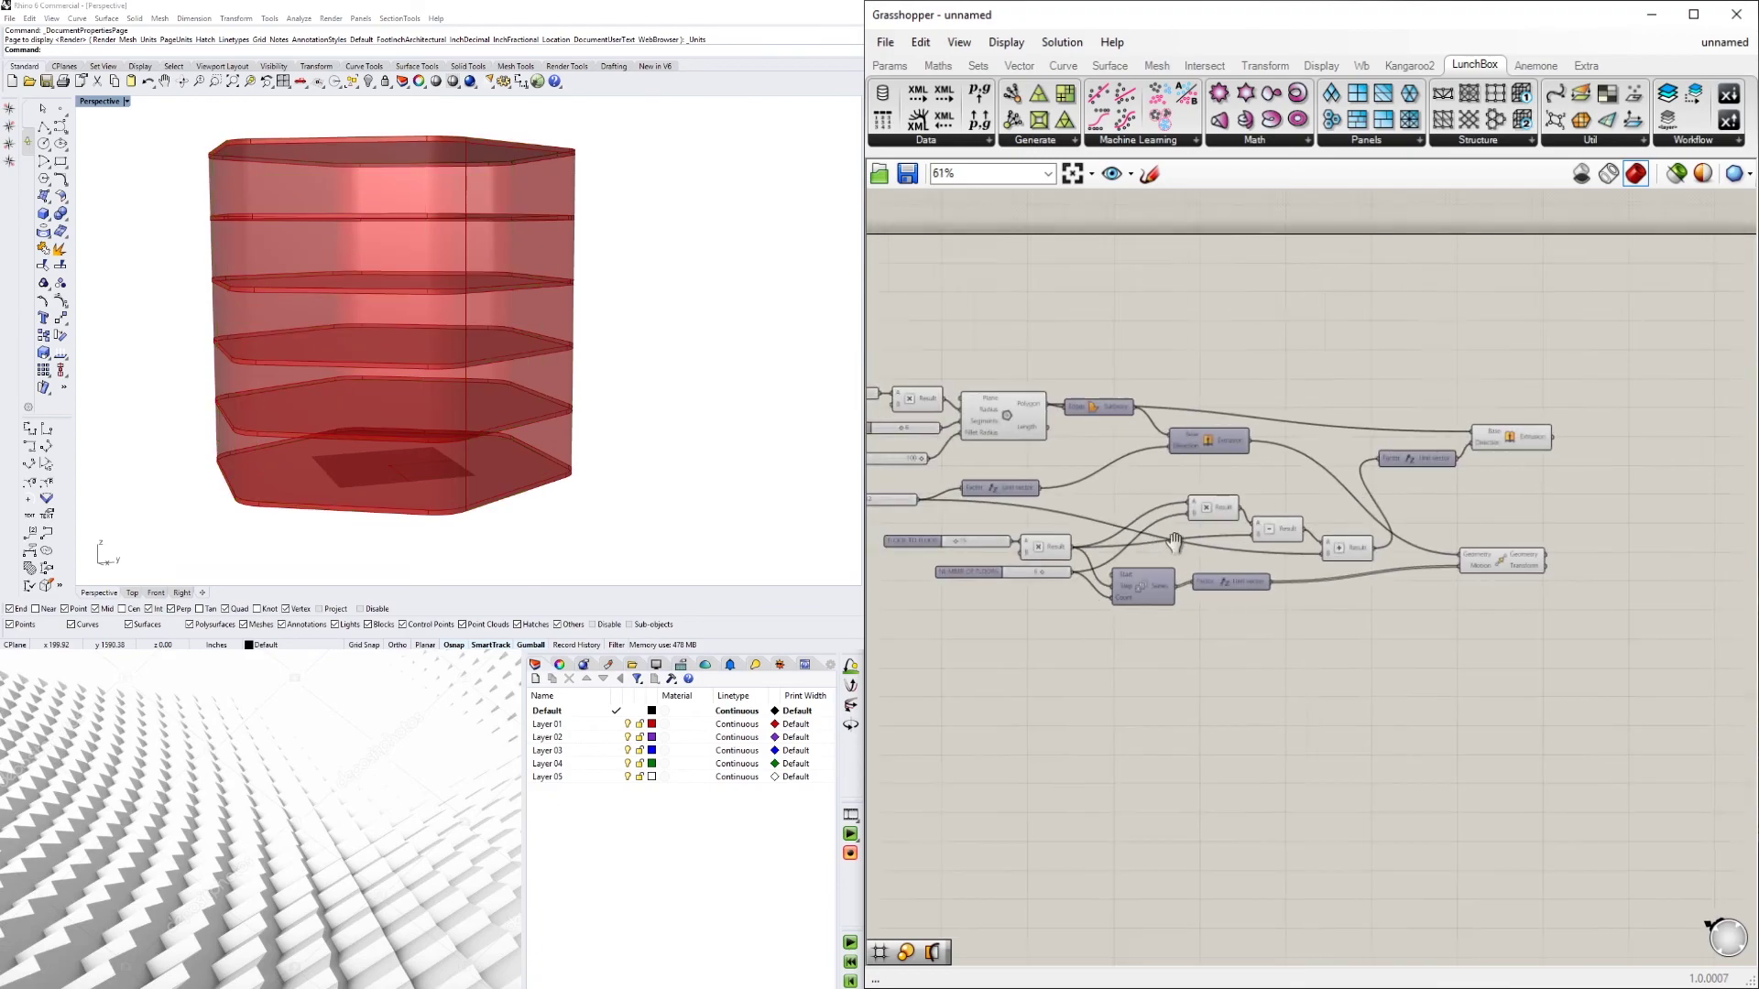
right_drag(1276, 498, 1446, 482)
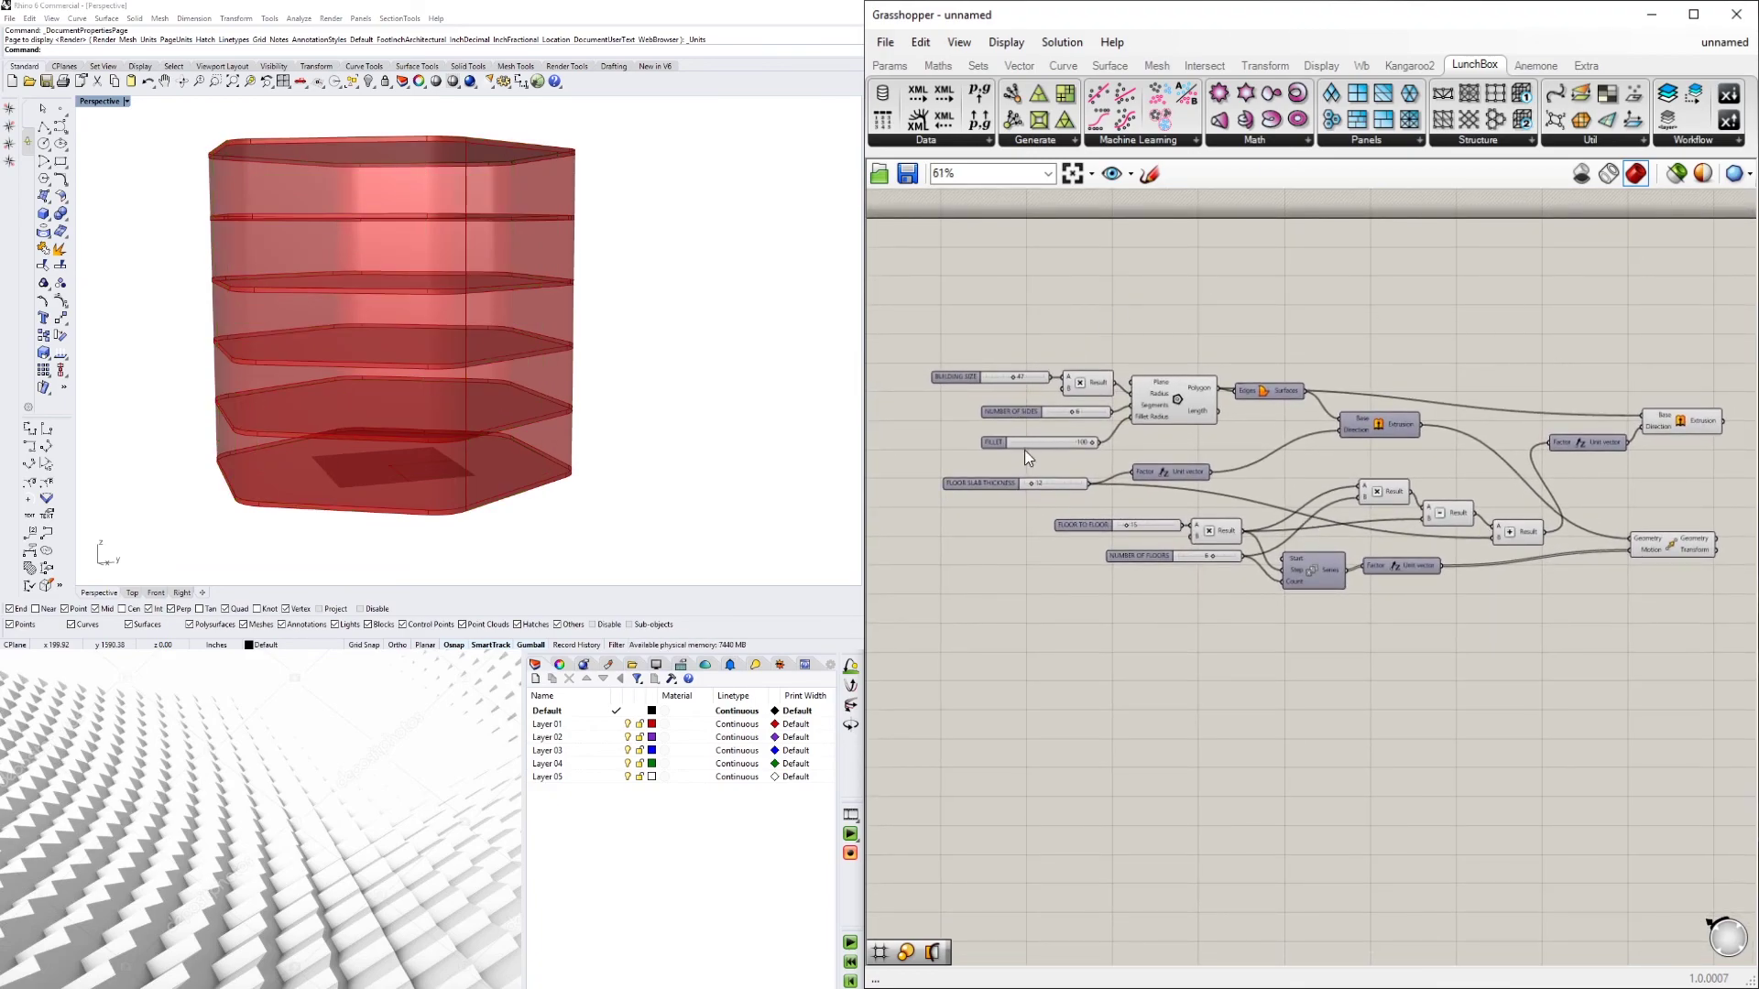